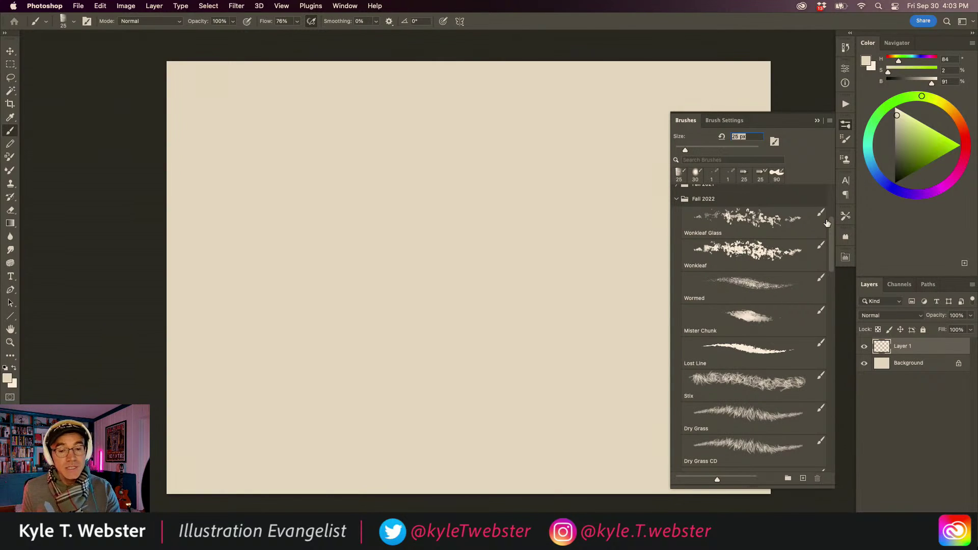
pyautogui.click(829, 121)
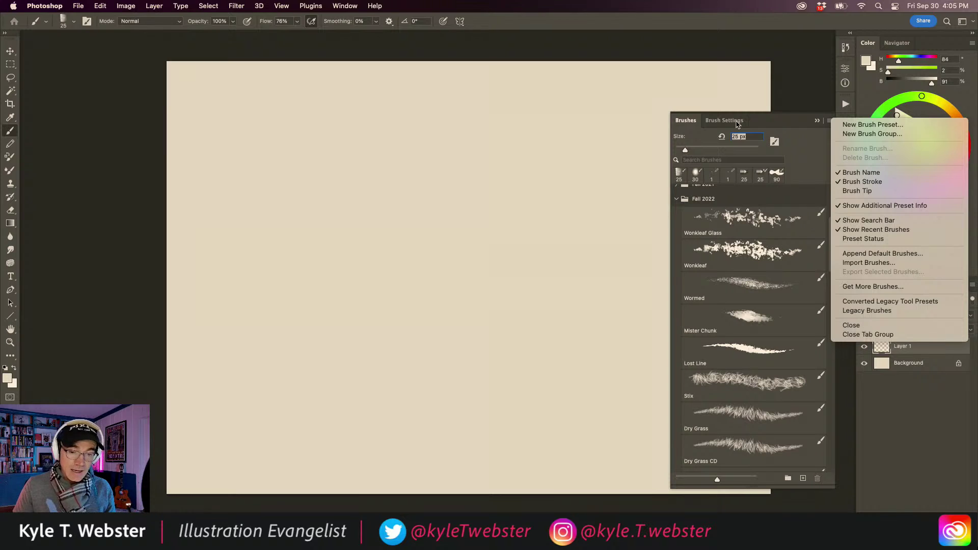
pyautogui.click(741, 148)
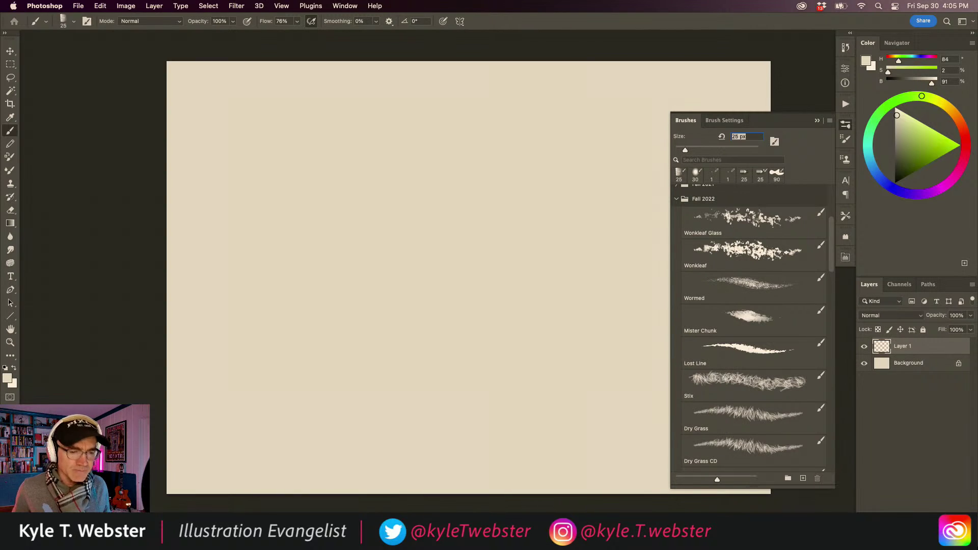
# Choose the Wonkleaf brush from the Fall 2022 set and set the foreground colour to green (H 91, S 72, B 64)
pyautogui.click(721, 218)
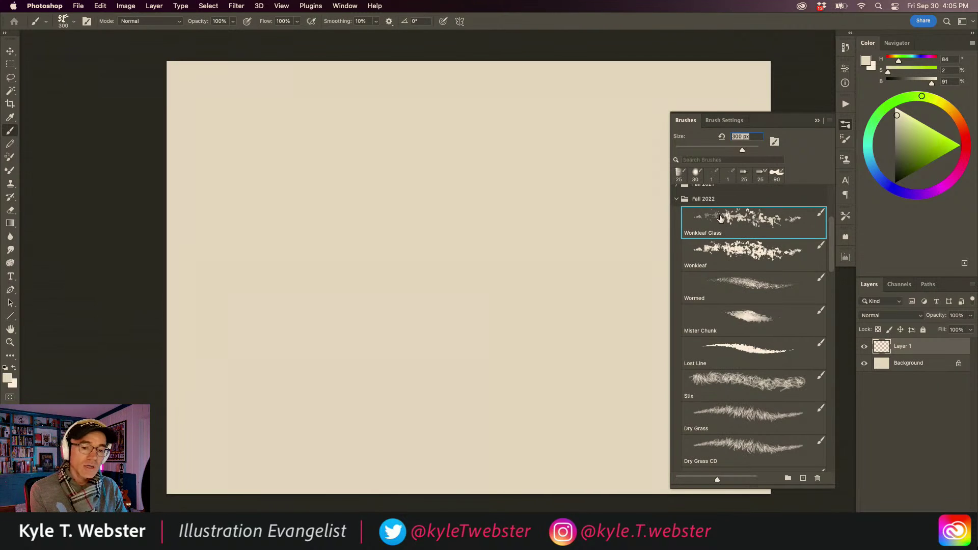
pyautogui.click(732, 249)
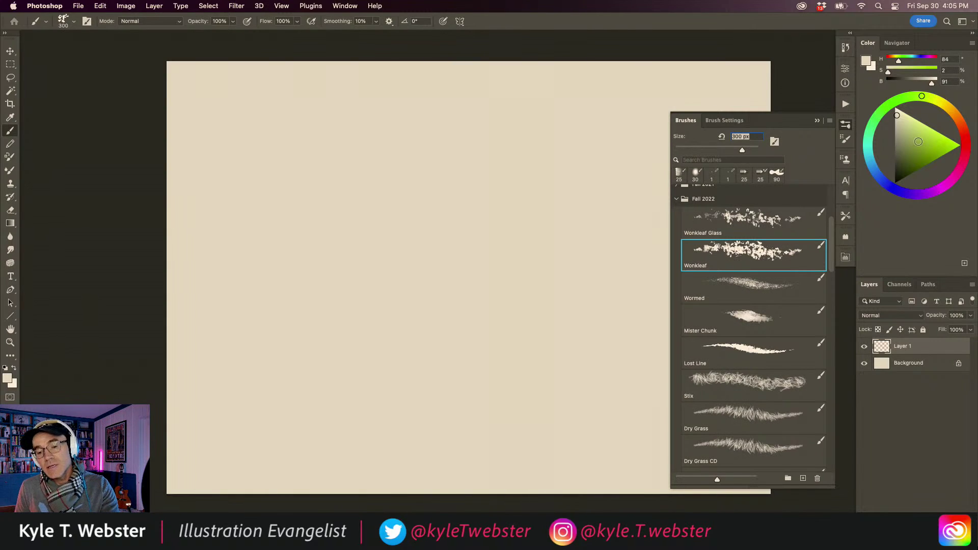
pyautogui.click(925, 151)
pyautogui.moveTo(921, 97); pyautogui.dragTo(916, 96)
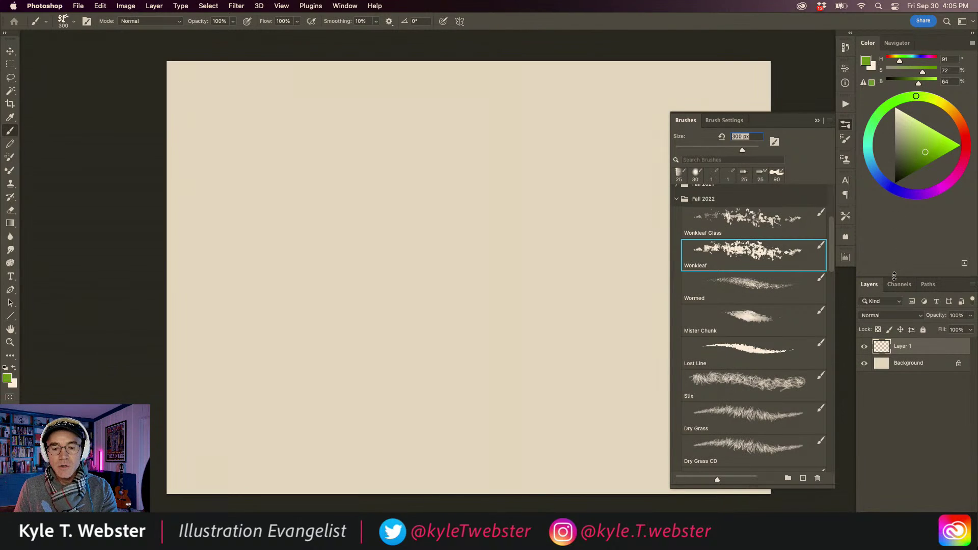
pyautogui.moveTo(894, 277); pyautogui.dragTo(883, 218)
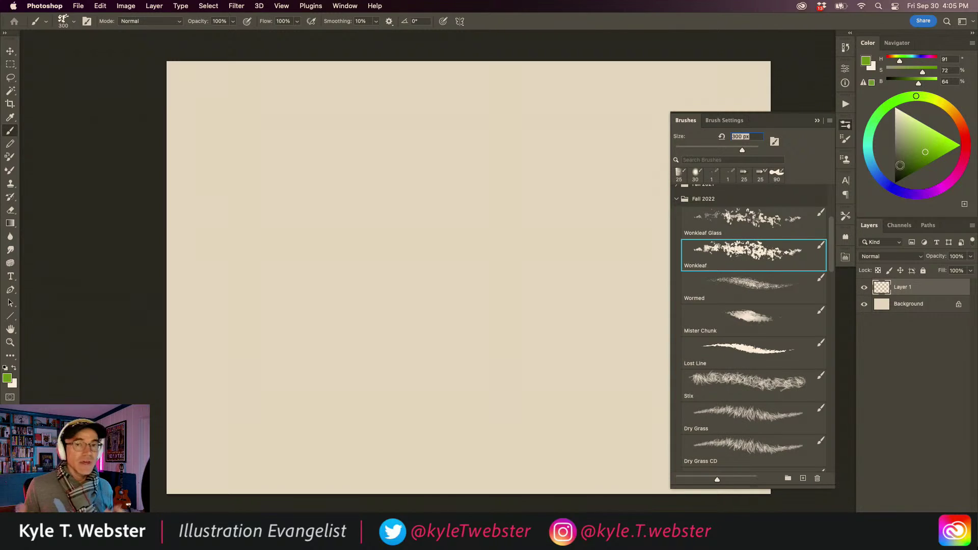
pyautogui.click(7, 378)
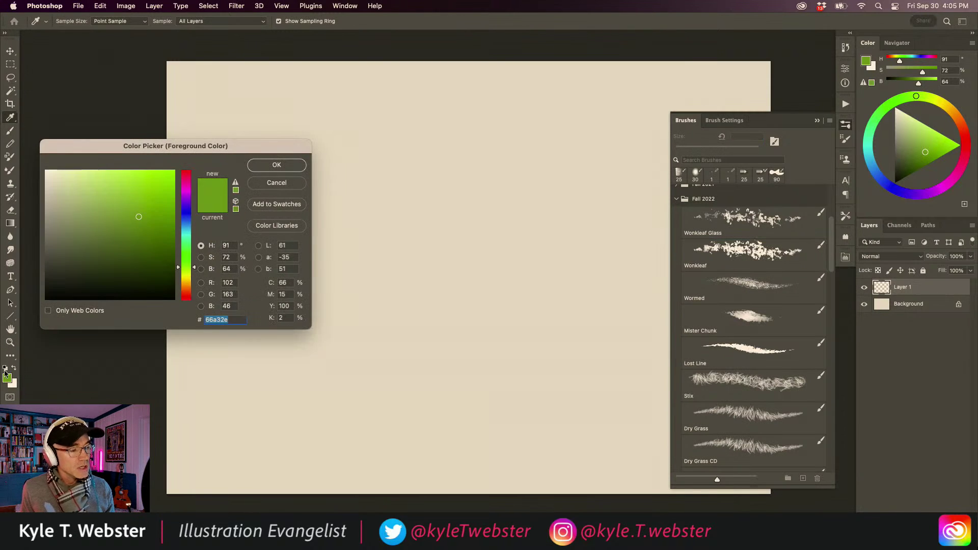
pyautogui.moveTo(86, 149); pyautogui.dragTo(333, 196)
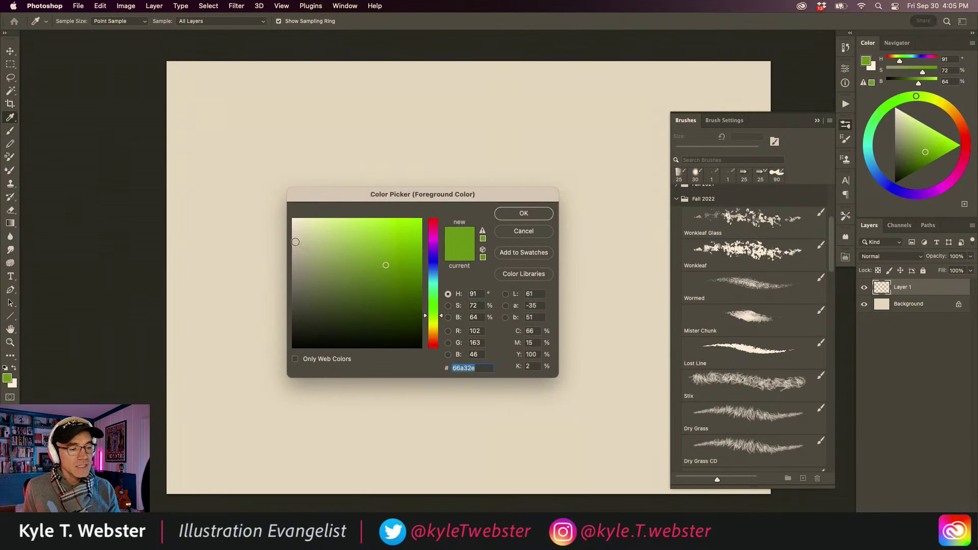
pyautogui.click(514, 232)
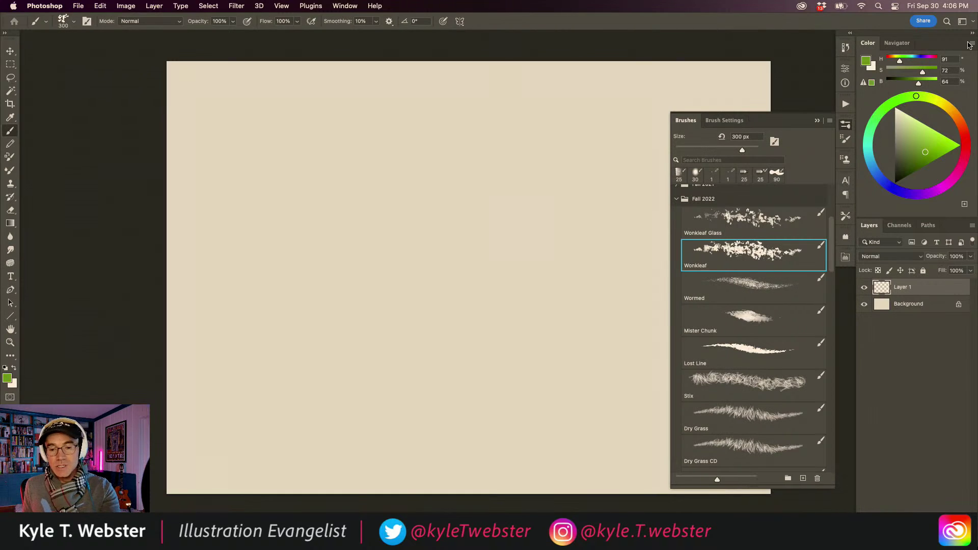
pyautogui.click(972, 45)
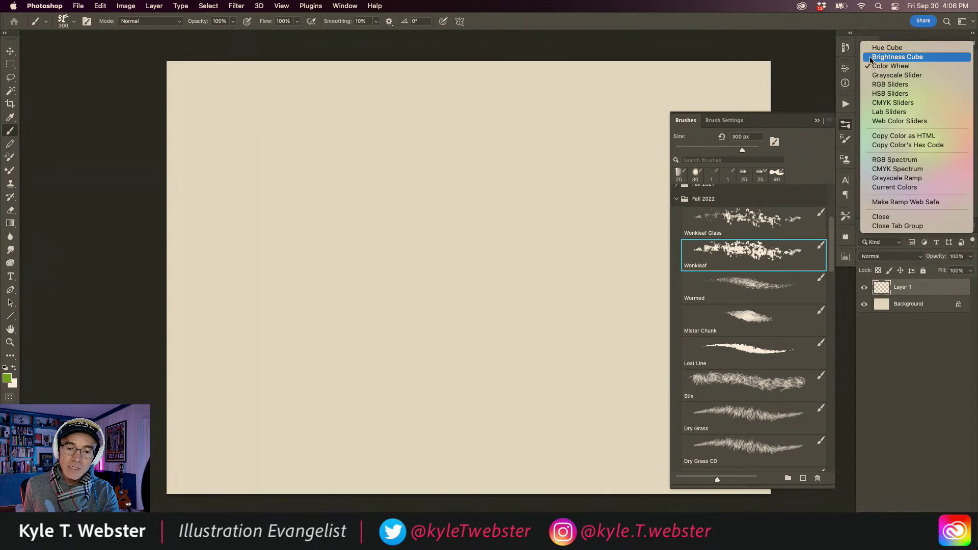
pyautogui.click(516, 187)
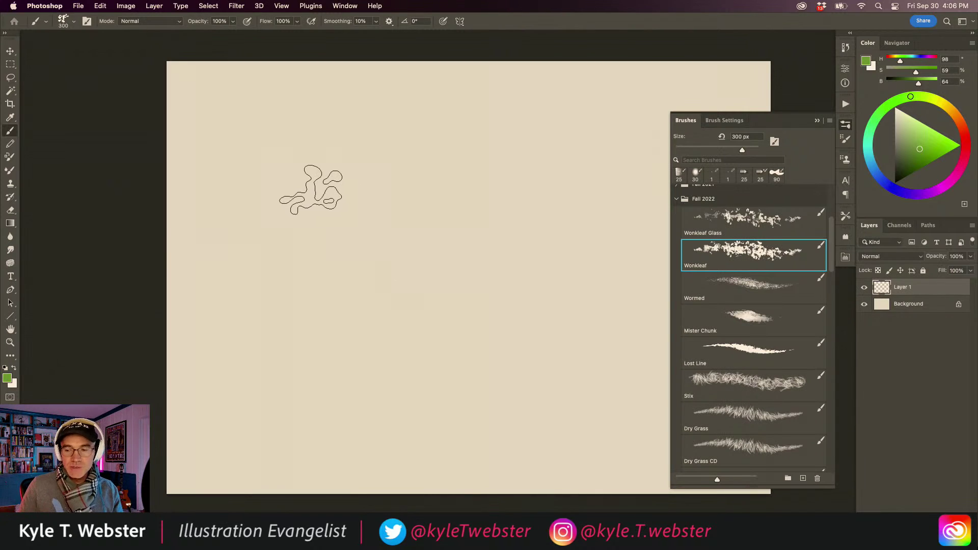
# Try out the Wonkleaf brush by painting several patches of green foliage on Layer 1, and clear the layer
pyautogui.scroll(3, 371, 280)
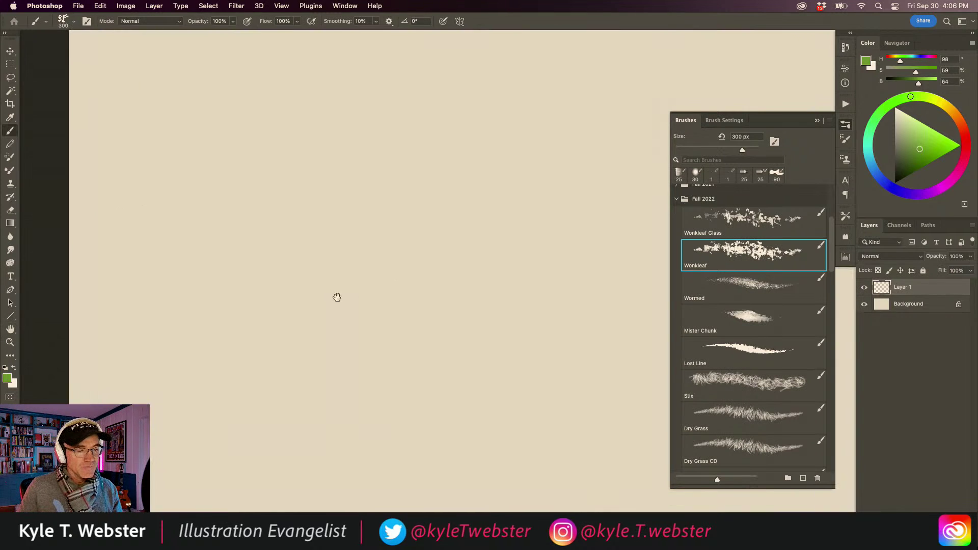
pyautogui.moveTo(387, 275)
pyautogui.mouseDown()
pyautogui.moveTo(427, 191)
pyautogui.moveTo(378, 287)
pyautogui.moveTo(358, 179)
pyautogui.moveTo(460, 239)
pyautogui.moveTo(471, 159)
pyautogui.moveTo(382, 247)
pyautogui.moveTo(380, 149)
pyautogui.moveTo(317, 192)
pyautogui.moveTo(461, 109)
pyautogui.moveTo(448, 191)
pyautogui.moveTo(509, 219)
pyautogui.moveTo(519, 152)
pyautogui.moveTo(433, 219)
pyautogui.moveTo(477, 268)
pyautogui.moveTo(535, 262)
pyautogui.moveTo(361, 294)
pyautogui.moveTo(331, 321)
pyautogui.moveTo(383, 279)
pyautogui.moveTo(366, 316)
pyautogui.moveTo(484, 290)
pyautogui.moveTo(510, 255)
pyautogui.moveTo(306, 247)
pyautogui.moveTo(280, 219)
pyautogui.moveTo(265, 229)
pyautogui.moveTo(334, 219)
pyautogui.moveTo(218, 229)
pyautogui.moveTo(197, 245)
pyautogui.mouseUp()
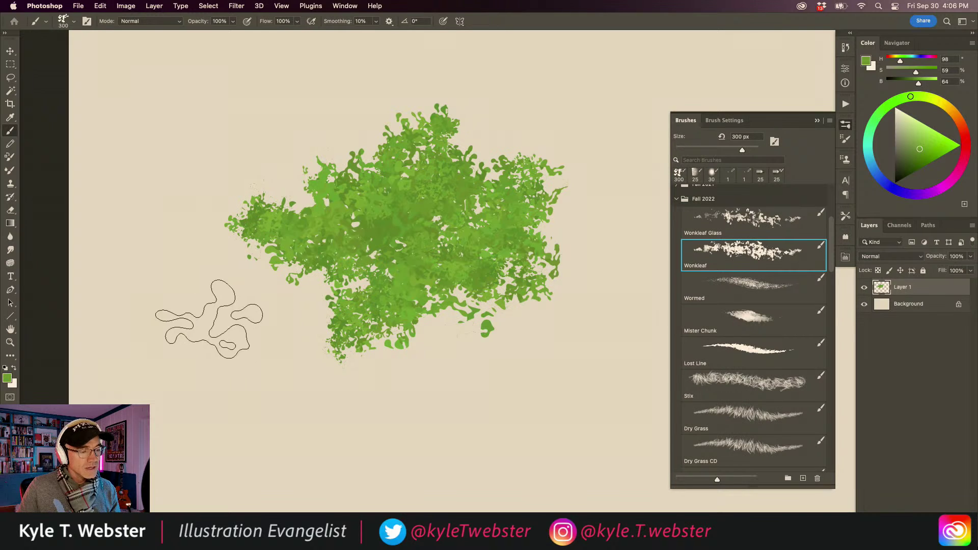
pyautogui.moveTo(208, 327)
pyautogui.mouseDown()
pyautogui.moveTo(247, 360)
pyautogui.moveTo(244, 369)
pyautogui.moveTo(222, 350)
pyautogui.moveTo(258, 388)
pyautogui.moveTo(217, 351)
pyautogui.moveTo(240, 399)
pyautogui.moveTo(236, 328)
pyautogui.mouseUp()
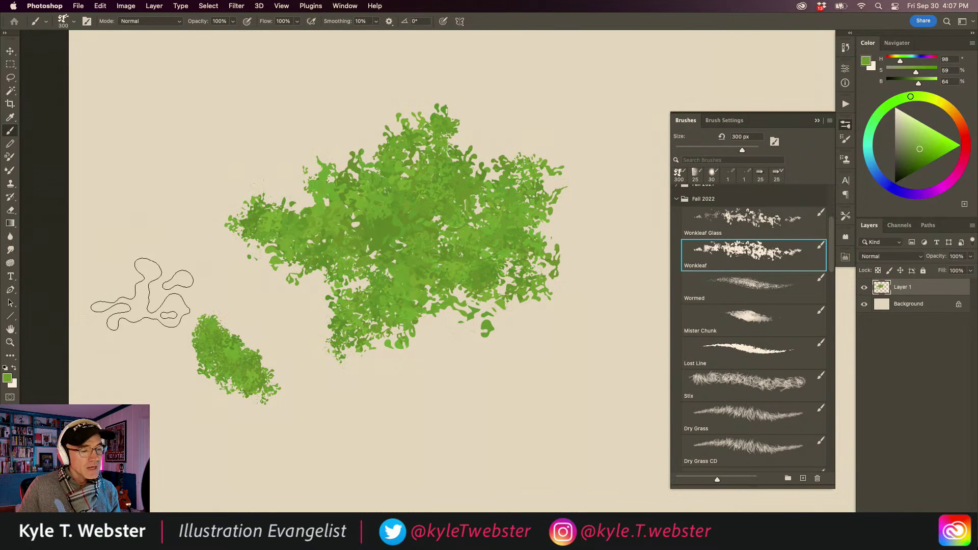
pyautogui.moveTo(404, 448)
pyautogui.mouseDown()
pyautogui.moveTo(338, 448)
pyautogui.moveTo(411, 455)
pyautogui.moveTo(448, 415)
pyautogui.moveTo(529, 403)
pyautogui.mouseUp()
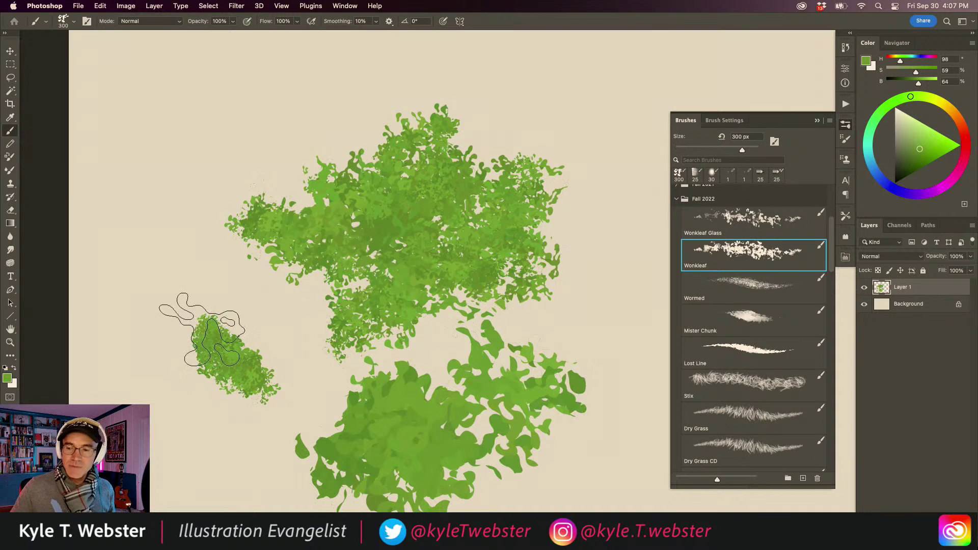
pyautogui.press('BackSpace')
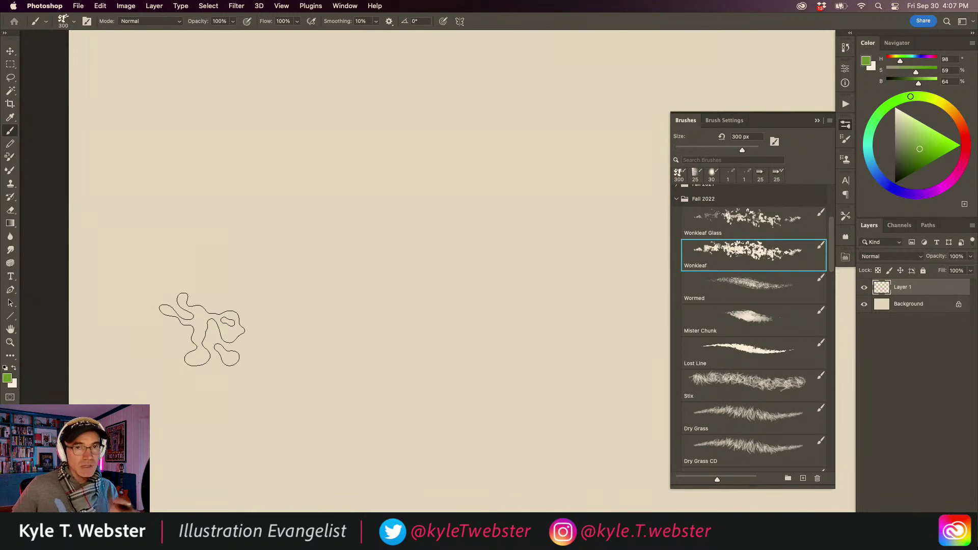
# Lasso a rolling hill shape across the canvas from its left edge and fill it with green (H 96, S 41, B 57)
pyautogui.keyDown('alt'); pyautogui.click(369, 341); pyautogui.keyUp('alt')
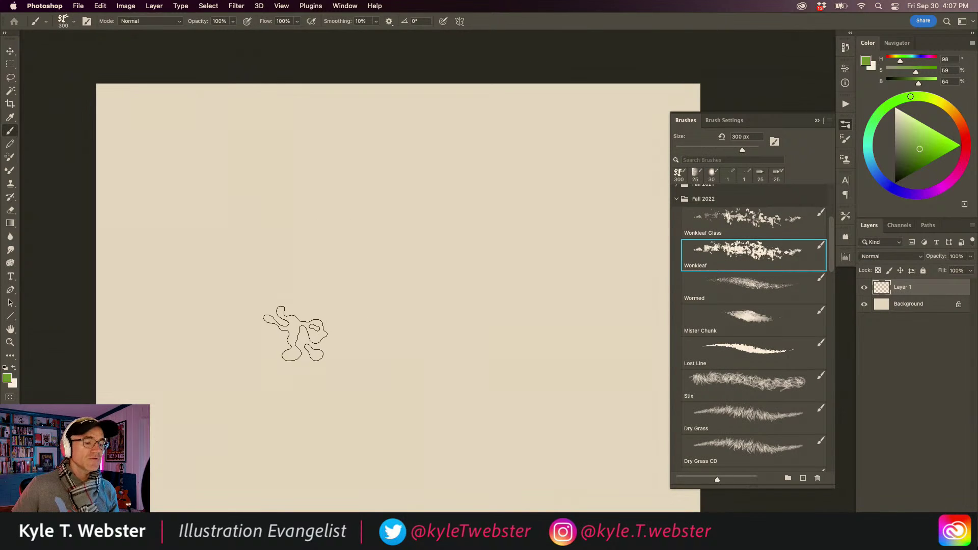
pyautogui.press('l')
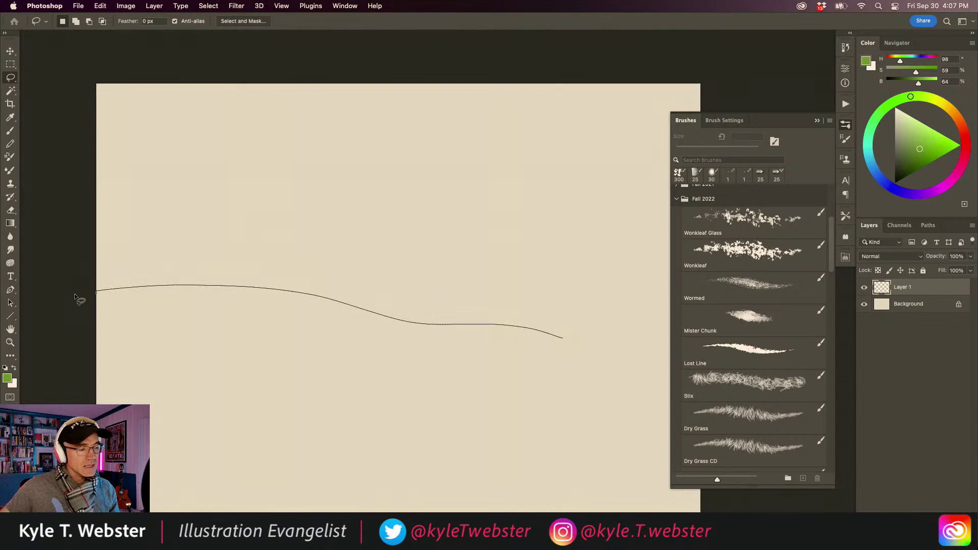
pyautogui.moveTo(152, 402); pyautogui.dragTo(575, 391)
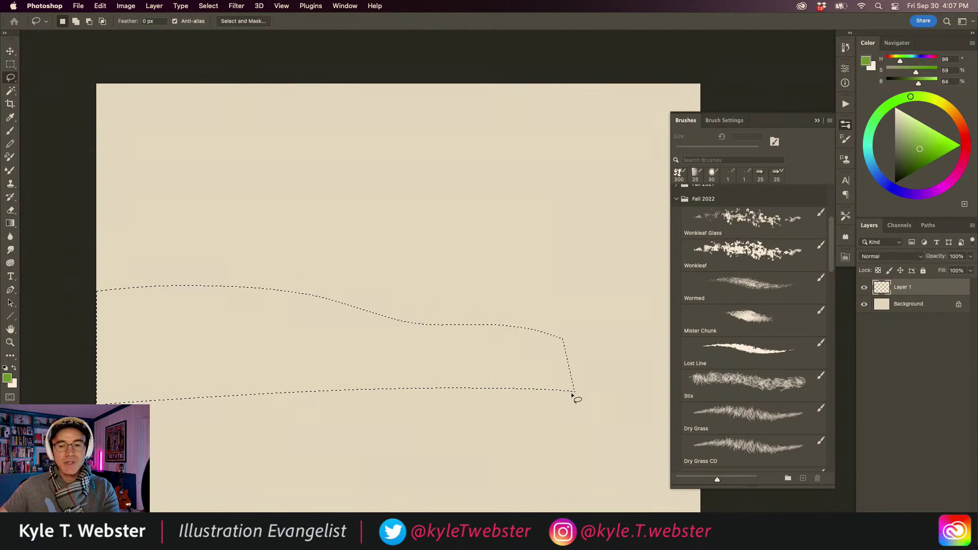
pyautogui.click(899, 100)
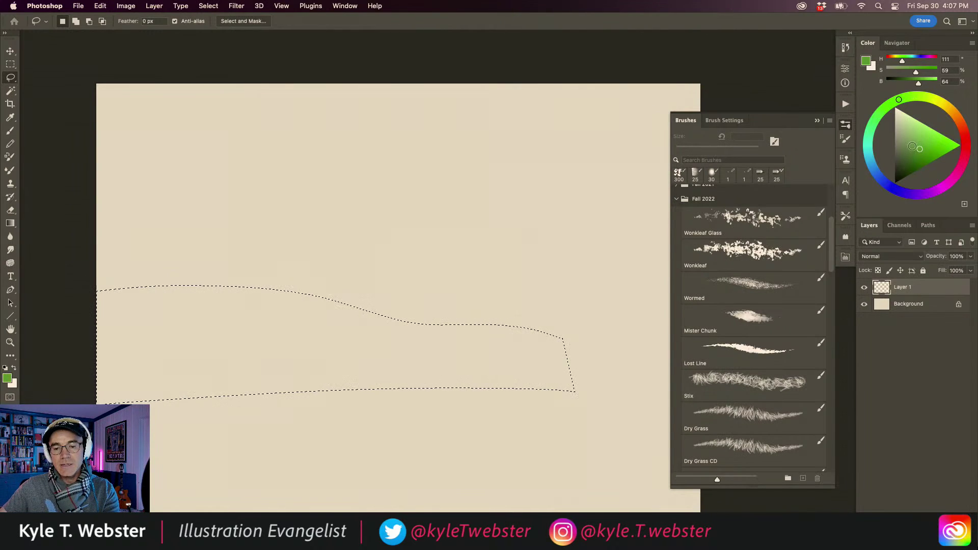
pyautogui.click(910, 149)
pyautogui.click(911, 96)
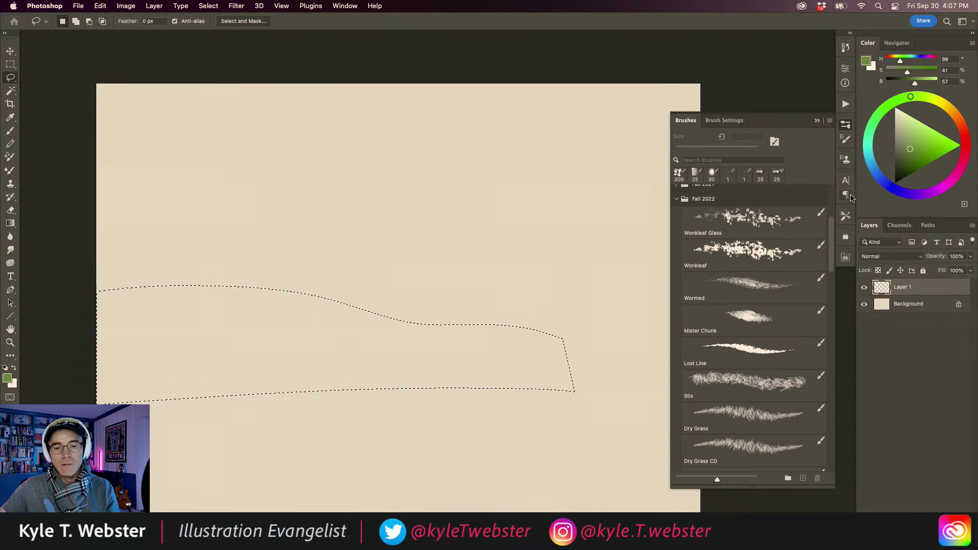
pyautogui.hotkey('alt', 'BackSpace')
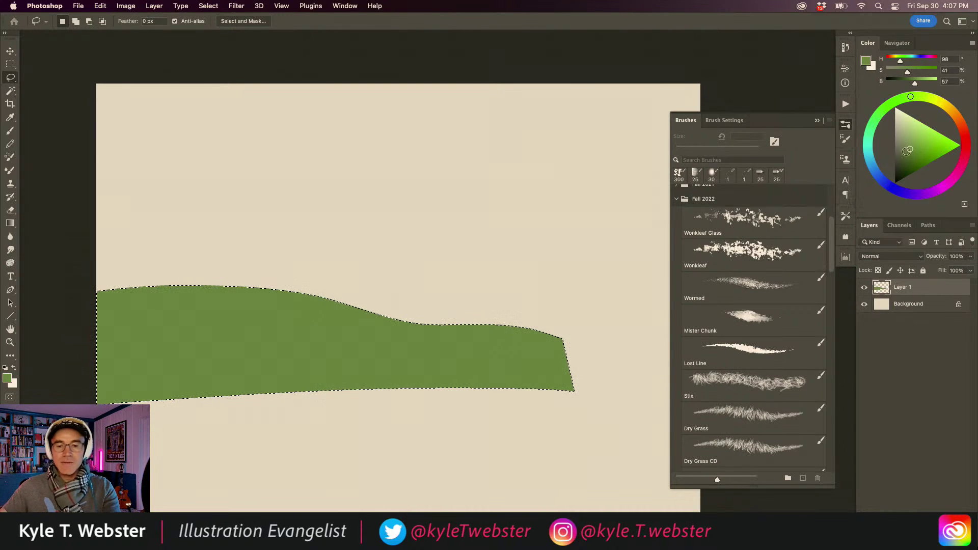
# Set the foreground colour to dark green (H 118, S 44, B 39) and deselect the hill shape
pyautogui.click(906, 160)
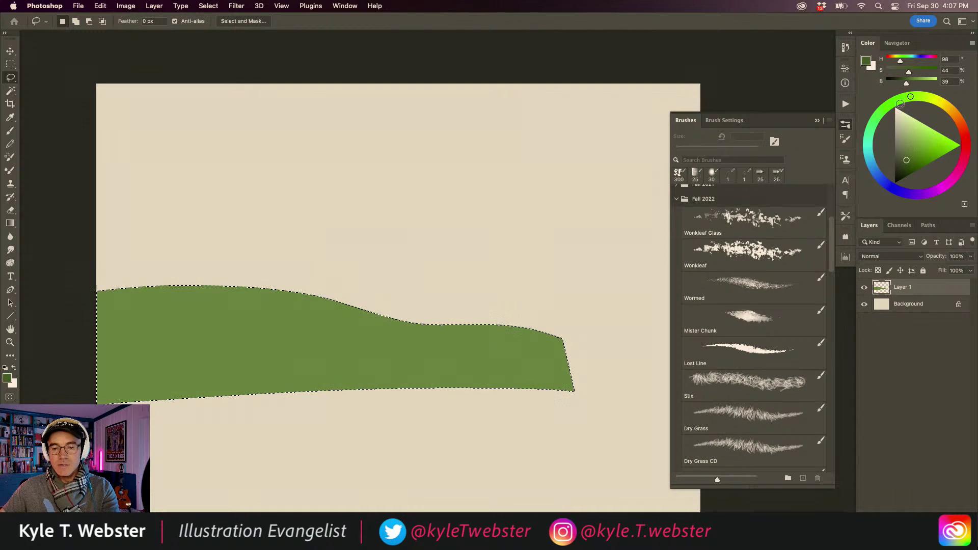
pyautogui.click(894, 102)
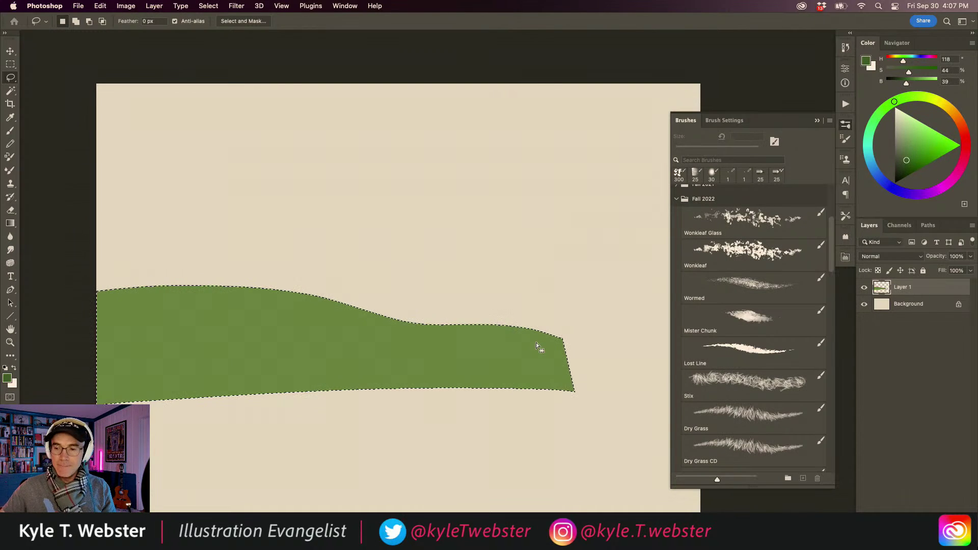
pyautogui.press('super+d')
# Add a new layer beneath the hill layer and paint a row of leafy bushes along the hill's crest with the Wonkleaf brush
pyautogui.click(880, 308)
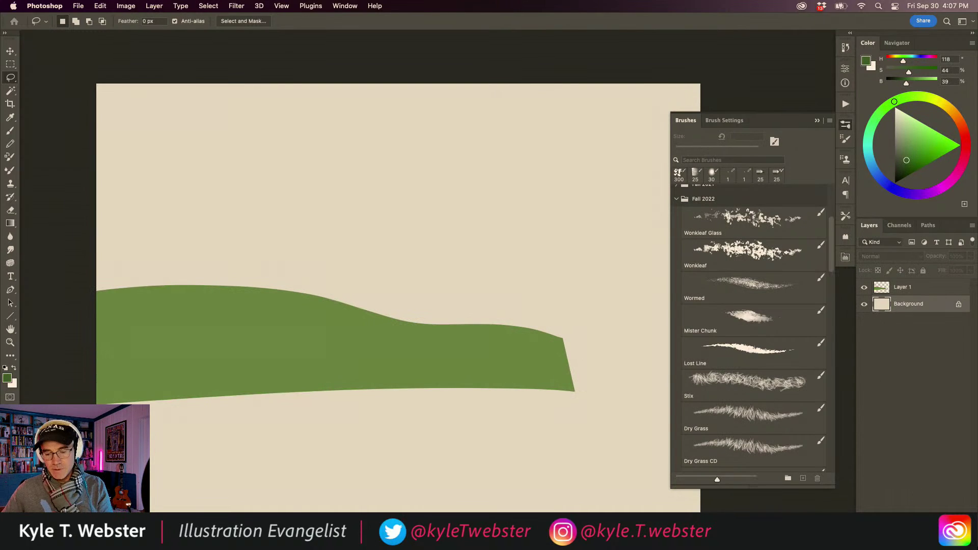
pyautogui.click(946, 543)
pyautogui.click(746, 254)
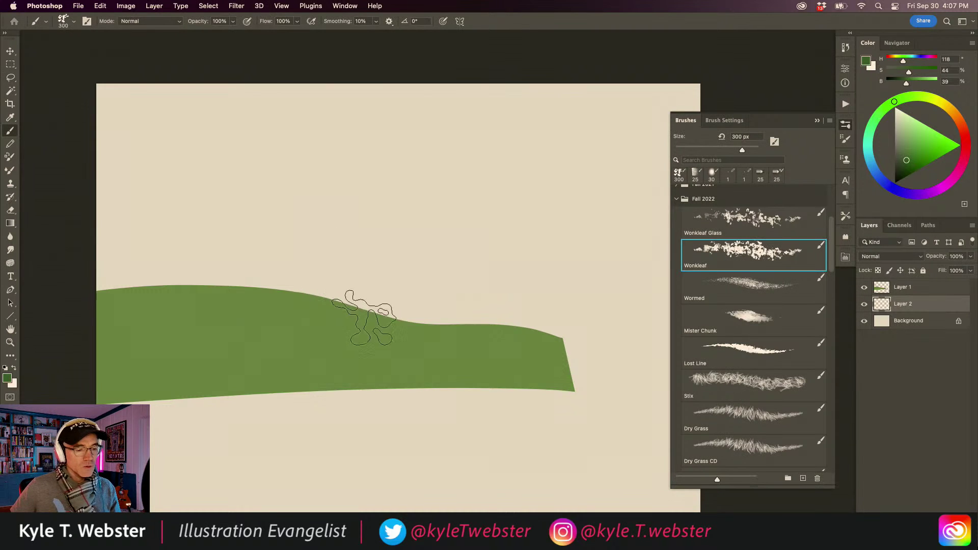
pyautogui.moveTo(367, 311)
pyautogui.mouseDown()
pyautogui.moveTo(404, 313)
pyautogui.moveTo(412, 327)
pyautogui.moveTo(344, 310)
pyautogui.moveTo(374, 284)
pyautogui.moveTo(389, 306)
pyautogui.moveTo(411, 282)
pyautogui.moveTo(360, 274)
pyautogui.moveTo(365, 291)
pyautogui.moveTo(302, 293)
pyautogui.moveTo(305, 280)
pyautogui.moveTo(220, 272)
pyautogui.moveTo(290, 293)
pyautogui.moveTo(224, 257)
pyautogui.moveTo(186, 278)
pyautogui.mouseUp()
pyautogui.moveTo(201, 321)
pyautogui.mouseDown()
pyautogui.moveTo(282, 348)
pyautogui.moveTo(279, 305)
pyautogui.moveTo(323, 271)
pyautogui.moveTo(272, 263)
pyautogui.moveTo(293, 257)
pyautogui.moveTo(198, 249)
pyautogui.moveTo(208, 304)
pyautogui.moveTo(208, 274)
pyautogui.moveTo(174, 265)
pyautogui.moveTo(208, 237)
pyautogui.moveTo(153, 270)
pyautogui.moveTo(165, 293)
pyautogui.moveTo(222, 261)
pyautogui.moveTo(192, 225)
pyautogui.moveTo(244, 241)
pyautogui.moveTo(225, 222)
pyautogui.moveTo(213, 234)
pyautogui.moveTo(195, 228)
pyautogui.moveTo(162, 240)
pyautogui.moveTo(268, 228)
pyautogui.moveTo(225, 257)
pyautogui.moveTo(323, 275)
pyautogui.moveTo(341, 259)
pyautogui.moveTo(316, 255)
pyautogui.moveTo(430, 313)
pyautogui.moveTo(527, 329)
pyautogui.moveTo(535, 305)
pyautogui.mouseUp()
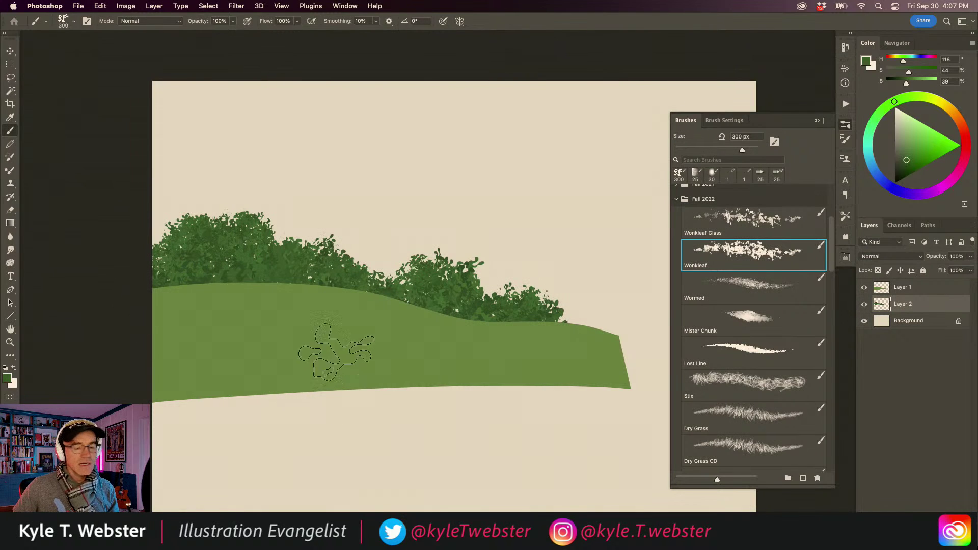
# Lasso a bare tree with a trunk and three branches rising behind the hill and fill it with olive brown (H 67, S 25, B 33)
pyautogui.press('l')
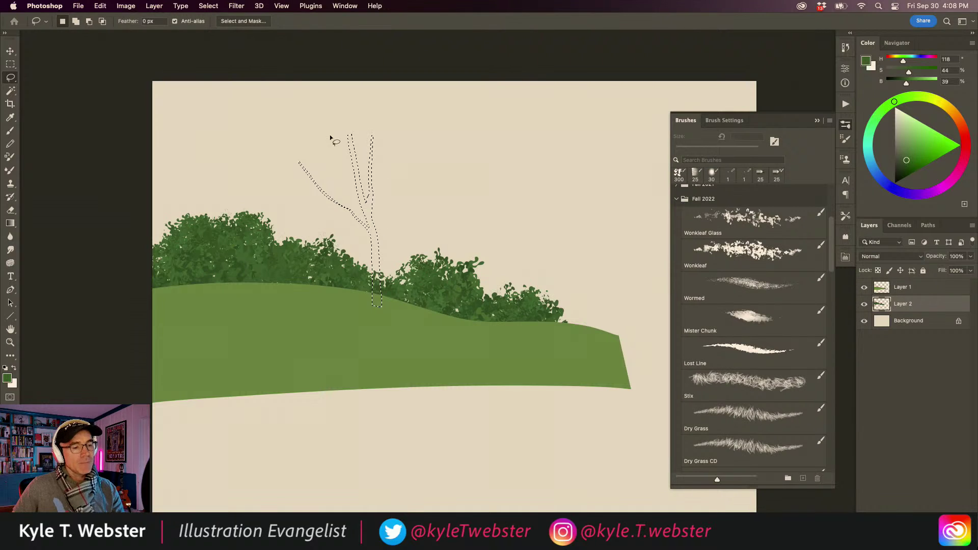
pyautogui.press('b')
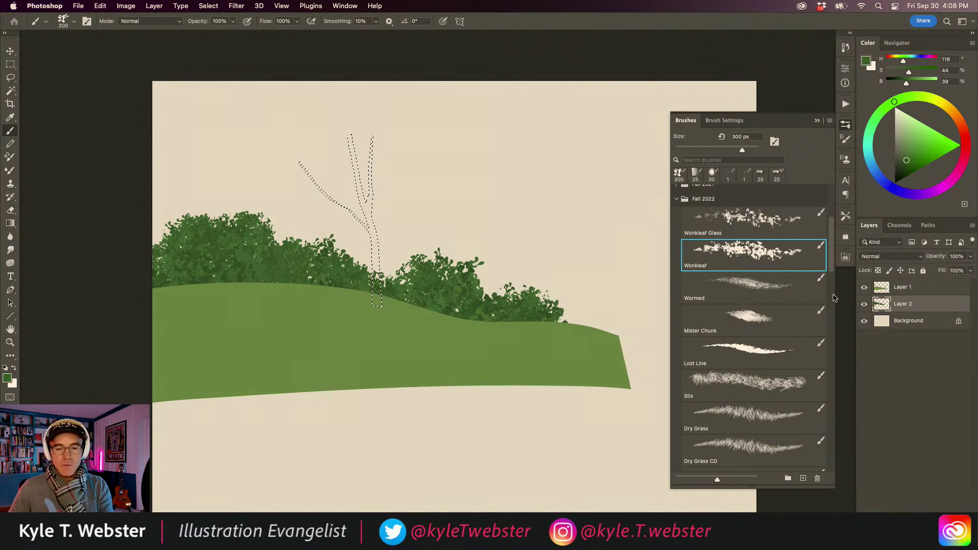
pyautogui.click(935, 99)
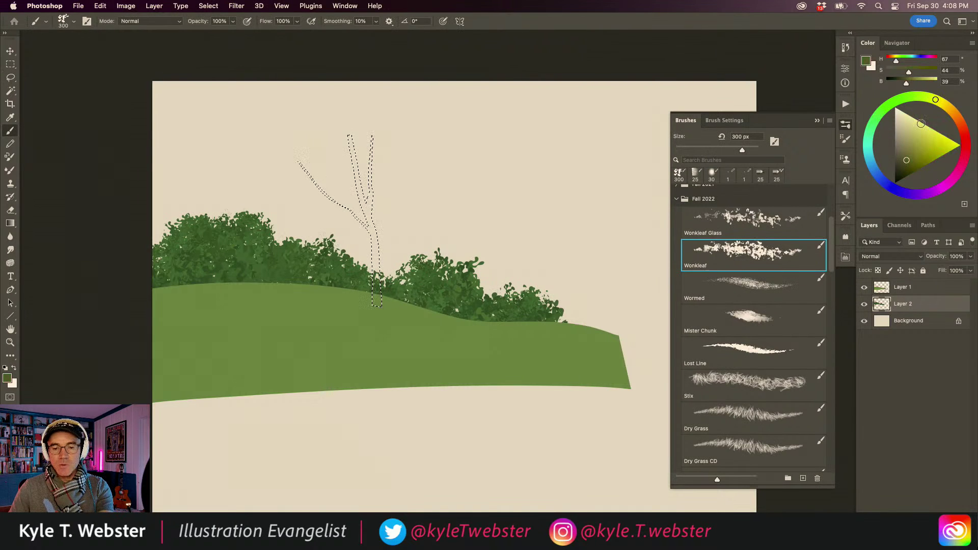
pyautogui.click(899, 164)
pyautogui.hotkey('alt', 'BackSpace')
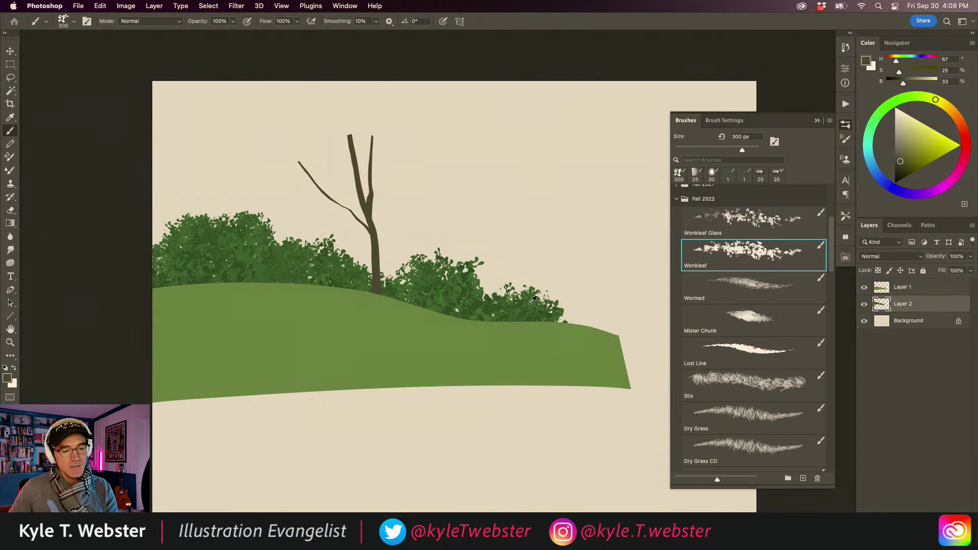
# Sample a green from the bushes and paint a full leafy canopy over the tree's branches with the Wonkleaf brush
pyautogui.keyDown('alt'); pyautogui.click(504, 267); pyautogui.keyUp('alt')
pyautogui.moveTo(316, 168)
pyautogui.mouseDown()
pyautogui.moveTo(343, 130)
pyautogui.moveTo(398, 131)
pyautogui.moveTo(338, 106)
pyautogui.moveTo(353, 98)
pyautogui.moveTo(395, 155)
pyautogui.moveTo(331, 102)
pyautogui.moveTo(332, 83)
pyautogui.moveTo(301, 122)
pyautogui.moveTo(319, 171)
pyautogui.moveTo(306, 152)
pyautogui.moveTo(273, 164)
pyautogui.moveTo(292, 140)
pyautogui.moveTo(270, 168)
pyautogui.moveTo(260, 143)
pyautogui.moveTo(316, 132)
pyautogui.moveTo(306, 91)
pyautogui.moveTo(437, 105)
pyautogui.moveTo(418, 147)
pyautogui.moveTo(433, 161)
pyautogui.mouseUp()
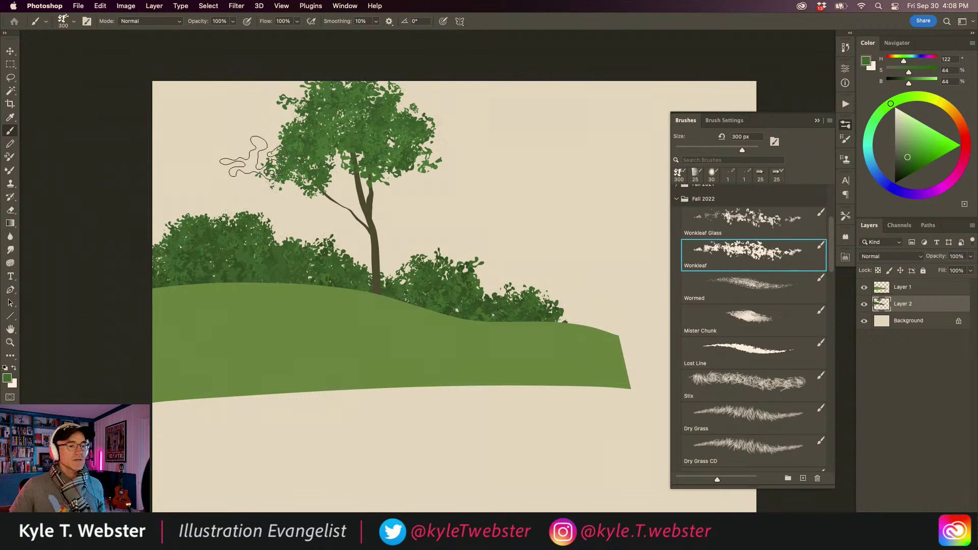
pyautogui.moveTo(306, 127)
pyautogui.mouseDown()
pyautogui.moveTo(309, 106)
pyautogui.moveTo(306, 120)
pyautogui.moveTo(343, 110)
pyautogui.moveTo(321, 76)
pyautogui.mouseUp()
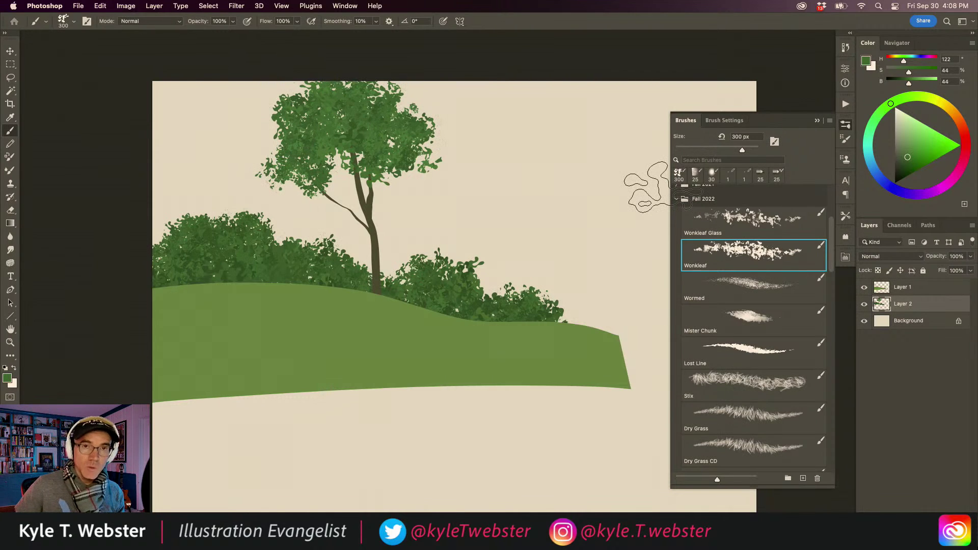
# Paint a translucent green leaf cluster in the empty sky with the Wonkleaf Glass brush, layering yellow-green (H 72, S 53, B 84) and olive leaves over it
pyautogui.moveTo(456, 321); pyautogui.dragTo(377, 310)
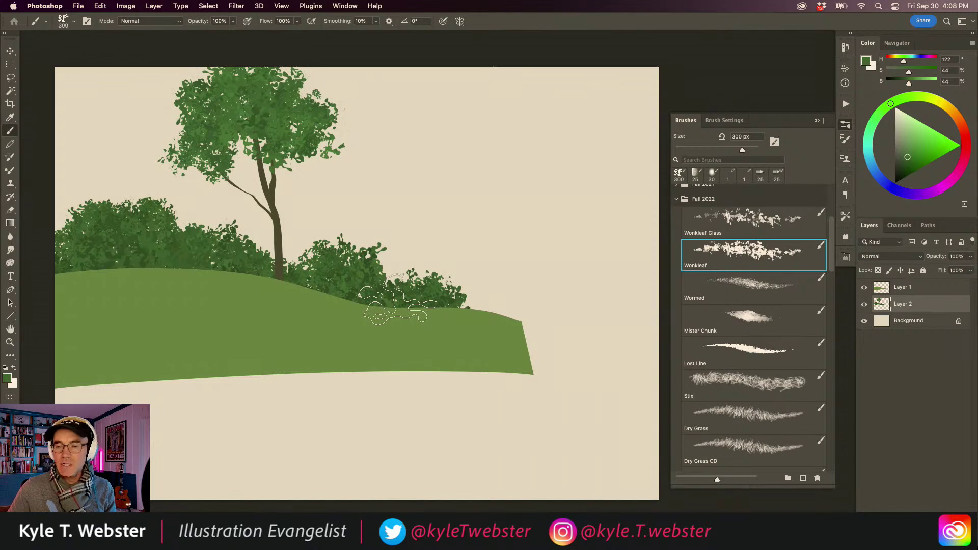
pyautogui.click(754, 219)
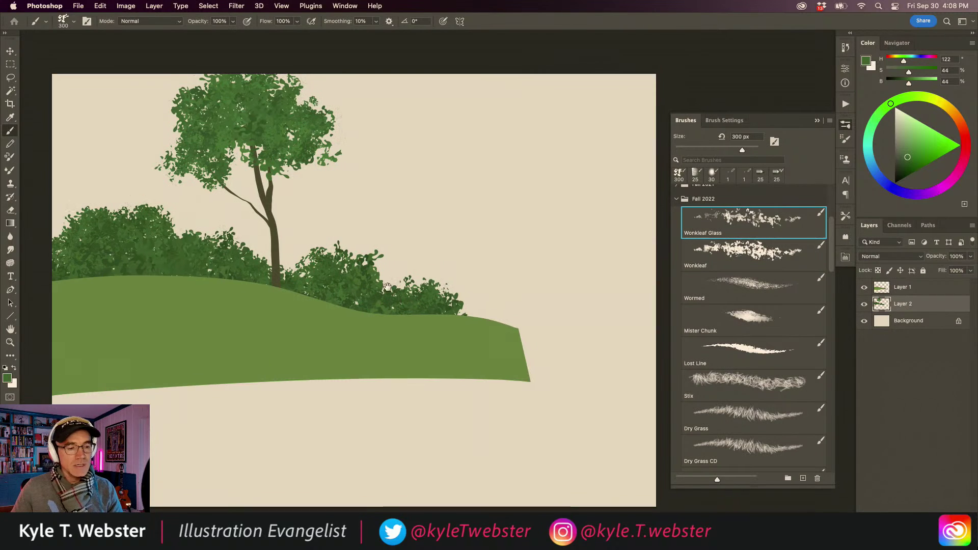
pyautogui.scroll(3, 416, 278)
pyautogui.hscroll(3, 416, 278)
pyautogui.moveTo(508, 186)
pyautogui.mouseDown()
pyautogui.moveTo(515, 250)
pyautogui.moveTo(452, 219)
pyautogui.moveTo(447, 185)
pyautogui.moveTo(491, 229)
pyautogui.moveTo(489, 267)
pyautogui.moveTo(525, 224)
pyautogui.moveTo(453, 209)
pyautogui.moveTo(421, 179)
pyautogui.moveTo(433, 180)
pyautogui.moveTo(382, 219)
pyautogui.moveTo(395, 171)
pyautogui.moveTo(404, 261)
pyautogui.moveTo(431, 252)
pyautogui.moveTo(451, 280)
pyautogui.moveTo(383, 351)
pyautogui.moveTo(360, 270)
pyautogui.mouseUp()
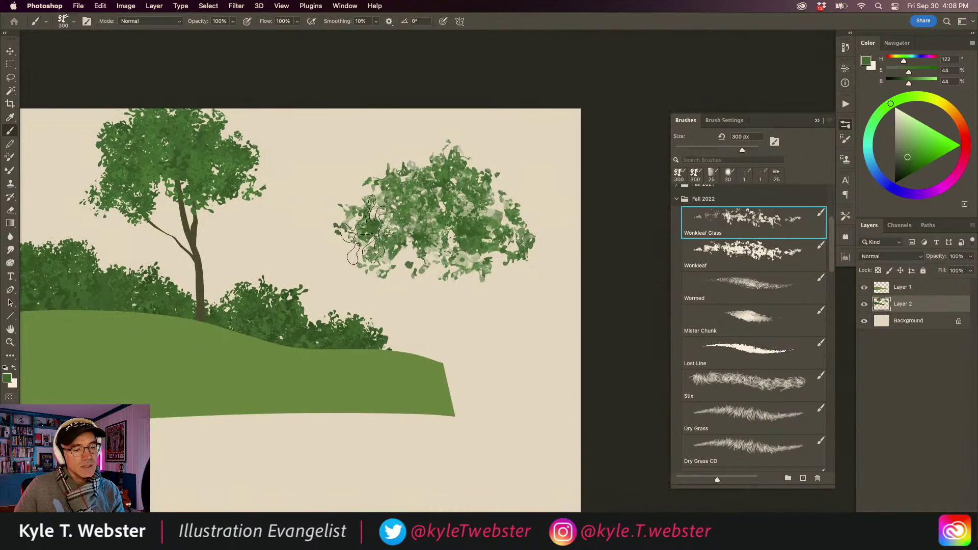
pyautogui.moveTo(362, 230)
pyautogui.mouseDown()
pyautogui.moveTo(349, 153)
pyautogui.moveTo(371, 188)
pyautogui.moveTo(433, 168)
pyautogui.moveTo(484, 194)
pyautogui.moveTo(449, 157)
pyautogui.moveTo(474, 219)
pyautogui.moveTo(453, 161)
pyautogui.moveTo(407, 158)
pyautogui.moveTo(352, 194)
pyautogui.moveTo(356, 163)
pyautogui.moveTo(357, 214)
pyautogui.mouseUp()
pyautogui.click(932, 107)
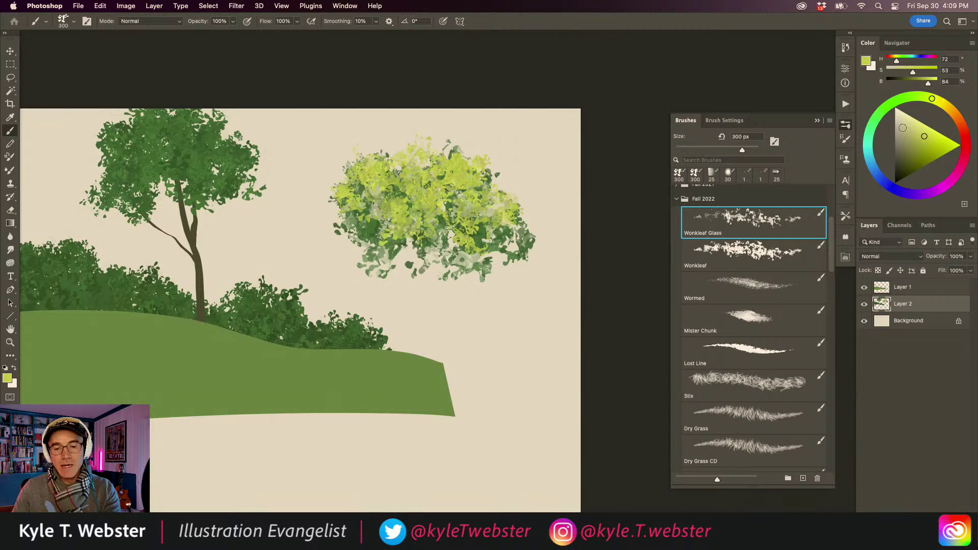
pyautogui.moveTo(433, 214)
pyautogui.mouseDown()
pyautogui.moveTo(385, 186)
pyautogui.moveTo(472, 220)
pyautogui.moveTo(402, 227)
pyautogui.moveTo(457, 181)
pyautogui.moveTo(411, 177)
pyautogui.moveTo(457, 200)
pyautogui.moveTo(377, 198)
pyautogui.mouseUp()
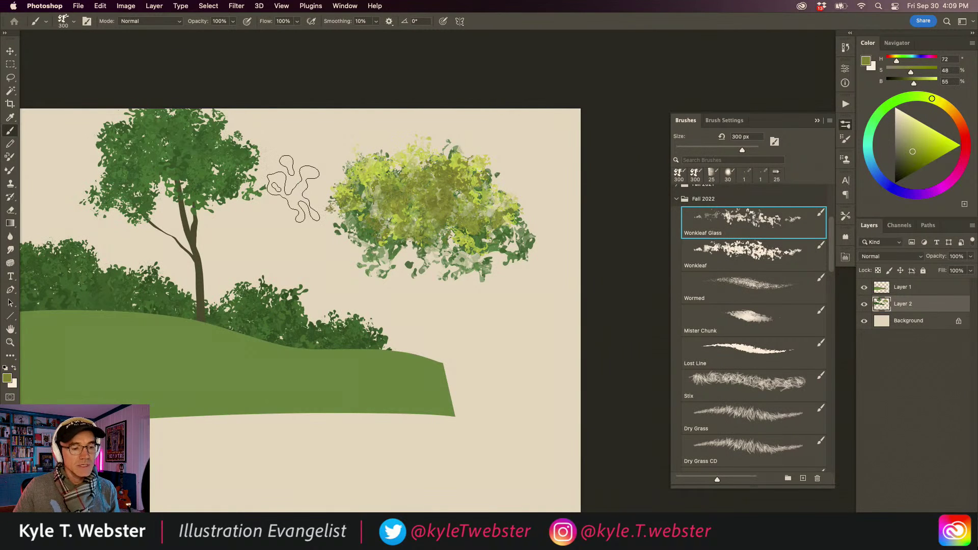
# Clear the bushes and trees from their layer, hide the hill layer and add a new layer above it
pyautogui.press('super+a')
pyautogui.press('BackSpace')
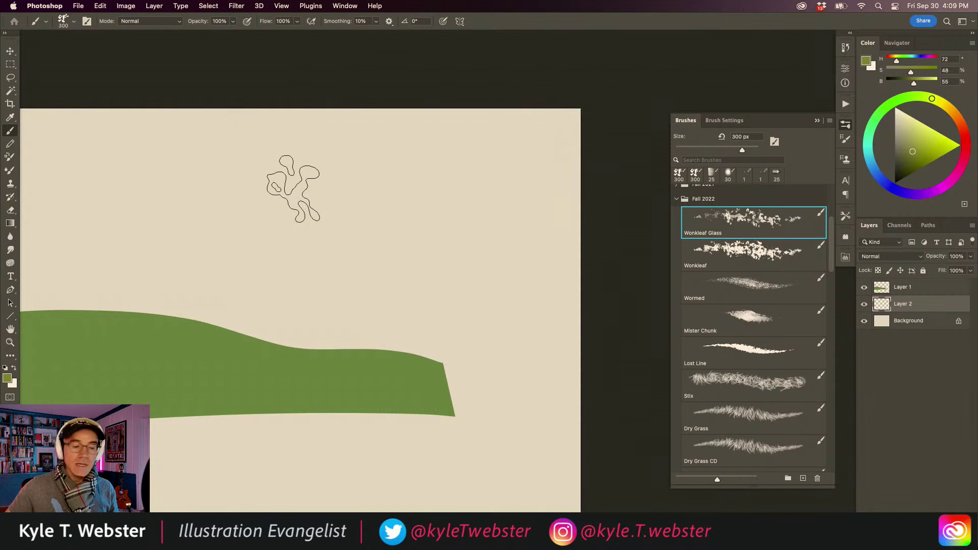
pyautogui.moveTo(256, 382); pyautogui.dragTo(395, 361)
pyautogui.click(864, 287)
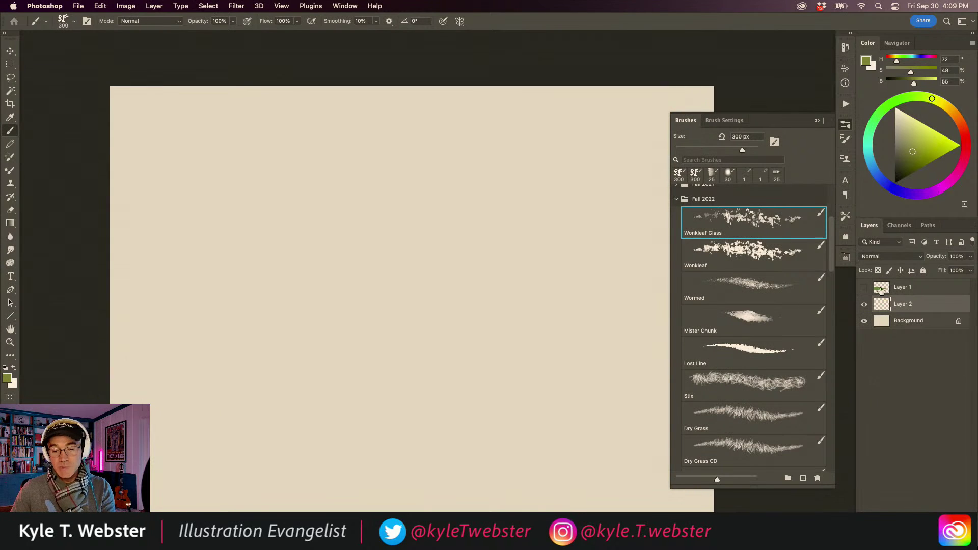
pyautogui.click(912, 287)
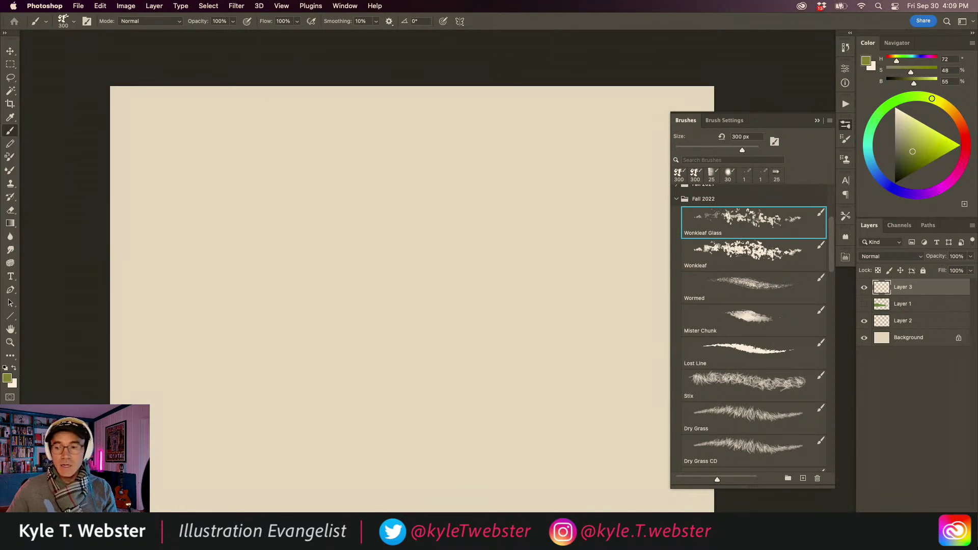
# Sketch a left-facing head profile with mouth, eye and ear using the Lost Line brush in dark olive (H 72, S 45, B 22)
pyautogui.click(734, 360)
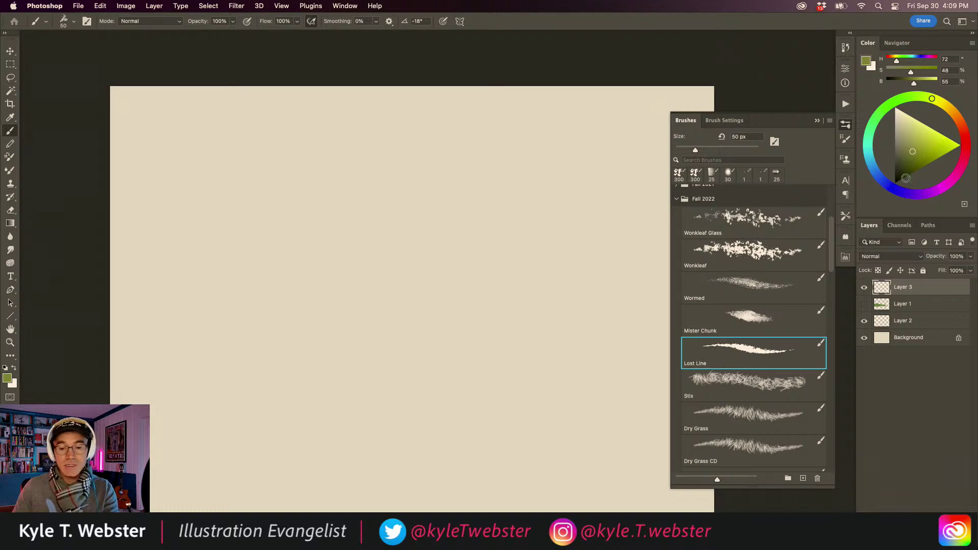
pyautogui.click(901, 170)
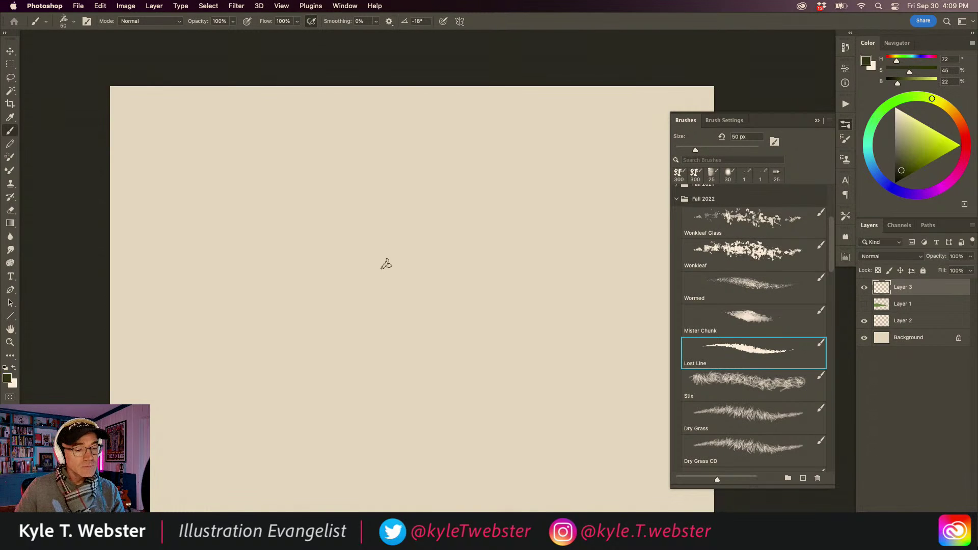
pyautogui.moveTo(378, 222)
pyautogui.mouseDown()
pyautogui.moveTo(389, 292)
pyautogui.moveTo(373, 321)
pyautogui.moveTo(392, 328)
pyautogui.moveTo(376, 351)
pyautogui.moveTo(383, 369)
pyautogui.moveTo(421, 388)
pyautogui.moveTo(462, 379)
pyautogui.moveTo(465, 430)
pyautogui.mouseUp()
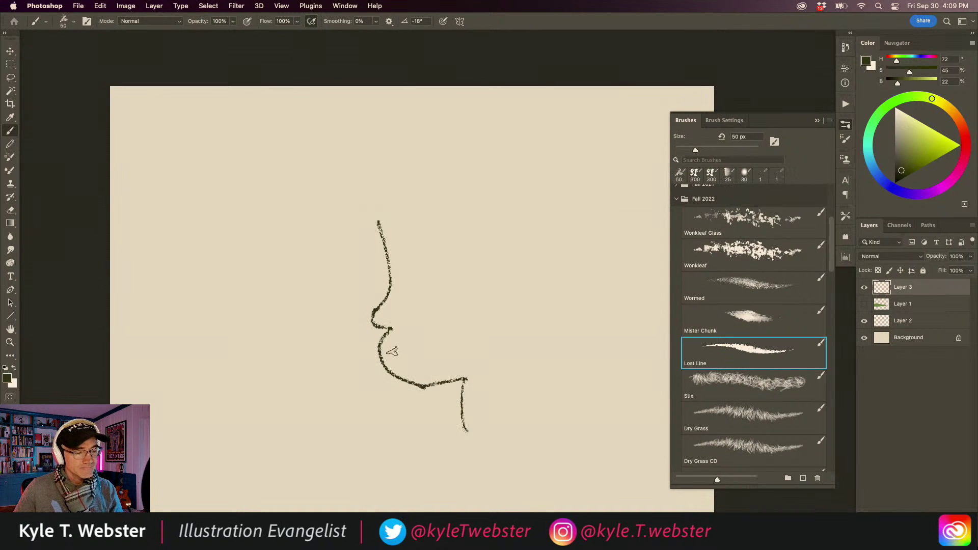
pyautogui.moveTo(382, 354); pyautogui.dragTo(398, 345)
pyautogui.moveTo(399, 291); pyautogui.dragTo(402, 298)
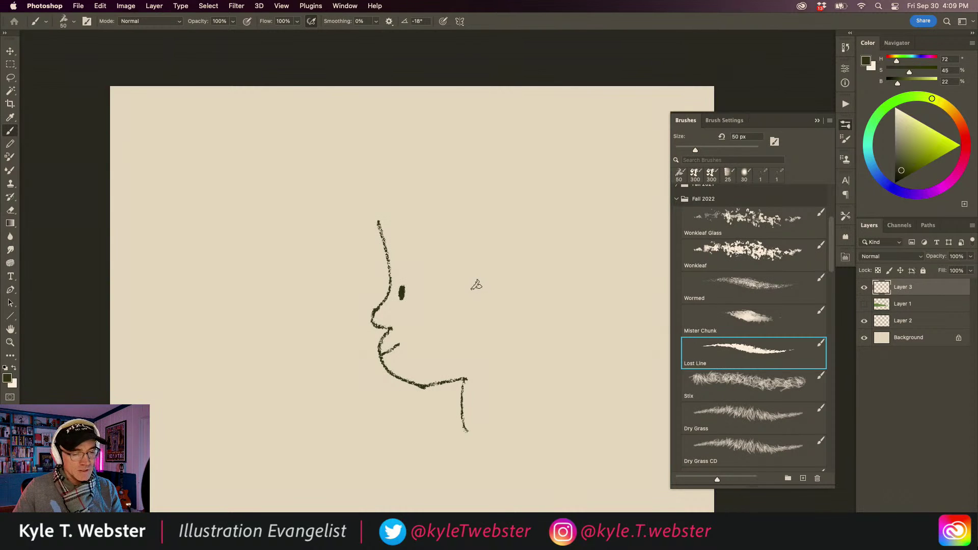
pyautogui.moveTo(475, 284)
pyautogui.mouseDown()
pyautogui.moveTo(491, 323)
pyautogui.moveTo(483, 326)
pyautogui.moveTo(478, 286)
pyautogui.moveTo(512, 279)
pyautogui.mouseUp()
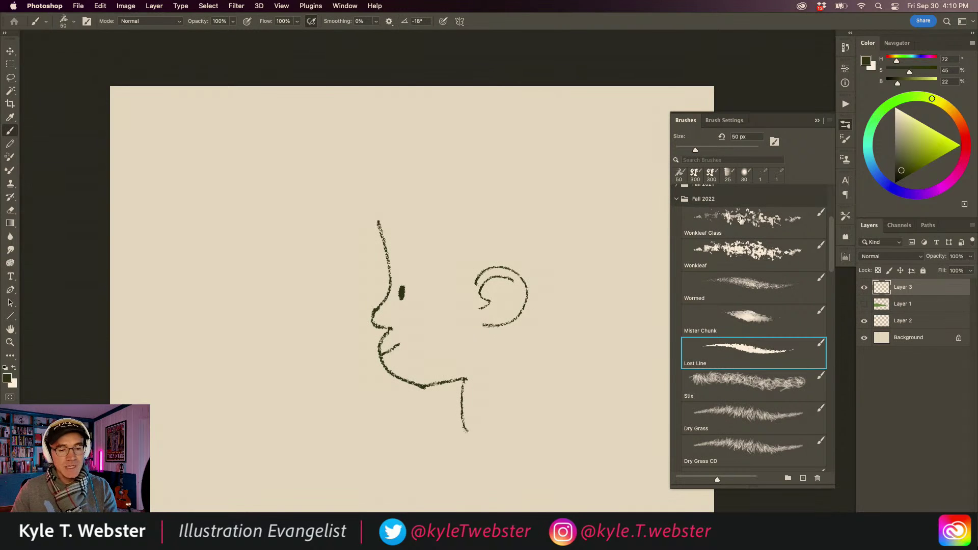
# Paint a dense mass of curly hair over the head and down behind the ear with the Wonkleaf brush
pyautogui.click(725, 258)
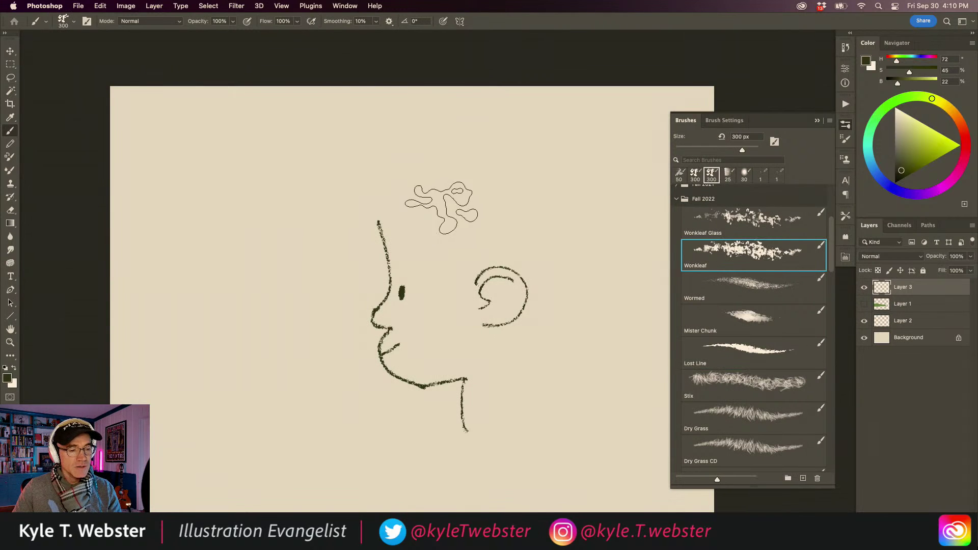
pyautogui.moveTo(440, 210)
pyautogui.mouseDown()
pyautogui.moveTo(391, 225)
pyautogui.moveTo(416, 215)
pyautogui.moveTo(387, 193)
pyautogui.moveTo(354, 209)
pyautogui.moveTo(373, 212)
pyautogui.moveTo(351, 199)
pyautogui.moveTo(373, 174)
pyautogui.moveTo(392, 186)
pyautogui.moveTo(372, 213)
pyautogui.moveTo(379, 181)
pyautogui.moveTo(397, 191)
pyautogui.moveTo(438, 186)
pyautogui.moveTo(377, 198)
pyautogui.moveTo(433, 209)
pyautogui.moveTo(449, 259)
pyautogui.moveTo(451, 243)
pyautogui.moveTo(452, 264)
pyautogui.moveTo(461, 262)
pyautogui.moveTo(469, 258)
pyautogui.moveTo(454, 232)
pyautogui.moveTo(474, 234)
pyautogui.moveTo(438, 199)
pyautogui.moveTo(367, 160)
pyautogui.moveTo(395, 186)
pyautogui.moveTo(385, 176)
pyautogui.moveTo(441, 178)
pyautogui.moveTo(454, 163)
pyautogui.moveTo(494, 157)
pyautogui.moveTo(520, 178)
pyautogui.moveTo(515, 201)
pyautogui.moveTo(491, 186)
pyautogui.moveTo(491, 221)
pyautogui.moveTo(482, 219)
pyautogui.moveTo(520, 201)
pyautogui.moveTo(527, 214)
pyautogui.moveTo(540, 206)
pyautogui.moveTo(543, 222)
pyautogui.moveTo(550, 191)
pyautogui.moveTo(486, 134)
pyautogui.moveTo(472, 143)
pyautogui.moveTo(556, 201)
pyautogui.moveTo(534, 247)
pyautogui.moveTo(512, 239)
pyautogui.moveTo(549, 282)
pyautogui.moveTo(560, 208)
pyautogui.moveTo(575, 192)
pyautogui.moveTo(563, 275)
pyautogui.moveTo(563, 163)
pyautogui.moveTo(467, 141)
pyautogui.moveTo(525, 152)
pyautogui.moveTo(433, 147)
pyautogui.moveTo(489, 140)
pyautogui.moveTo(405, 158)
pyautogui.moveTo(461, 142)
pyautogui.moveTo(387, 160)
pyautogui.moveTo(402, 152)
pyautogui.moveTo(351, 181)
pyautogui.moveTo(405, 145)
pyautogui.moveTo(530, 150)
pyautogui.moveTo(566, 181)
pyautogui.moveTo(550, 163)
pyautogui.moveTo(586, 230)
pyautogui.moveTo(570, 285)
pyautogui.moveTo(535, 311)
pyautogui.moveTo(541, 269)
pyautogui.mouseUp()
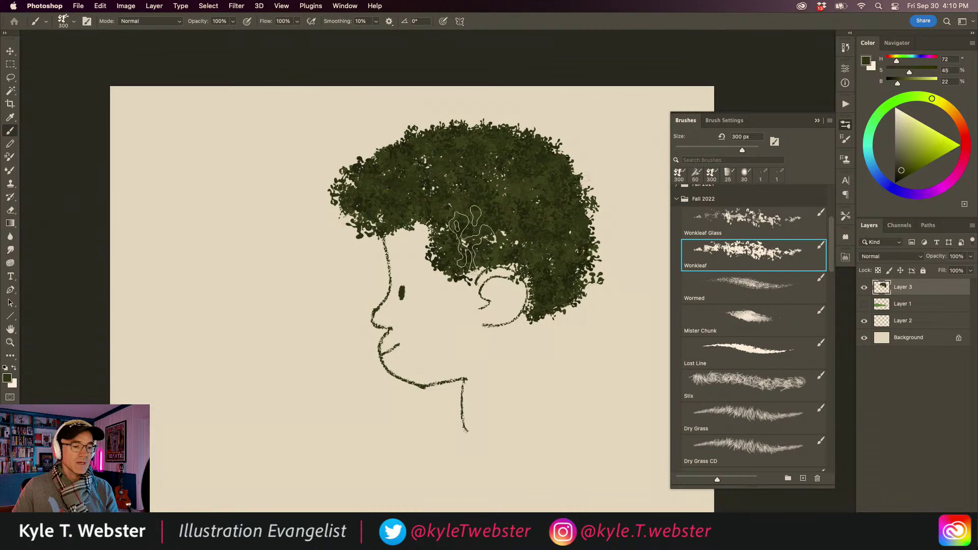
pyautogui.moveTo(471, 242)
pyautogui.mouseDown()
pyautogui.moveTo(489, 229)
pyautogui.moveTo(400, 188)
pyautogui.mouseUp()
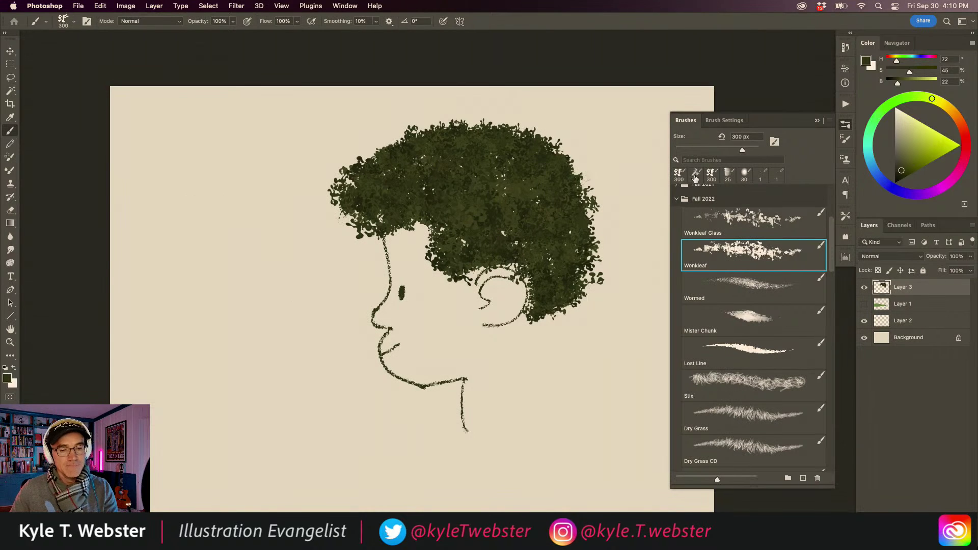
# Add the back of the neck, a slanted collar and a thick eyebrow to the portrait with the Lost Line brush
pyautogui.click(748, 352)
pyautogui.moveTo(533, 322)
pyautogui.mouseDown()
pyautogui.moveTo(529, 387)
pyautogui.moveTo(456, 456)
pyautogui.moveTo(465, 395)
pyautogui.moveTo(533, 387)
pyautogui.moveTo(476, 456)
pyautogui.mouseUp()
pyautogui.moveTo(388, 268); pyautogui.dragTo(410, 267)
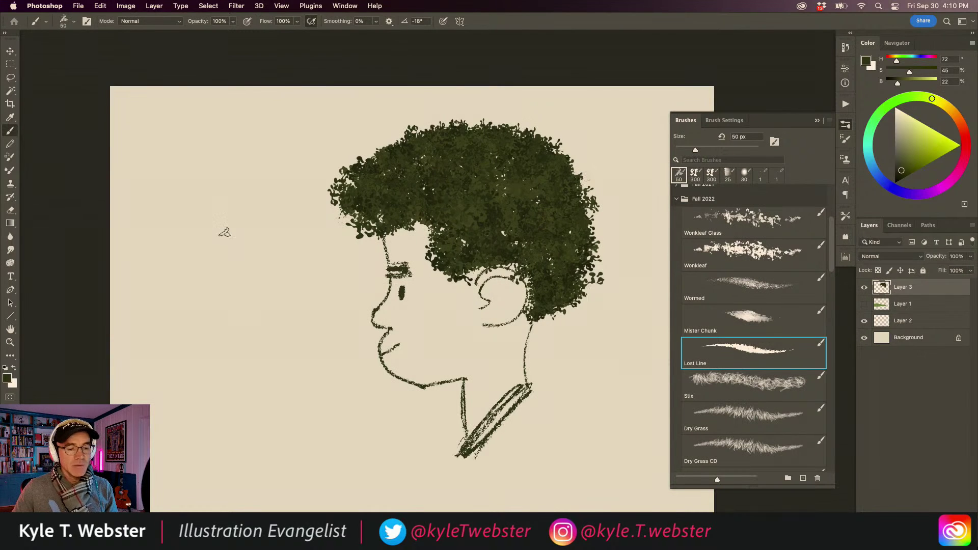
# Hide the portrait layer, choose the Wormed brush and add a new empty layer on top
pyautogui.click(864, 287)
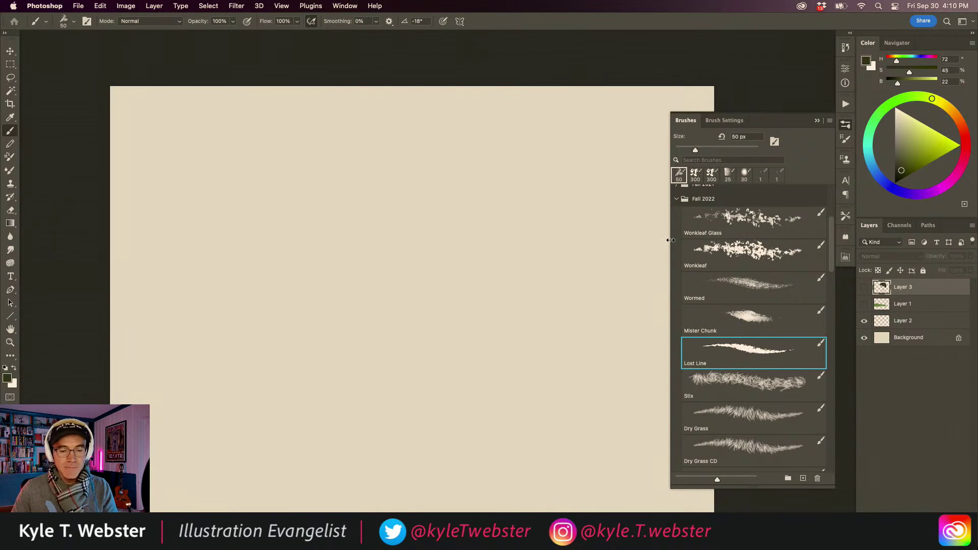
pyautogui.click(752, 290)
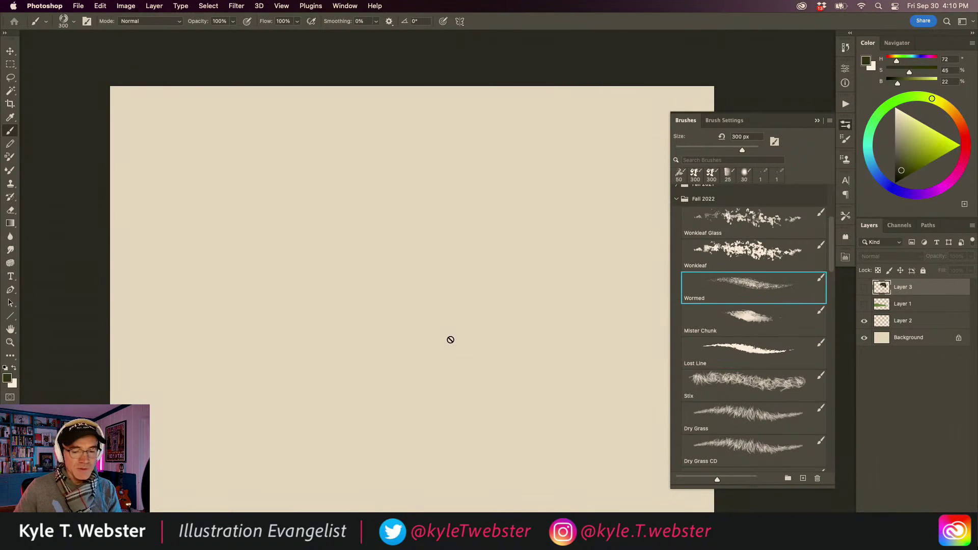
pyautogui.press('super+alt+shift+n')
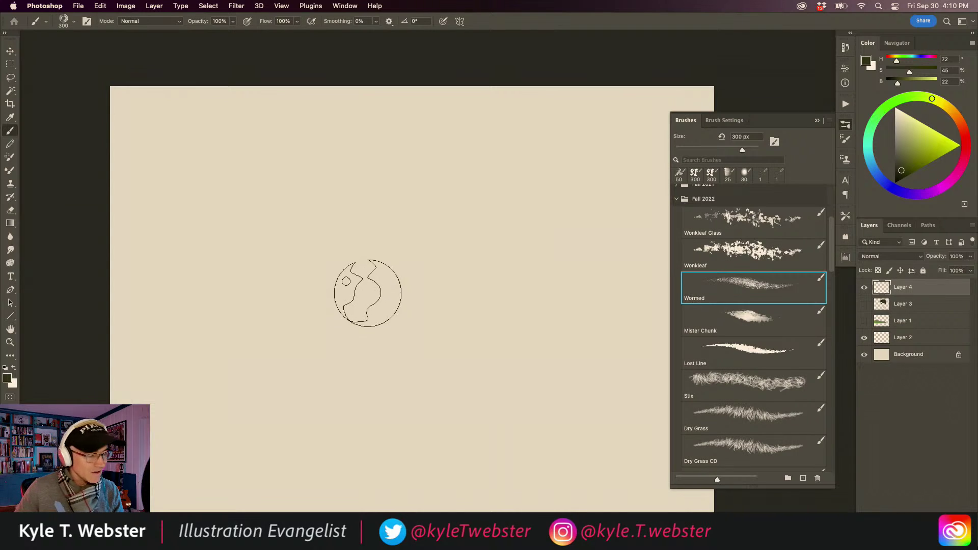
# Paint a test stroke on the blank canvas with the Wormed brush and undo it
pyautogui.moveTo(405, 306); pyautogui.dragTo(392, 280)
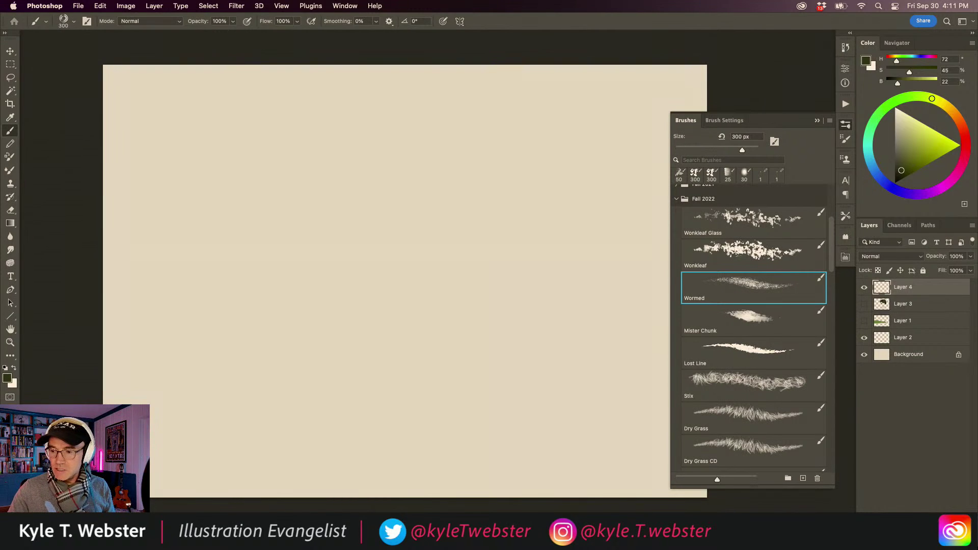
pyautogui.hscroll(-1, 450, 284)
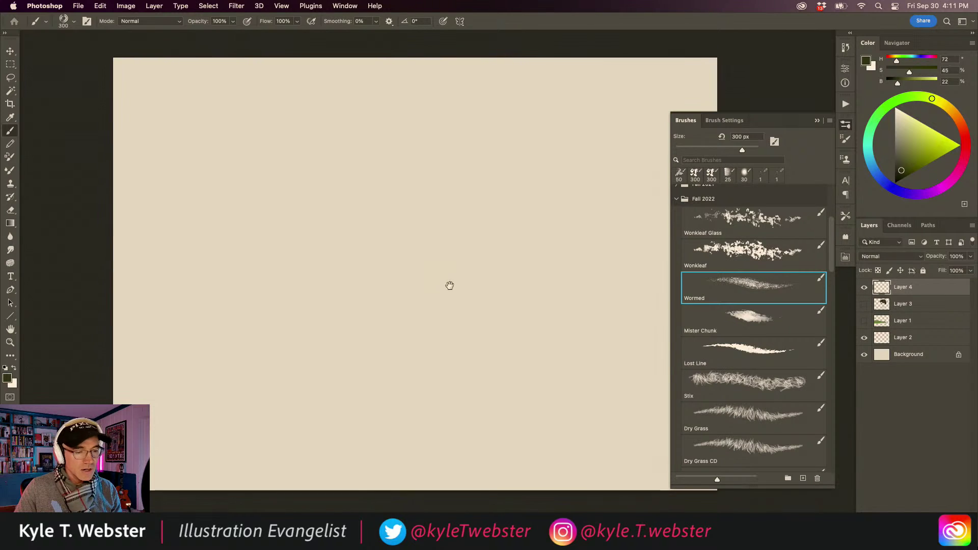
pyautogui.moveTo(554, 205)
pyautogui.mouseDown()
pyautogui.moveTo(463, 170)
pyautogui.moveTo(371, 393)
pyautogui.moveTo(283, 208)
pyautogui.moveTo(505, 304)
pyautogui.moveTo(517, 389)
pyautogui.moveTo(466, 423)
pyautogui.mouseUp()
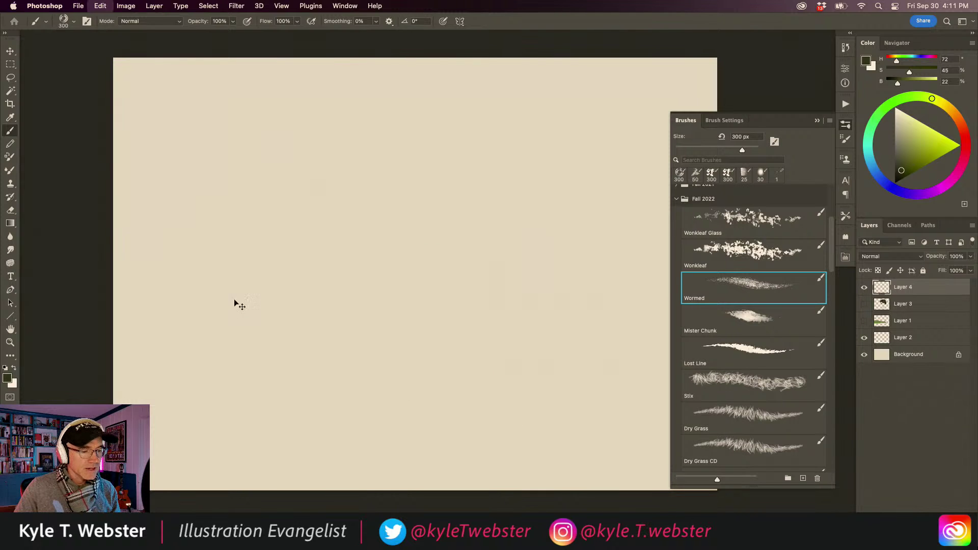
pyautogui.press('super+z')
pyautogui.moveTo(348, 308); pyautogui.dragTo(372, 293)
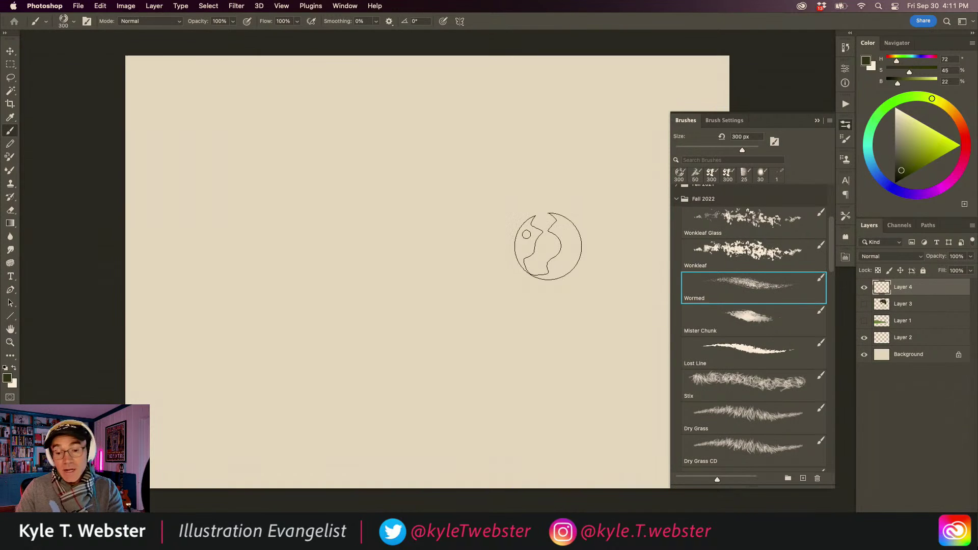
# Set the foreground colour to magenta pink (H 328, S 65, B 88)
pyautogui.moveTo(961, 123); pyautogui.dragTo(956, 174)
pyautogui.click(930, 133)
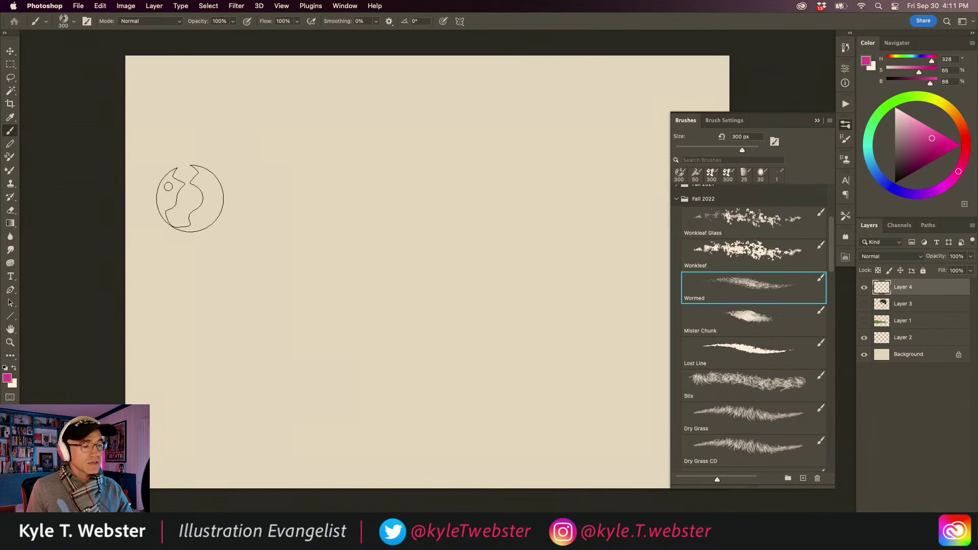
# Write "hello" in large cursive lettering across the canvas with the Wormed brush and undo it
pyautogui.moveTo(190, 198)
pyautogui.mouseDown()
pyautogui.moveTo(301, 148)
pyautogui.moveTo(263, 334)
pyautogui.moveTo(385, 245)
pyautogui.moveTo(485, 247)
pyautogui.moveTo(511, 352)
pyautogui.moveTo(518, 303)
pyautogui.moveTo(635, 350)
pyautogui.moveTo(673, 234)
pyautogui.moveTo(732, 237)
pyautogui.mouseUp()
pyautogui.hscroll(3, 426, 293)
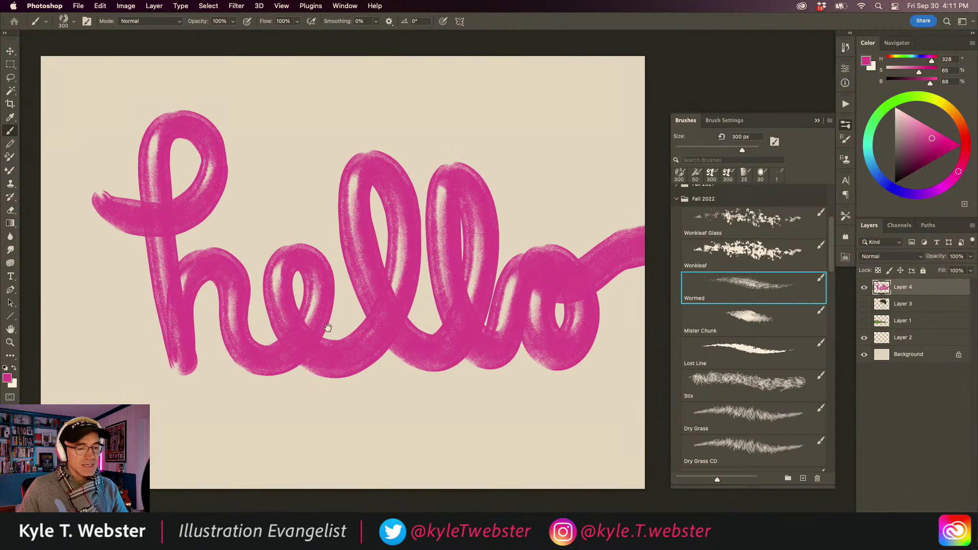
pyautogui.scroll(-1, 214, 354)
pyautogui.press('super+z')
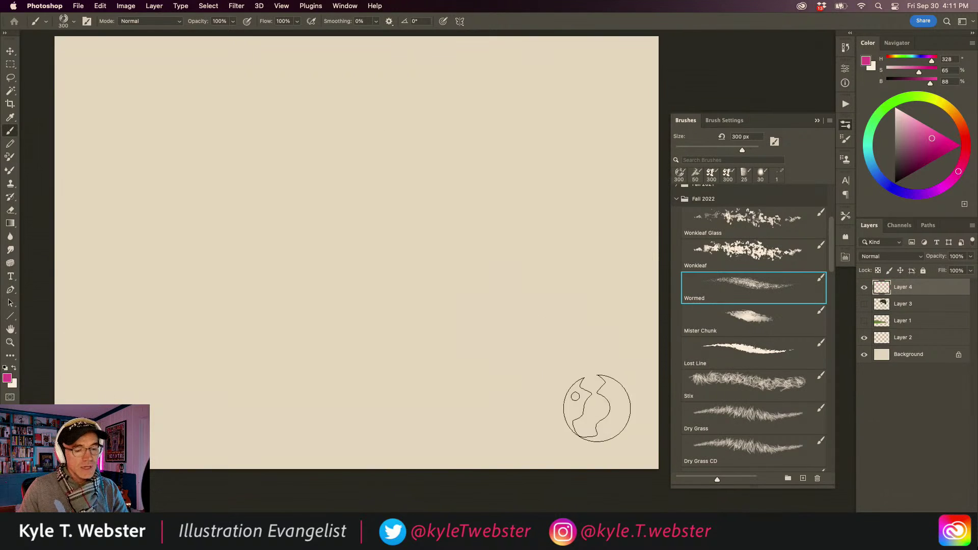
# Undo a trial stroke and paint a large pink heart with a looped centre using the Wormed brush
pyautogui.moveTo(520, 474)
pyautogui.mouseDown()
pyautogui.moveTo(426, 148)
pyautogui.moveTo(370, 275)
pyautogui.moveTo(379, 283)
pyautogui.moveTo(277, 219)
pyautogui.moveTo(247, 339)
pyautogui.moveTo(190, 412)
pyautogui.moveTo(224, 459)
pyautogui.moveTo(239, 393)
pyautogui.mouseUp()
pyautogui.press('super+z')
pyautogui.hscroll(-3, 316, 366)
pyautogui.moveTo(410, 392)
pyautogui.mouseDown()
pyautogui.moveTo(491, 279)
pyautogui.moveTo(515, 154)
pyautogui.moveTo(391, 166)
pyautogui.moveTo(418, 204)
pyautogui.moveTo(321, 147)
pyautogui.moveTo(288, 249)
pyautogui.moveTo(390, 339)
pyautogui.moveTo(410, 393)
pyautogui.mouseUp()
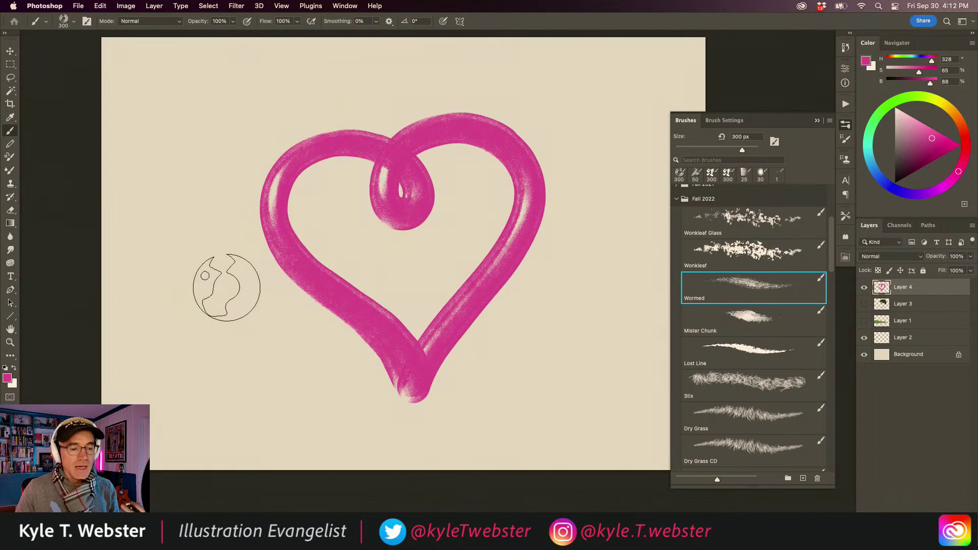
# Turn off the Wormed brush's size control in Shape Dynamics, paint a thick test stroke around the heart and undo the stroke
pyautogui.click(719, 121)
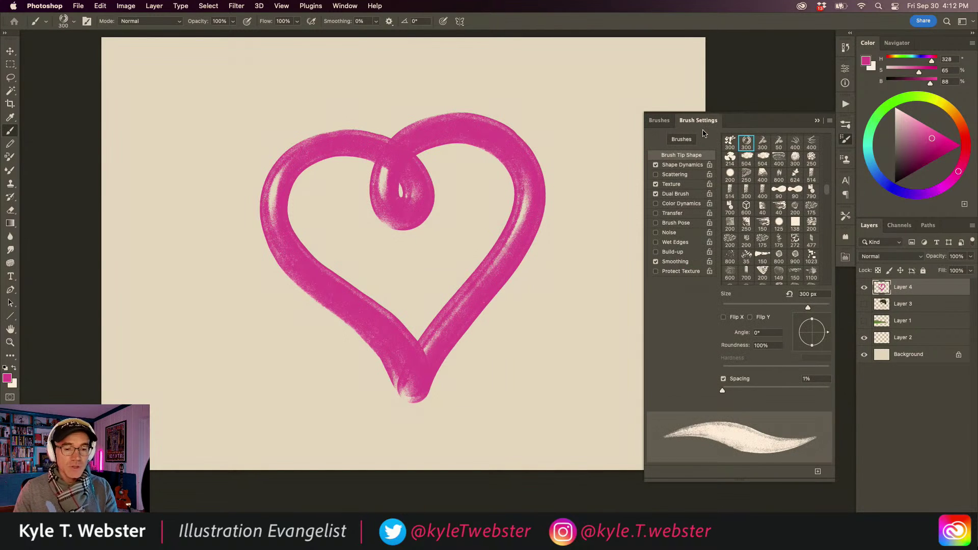
pyautogui.click(677, 165)
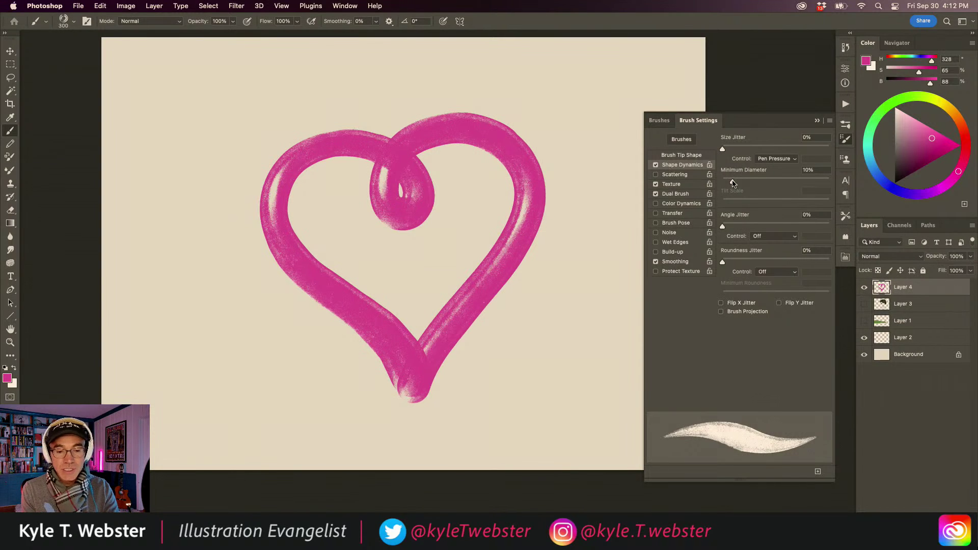
pyautogui.click(775, 159)
pyautogui.click(763, 137)
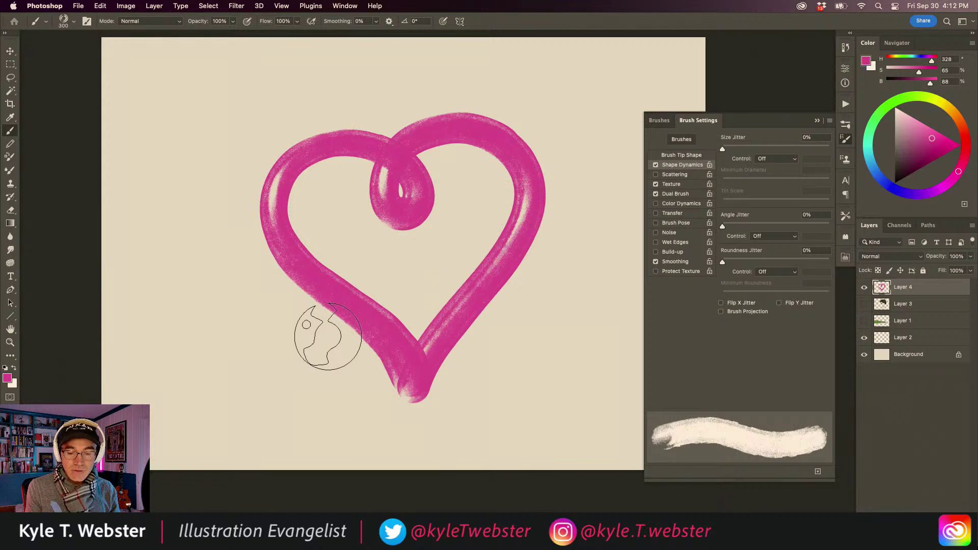
pyautogui.moveTo(313, 389)
pyautogui.mouseDown()
pyautogui.moveTo(175, 201)
pyautogui.moveTo(190, 389)
pyautogui.moveTo(525, 371)
pyautogui.moveTo(547, 196)
pyautogui.mouseUp()
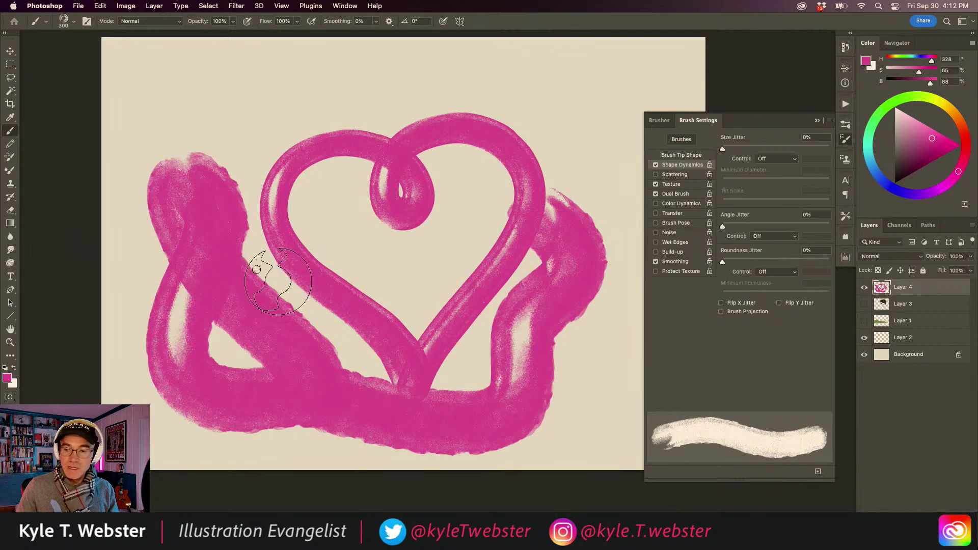
pyautogui.press('super+z')
# Set the brush's size control to Pen Pressure and its size jitter to 40%
pyautogui.click(760, 159)
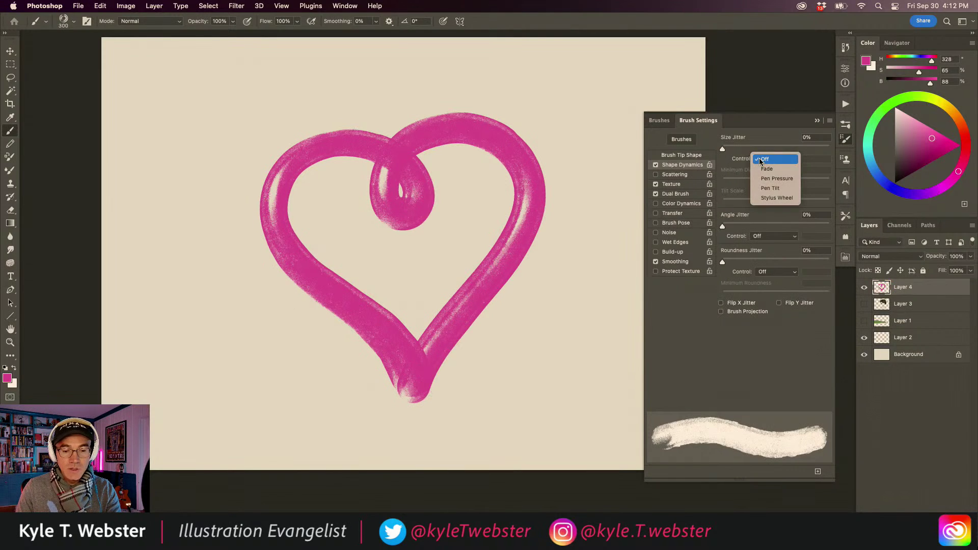
pyautogui.click(777, 178)
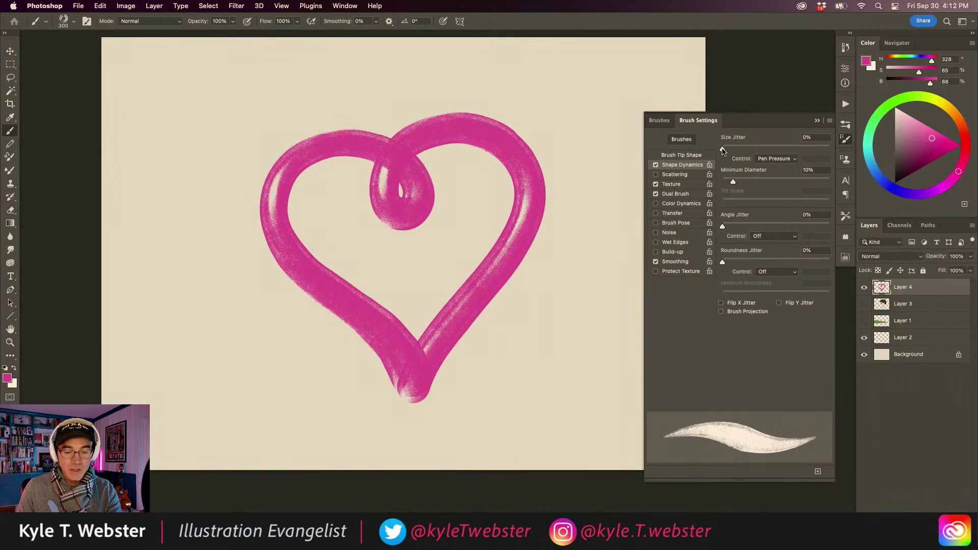
pyautogui.moveTo(723, 149); pyautogui.dragTo(768, 151)
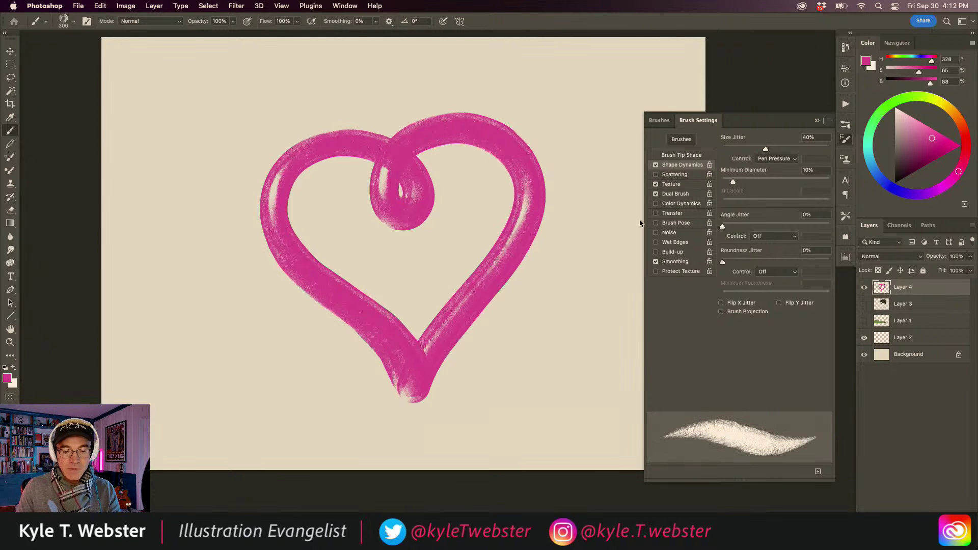
# Undo a trial stroke and set the Wormed brush's tip angle to 91°
pyautogui.moveTo(604, 127)
pyautogui.mouseDown()
pyautogui.moveTo(598, 179)
pyautogui.moveTo(508, 380)
pyautogui.moveTo(277, 376)
pyautogui.moveTo(162, 224)
pyautogui.mouseUp()
pyautogui.press('super+z')
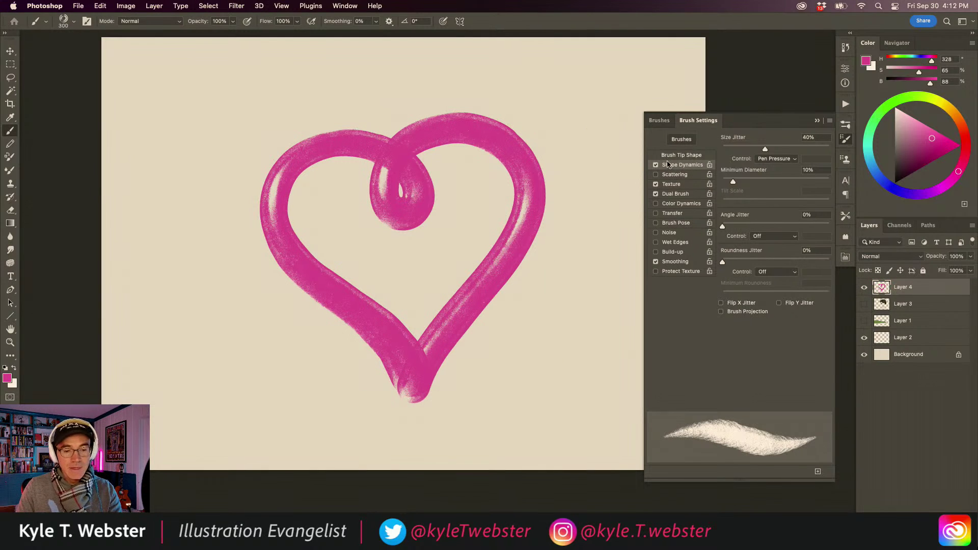
pyautogui.click(668, 154)
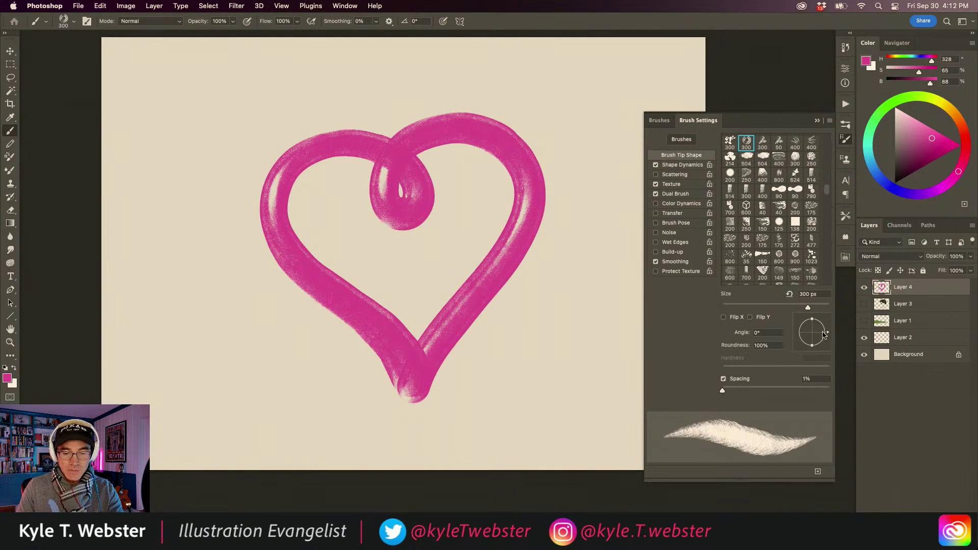
pyautogui.moveTo(828, 334); pyautogui.dragTo(811, 326)
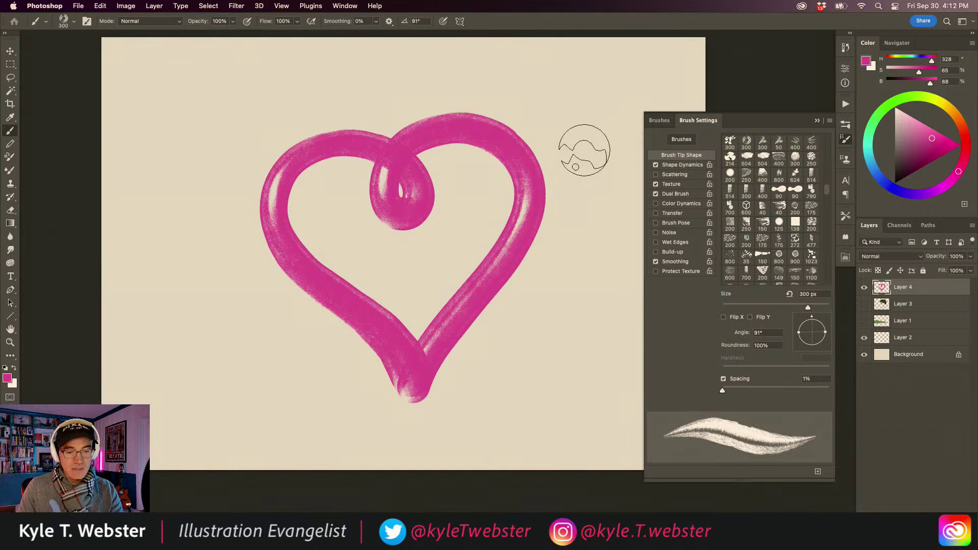
# Paint two thick test strokes around the heart with the rotated brush tip and clear all artwork from Layer 4
pyautogui.moveTo(585, 147)
pyautogui.mouseDown()
pyautogui.moveTo(569, 284)
pyautogui.moveTo(459, 404)
pyautogui.moveTo(299, 388)
pyautogui.moveTo(220, 302)
pyautogui.mouseUp()
pyautogui.moveTo(197, 184)
pyautogui.mouseDown()
pyautogui.moveTo(211, 106)
pyautogui.moveTo(330, 85)
pyautogui.moveTo(431, 216)
pyautogui.mouseUp()
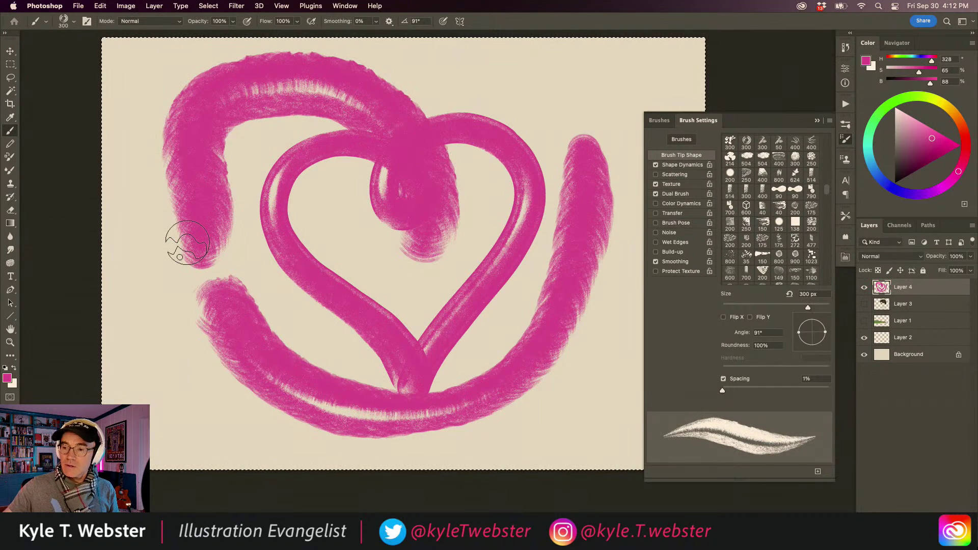
pyautogui.press('super+a')
pyautogui.press('BackSpace')
pyautogui.press('super+d')
# Set the brush's angle jitter to 100% and its tip spacing to 19%
pyautogui.click(670, 165)
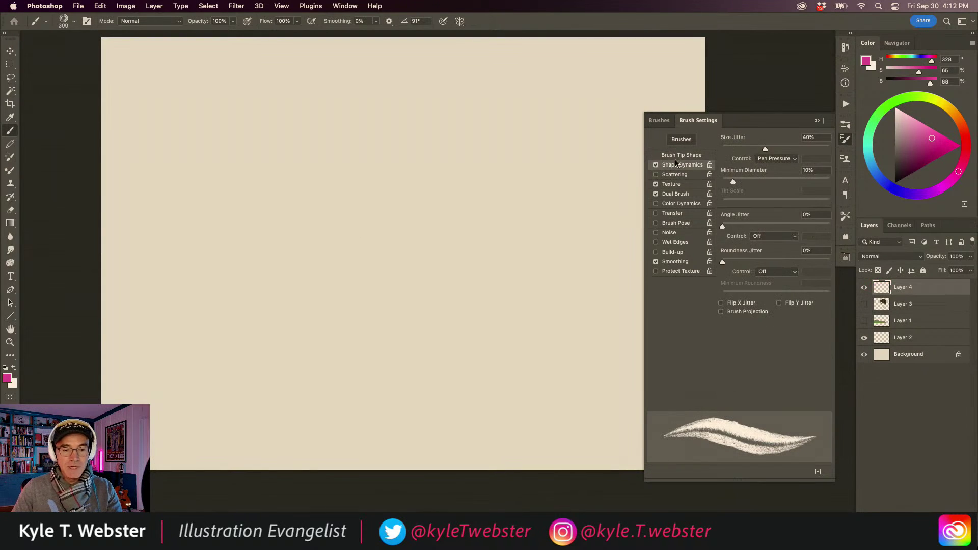
pyautogui.moveTo(722, 225); pyautogui.dragTo(831, 226)
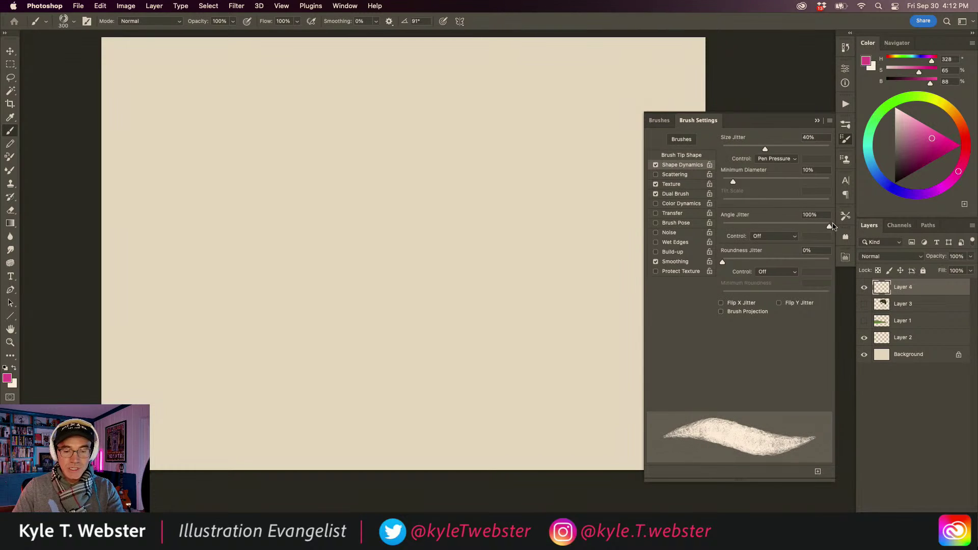
pyautogui.click(665, 155)
pyautogui.moveTo(726, 390); pyautogui.dragTo(735, 390)
# Paint a double-looped test stroke across the canvas with the jittered brush and clear it from the layer
pyautogui.moveTo(546, 136)
pyautogui.mouseDown()
pyautogui.moveTo(417, 270)
pyautogui.moveTo(438, 406)
pyautogui.moveTo(489, 267)
pyautogui.moveTo(294, 181)
pyautogui.moveTo(247, 269)
pyautogui.moveTo(324, 198)
pyautogui.moveTo(168, 135)
pyautogui.mouseUp()
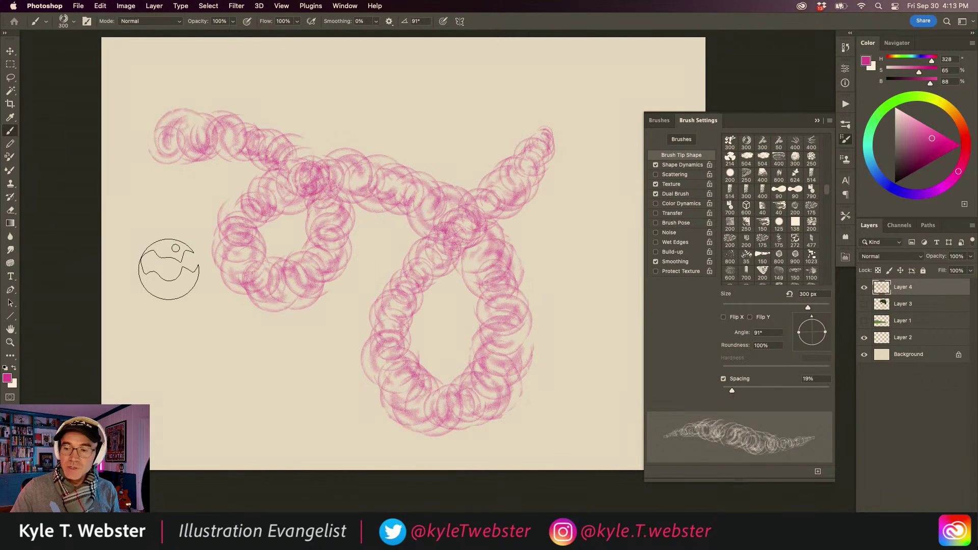
pyautogui.press('super+a')
pyautogui.press('BackSpace')
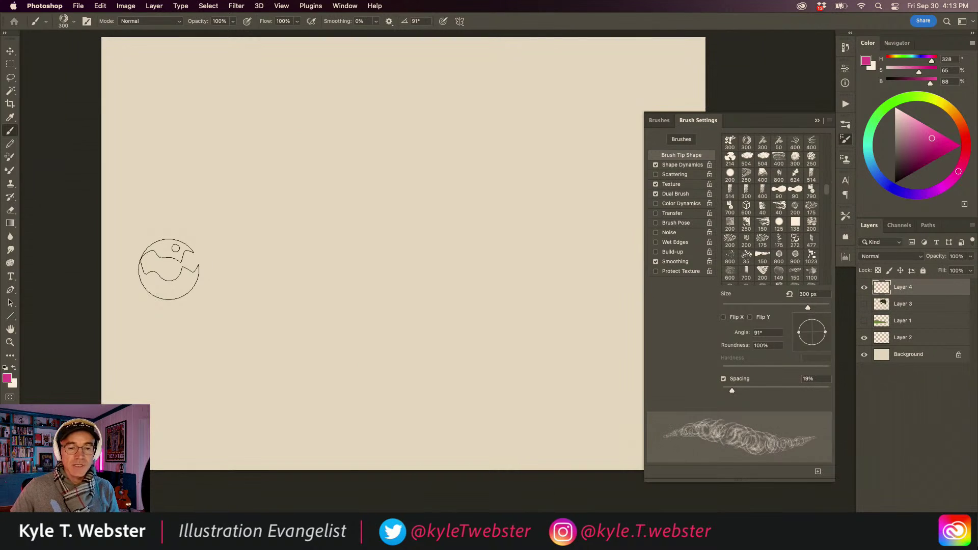
# Start saving the modified Wormed brush as a new brush preset and cancel the dialog
pyautogui.click(659, 120)
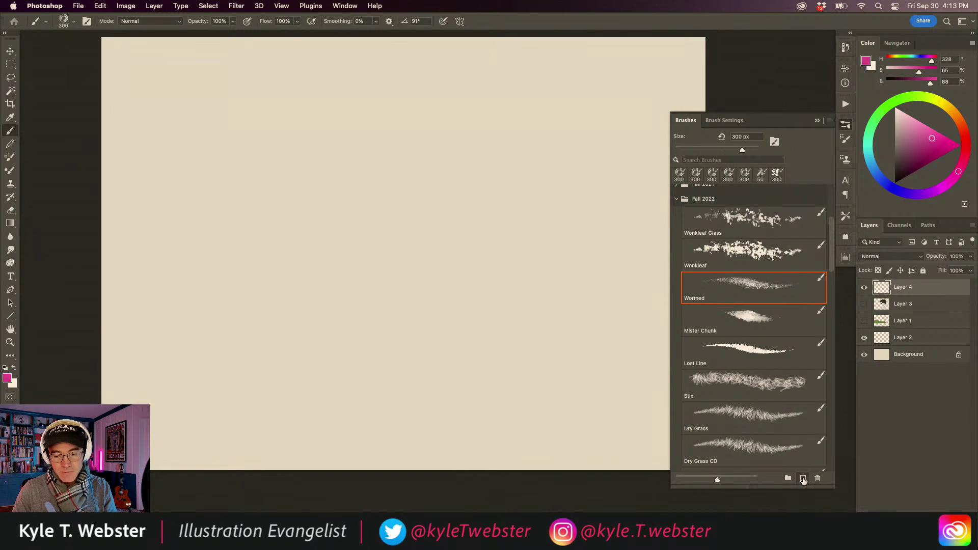
pyautogui.click(802, 478)
pyautogui.moveTo(266, 308); pyautogui.dragTo(367, 289)
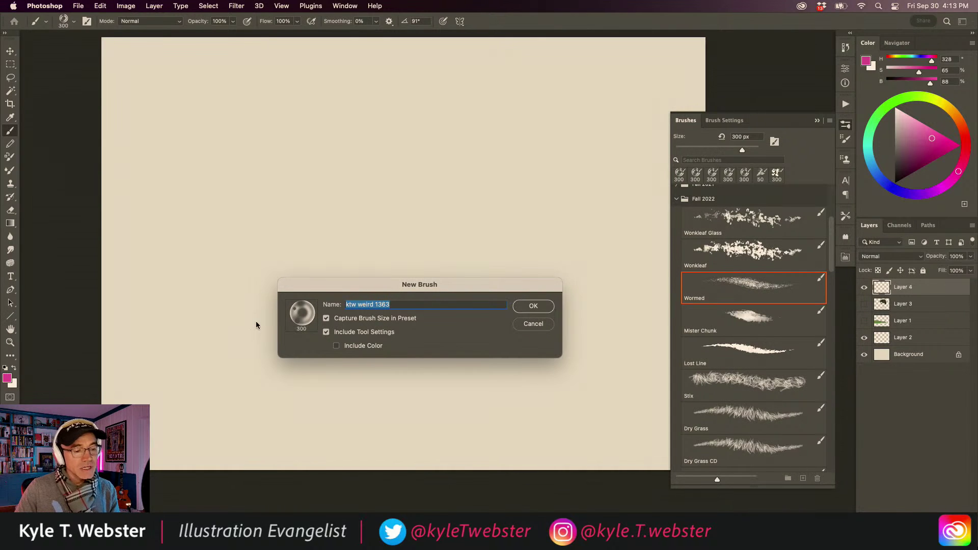
pyautogui.click(533, 324)
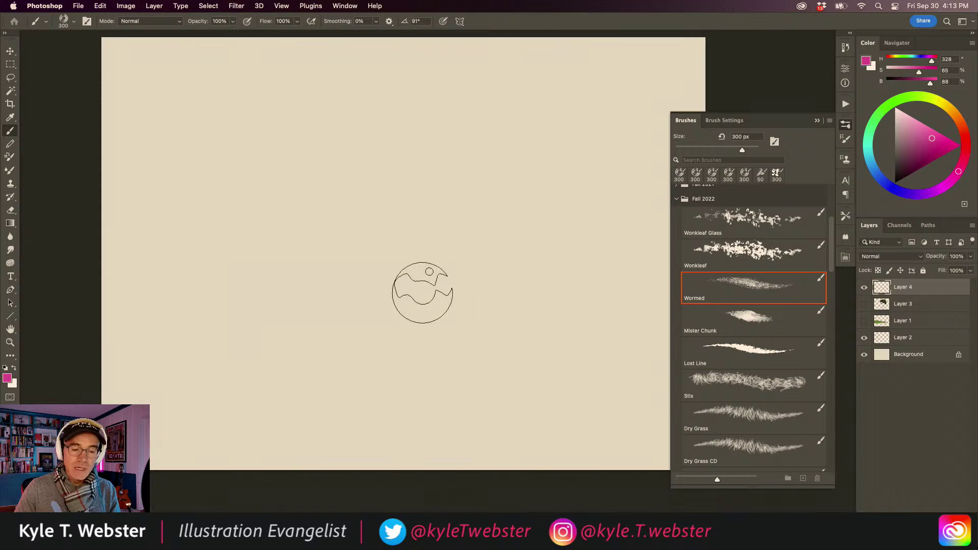
# Restore the original Wormed brush preset, paint a long looping pink stroke and undo the stroke
pyautogui.click(715, 281)
pyautogui.moveTo(534, 172)
pyautogui.mouseDown()
pyautogui.moveTo(467, 376)
pyautogui.moveTo(273, 131)
pyautogui.moveTo(286, 328)
pyautogui.moveTo(194, 241)
pyautogui.moveTo(225, 387)
pyautogui.mouseUp()
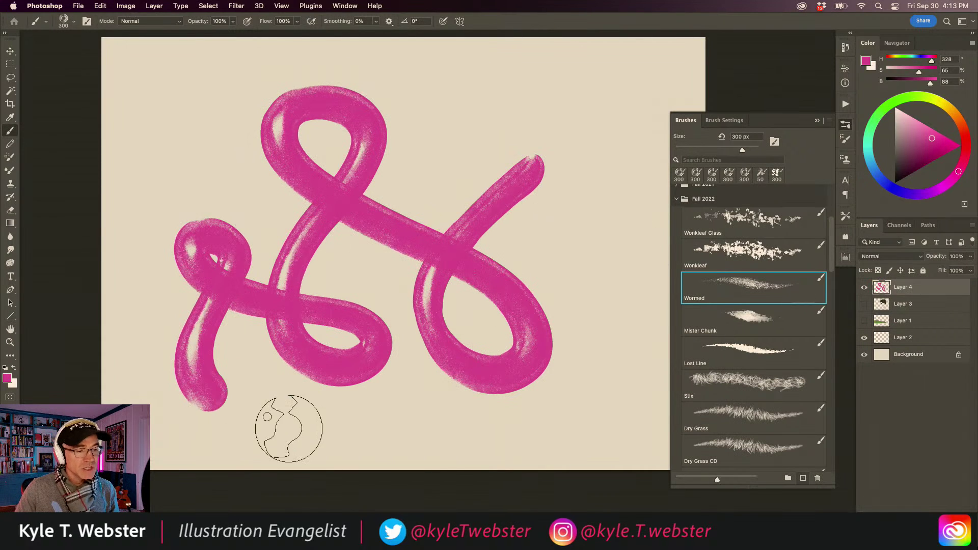
pyautogui.hotkey('ctrl', 'z')
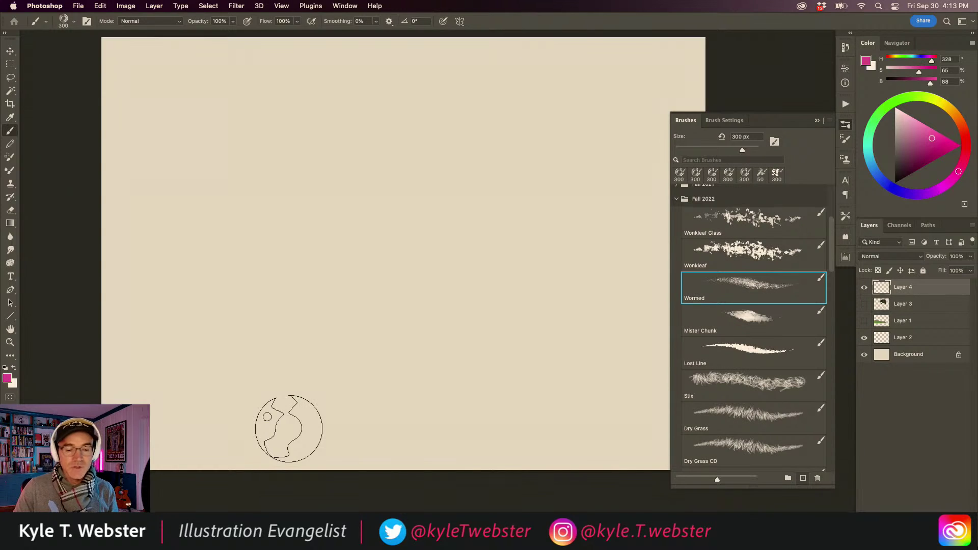
# Select the Mister Chunk brush at 300 px and paint broad overlapping pink strokes across the middle of the canvas
pyautogui.click(699, 265)
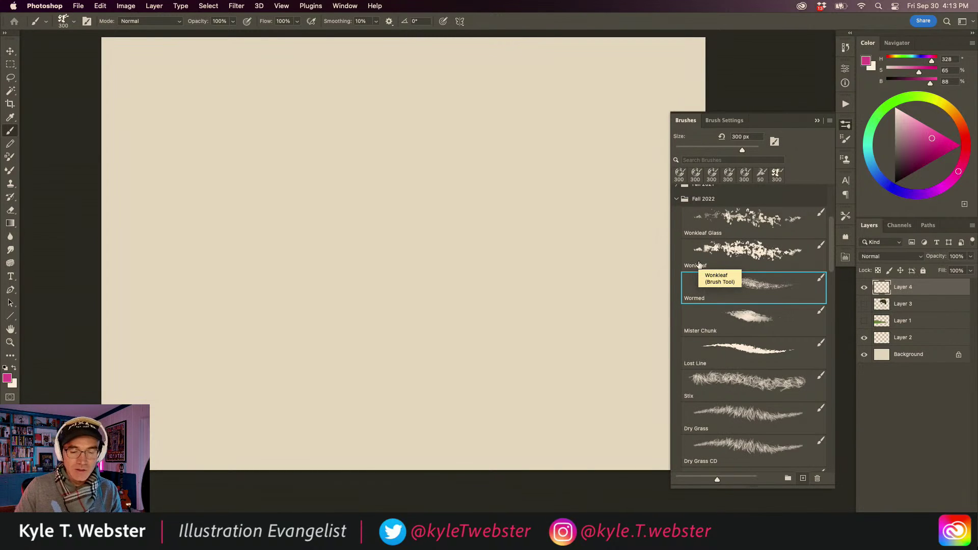
pyautogui.click(724, 332)
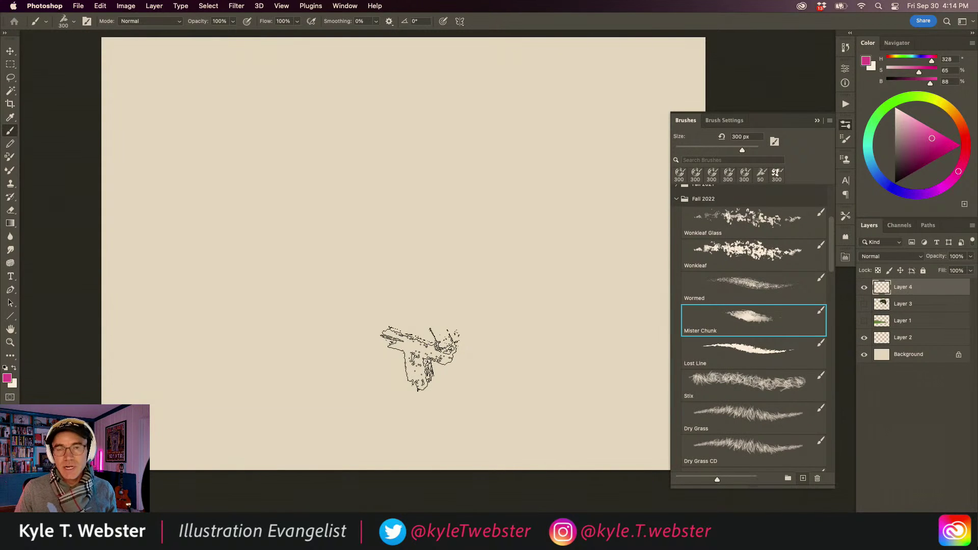
pyautogui.press('cmd+z')
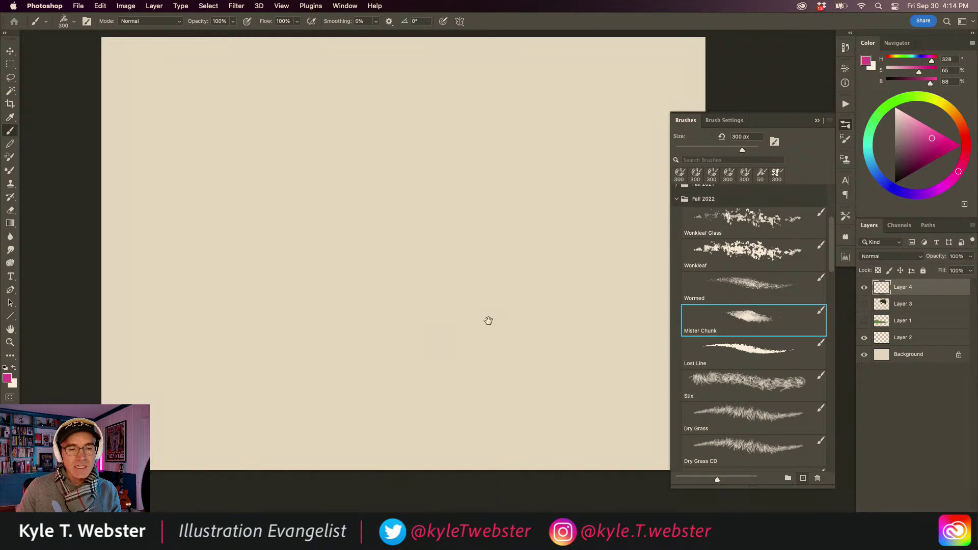
pyautogui.scroll(1, 476, 343)
pyautogui.click(489, 337)
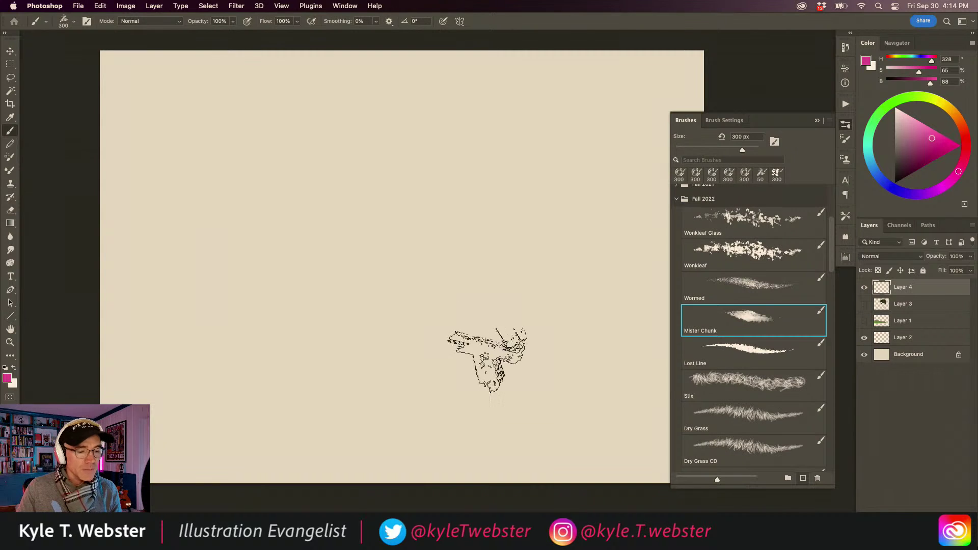
pyautogui.moveTo(517, 185)
pyautogui.mouseDown()
pyautogui.moveTo(507, 379)
pyautogui.moveTo(382, 232)
pyautogui.moveTo(316, 218)
pyautogui.moveTo(425, 174)
pyautogui.moveTo(339, 142)
pyautogui.mouseUp()
pyautogui.click(448, 259)
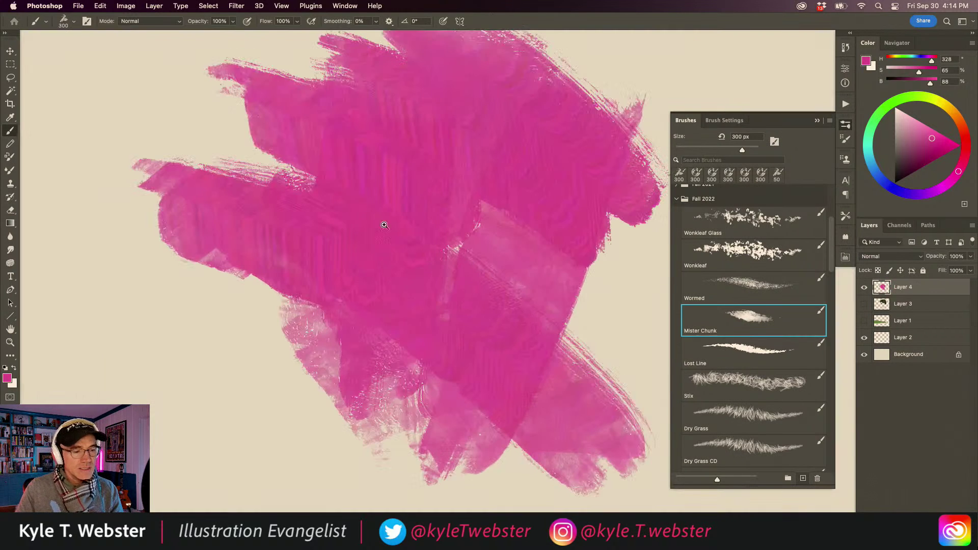
# Build the pink patch up with more overlapping Mister Chunk strokes and clear the layer
pyautogui.moveTo(368, 273); pyautogui.dragTo(367, 329)
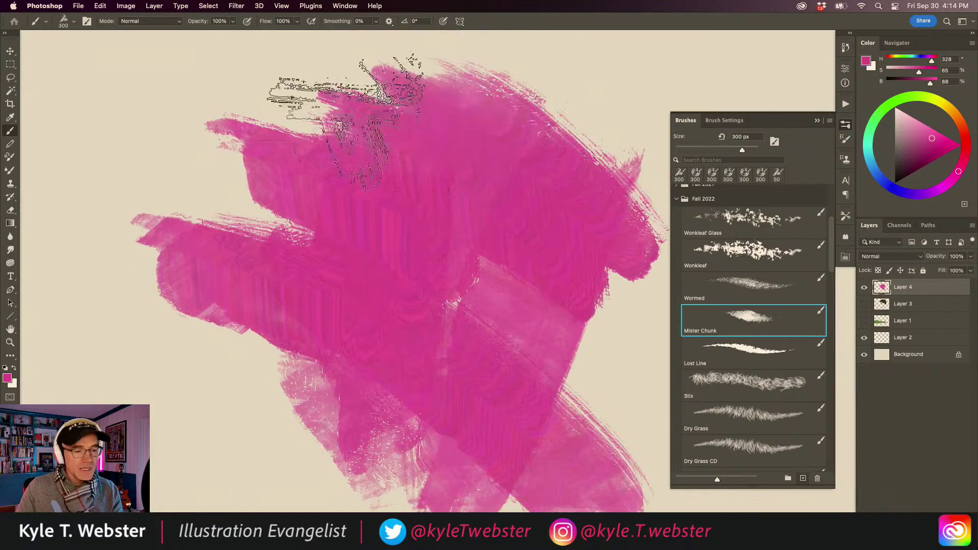
pyautogui.moveTo(448, 285)
pyautogui.mouseDown()
pyautogui.moveTo(229, 415)
pyautogui.moveTo(461, 380)
pyautogui.mouseUp()
pyautogui.moveTo(327, 131); pyautogui.dragTo(284, 447)
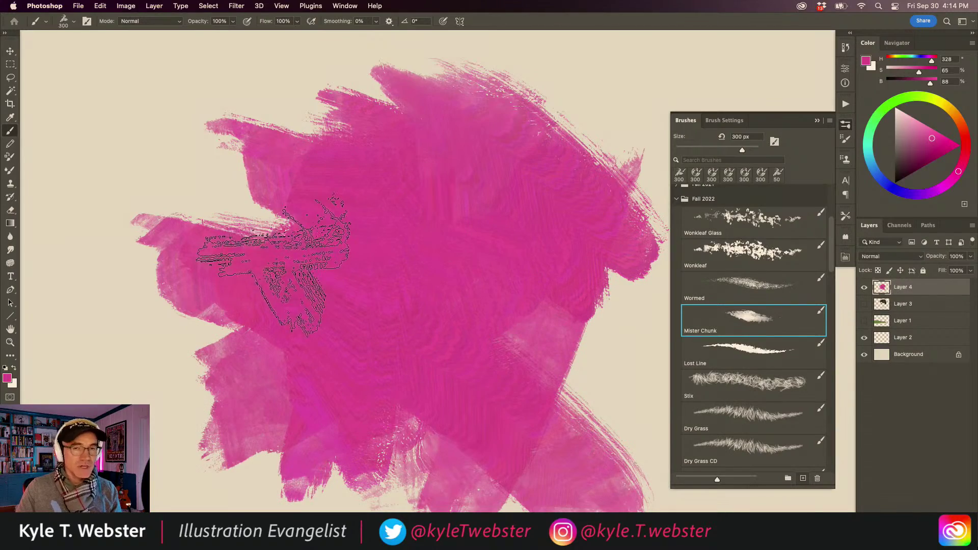
pyautogui.moveTo(567, 142)
pyautogui.mouseDown()
pyautogui.moveTo(136, 248)
pyautogui.moveTo(181, 138)
pyautogui.moveTo(234, 295)
pyautogui.moveTo(159, 167)
pyautogui.moveTo(159, 283)
pyautogui.moveTo(174, 364)
pyautogui.moveTo(169, 242)
pyautogui.moveTo(199, 177)
pyautogui.moveTo(268, 126)
pyautogui.moveTo(510, 121)
pyautogui.moveTo(202, 106)
pyautogui.moveTo(122, 163)
pyautogui.mouseUp()
pyautogui.press('super+minus')
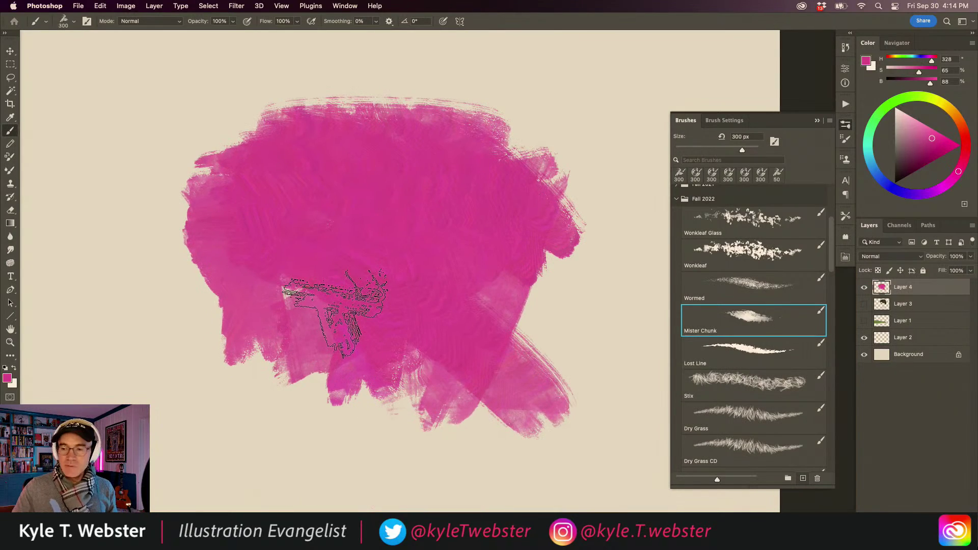
pyautogui.press('BackSpace')
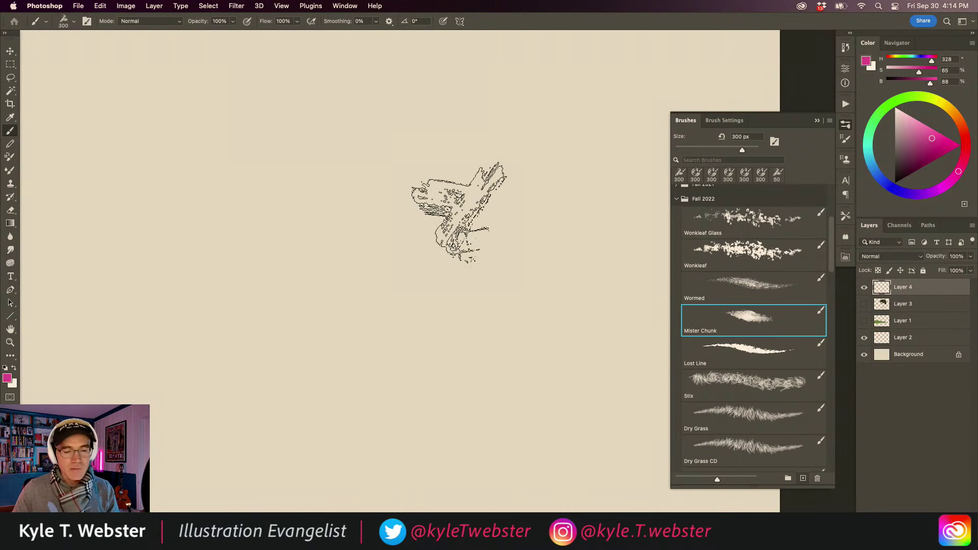
# Draw a freehand Lasso selection shaped like a gown, with a narrow top and a wide, wavy-hemmed skirt
pyautogui.press('l')
pyautogui.press('super+minus')
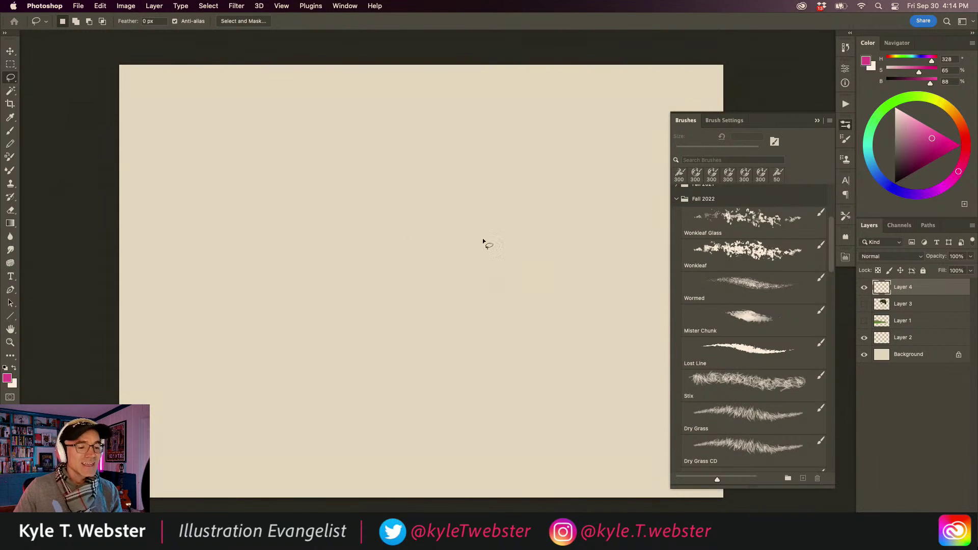
pyautogui.press('b')
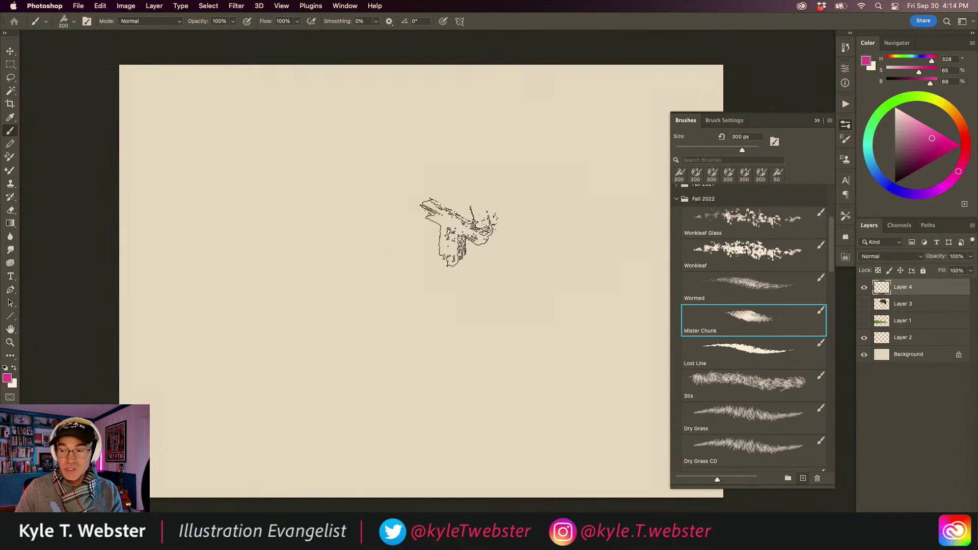
pyautogui.press('l')
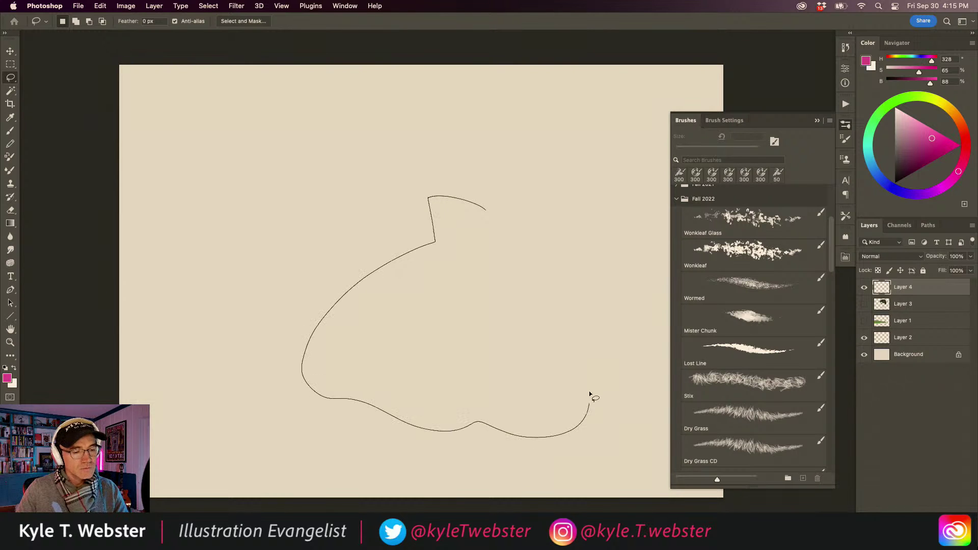
pyautogui.moveTo(479, 257); pyautogui.dragTo(476, 254)
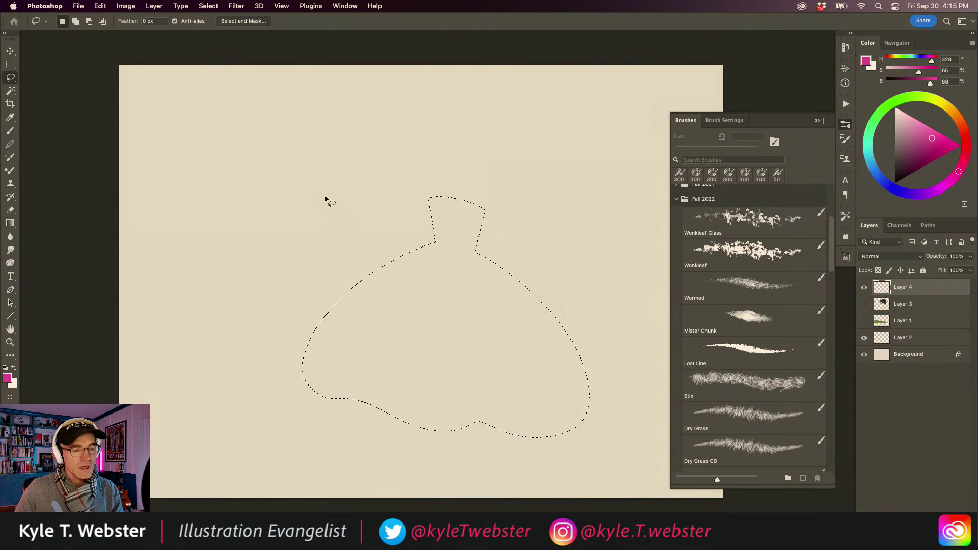
# Set the colour to a deeper pink (H 337, S 72, B 77) and fill the gown selection with Mister Chunk strokes
pyautogui.click(751, 318)
pyautogui.moveTo(387, 239); pyautogui.dragTo(473, 189)
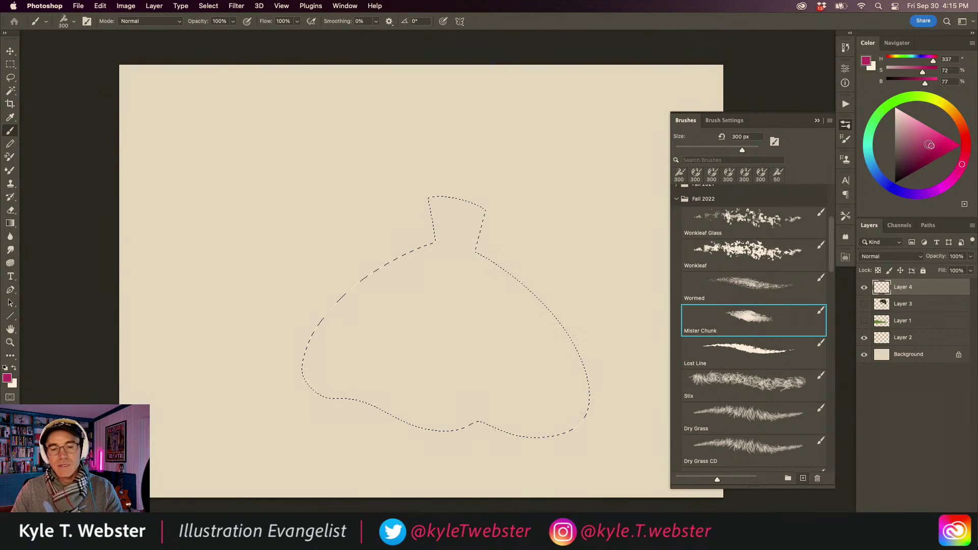
pyautogui.moveTo(447, 218)
pyautogui.mouseDown()
pyautogui.moveTo(448, 190)
pyautogui.moveTo(467, 271)
pyautogui.moveTo(395, 304)
pyautogui.moveTo(411, 281)
pyautogui.moveTo(457, 315)
pyautogui.moveTo(370, 353)
pyautogui.moveTo(386, 337)
pyautogui.moveTo(419, 355)
pyautogui.moveTo(375, 437)
pyautogui.moveTo(332, 322)
pyautogui.moveTo(283, 378)
pyautogui.moveTo(370, 345)
pyautogui.moveTo(404, 298)
pyautogui.moveTo(386, 342)
pyautogui.moveTo(294, 347)
pyautogui.moveTo(486, 303)
pyautogui.mouseUp()
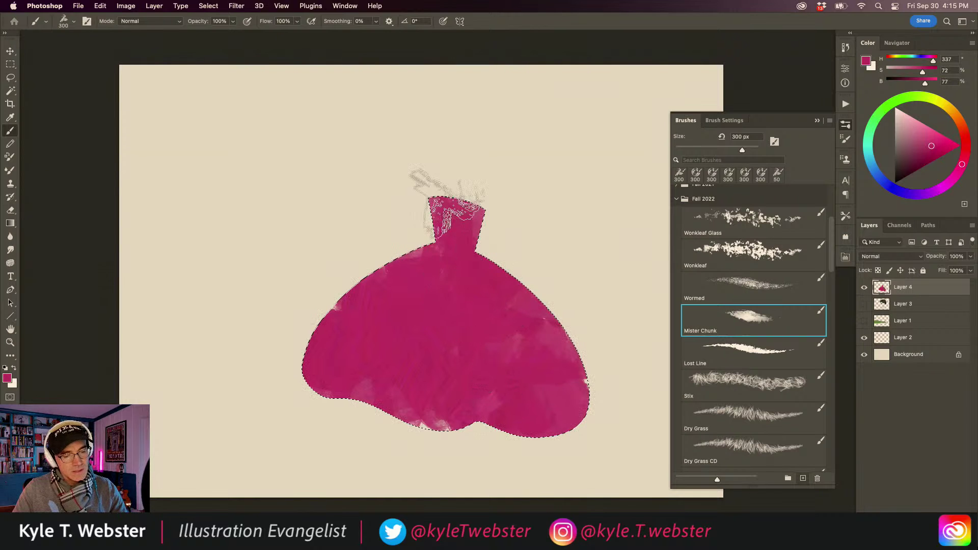
# Set the colour to a lighter pink (H 337, S 64, B 88) and paint over the gown's bodice and upper skirt
pyautogui.click(931, 137)
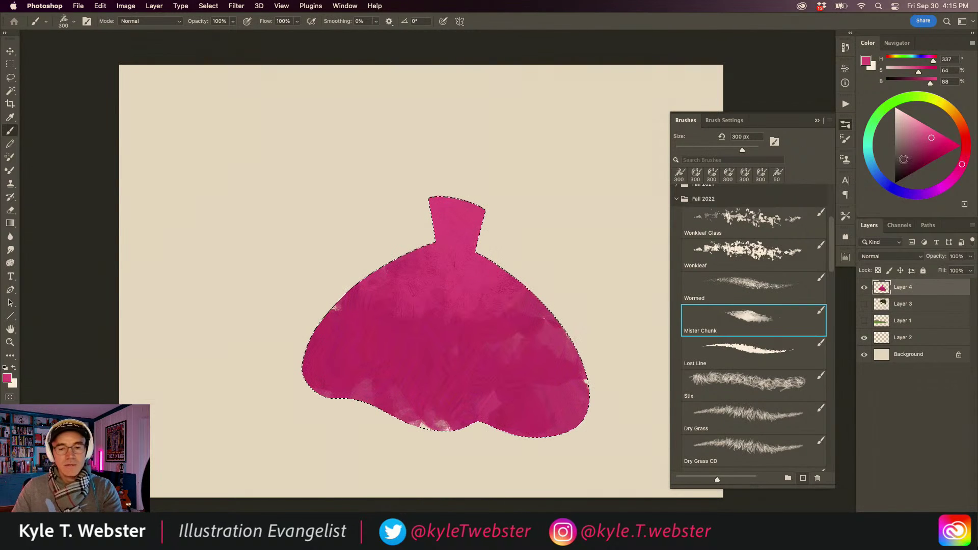
pyautogui.click(446, 269)
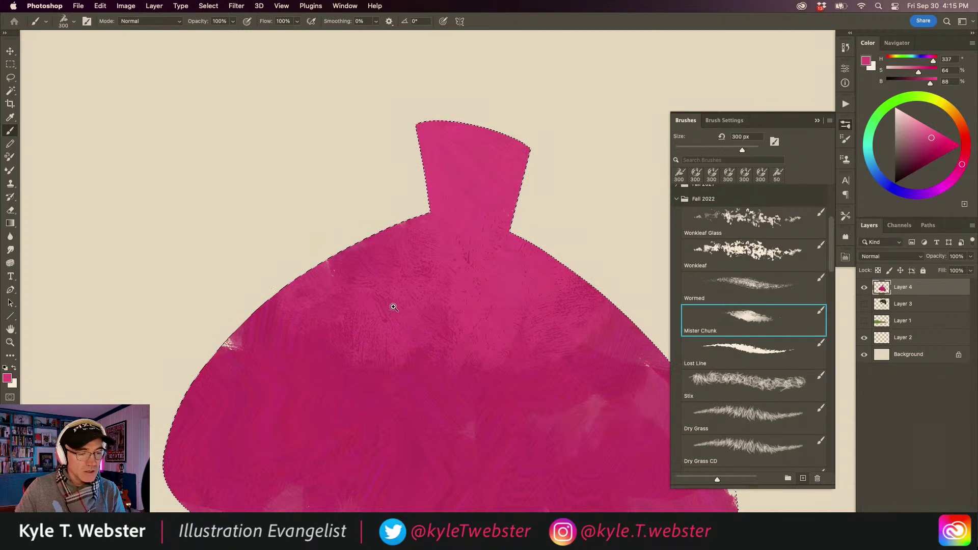
pyautogui.keyDown('alt'); pyautogui.click(387, 336); pyautogui.keyUp('alt')
pyautogui.moveTo(378, 342); pyautogui.dragTo(356, 268)
pyautogui.keyDown('alt'); pyautogui.click(502, 328); pyautogui.keyUp('alt')
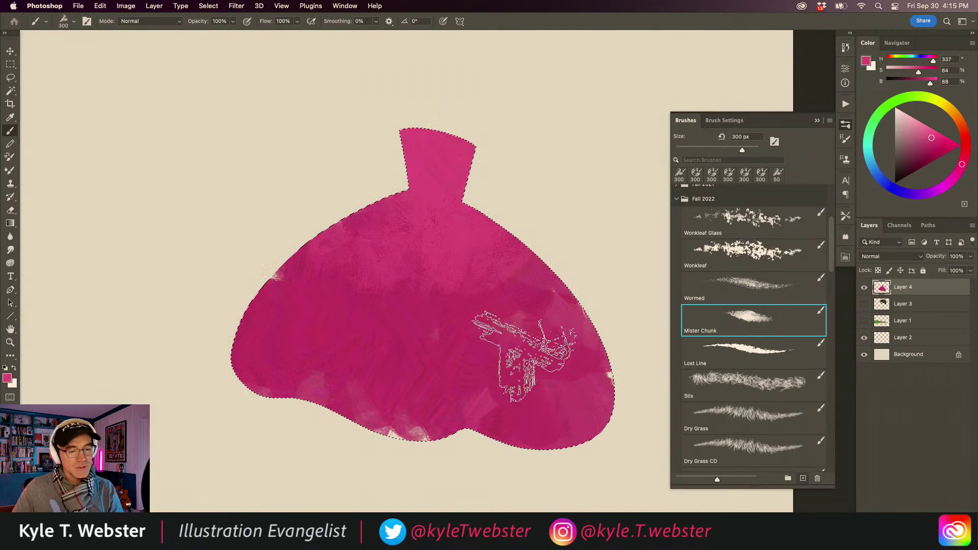
# Set the colour to a dark magenta (H 337, S 81, B 65) and shade the lower part of the skirt
pyautogui.click(962, 164)
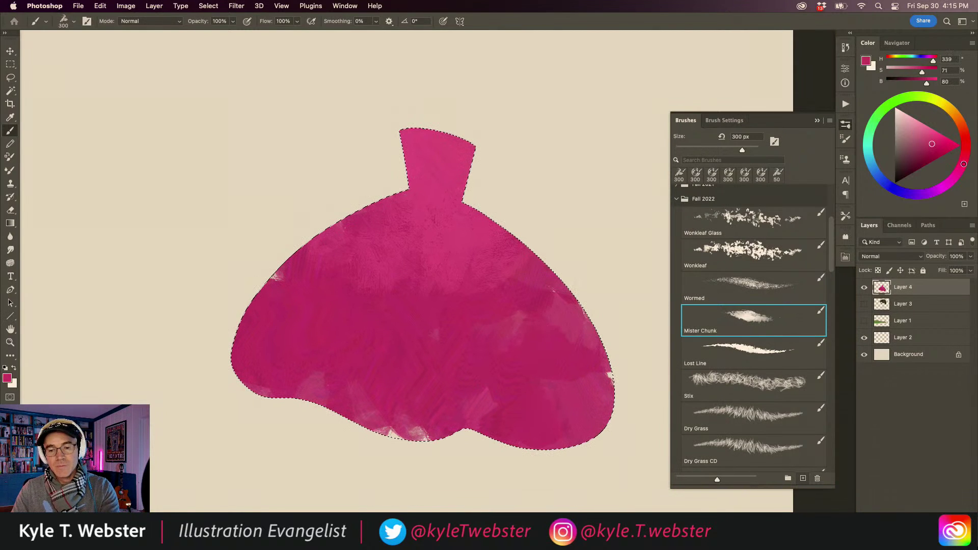
pyautogui.click(931, 155)
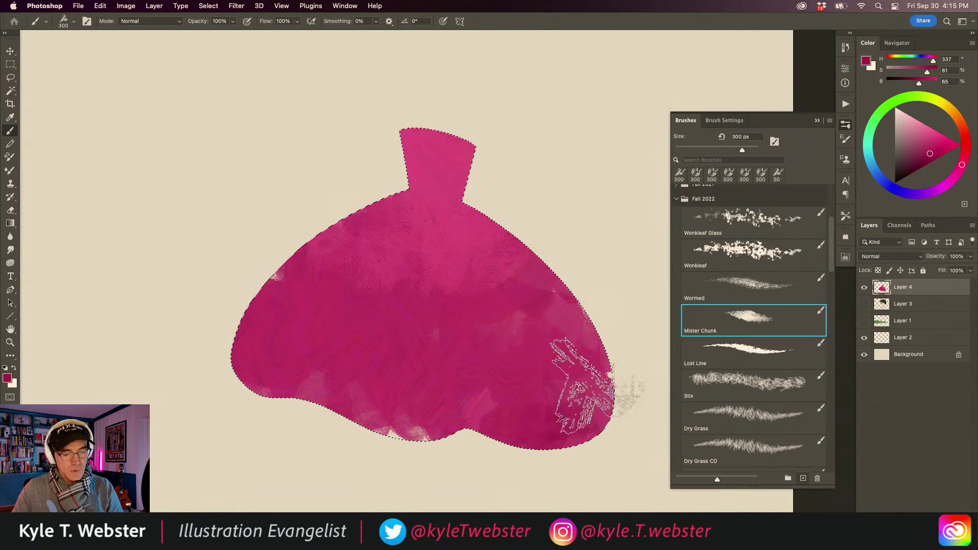
pyautogui.moveTo(572, 393)
pyautogui.mouseDown()
pyautogui.moveTo(504, 393)
pyautogui.moveTo(497, 428)
pyautogui.moveTo(570, 362)
pyautogui.moveTo(488, 337)
pyautogui.moveTo(447, 403)
pyautogui.moveTo(482, 409)
pyautogui.moveTo(381, 425)
pyautogui.moveTo(419, 331)
pyautogui.moveTo(441, 346)
pyautogui.moveTo(350, 409)
pyautogui.moveTo(379, 319)
pyautogui.moveTo(306, 406)
pyautogui.moveTo(313, 368)
pyautogui.moveTo(251, 374)
pyautogui.moveTo(369, 296)
pyautogui.moveTo(221, 364)
pyautogui.moveTo(311, 273)
pyautogui.moveTo(339, 434)
pyautogui.moveTo(406, 403)
pyautogui.moveTo(487, 334)
pyautogui.moveTo(492, 370)
pyautogui.moveTo(586, 290)
pyautogui.moveTo(543, 463)
pyautogui.moveTo(403, 333)
pyautogui.mouseUp()
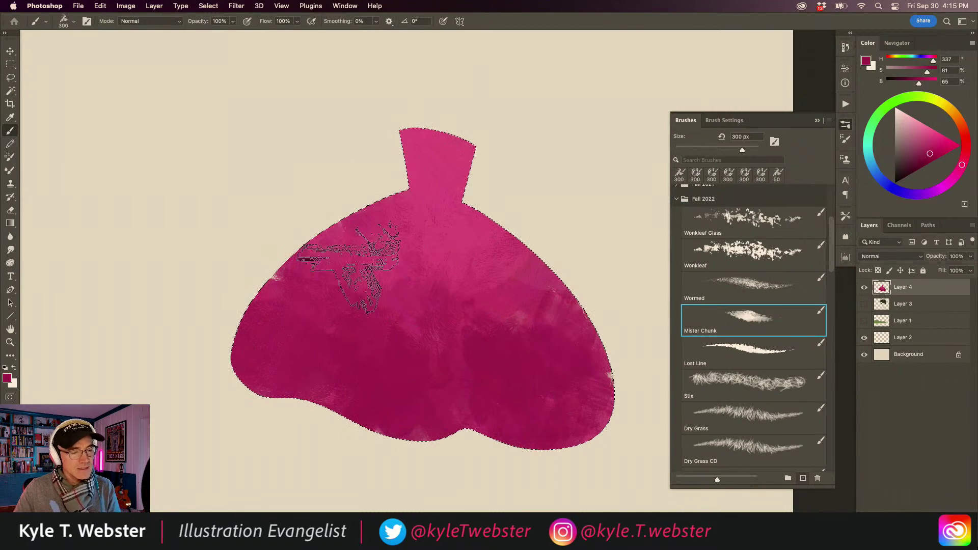
pyautogui.scroll(5, 408, 387)
pyautogui.scroll(-5, 372, 386)
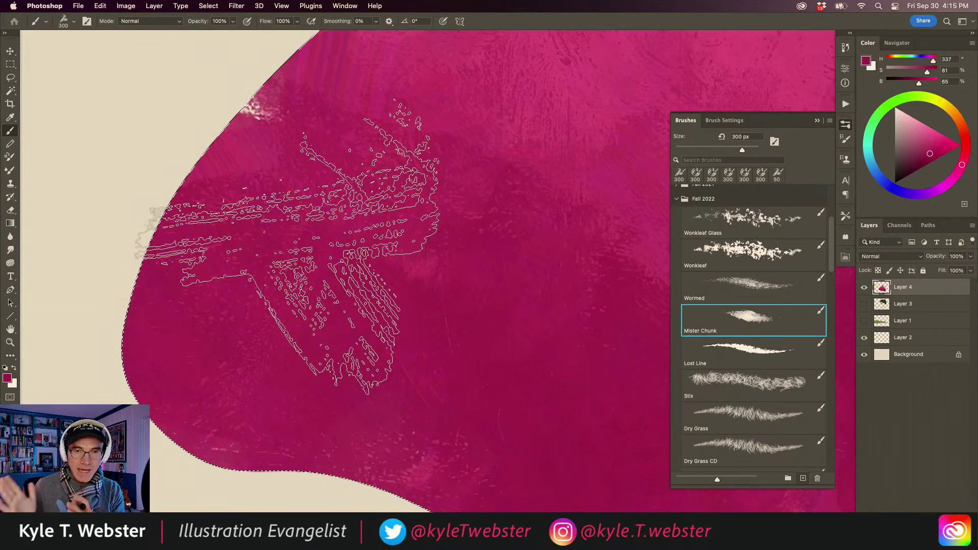
# Examine the brush texture across the gown's skirt and view Mister Chunk's Color Dynamics settings
pyautogui.scroll(-10, 438, 382)
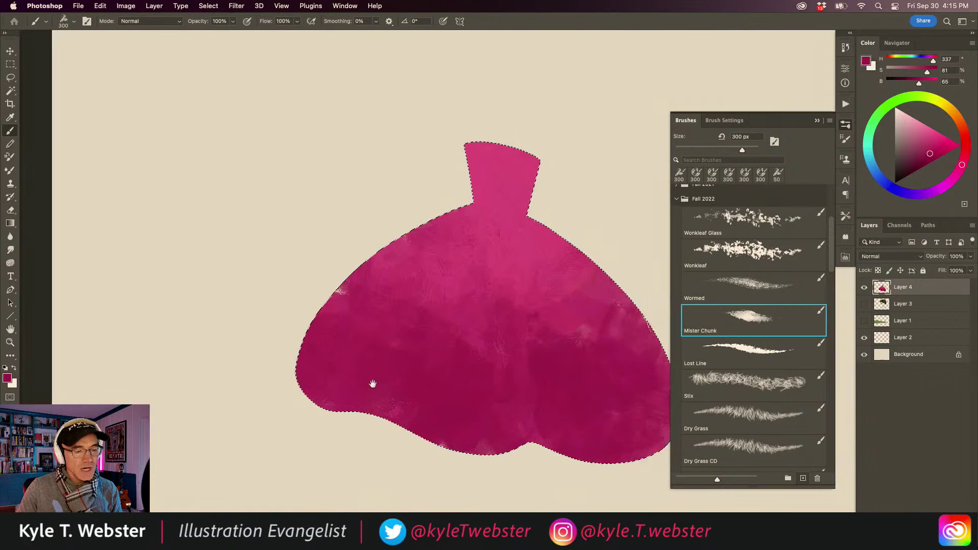
pyautogui.moveTo(373, 384); pyautogui.dragTo(306, 375)
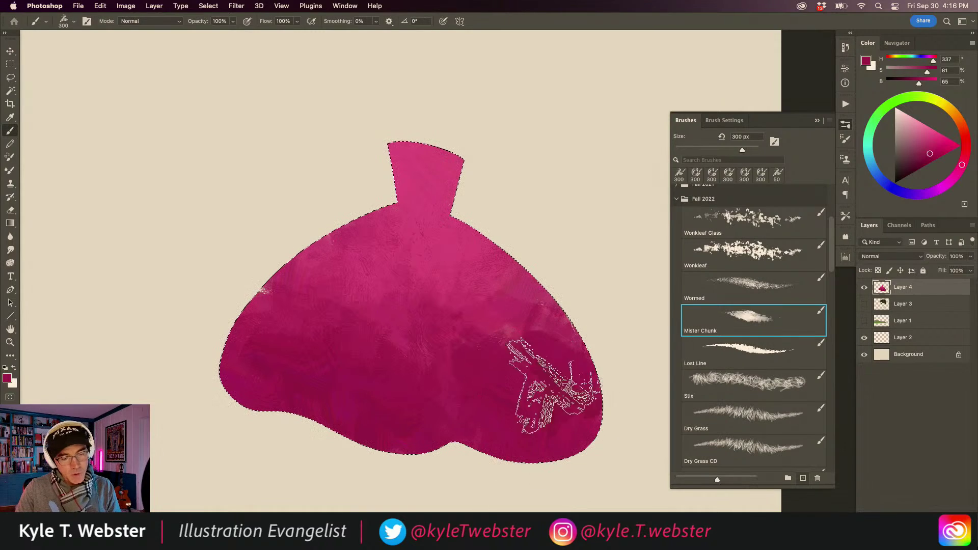
pyautogui.click(445, 445)
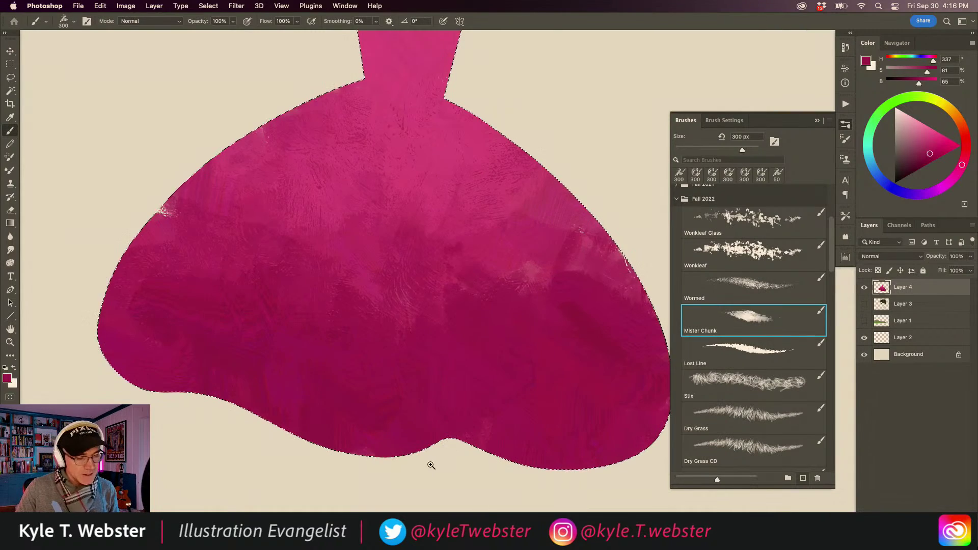
pyautogui.click(431, 465)
pyautogui.moveTo(365, 447); pyautogui.dragTo(422, 473)
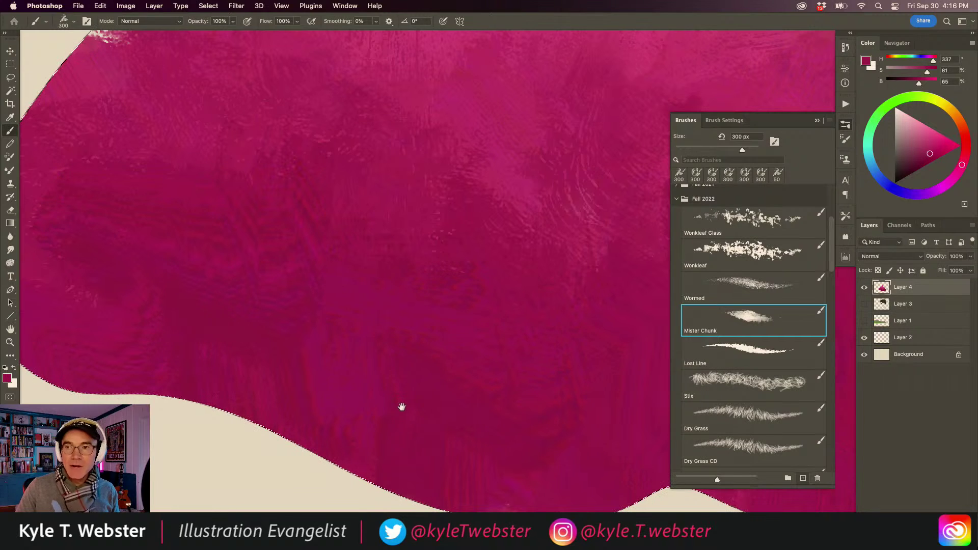
pyautogui.keyDown('alt'); pyautogui.keyDown('super'); pyautogui.click(402, 447); pyautogui.keyUp('super'); pyautogui.keyUp('alt')
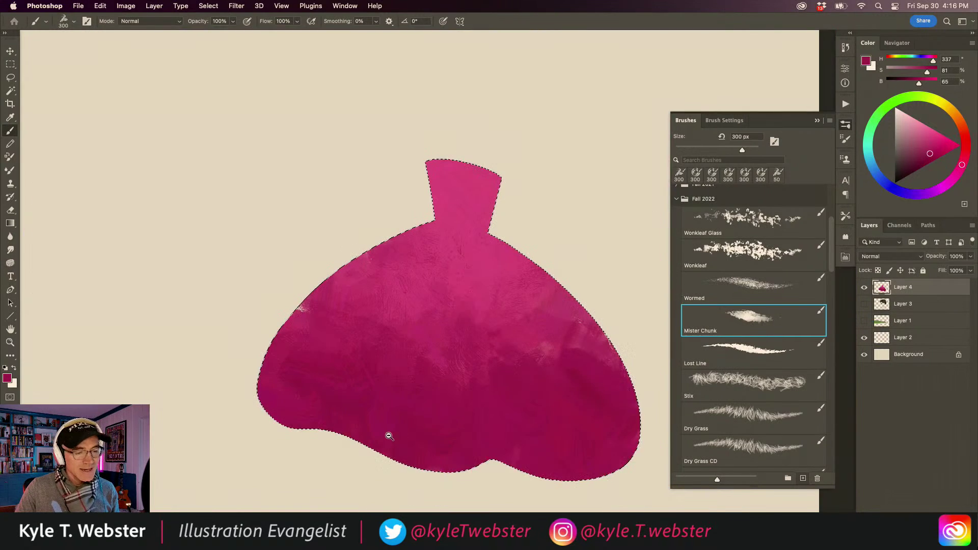
pyautogui.click(717, 121)
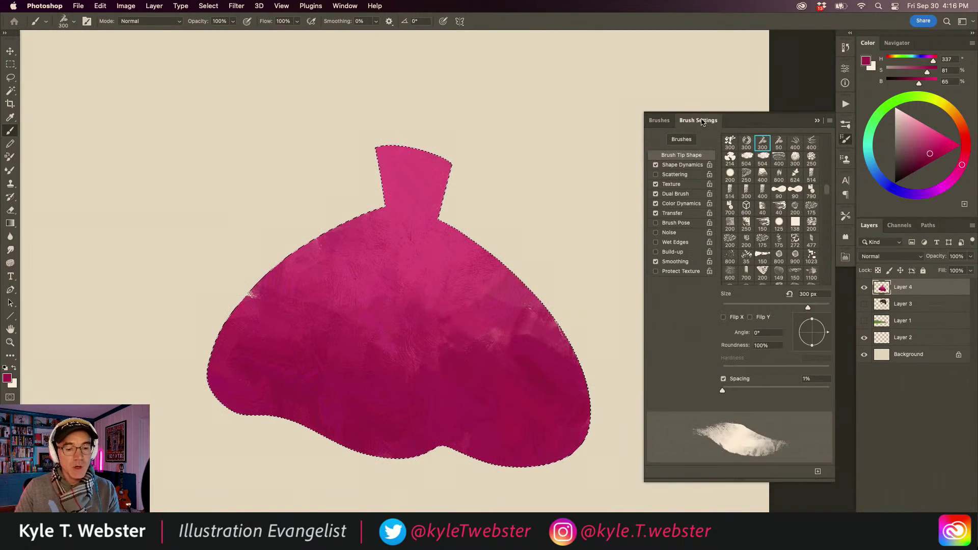
pyautogui.click(668, 203)
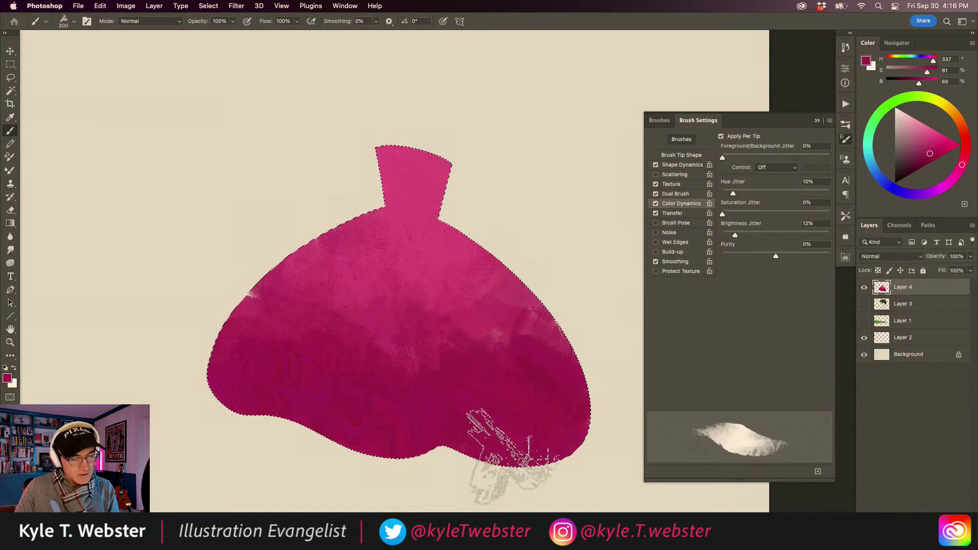
# Inspect the colour variation in the lower skirt up close and remove the gown selection
pyautogui.scroll(1, 426, 461)
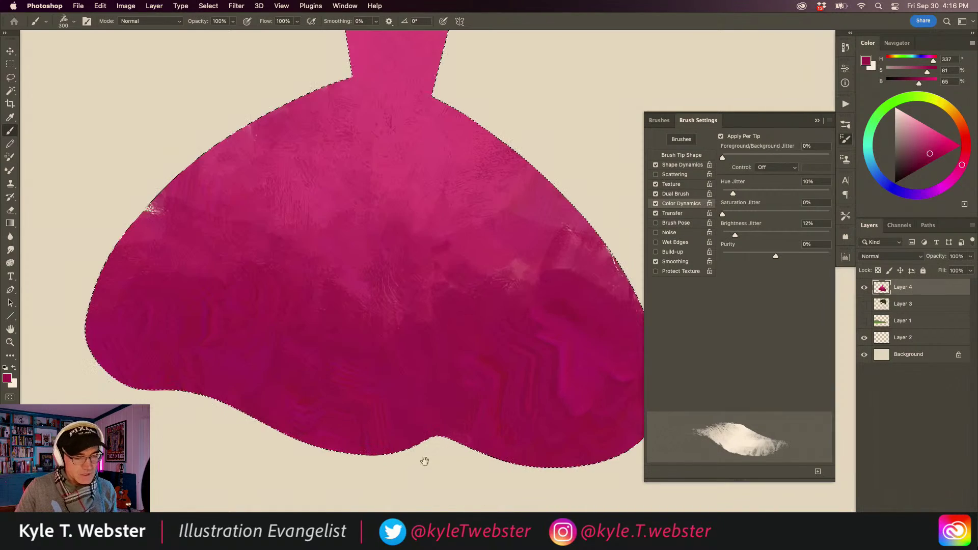
pyautogui.moveTo(426, 461); pyautogui.dragTo(386, 425)
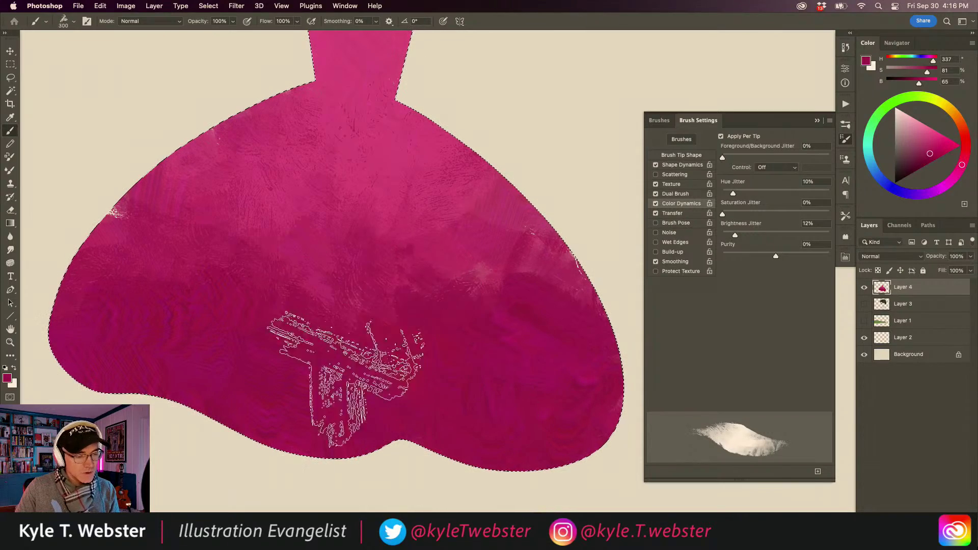
pyautogui.scroll(-3, 337, 303)
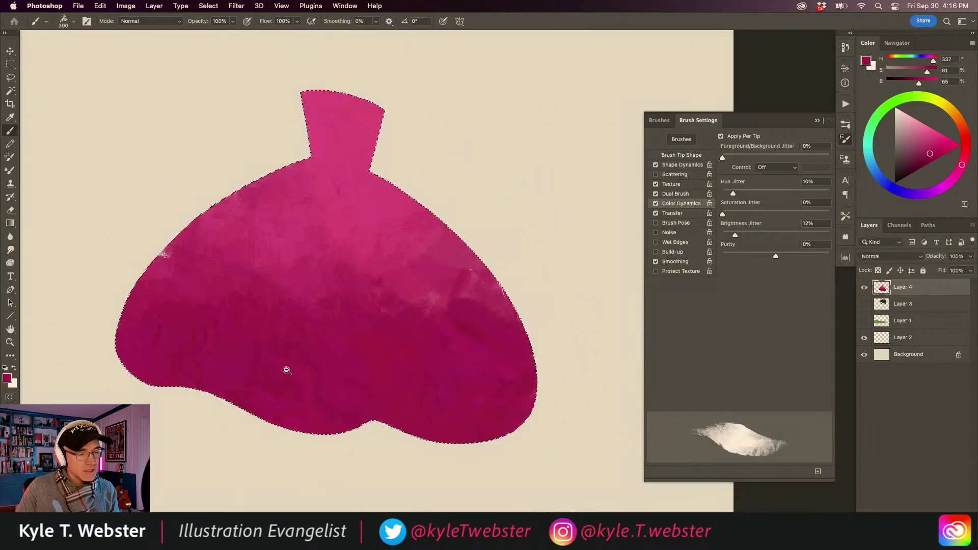
pyautogui.press('super+d')
pyautogui.scroll(-2, 321, 343)
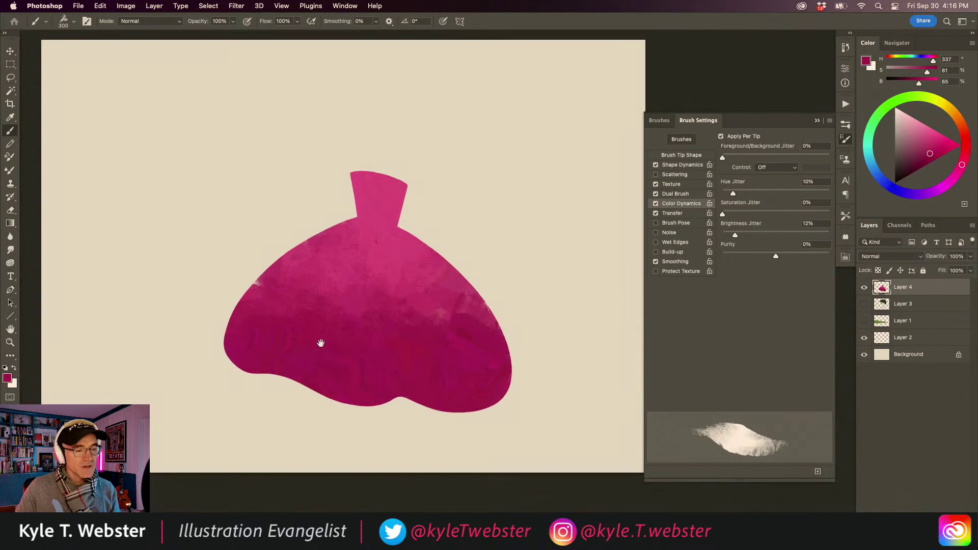
pyautogui.moveTo(339, 308); pyautogui.dragTo(329, 264)
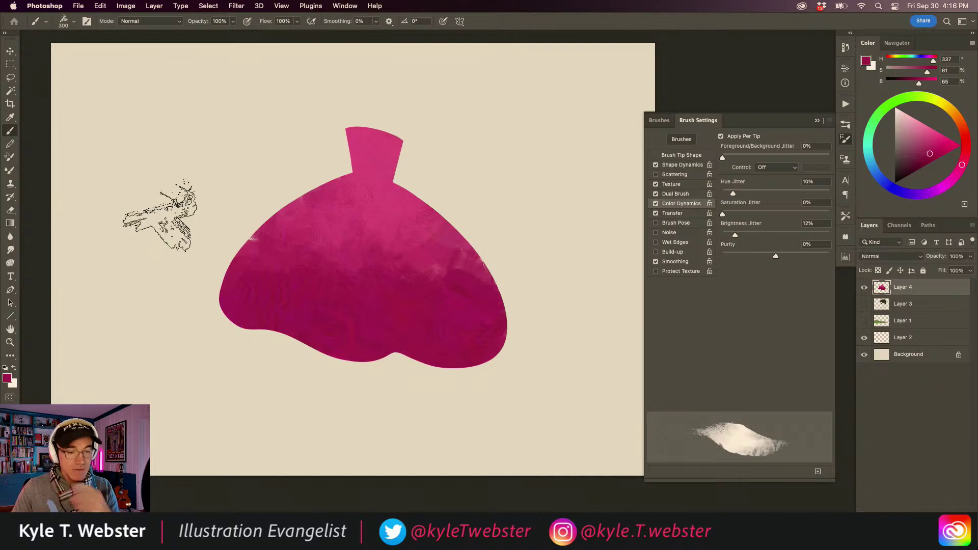
# Choose the Lost Line brush with a near-black colour (H 337, S 80, B 7), trying and undoing a wavy vertical stroke beside the gown
pyautogui.click(659, 120)
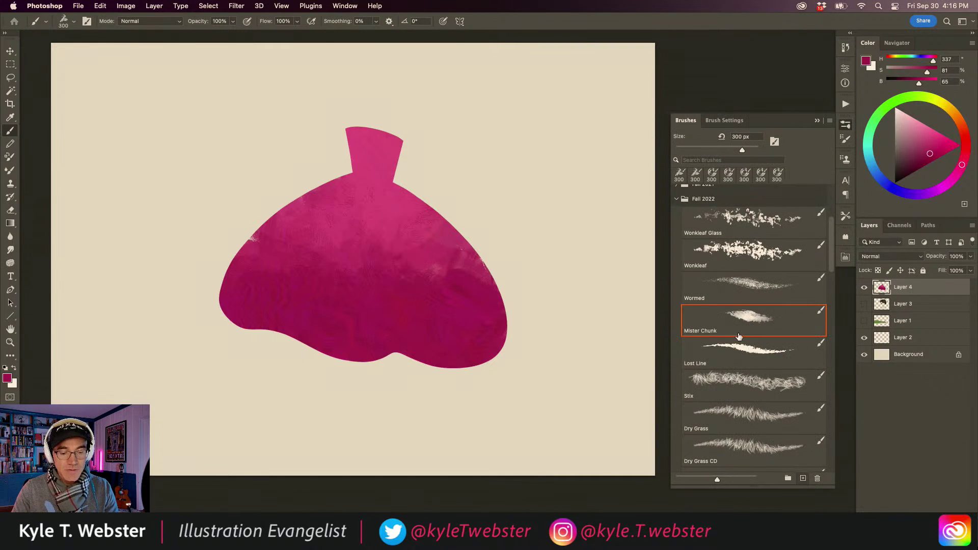
pyautogui.click(734, 344)
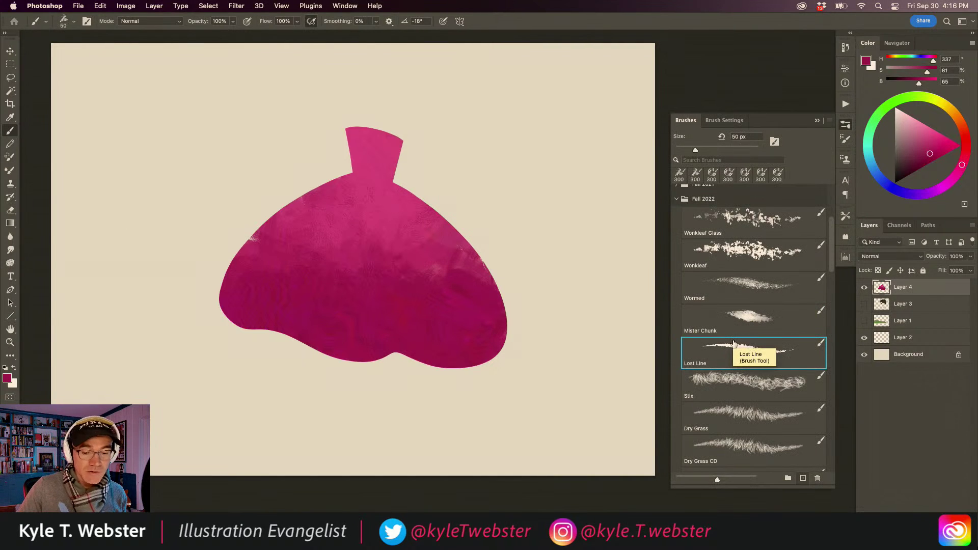
pyautogui.click(899, 179)
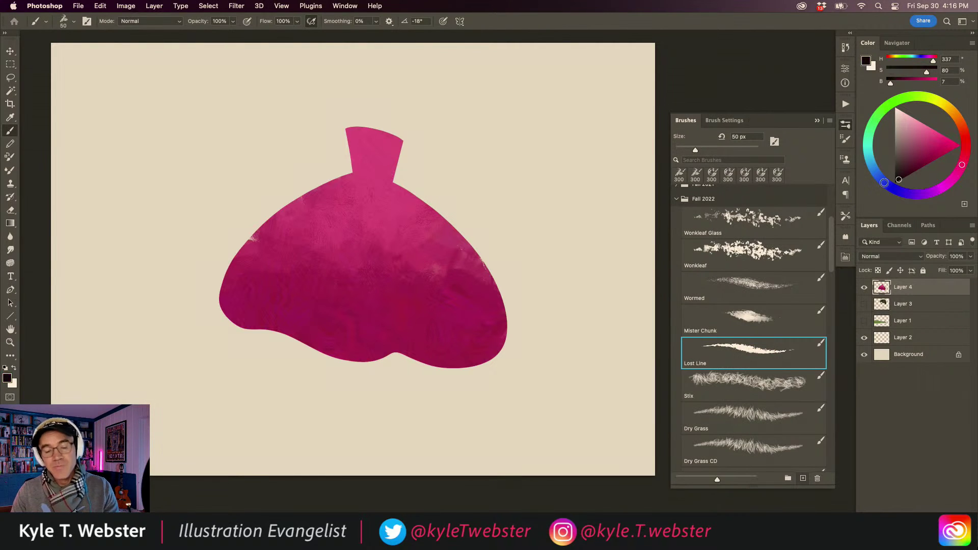
pyautogui.moveTo(593, 122)
pyautogui.mouseDown()
pyautogui.moveTo(610, 325)
pyautogui.moveTo(605, 391)
pyautogui.mouseUp()
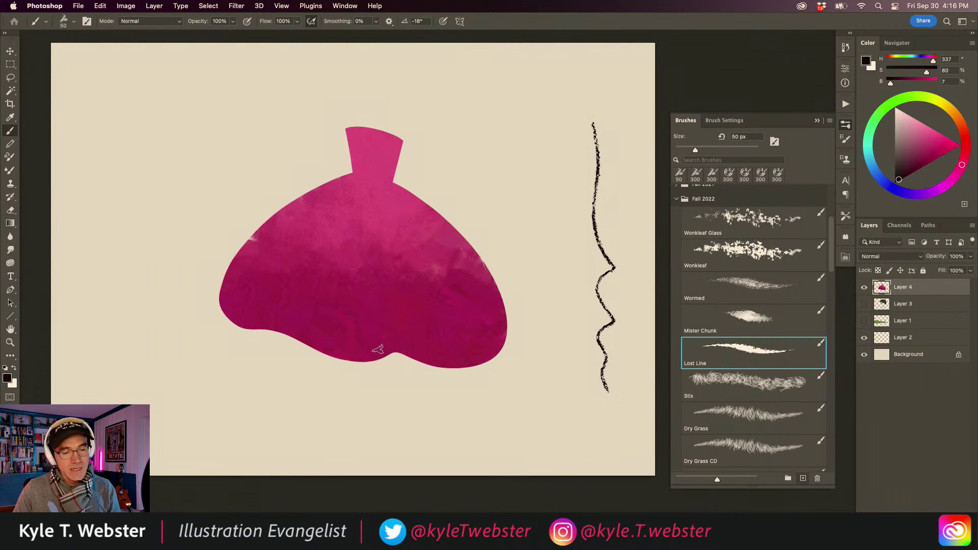
pyautogui.hotkey('ctrl', 'z')
# Draw a woman's arms, shoulders, neck, face in profile and filled-in dark hair around the gown's bodice with Lost Line
pyautogui.moveTo(354, 349)
pyautogui.mouseDown()
pyautogui.moveTo(392, 291)
pyautogui.moveTo(392, 393)
pyautogui.mouseUp()
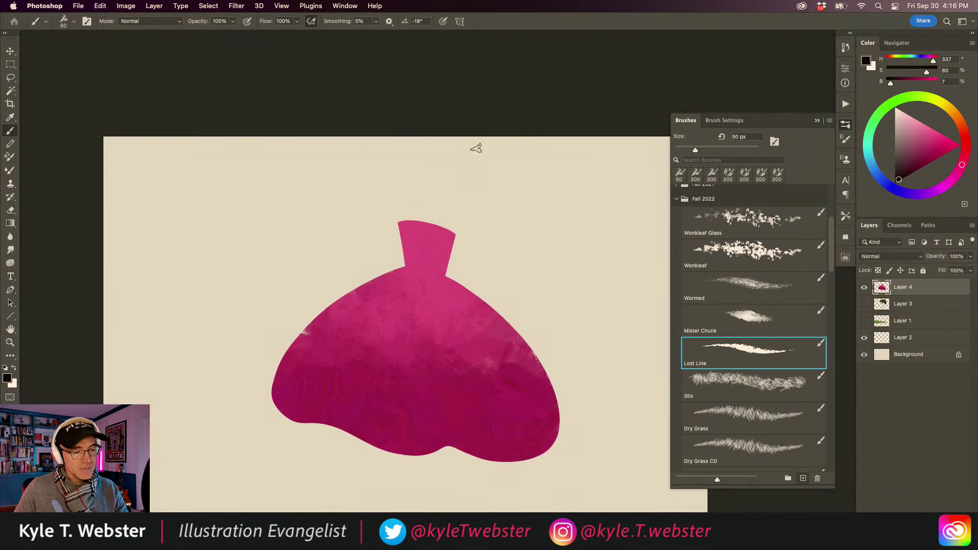
pyautogui.moveTo(408, 126); pyautogui.dragTo(406, 144)
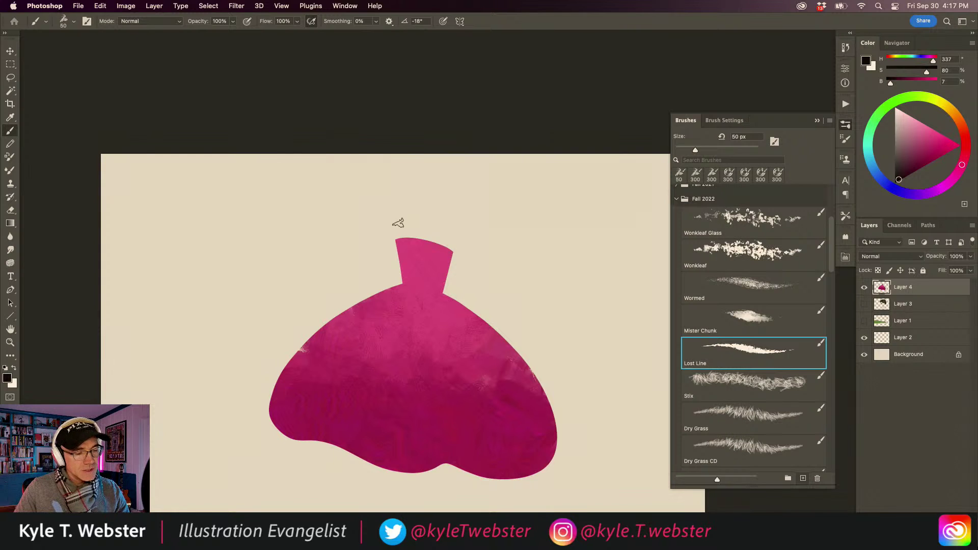
pyautogui.moveTo(399, 222)
pyautogui.mouseDown()
pyautogui.moveTo(381, 240)
pyautogui.moveTo(386, 282)
pyautogui.mouseUp()
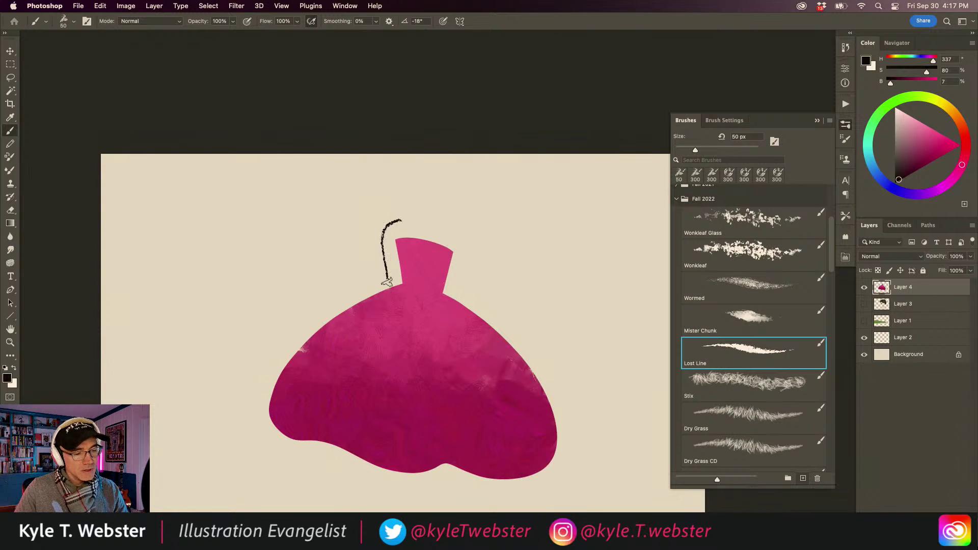
pyautogui.moveTo(452, 233)
pyautogui.mouseDown()
pyautogui.moveTo(462, 270)
pyautogui.moveTo(451, 296)
pyautogui.mouseUp()
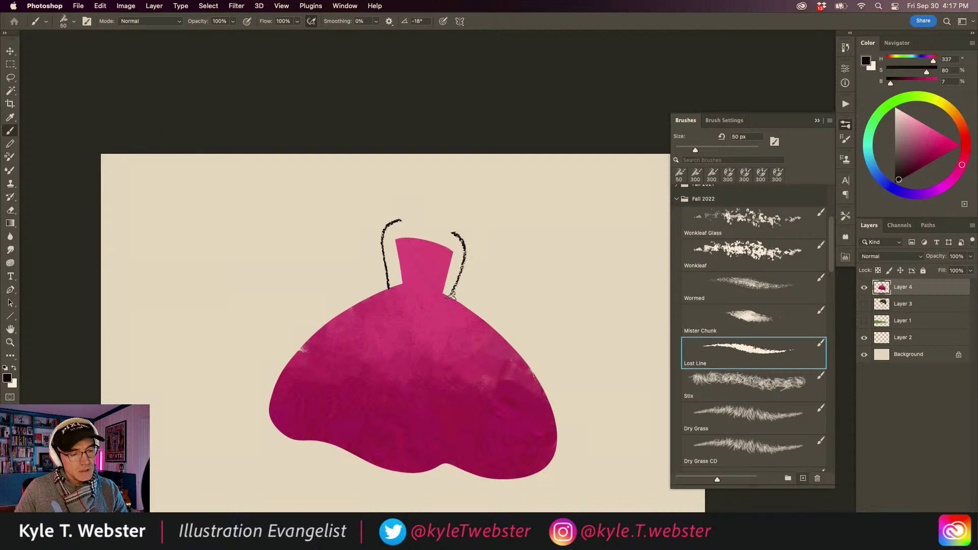
pyautogui.moveTo(453, 234)
pyautogui.mouseDown()
pyautogui.moveTo(443, 209)
pyautogui.moveTo(421, 223)
pyautogui.mouseUp()
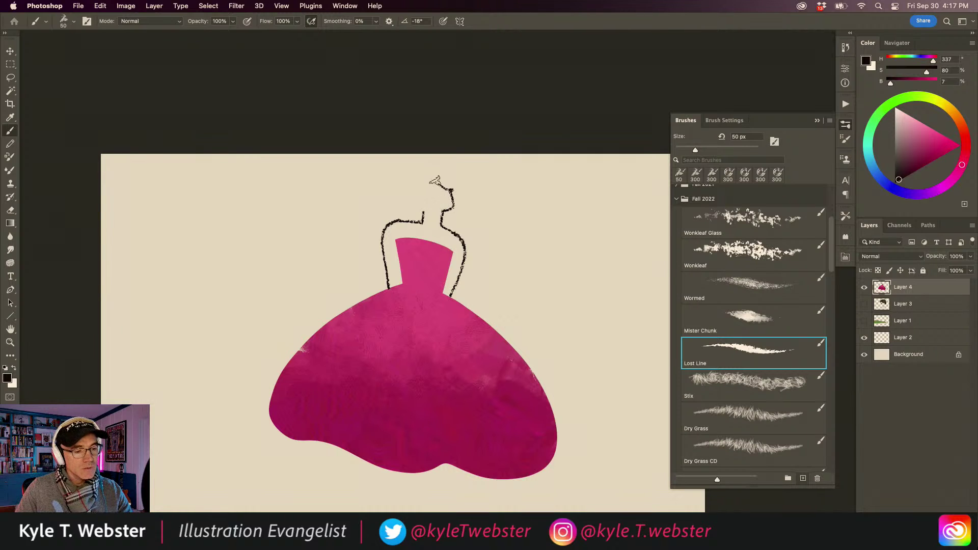
pyautogui.moveTo(440, 186)
pyautogui.mouseDown()
pyautogui.moveTo(418, 178)
pyautogui.moveTo(404, 210)
pyautogui.moveTo(429, 201)
pyautogui.moveTo(414, 190)
pyautogui.moveTo(405, 207)
pyautogui.moveTo(417, 218)
pyautogui.moveTo(421, 210)
pyautogui.mouseUp()
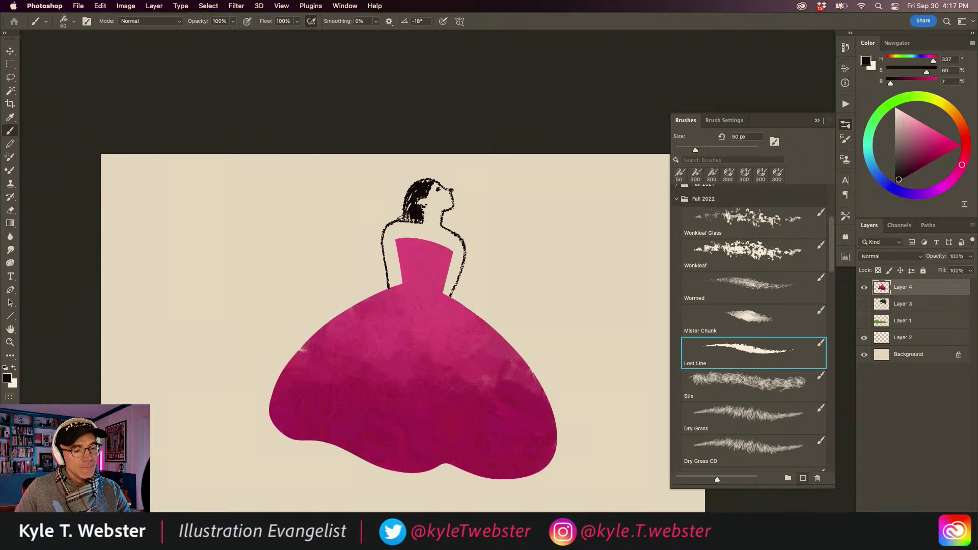
# Draw two legs with dark shoes below the gown's hem, and shift the whole figure slightly left on the canvas
pyautogui.scroll(-3, 404, 385)
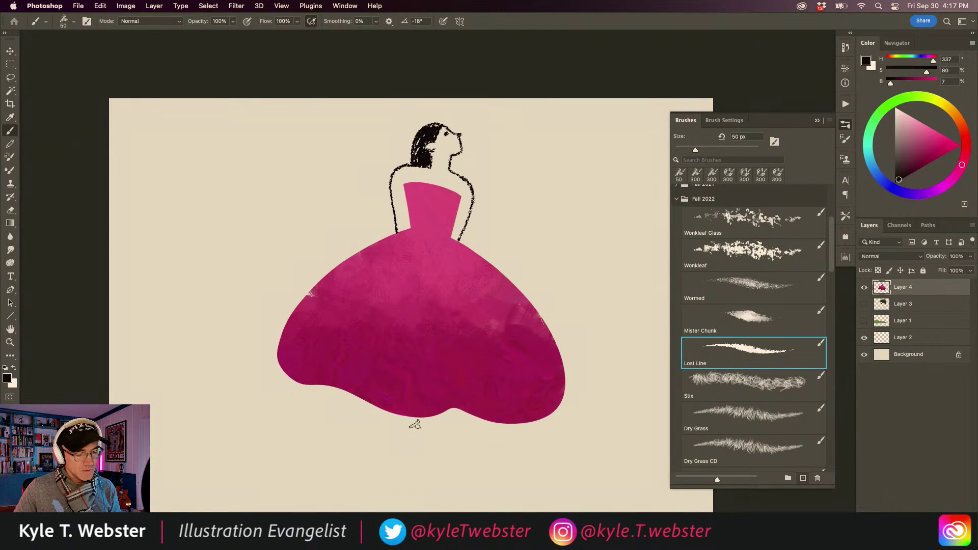
pyautogui.moveTo(417, 419)
pyautogui.mouseDown()
pyautogui.moveTo(421, 468)
pyautogui.moveTo(411, 483)
pyautogui.moveTo(425, 467)
pyautogui.moveTo(434, 417)
pyautogui.moveTo(506, 469)
pyautogui.moveTo(488, 453)
pyautogui.moveTo(485, 415)
pyautogui.mouseUp()
pyautogui.moveTo(427, 471); pyautogui.dragTo(414, 480)
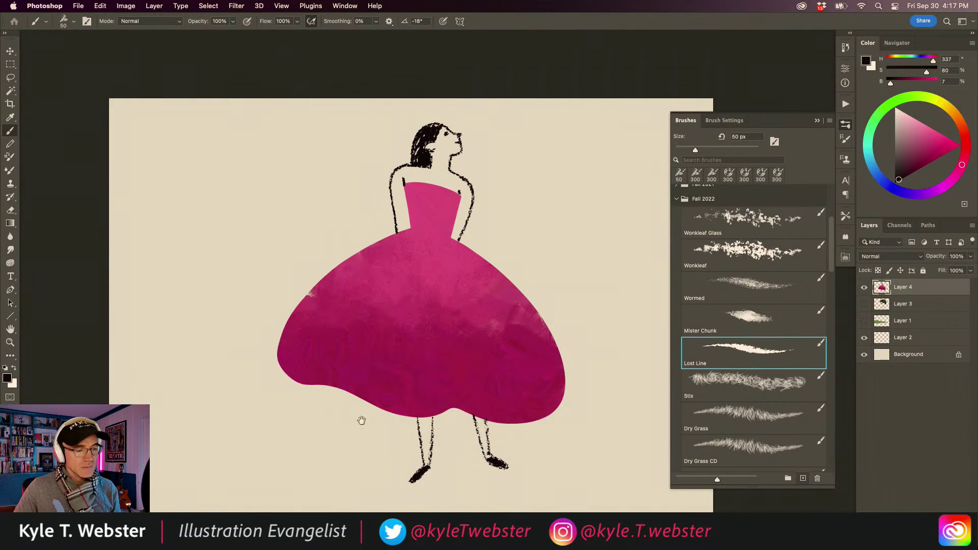
pyautogui.scroll(-3, 356, 416)
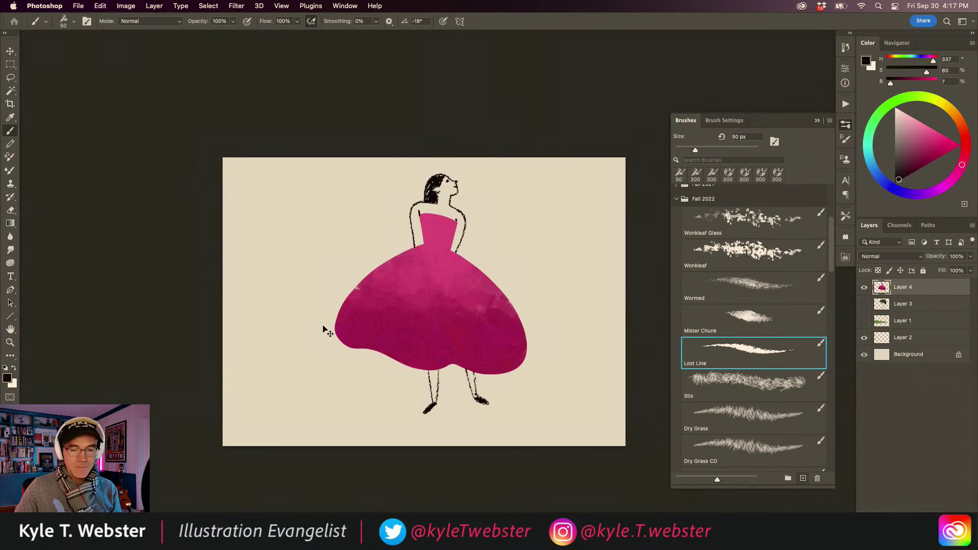
pyautogui.moveTo(369, 331); pyautogui.dragTo(352, 329)
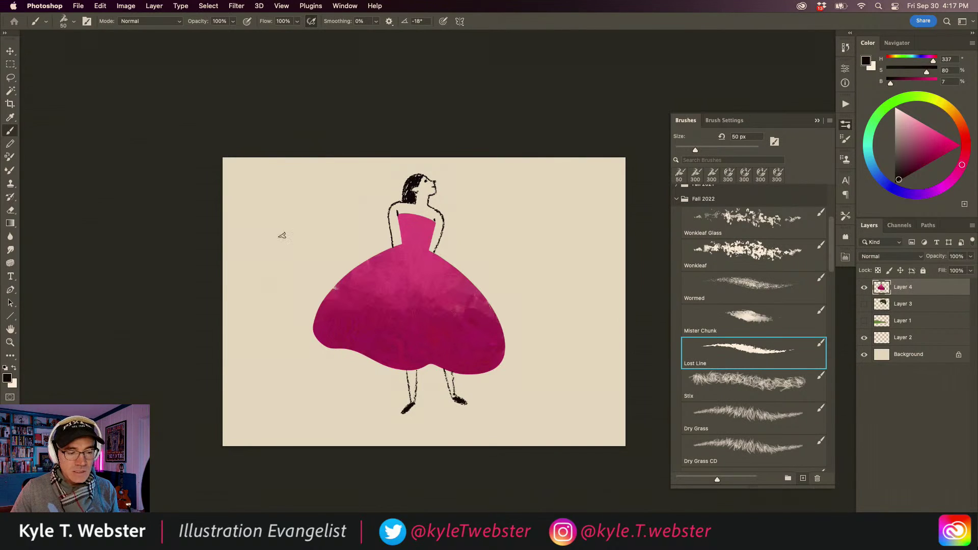
# Paint a pale waistband between bodice and skirt using the Wormed brush at 80 px in off-white (H 80, S 3, B 91)
pyautogui.click(740, 281)
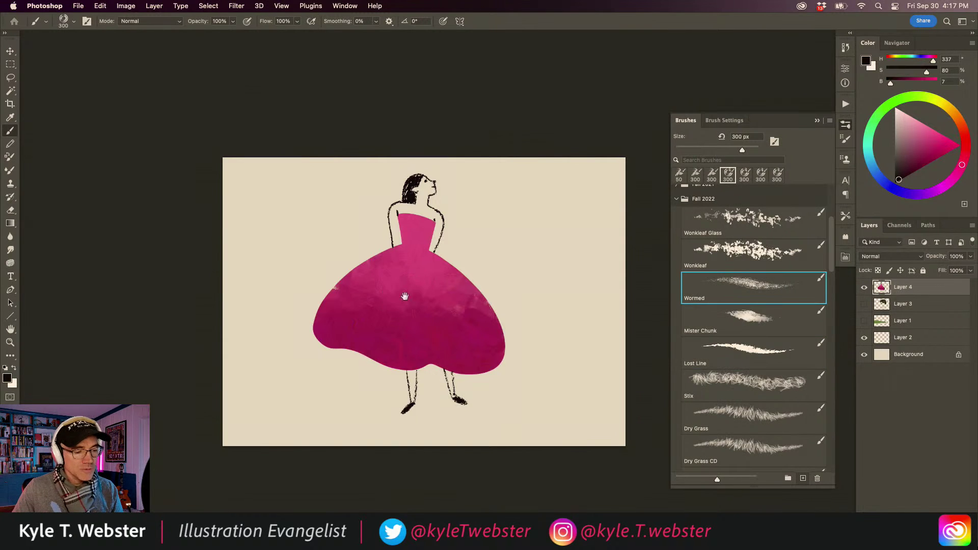
pyautogui.scroll(1, 404, 290)
pyautogui.keyDown('alt'); pyautogui.click(510, 230); pyautogui.keyUp('alt')
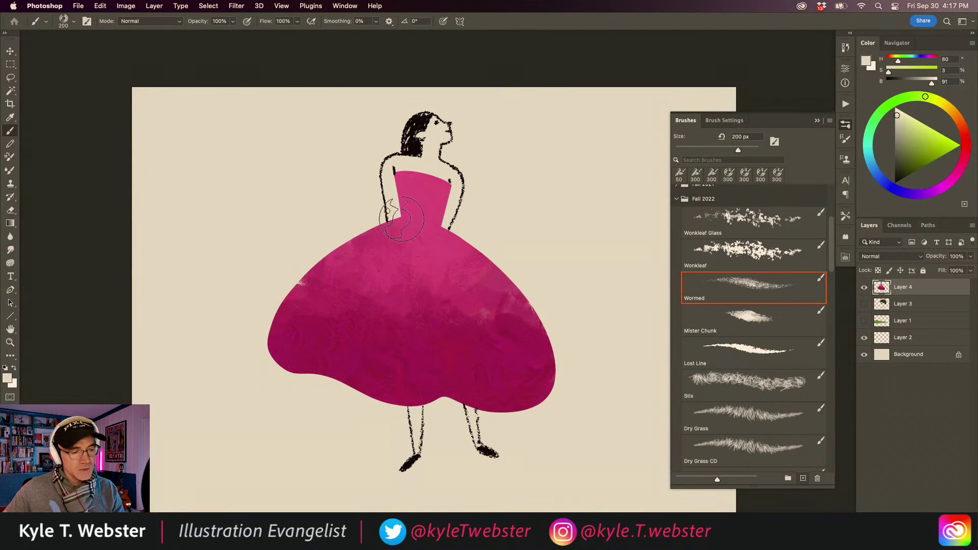
pyautogui.press('[')
pyautogui.press('[')
pyautogui.press('[')
pyautogui.press('[')
pyautogui.press('[')
pyautogui.press('[')
pyautogui.press('[')
pyautogui.press('[')
pyautogui.moveTo(448, 226)
pyautogui.mouseDown()
pyautogui.moveTo(397, 212)
pyautogui.moveTo(415, 220)
pyautogui.moveTo(399, 219)
pyautogui.moveTo(442, 211)
pyautogui.mouseUp()
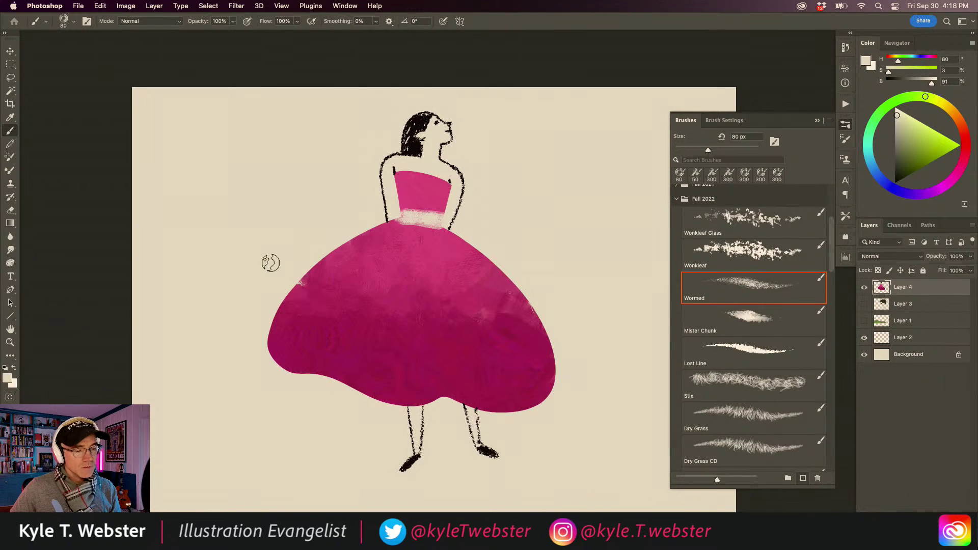
# Try a looping off-white ribbon decoration across the lower skirt with the Wormed brush, and undo it
pyautogui.moveTo(548, 374)
pyautogui.mouseDown()
pyautogui.moveTo(493, 358)
pyautogui.moveTo(479, 382)
pyautogui.moveTo(449, 347)
pyautogui.moveTo(353, 354)
pyautogui.moveTo(350, 327)
pyautogui.moveTo(302, 323)
pyautogui.moveTo(263, 333)
pyautogui.mouseUp()
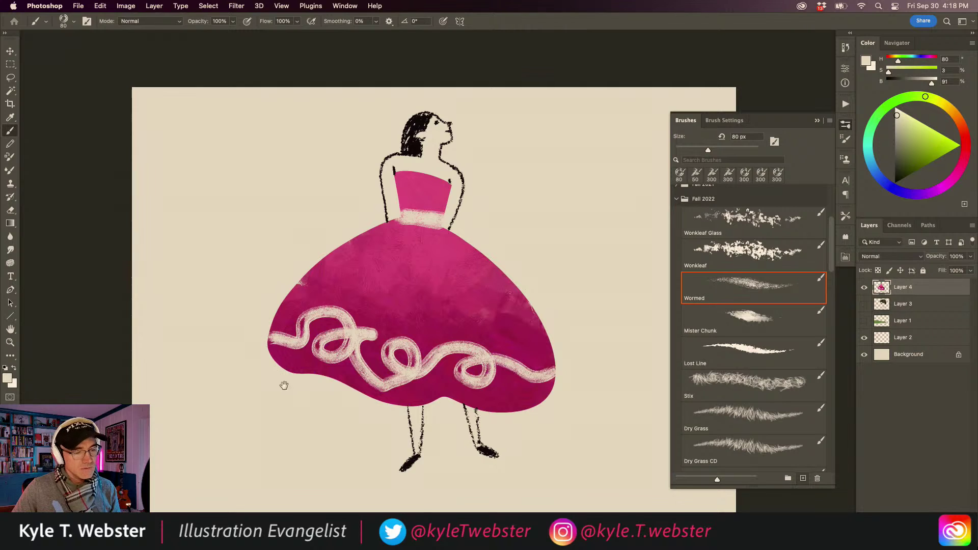
pyautogui.press('super+minus')
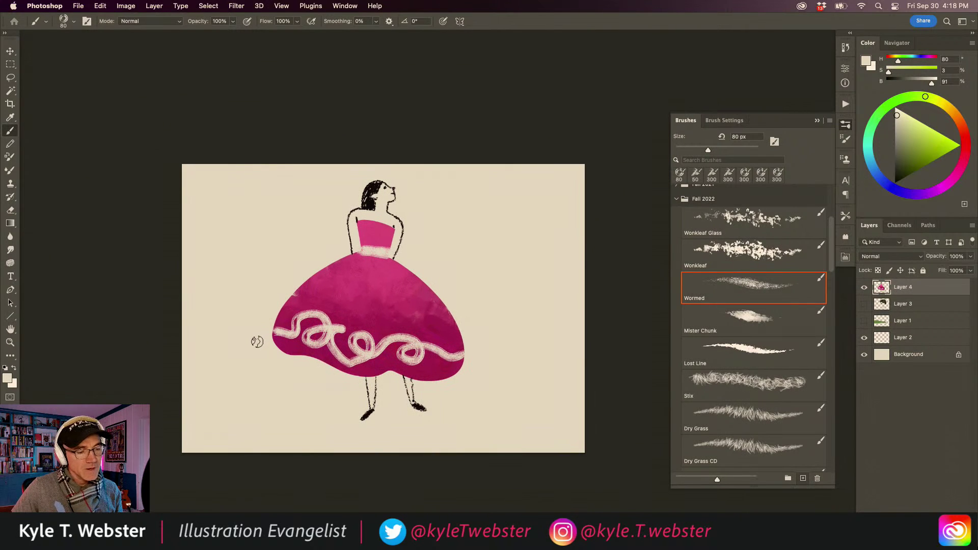
pyautogui.press('super+z')
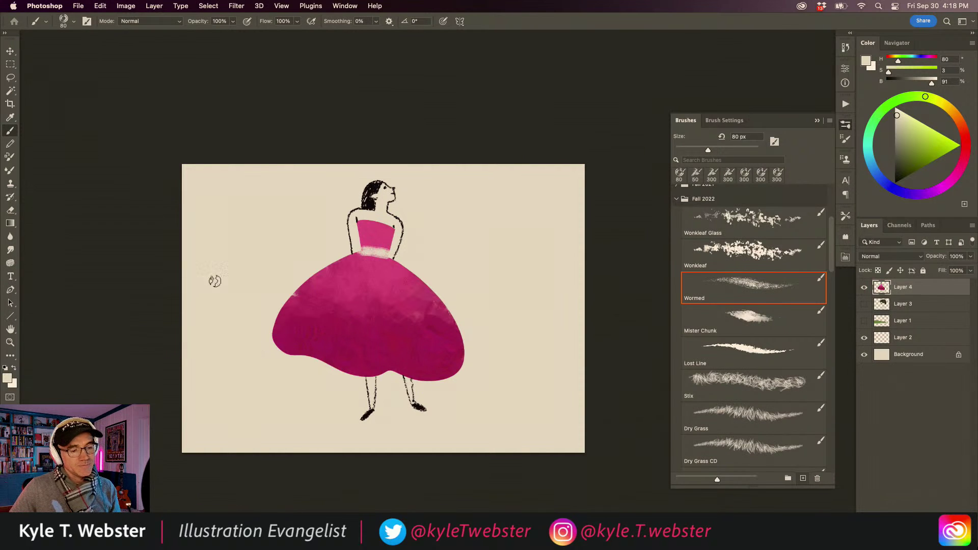
# Move the whole gown figure toward the right side of the canvas
pyautogui.hscroll(2, 367, 342)
pyautogui.moveTo(345, 308); pyautogui.dragTo(447, 305)
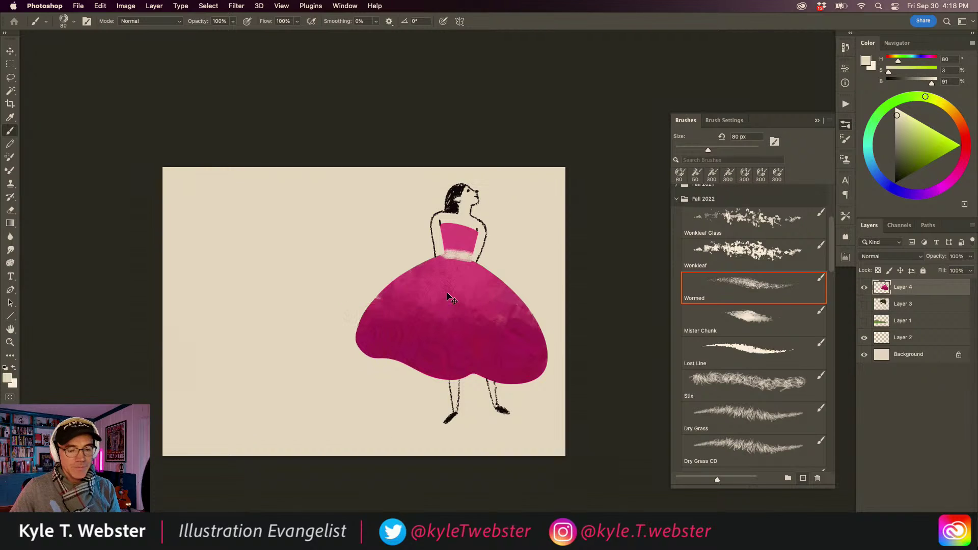
# Draw black crossing diagonals and short test strokes with the Lost Line brush at 50 px in the empty area beside the figure
pyautogui.click(718, 350)
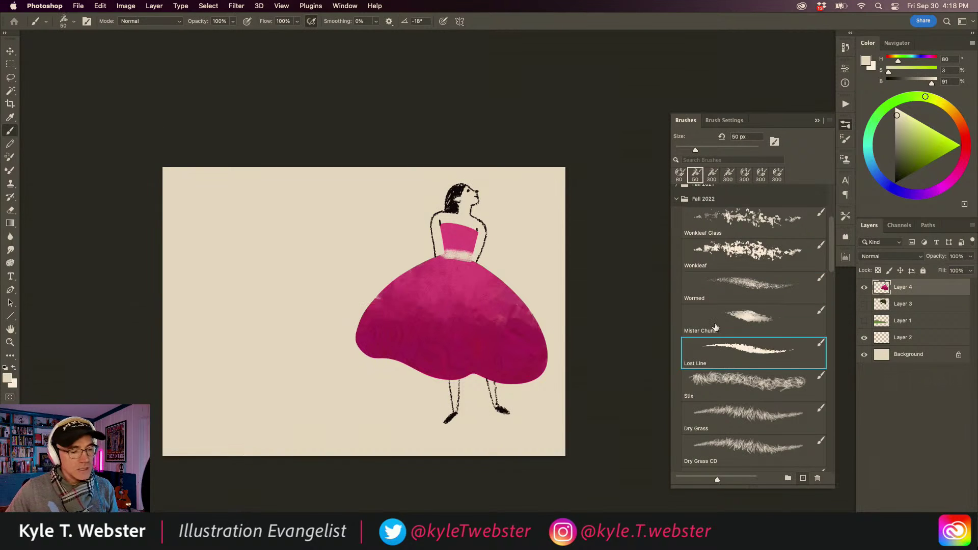
pyautogui.keyDown('super'); pyautogui.click(450, 247); pyautogui.keyUp('super')
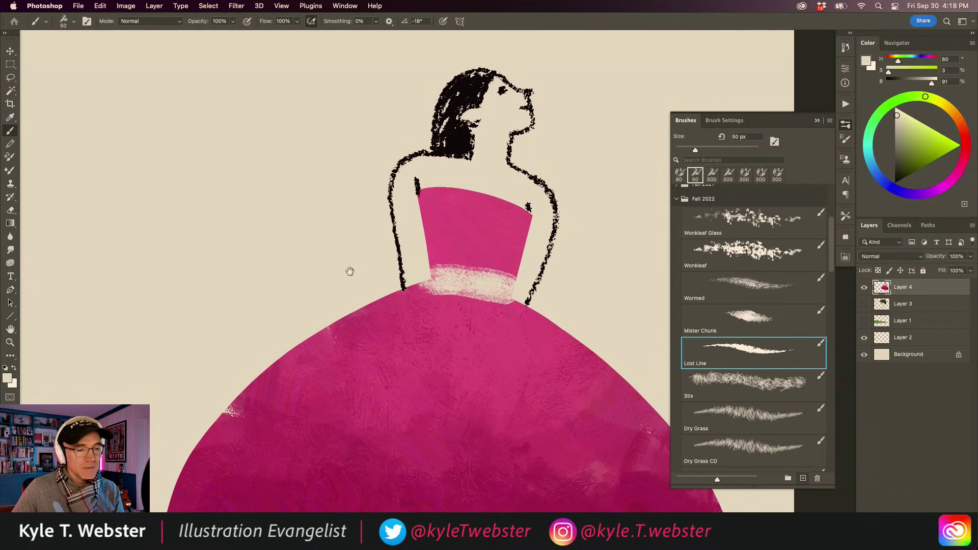
pyautogui.keyDown('super'); pyautogui.click(468, 161); pyautogui.keyUp('super')
pyautogui.moveTo(426, 201); pyautogui.dragTo(375, 324)
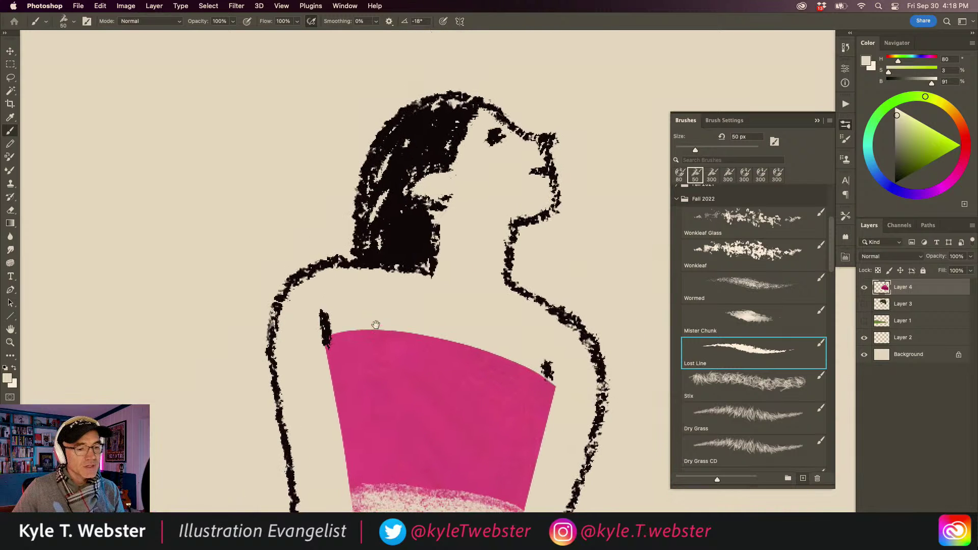
pyautogui.moveTo(286, 365); pyautogui.dragTo(336, 322)
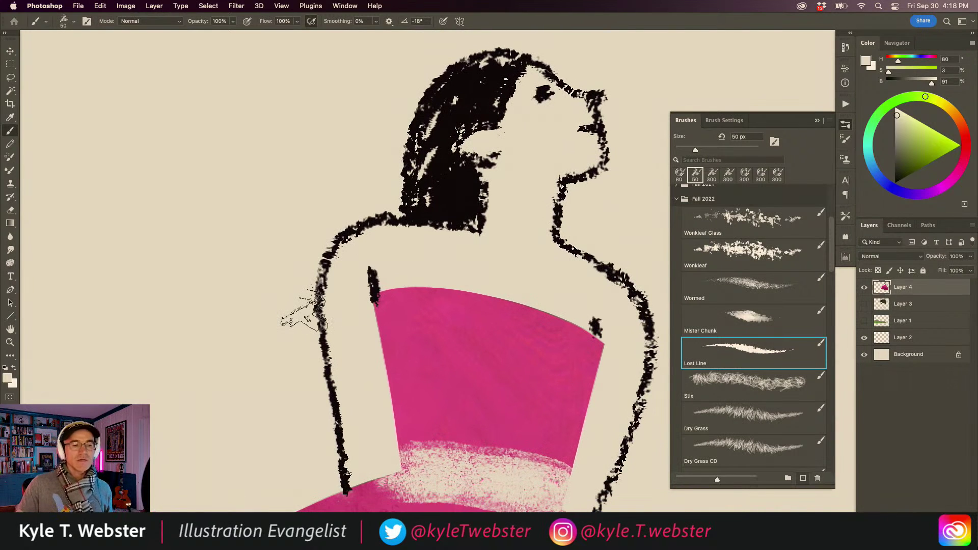
pyautogui.keyDown('alt'); pyautogui.click(294, 371); pyautogui.keyUp('alt')
pyautogui.moveTo(251, 409); pyautogui.dragTo(386, 323)
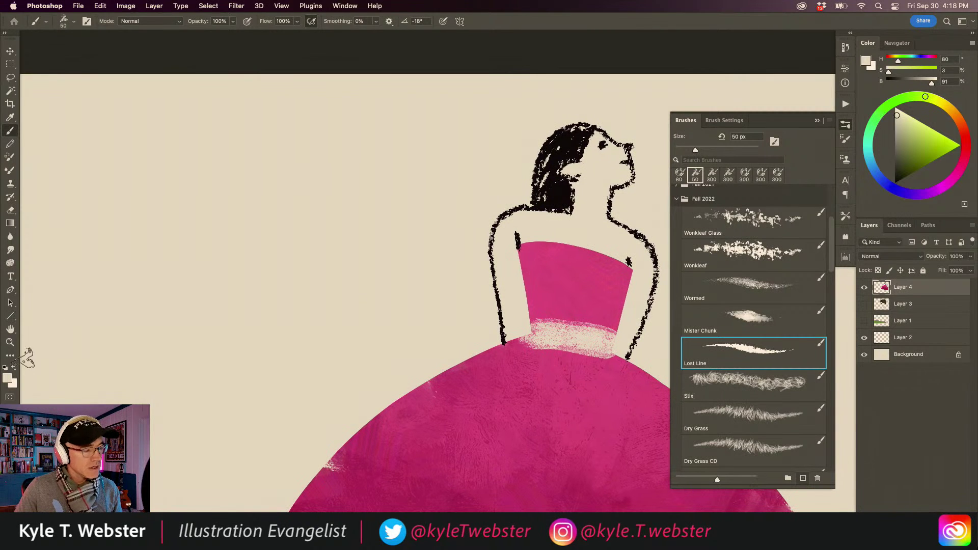
pyautogui.click(5, 368)
pyautogui.moveTo(428, 146); pyautogui.dragTo(176, 390)
pyautogui.moveTo(391, 291)
pyautogui.mouseDown()
pyautogui.moveTo(168, 205)
pyautogui.moveTo(186, 249)
pyautogui.mouseUp()
pyautogui.moveTo(139, 223); pyautogui.dragTo(156, 271)
pyautogui.moveTo(202, 290); pyautogui.dragTo(182, 322)
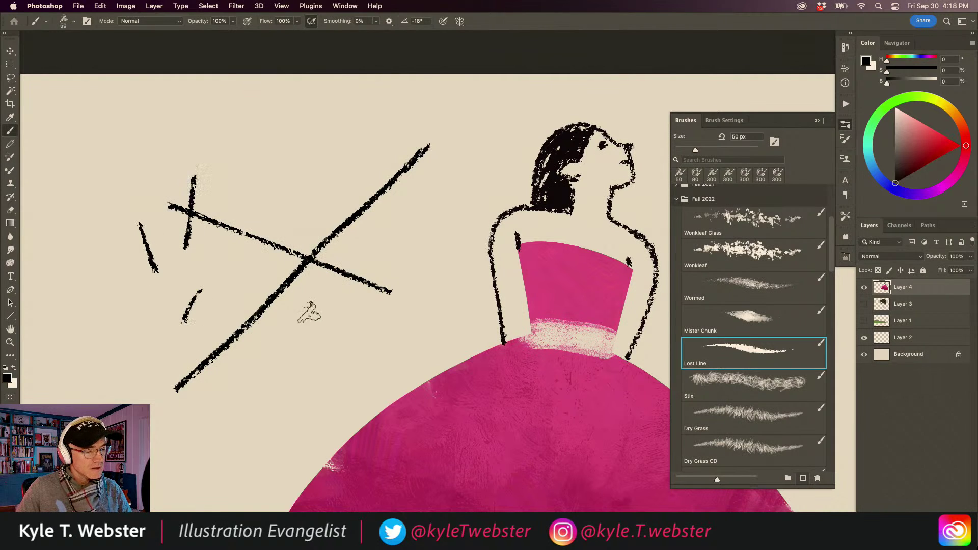
# Add thin Lost Line zigzags, fine crossing lines and a faceted scribble, plus heavier zigzags above and below the test strokes
pyautogui.moveTo(312, 310); pyautogui.dragTo(336, 405)
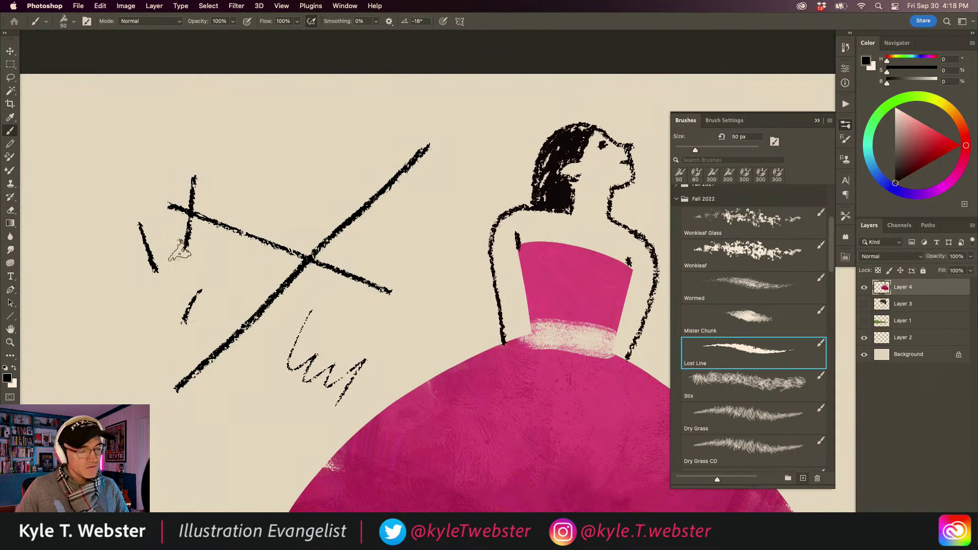
pyautogui.moveTo(420, 244); pyautogui.dragTo(281, 148)
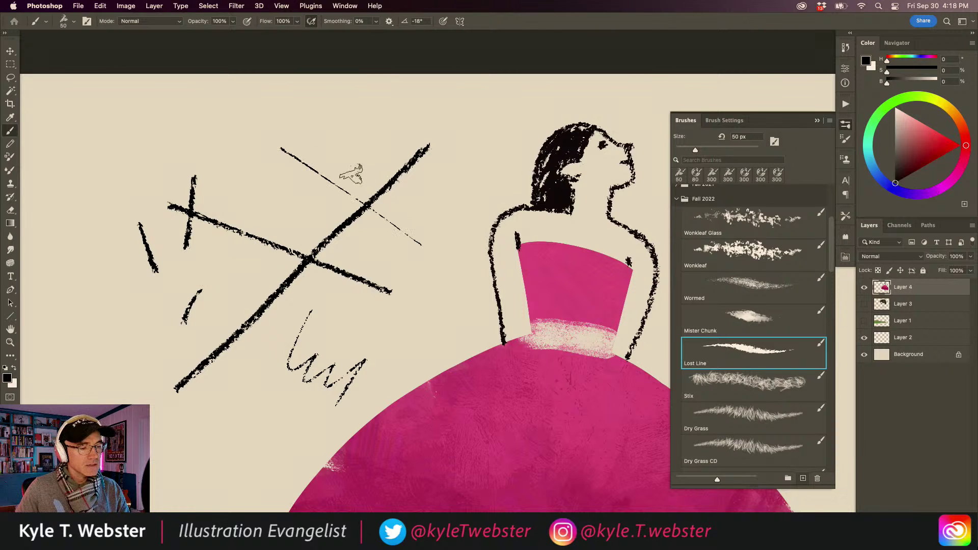
pyautogui.moveTo(358, 172)
pyautogui.mouseDown()
pyautogui.moveTo(279, 199)
pyautogui.moveTo(264, 172)
pyautogui.mouseUp()
pyautogui.moveTo(298, 127); pyautogui.dragTo(284, 230)
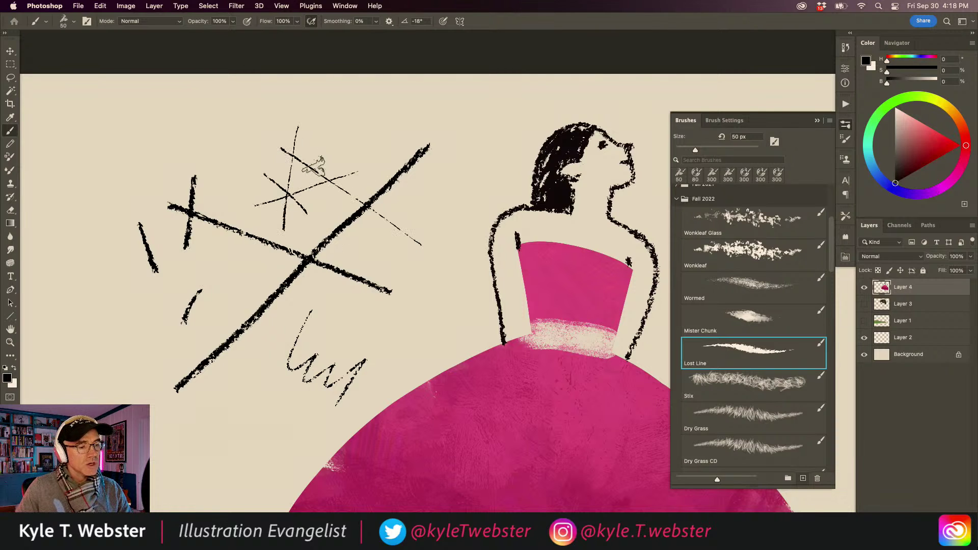
pyautogui.moveTo(330, 158); pyautogui.dragTo(265, 169)
pyautogui.moveTo(286, 133)
pyautogui.mouseDown()
pyautogui.moveTo(266, 182)
pyautogui.moveTo(282, 145)
pyautogui.moveTo(261, 179)
pyautogui.moveTo(277, 145)
pyautogui.moveTo(264, 167)
pyautogui.moveTo(252, 212)
pyautogui.moveTo(281, 229)
pyautogui.moveTo(251, 206)
pyautogui.moveTo(282, 227)
pyautogui.moveTo(251, 207)
pyautogui.moveTo(305, 213)
pyautogui.moveTo(293, 229)
pyautogui.mouseUp()
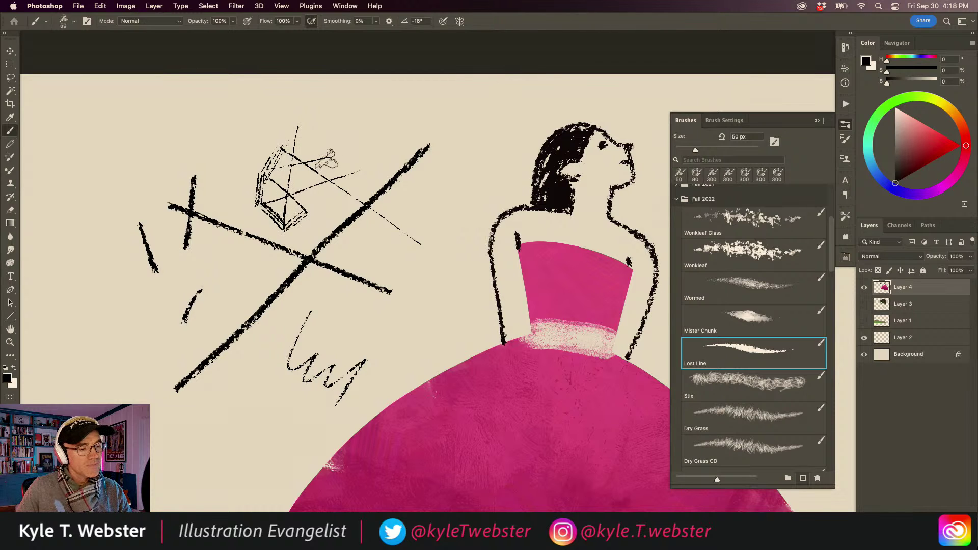
pyautogui.moveTo(329, 157)
pyautogui.mouseDown()
pyautogui.moveTo(296, 140)
pyautogui.moveTo(328, 162)
pyautogui.moveTo(327, 152)
pyautogui.moveTo(311, 145)
pyautogui.moveTo(331, 162)
pyautogui.moveTo(293, 135)
pyautogui.moveTo(331, 156)
pyautogui.moveTo(296, 132)
pyautogui.moveTo(255, 133)
pyautogui.moveTo(233, 149)
pyautogui.moveTo(237, 165)
pyautogui.moveTo(230, 115)
pyautogui.moveTo(186, 118)
pyautogui.mouseUp()
pyautogui.keyDown('alt'); pyautogui.click(289, 371); pyautogui.keyUp('alt')
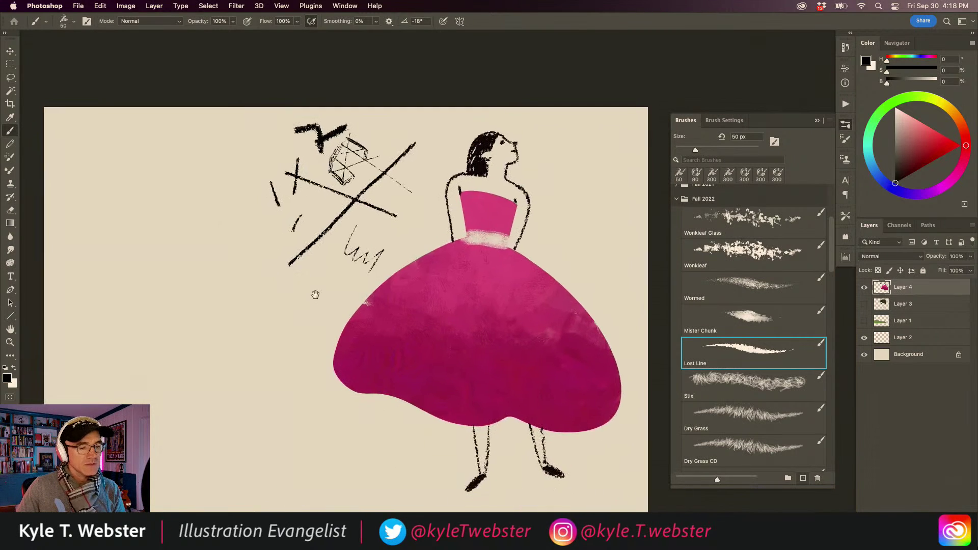
pyautogui.moveTo(289, 320)
pyautogui.mouseDown()
pyautogui.moveTo(304, 316)
pyautogui.moveTo(274, 321)
pyautogui.mouseUp()
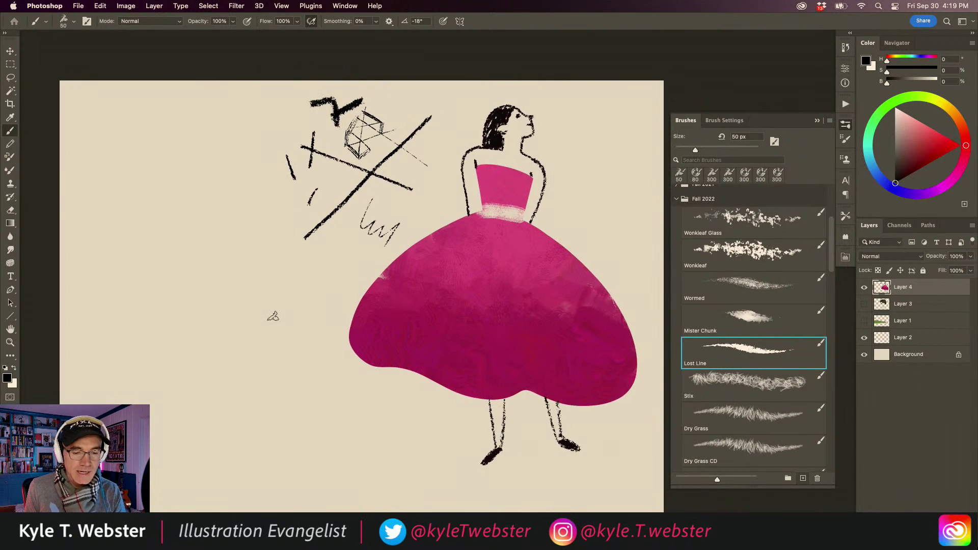
pyautogui.moveTo(272, 293)
pyautogui.mouseDown()
pyautogui.moveTo(265, 335)
pyautogui.moveTo(280, 343)
pyautogui.moveTo(268, 360)
pyautogui.moveTo(285, 393)
pyautogui.mouseUp()
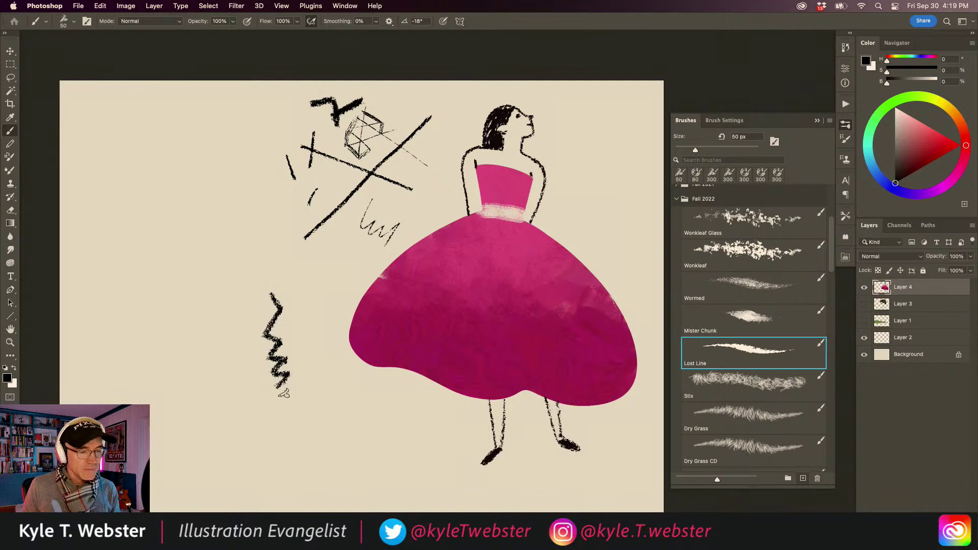
# Lasso all the black test marks beside the figure, delete them, and return to the brush
pyautogui.press('l')
pyautogui.moveTo(242, 95)
pyautogui.mouseDown()
pyautogui.moveTo(219, 202)
pyautogui.moveTo(228, 421)
pyautogui.moveTo(315, 359)
pyautogui.moveTo(447, 133)
pyautogui.moveTo(262, 82)
pyautogui.mouseUp()
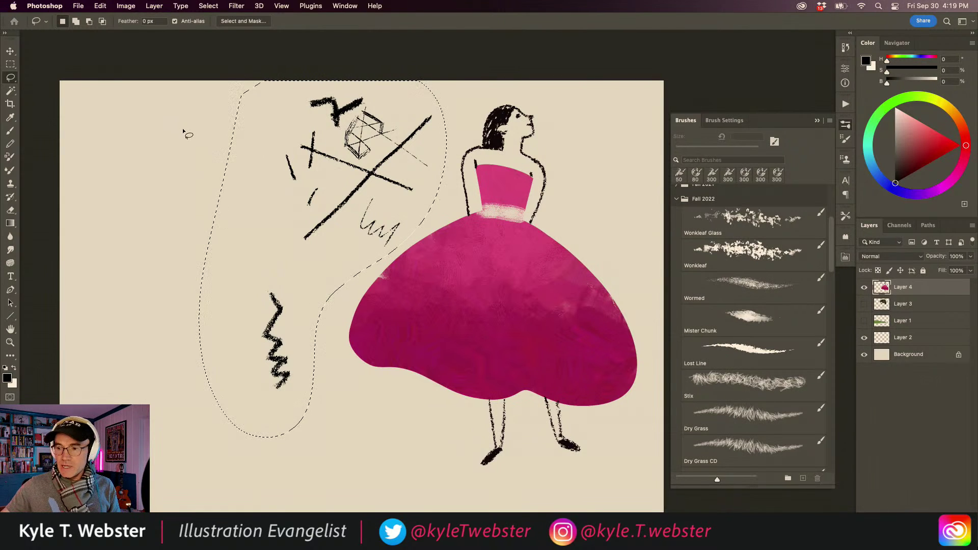
pyautogui.press('Delete')
pyautogui.press('super+d')
pyautogui.press('b')
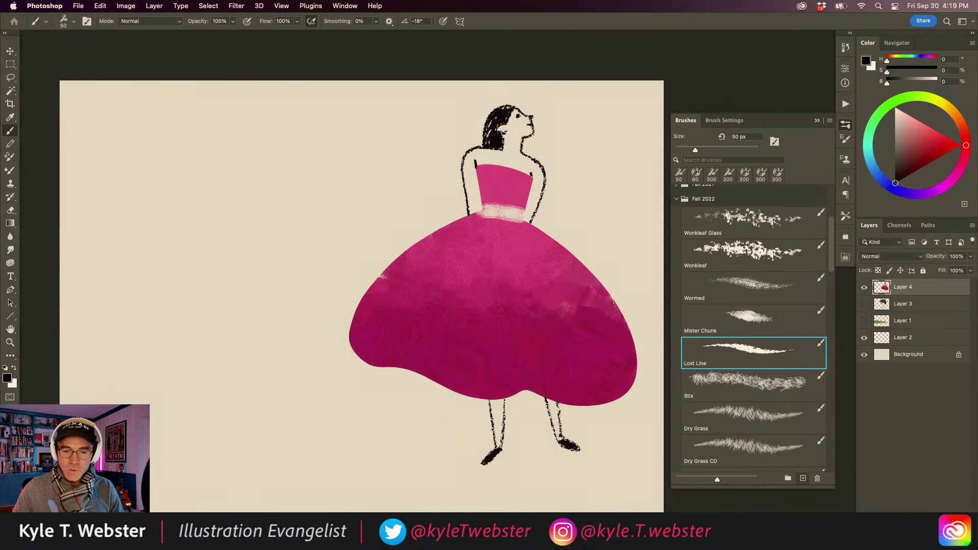
# Try black strokes with the Stix brush at 400 px beside the figure, and undo them
pyautogui.click(718, 384)
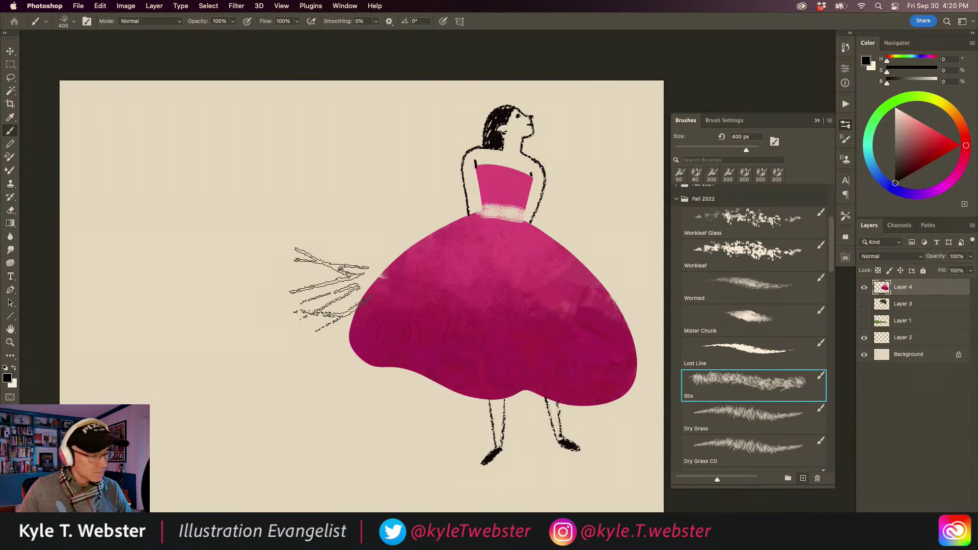
pyautogui.moveTo(140, 293)
pyautogui.mouseDown()
pyautogui.moveTo(262, 176)
pyautogui.moveTo(263, 331)
pyautogui.moveTo(193, 165)
pyautogui.moveTo(188, 450)
pyautogui.mouseUp()
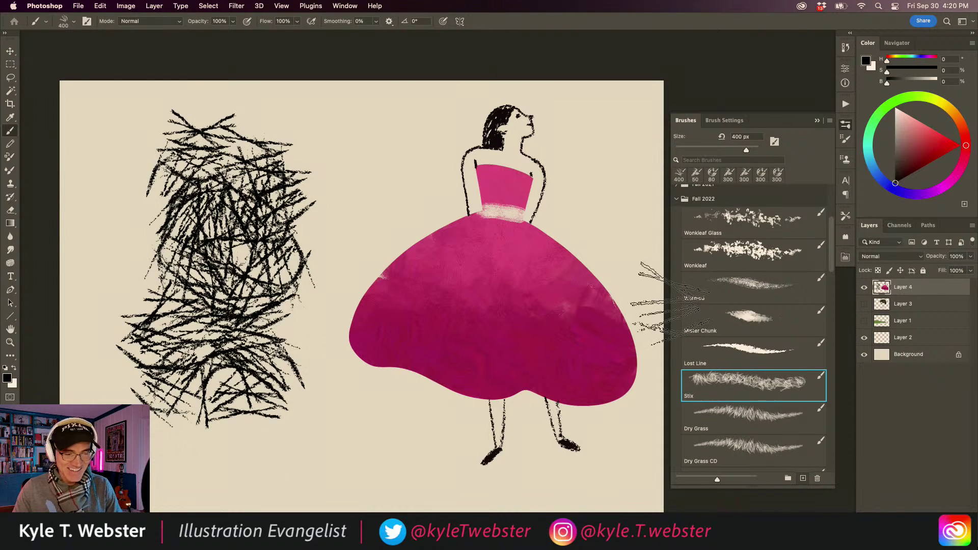
pyautogui.press('super+z')
pyautogui.press('super+z')
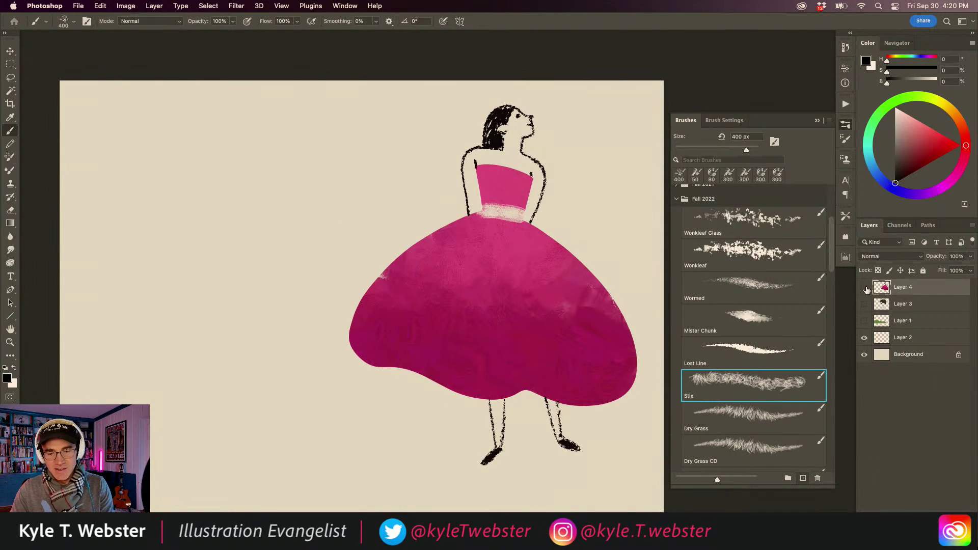
# Hide the gown figure's layer and add a new empty layer above it
pyautogui.moveTo(864, 287); pyautogui.dragTo(864, 320)
pyautogui.press('super+shift+alt+n')
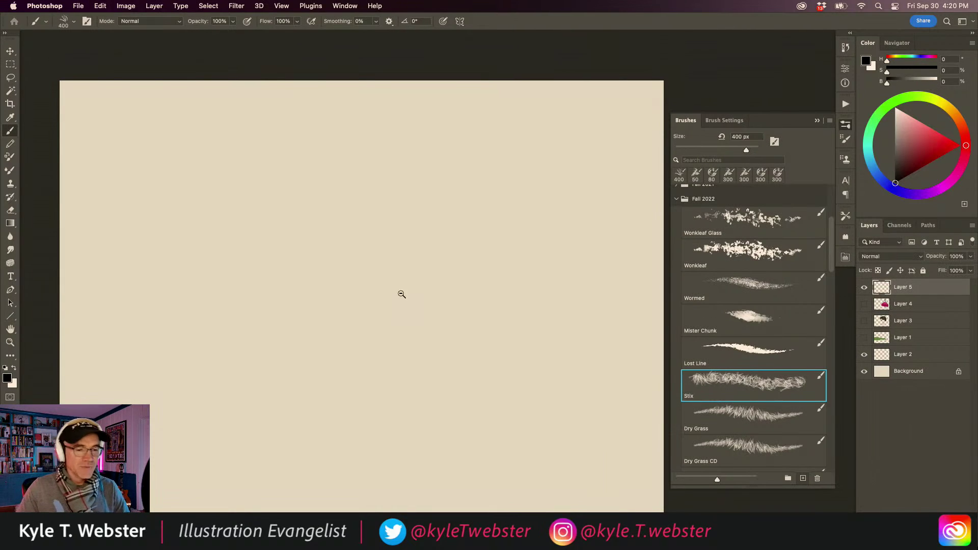
pyautogui.scroll(-1, 400, 294)
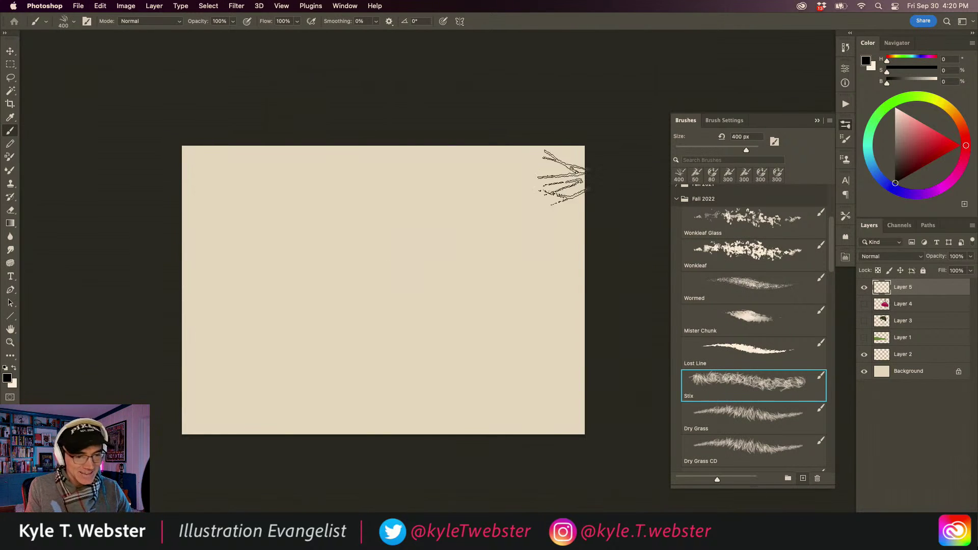
# Cover the whole canvas with overlapping black Stix strokes at 400 px, and clear the layer
pyautogui.moveTo(566, 174)
pyautogui.mouseDown()
pyautogui.moveTo(564, 368)
pyautogui.moveTo(527, 143)
pyautogui.moveTo(516, 453)
pyautogui.moveTo(485, 179)
pyautogui.moveTo(479, 419)
pyautogui.moveTo(443, 261)
pyautogui.moveTo(436, 170)
pyautogui.moveTo(430, 358)
pyautogui.moveTo(406, 321)
pyautogui.moveTo(394, 136)
pyautogui.moveTo(387, 322)
pyautogui.moveTo(373, 389)
pyautogui.moveTo(357, 131)
pyautogui.moveTo(355, 291)
pyautogui.moveTo(373, 449)
pyautogui.moveTo(336, 197)
pyautogui.moveTo(339, 446)
pyautogui.moveTo(304, 231)
pyautogui.moveTo(303, 140)
pyautogui.moveTo(297, 368)
pyautogui.moveTo(254, 131)
pyautogui.moveTo(263, 448)
pyautogui.moveTo(219, 176)
pyautogui.moveTo(227, 397)
pyautogui.moveTo(206, 313)
pyautogui.moveTo(194, 124)
pyautogui.moveTo(189, 403)
pyautogui.mouseUp()
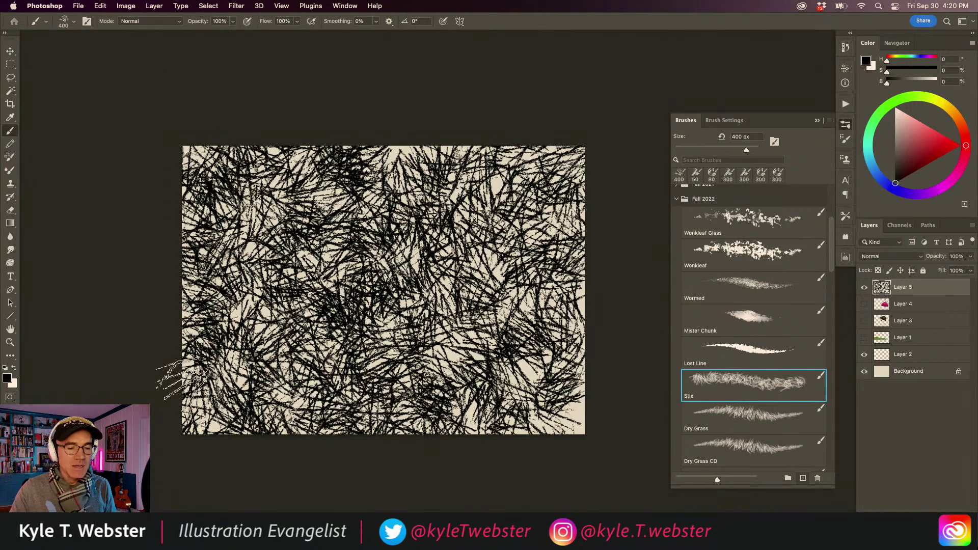
pyautogui.press('BackSpace')
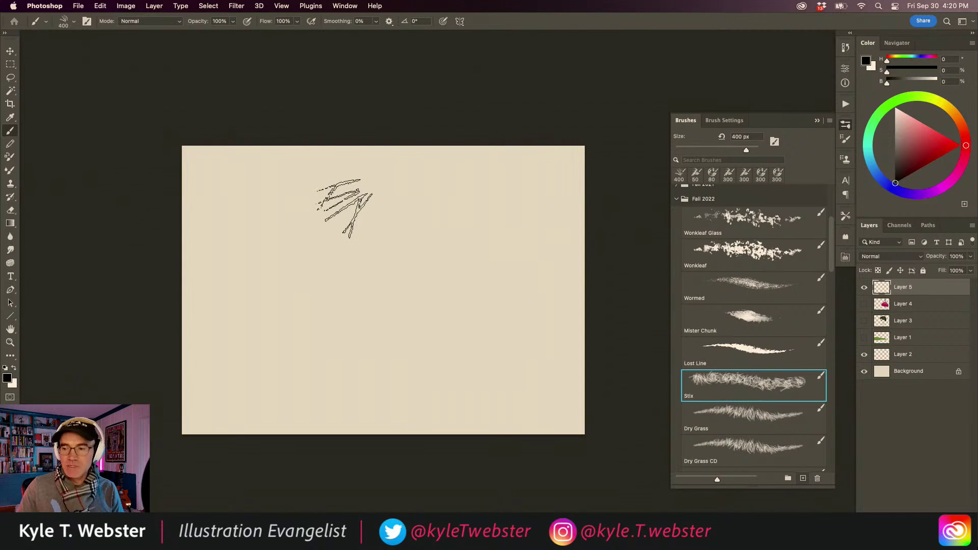
# Lasso a tall curvy freeform shape on the empty layer and fill it with red (H 0, S 65, B 91)
pyautogui.press('l')
pyautogui.scroll(3, 387, 332)
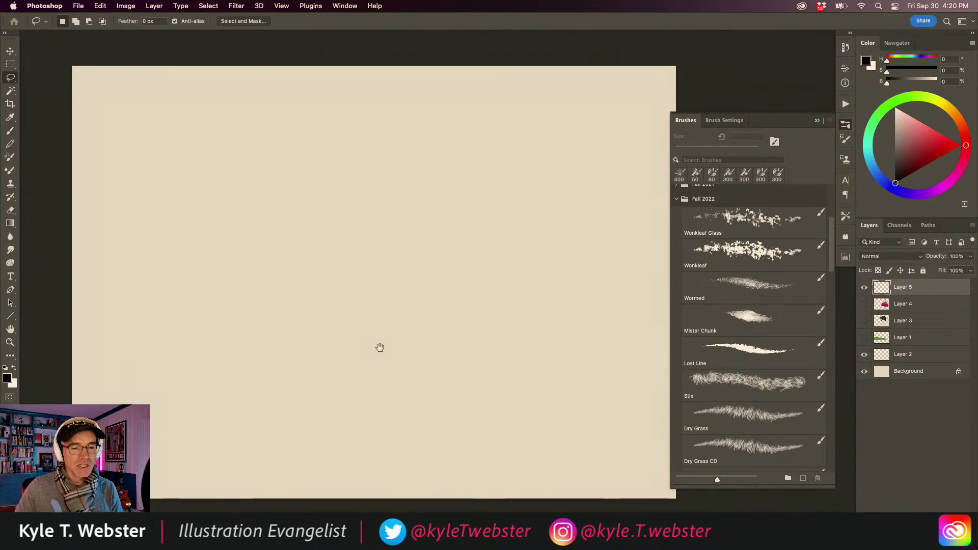
pyautogui.press('F5')
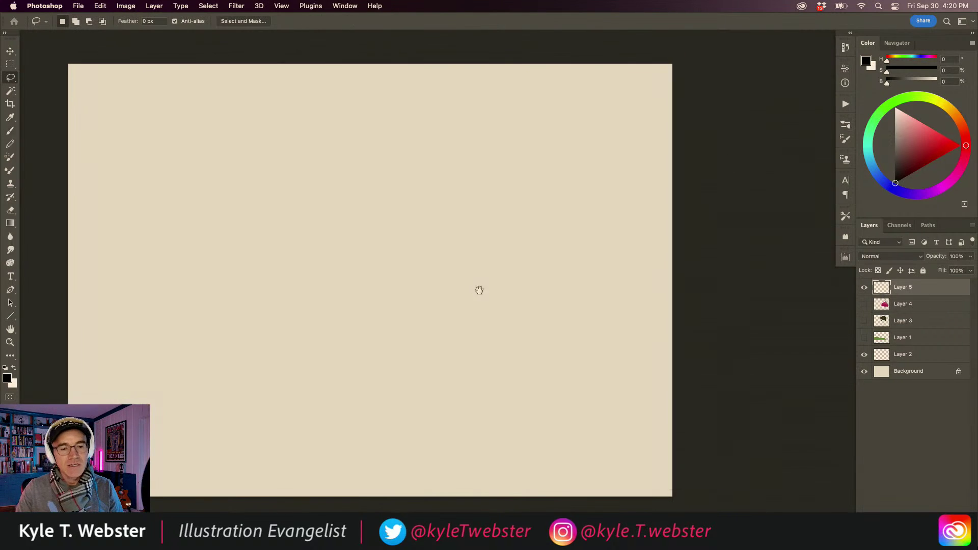
pyautogui.moveTo(478, 290); pyautogui.dragTo(511, 290)
pyautogui.click(933, 136)
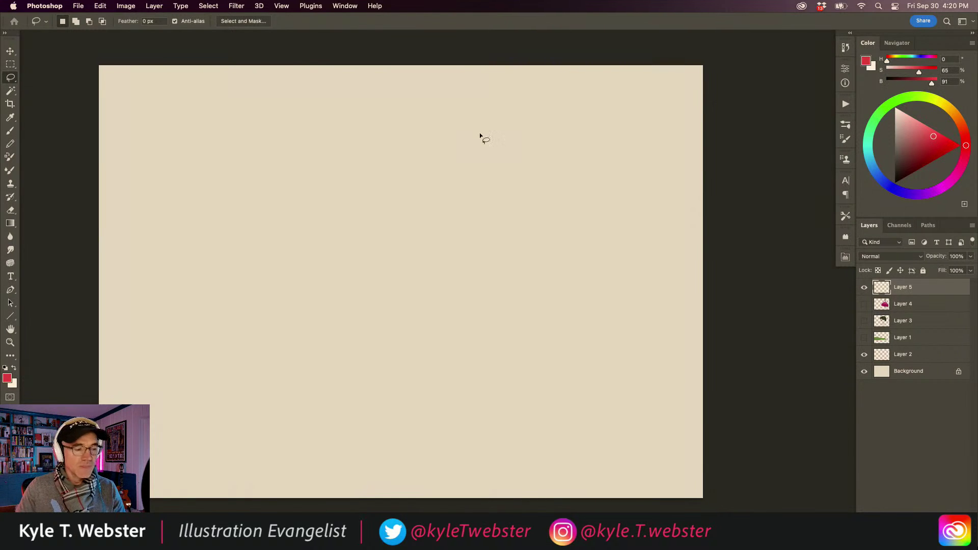
pyautogui.moveTo(529, 194)
pyautogui.mouseDown()
pyautogui.moveTo(407, 238)
pyautogui.moveTo(382, 294)
pyautogui.moveTo(399, 339)
pyautogui.moveTo(362, 382)
pyautogui.moveTo(446, 426)
pyautogui.moveTo(456, 351)
pyautogui.moveTo(494, 292)
pyautogui.moveTo(480, 232)
pyautogui.moveTo(522, 234)
pyautogui.mouseUp()
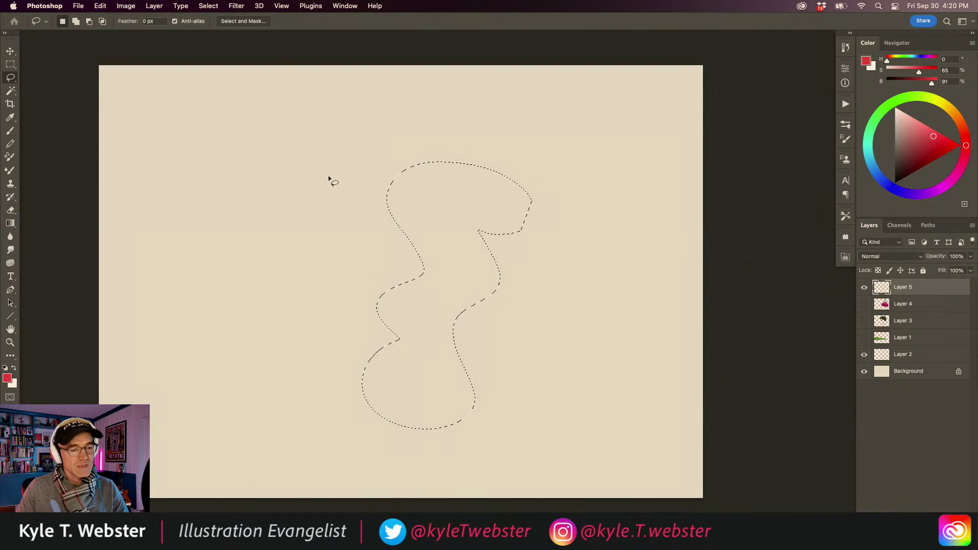
pyautogui.hotkey('alt', 'BackSpace')
pyautogui.press('super+d')
pyautogui.press('b')
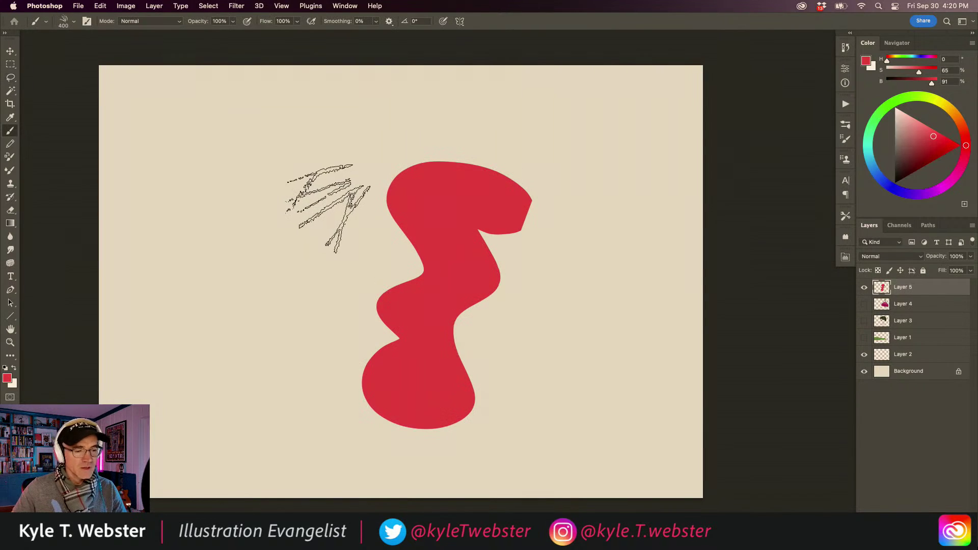
# Lock the layer's transparent pixels and shade the right side of the red shape with black Stix strokes
pyautogui.click(878, 270)
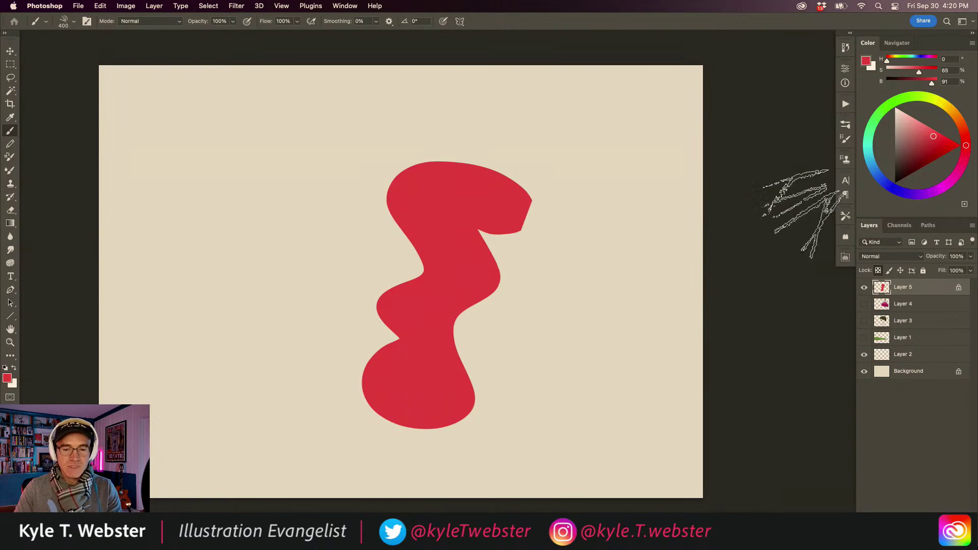
pyautogui.click(896, 182)
pyautogui.moveTo(517, 171); pyautogui.dragTo(448, 426)
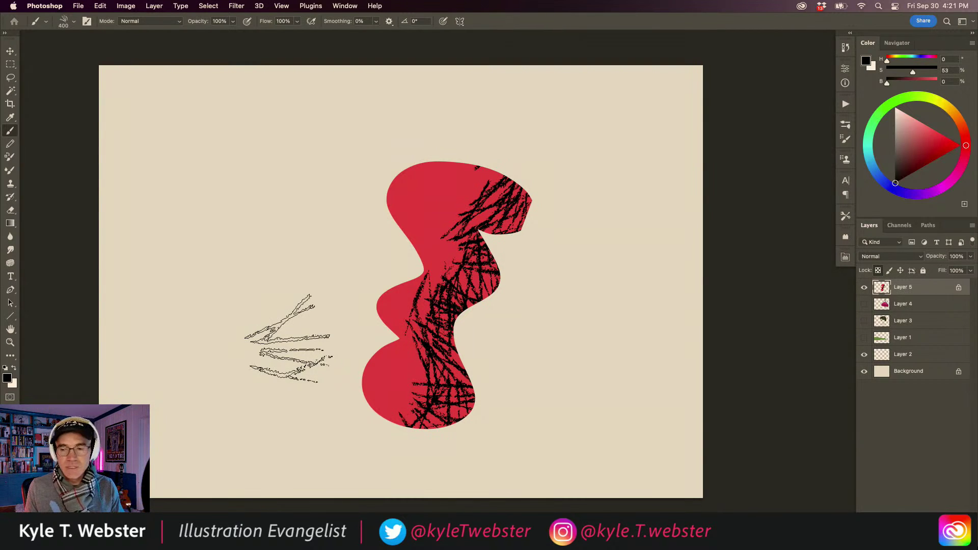
# Remove the black shading and the red shape, leaving Layer 5 empty with nothing selected
pyautogui.press('super+z')
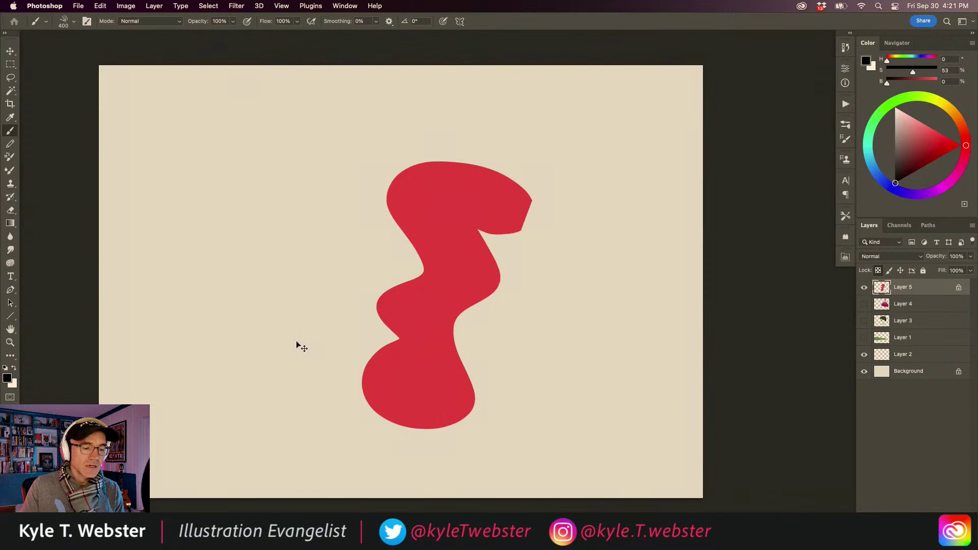
pyautogui.press('super+shift+z')
pyautogui.press('super+z')
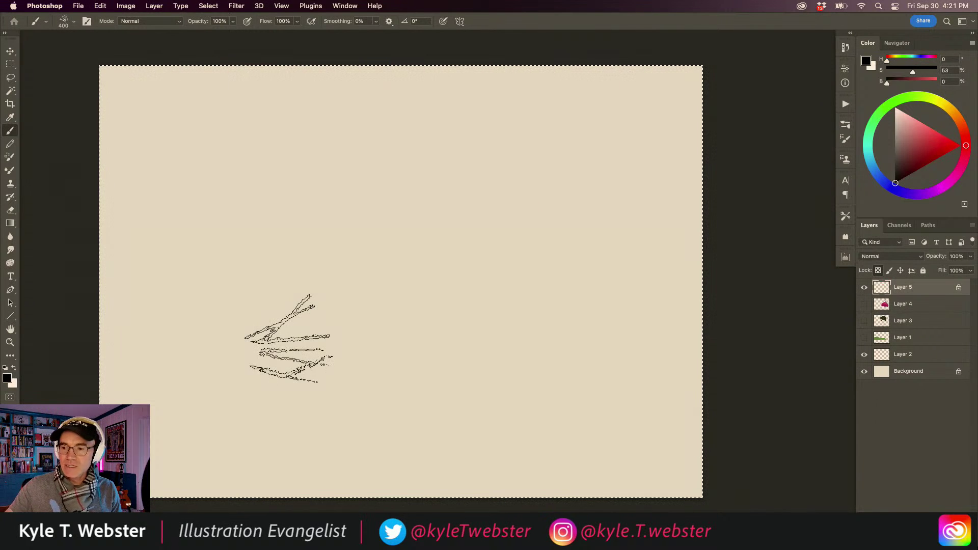
pyautogui.press('super+z')
# Lasso a wide-bodied vase shape with a flared neck and fill it with red (H 0, S 70, B 89) on a new layer
pyautogui.press('l')
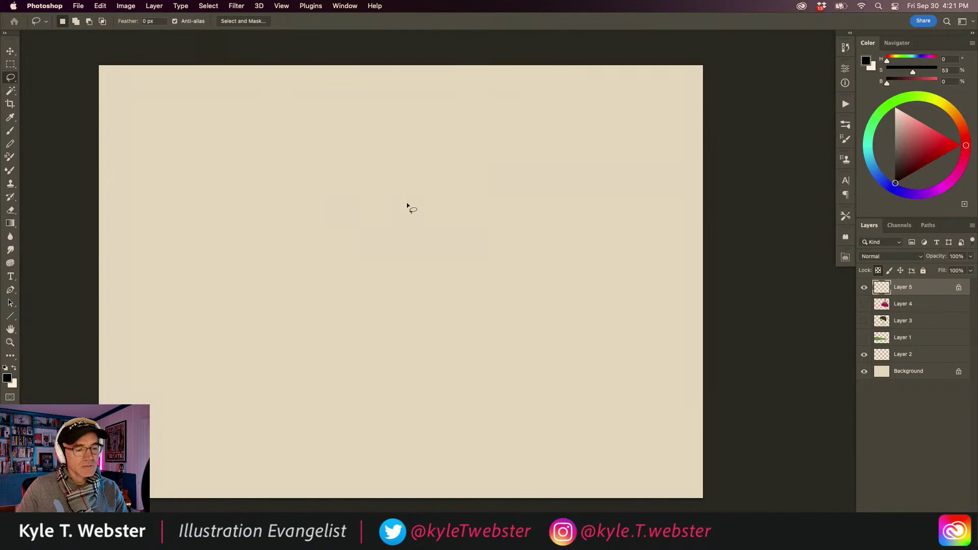
pyautogui.hscroll(-2, 406, 208)
pyautogui.moveTo(475, 149)
pyautogui.mouseDown()
pyautogui.moveTo(393, 158)
pyautogui.moveTo(414, 210)
pyautogui.moveTo(396, 227)
pyautogui.moveTo(373, 305)
pyautogui.moveTo(391, 382)
pyautogui.moveTo(418, 429)
pyautogui.moveTo(507, 426)
pyautogui.moveTo(539, 342)
pyautogui.moveTo(528, 244)
pyautogui.moveTo(487, 208)
pyautogui.moveTo(493, 153)
pyautogui.mouseUp()
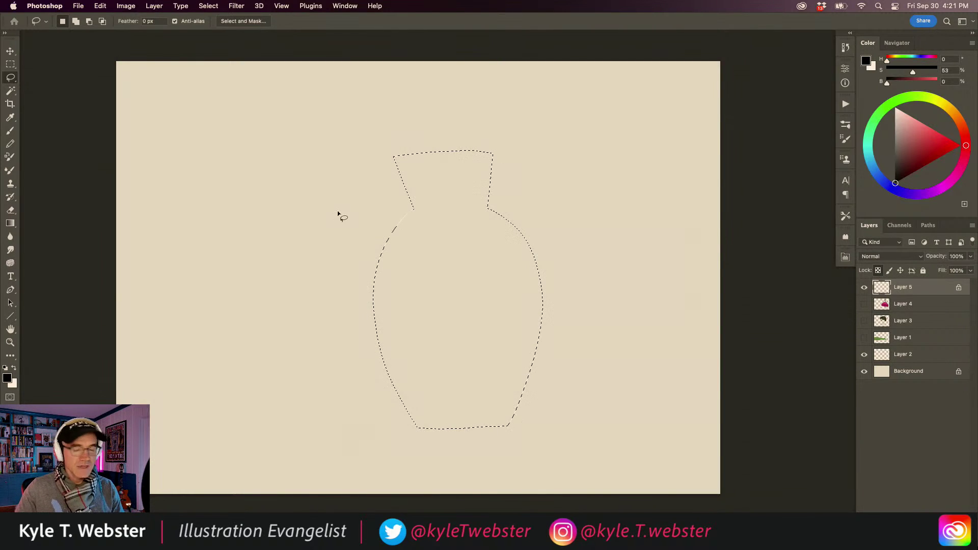
pyautogui.click(936, 139)
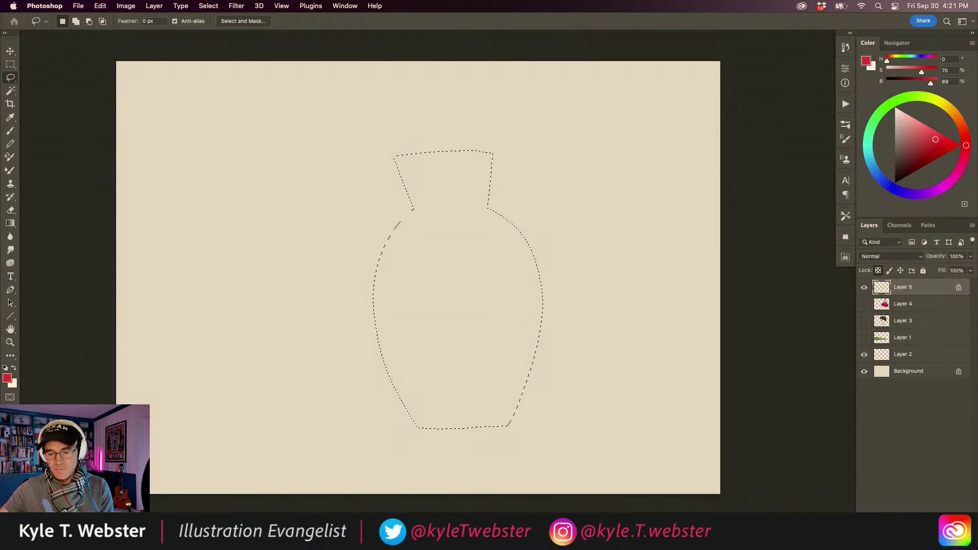
pyautogui.press('super+shift+alt+n')
pyautogui.hotkey('alt', 'BackSpace')
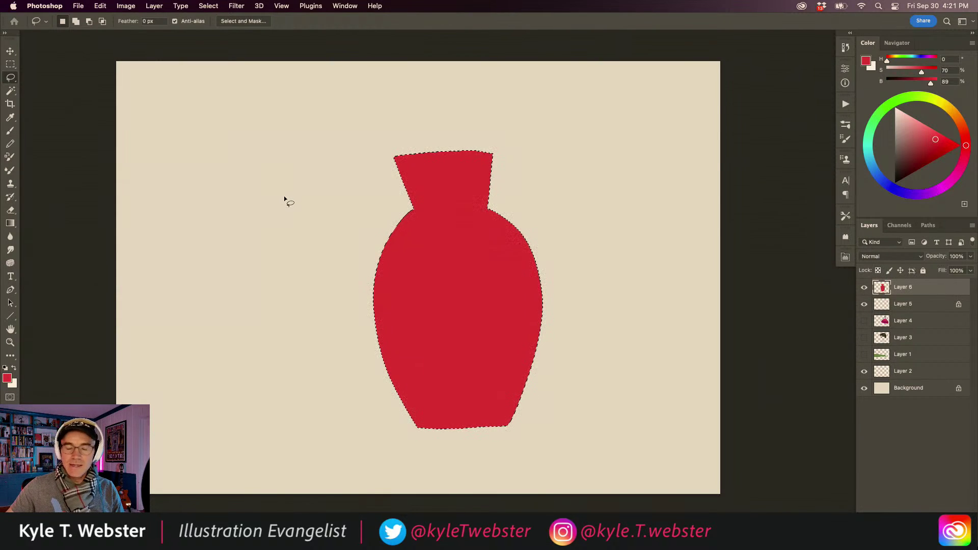
pyautogui.press('super+d')
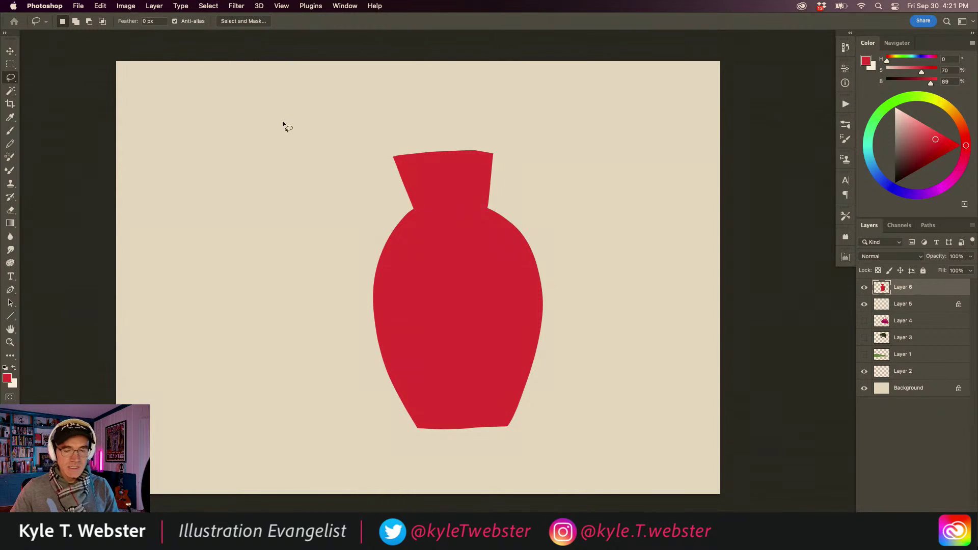
# On a new layer beneath the vase, lasso a rounded fruit behind its lower left side and fill it with yellow (H 52, S 73, B 91)
pyautogui.click(880, 308)
pyautogui.press('super+shift+alt+n')
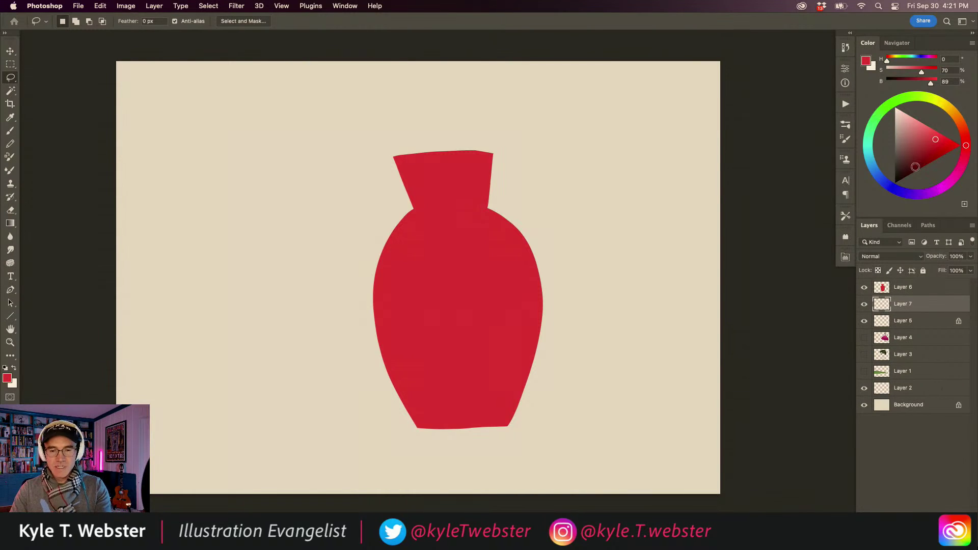
pyautogui.click(953, 113)
pyautogui.click(936, 134)
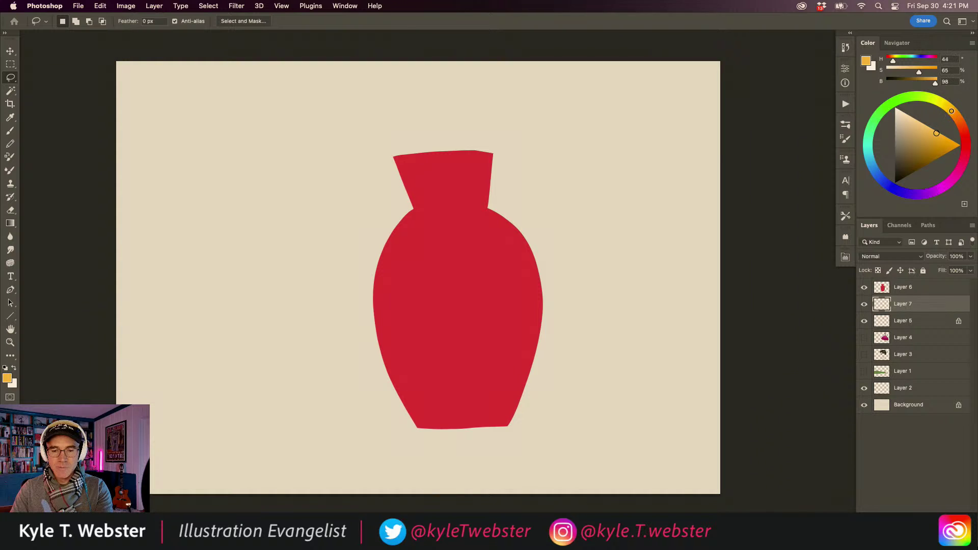
pyautogui.click(947, 107)
pyautogui.click(939, 137)
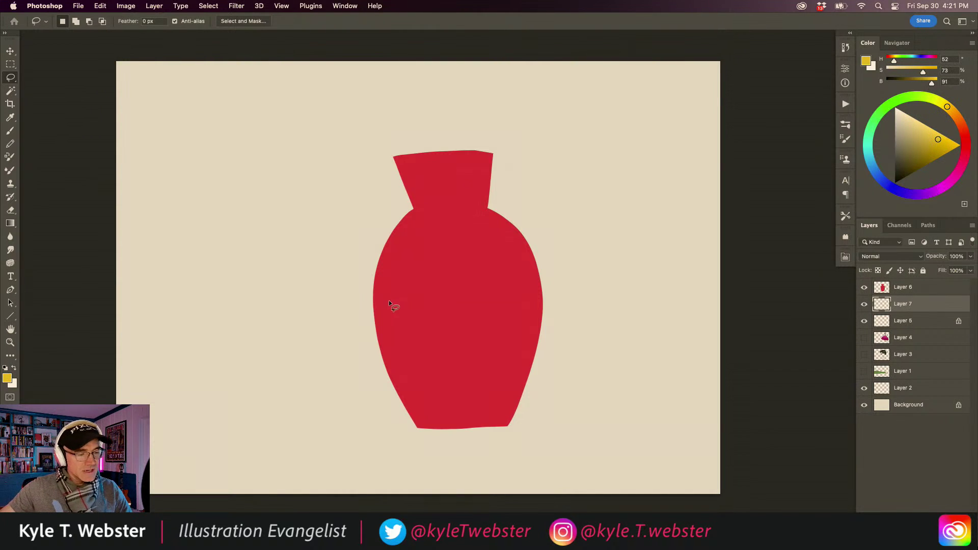
pyautogui.moveTo(389, 304)
pyautogui.mouseDown()
pyautogui.moveTo(345, 295)
pyautogui.moveTo(301, 354)
pyautogui.moveTo(360, 404)
pyautogui.moveTo(369, 312)
pyautogui.mouseUp()
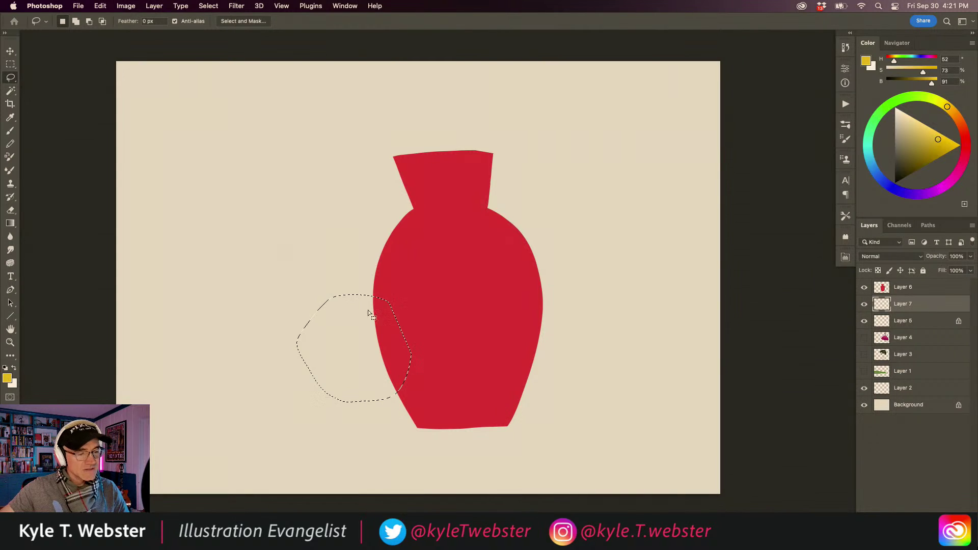
pyautogui.hotkey('alt', 'BackSpace')
pyautogui.press('super+d')
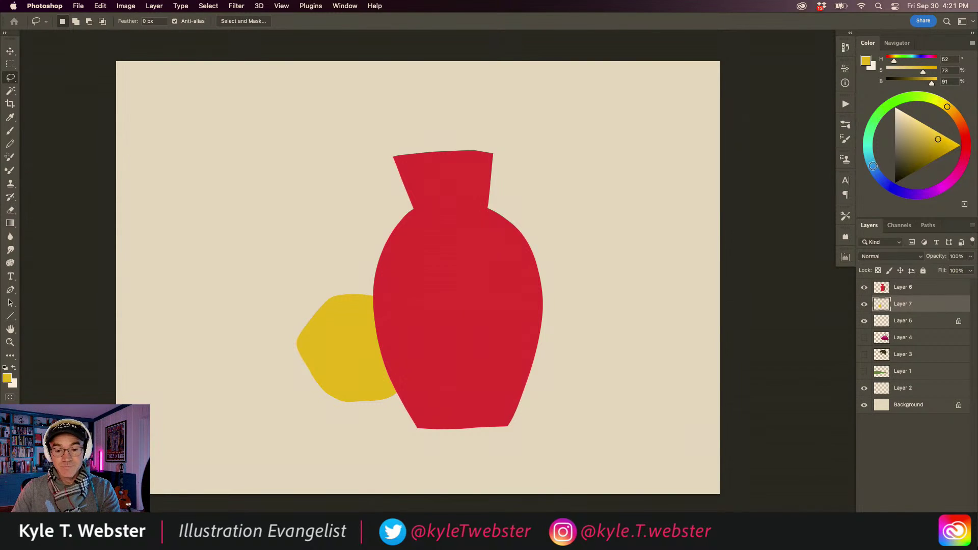
# Set the foreground color to dark blue (H 217, S 80, B 57) and add an empty layer between the yellow fruit and the vase
pyautogui.click(873, 168)
pyautogui.click(915, 140)
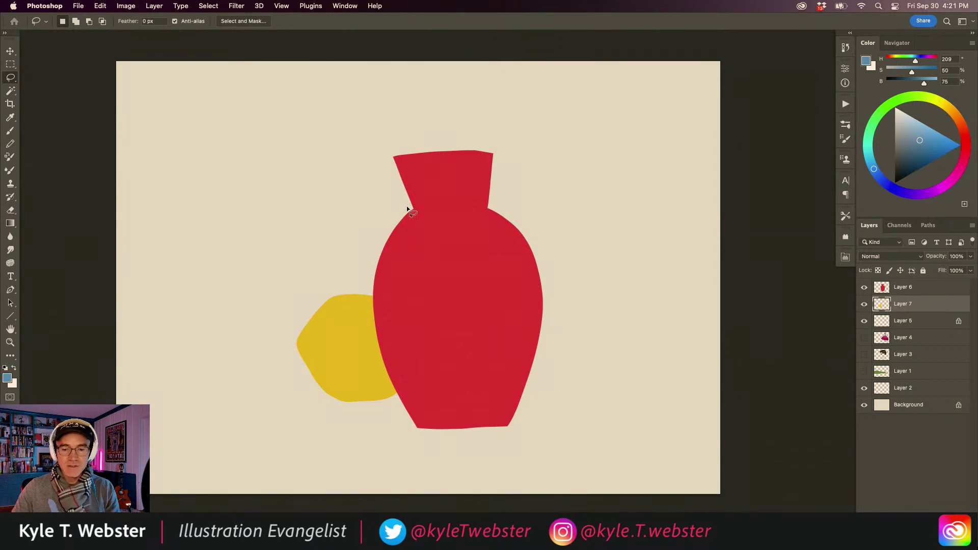
pyautogui.click(928, 151)
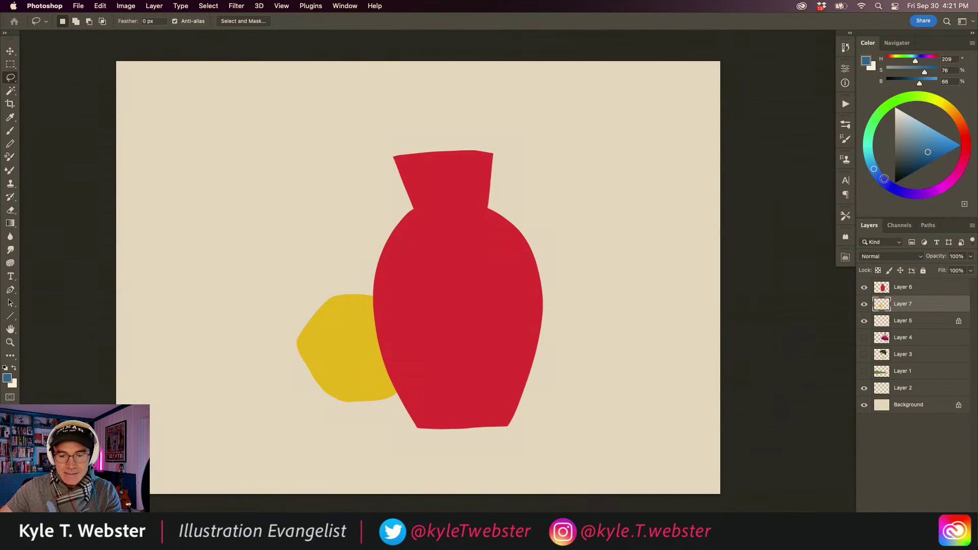
pyautogui.click(877, 175)
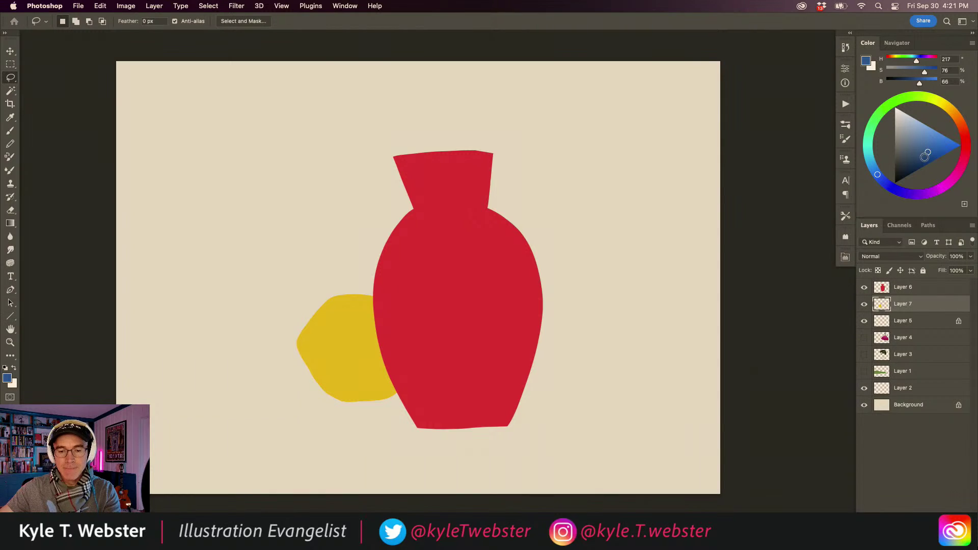
pyautogui.click(925, 157)
pyautogui.click(885, 321)
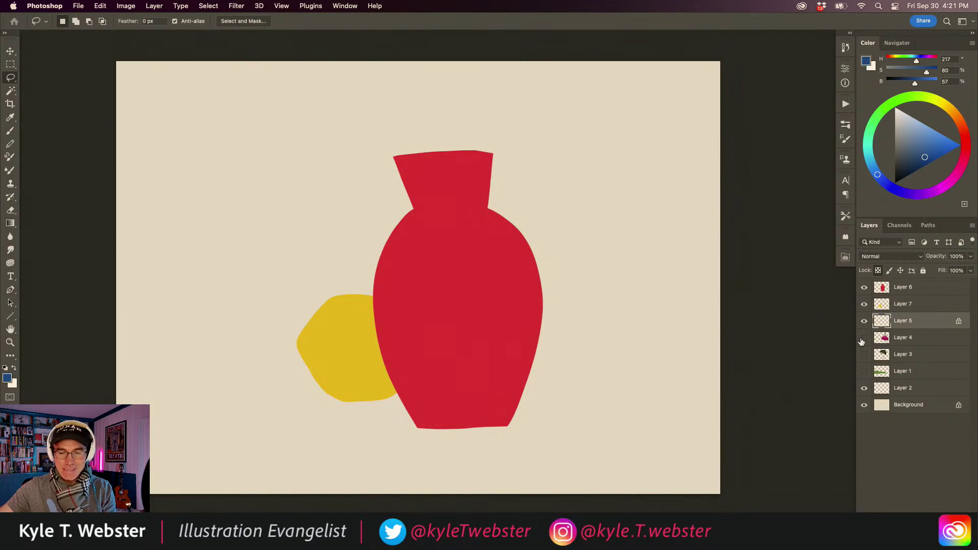
pyautogui.click(881, 306)
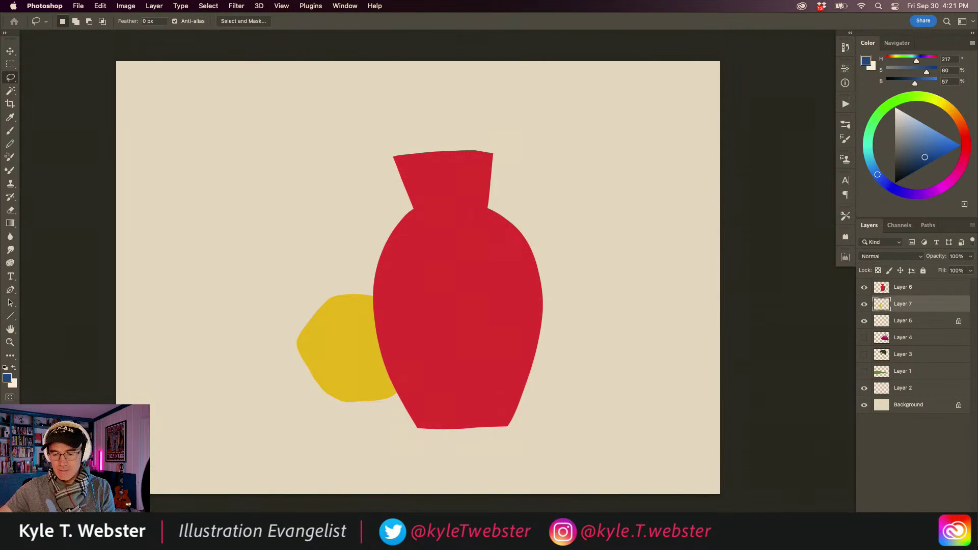
pyautogui.press('super+alt+shift+n')
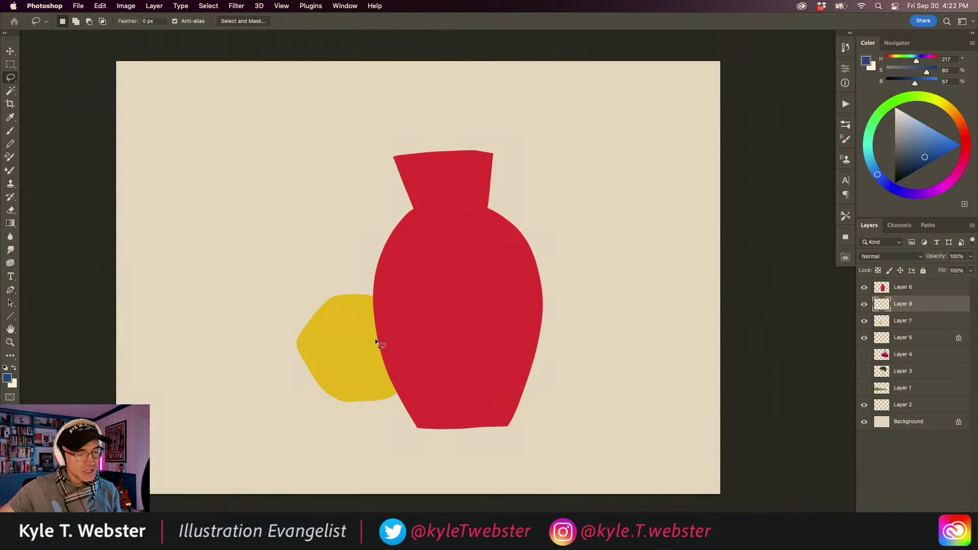
# Lasso the left part of a shallow bowl in front of the yellow fruit, fill it with the dark blue, and deselect
pyautogui.click(406, 342)
pyautogui.click(215, 335)
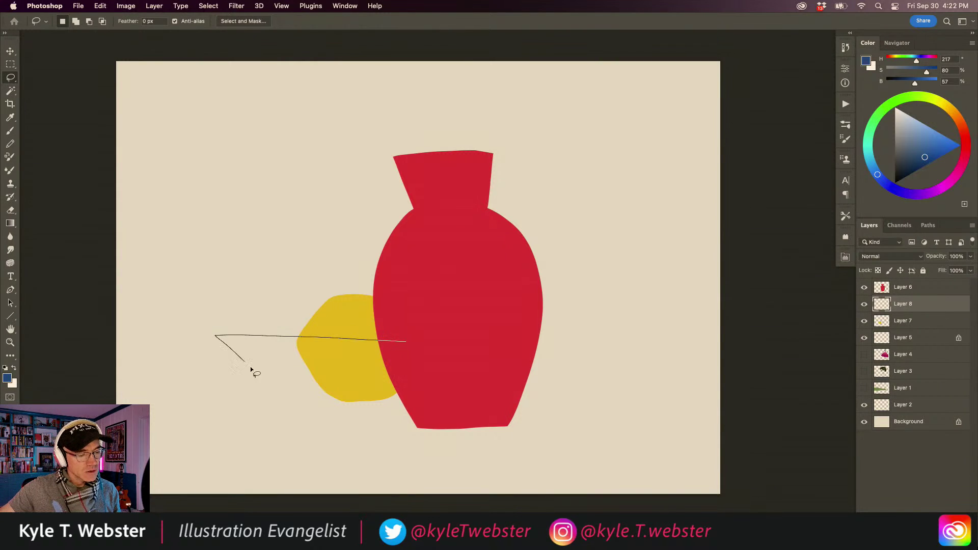
pyautogui.click(287, 398)
pyautogui.doubleClick(419, 407)
pyautogui.hotkey('alt', 'BackSpace')
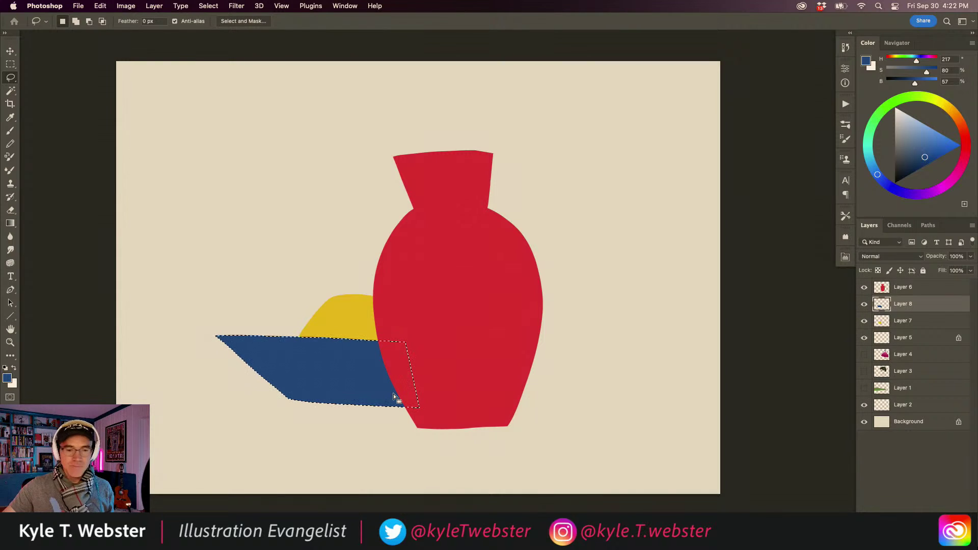
pyautogui.press('super+d')
# On a new layer below the yellow fruit, lasso a pear rising from the bowl and fill it with green (H 99, S 59, B 64)
pyautogui.hscroll(-3, 270, 275)
pyautogui.scroll(-2, 270, 275)
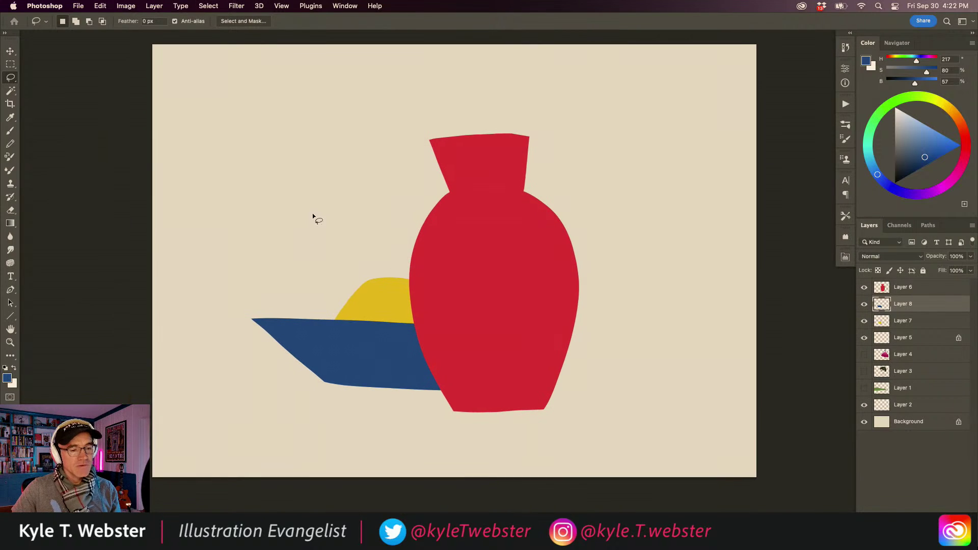
pyautogui.press('b')
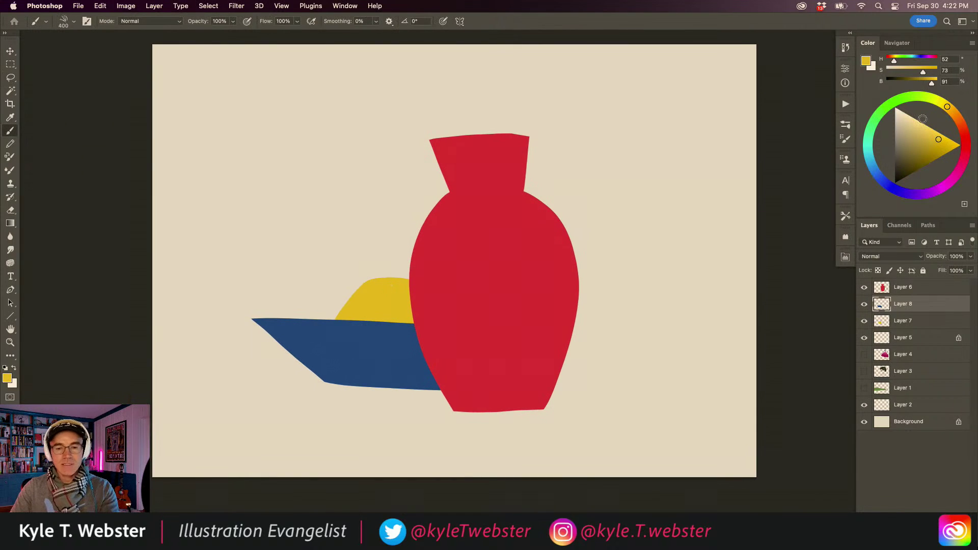
pyautogui.click(924, 151)
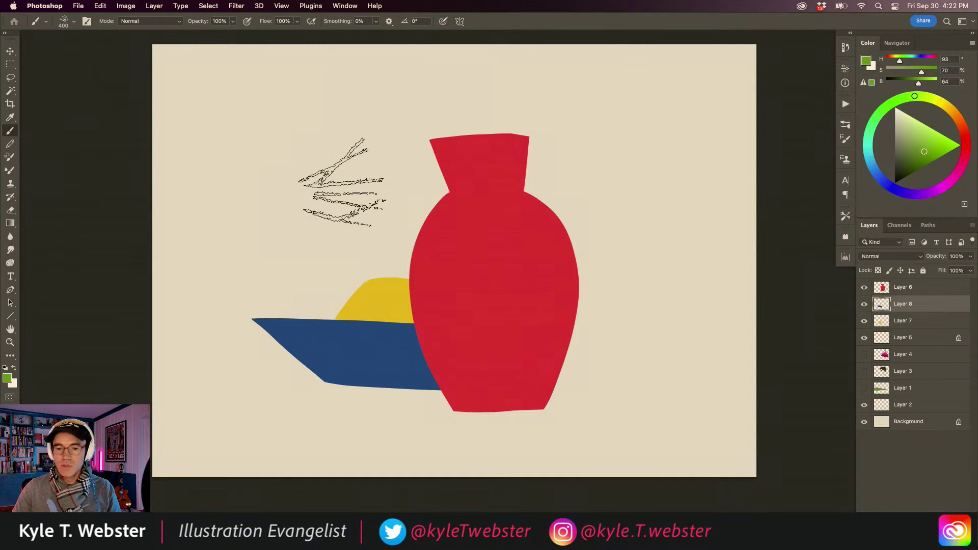
pyautogui.click(872, 82)
pyautogui.press('l')
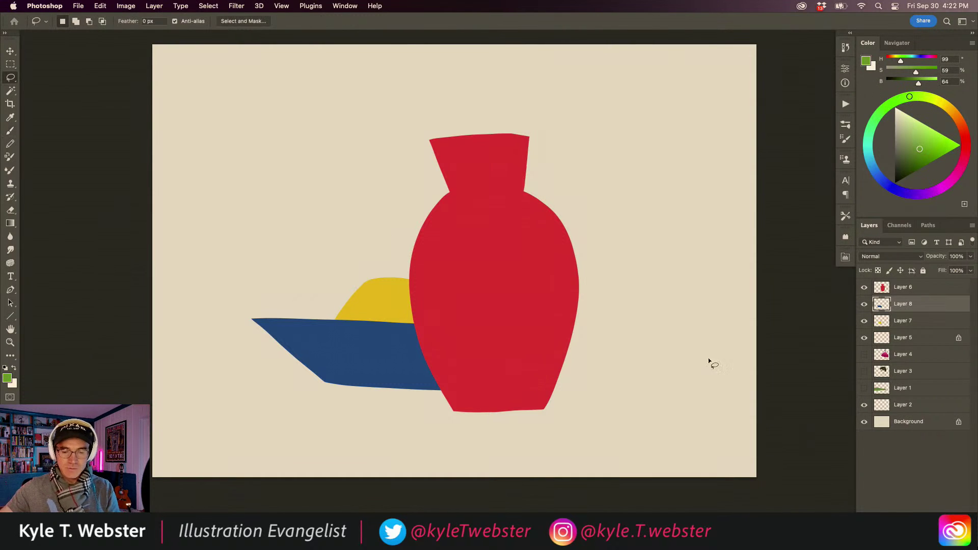
pyautogui.click(883, 335)
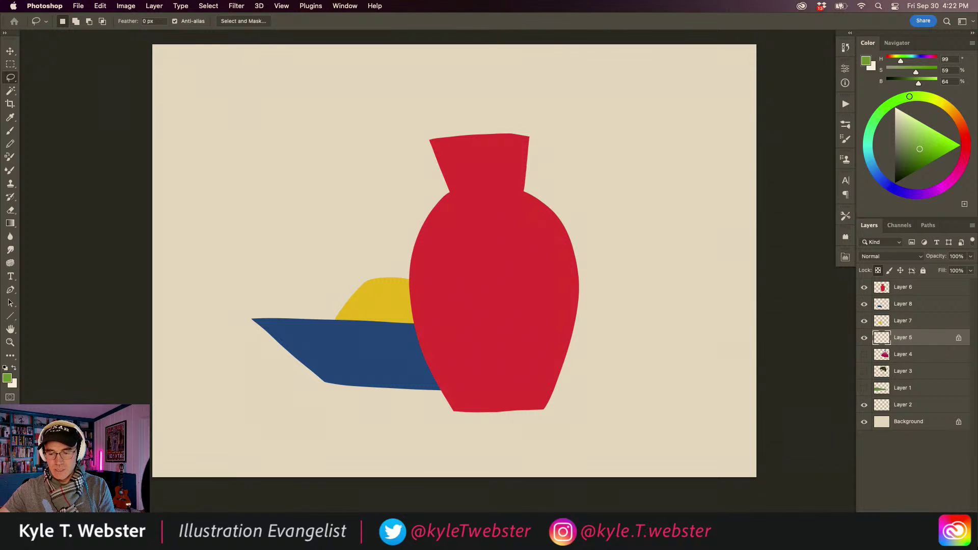
pyautogui.press('super+alt+shift+n')
pyautogui.moveTo(386, 293)
pyautogui.mouseDown()
pyautogui.moveTo(319, 220)
pyautogui.moveTo(293, 237)
pyautogui.moveTo(282, 298)
pyautogui.moveTo(291, 336)
pyautogui.moveTo(384, 346)
pyautogui.mouseUp()
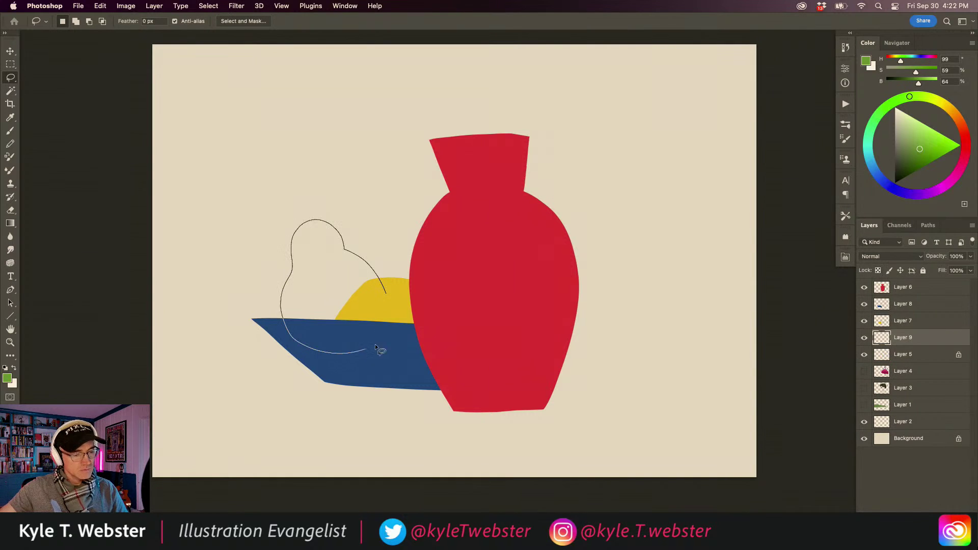
pyautogui.hotkey('alt', 'BackSpace')
pyautogui.press('super+d')
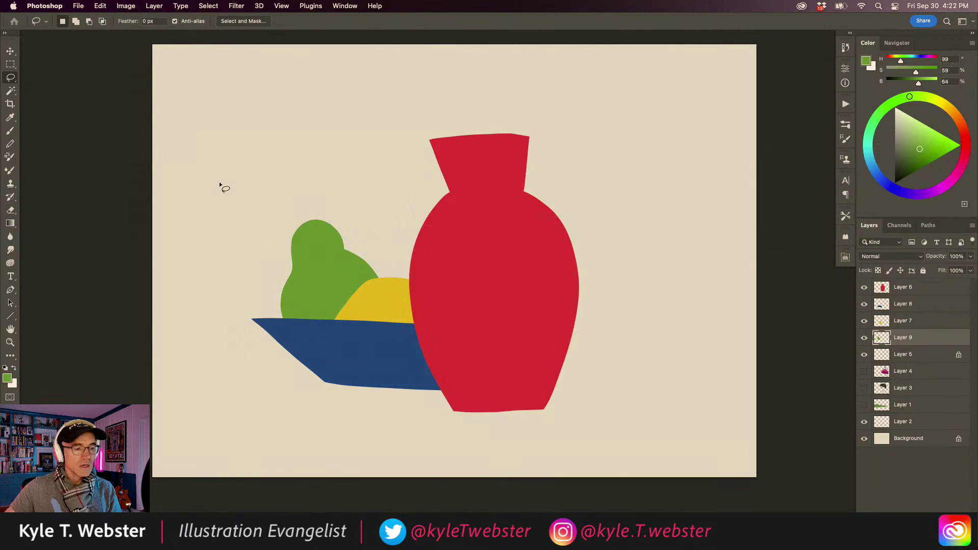
# Add a thin stem to the pear in the bowl's sampled blue, and shift the pear slightly to the left
pyautogui.click(382, 337)
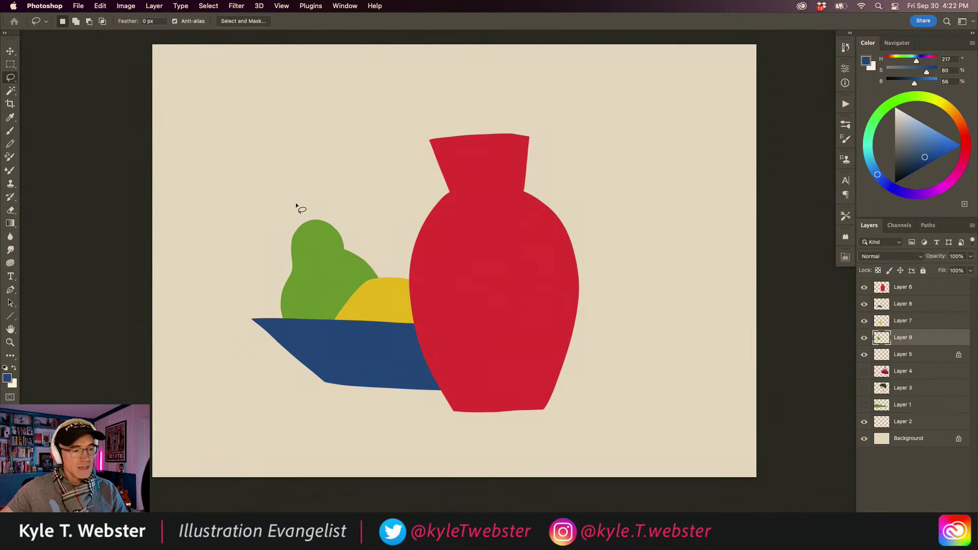
pyautogui.moveTo(313, 200); pyautogui.dragTo(310, 224)
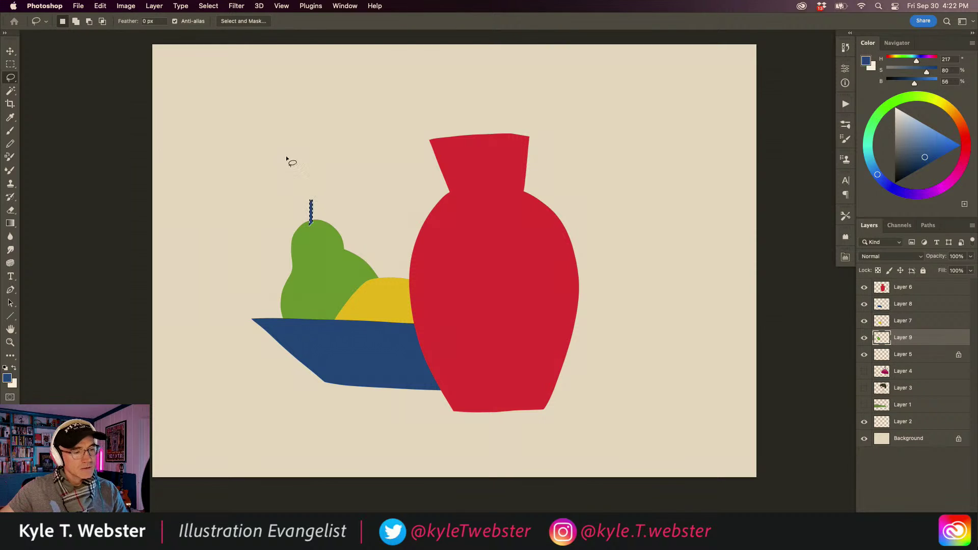
pyautogui.hotkey('alt', 'BackSpace')
pyautogui.press('super+d')
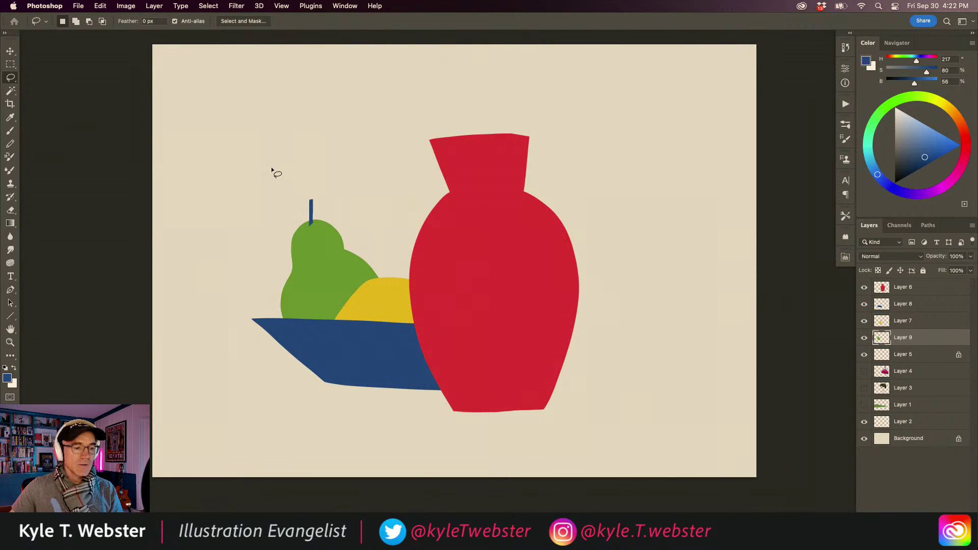
pyautogui.moveTo(324, 316)
pyautogui.mouseDown()
pyautogui.moveTo(295, 312)
pyautogui.moveTo(371, 307)
pyautogui.moveTo(331, 316)
pyautogui.moveTo(292, 302)
pyautogui.mouseUp()
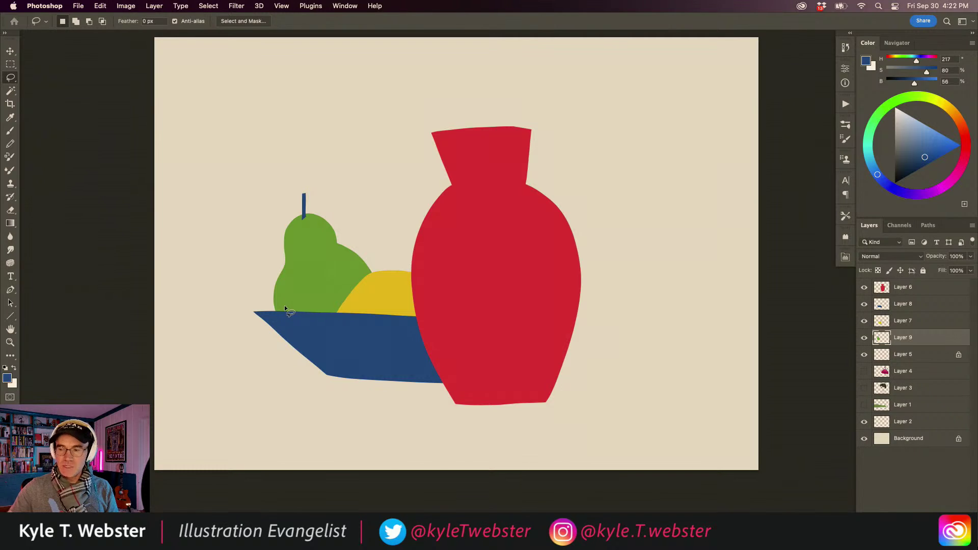
# Lasso the bowl's right part behind the vase and fill it with the bowl's blue on the bowl layer
pyautogui.moveTo(505, 323); pyautogui.dragTo(628, 334)
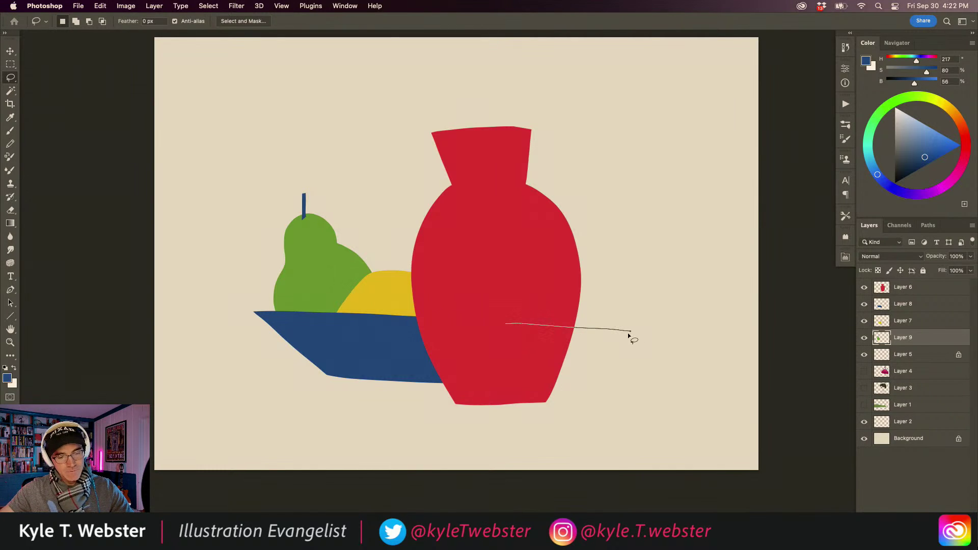
pyautogui.moveTo(583, 383); pyautogui.dragTo(512, 356)
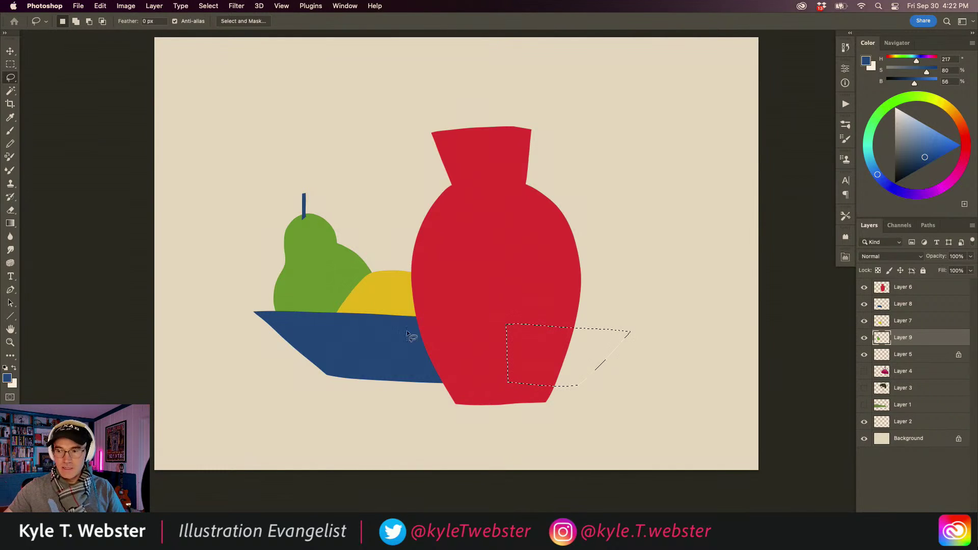
pyautogui.press('i')
pyautogui.click(394, 351)
pyautogui.click(876, 305)
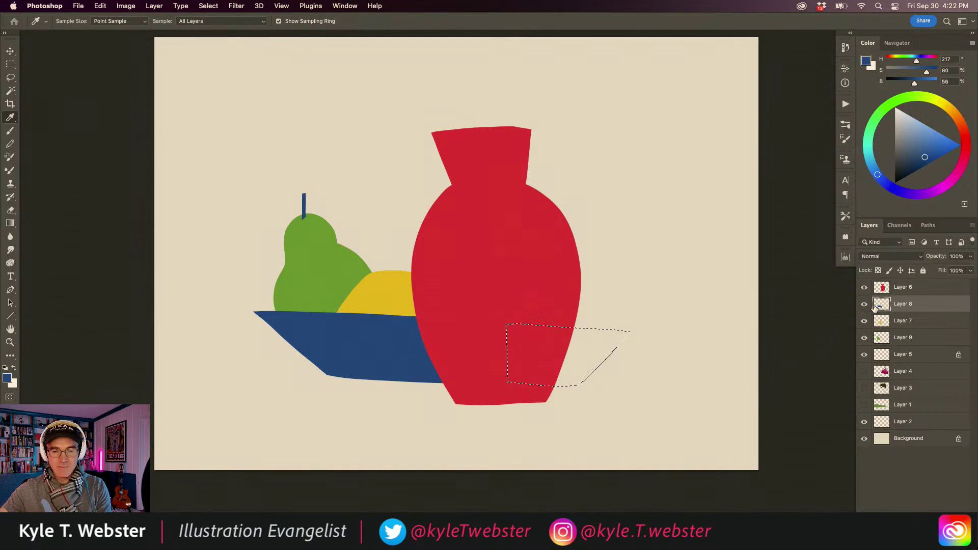
pyautogui.hotkey('alt', 'BackSpace')
pyautogui.press('super+d')
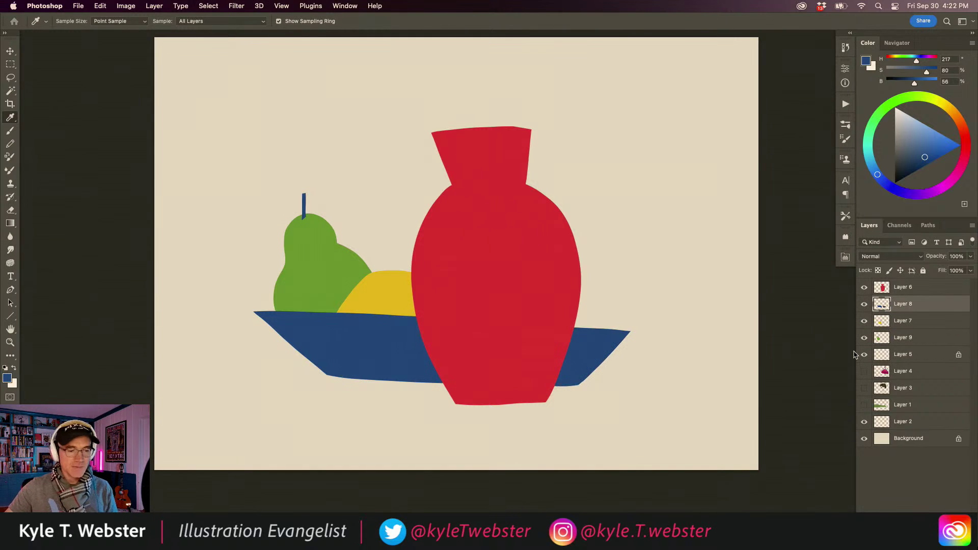
# Lock the transparent pixels of the vase layer and set the brush color to black
pyautogui.scroll(2, 306, 270)
pyautogui.scroll(-4, 321, 290)
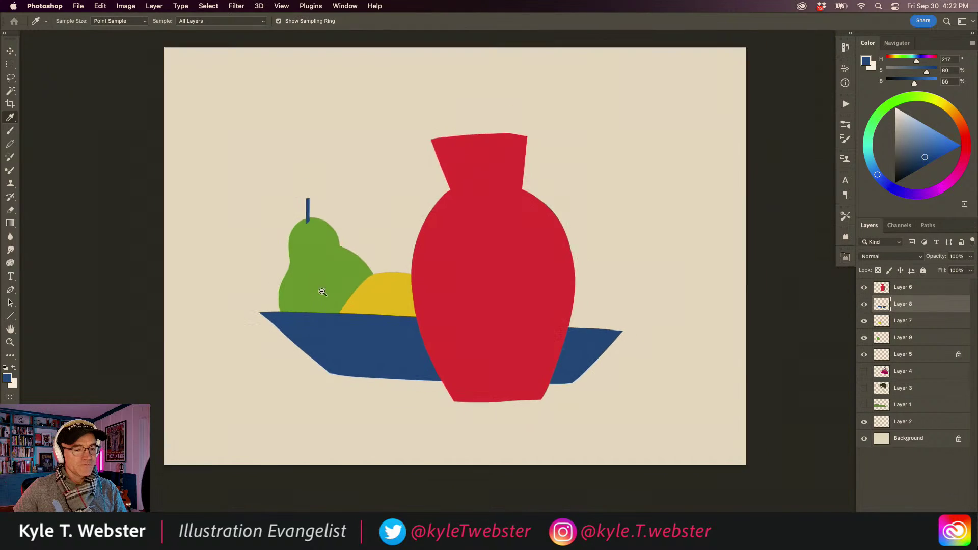
pyautogui.press('b')
pyautogui.click(882, 288)
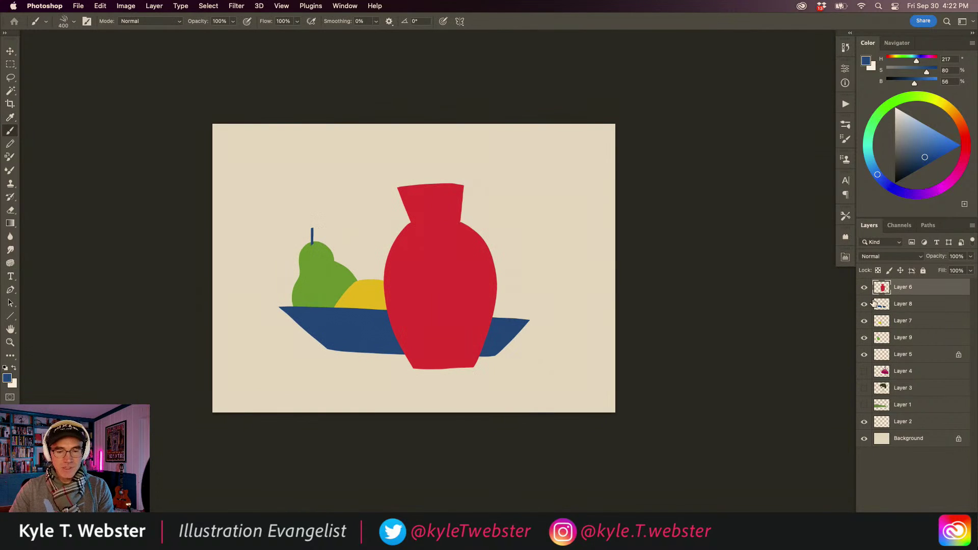
pyautogui.click(878, 270)
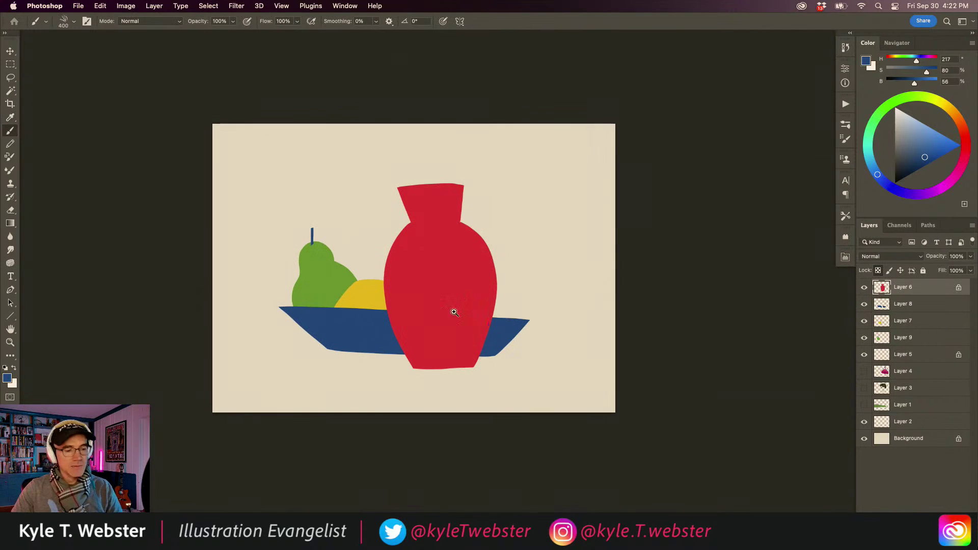
pyautogui.scroll(2, 453, 312)
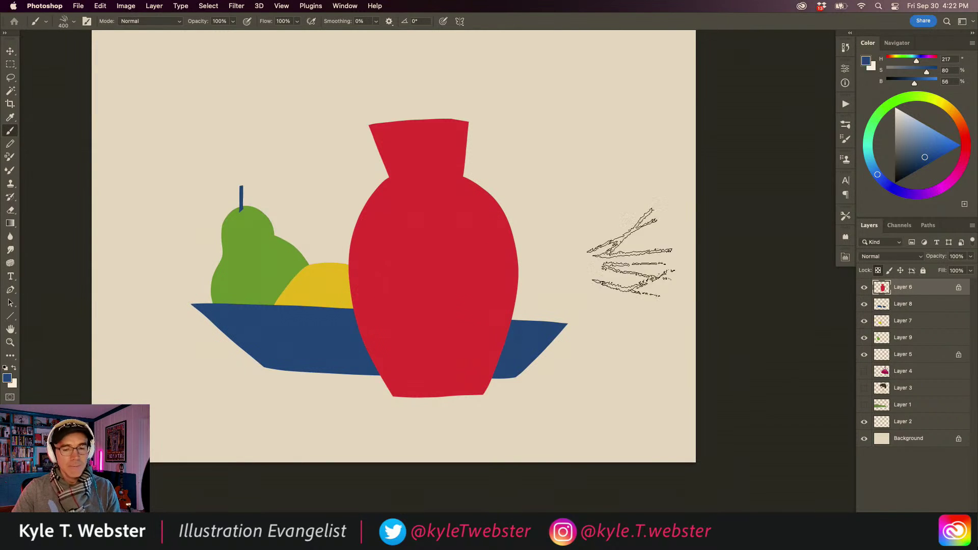
pyautogui.click(895, 182)
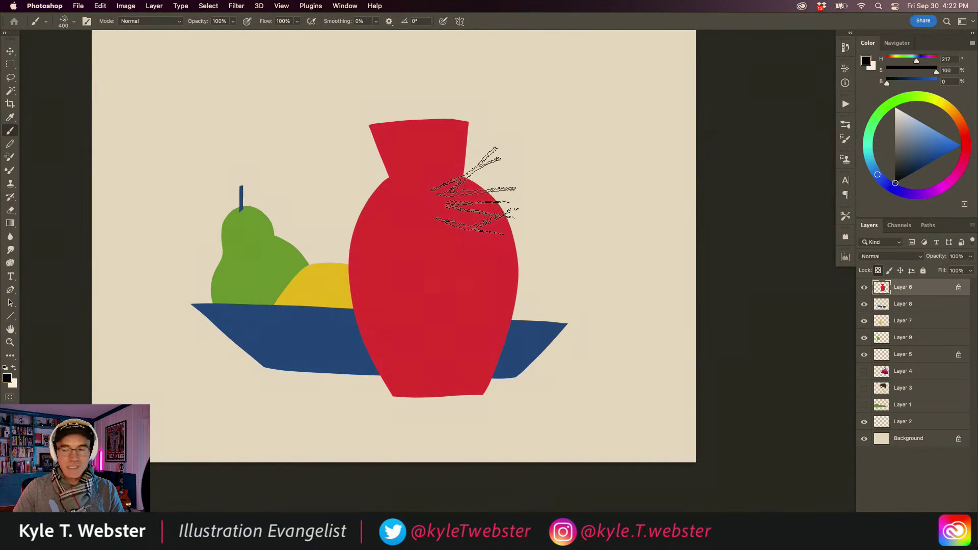
pyautogui.moveTo(474, 198)
pyautogui.mouseDown()
pyautogui.moveTo(458, 102)
pyautogui.moveTo(465, 208)
pyautogui.moveTo(491, 206)
pyautogui.moveTo(466, 410)
pyautogui.mouseUp()
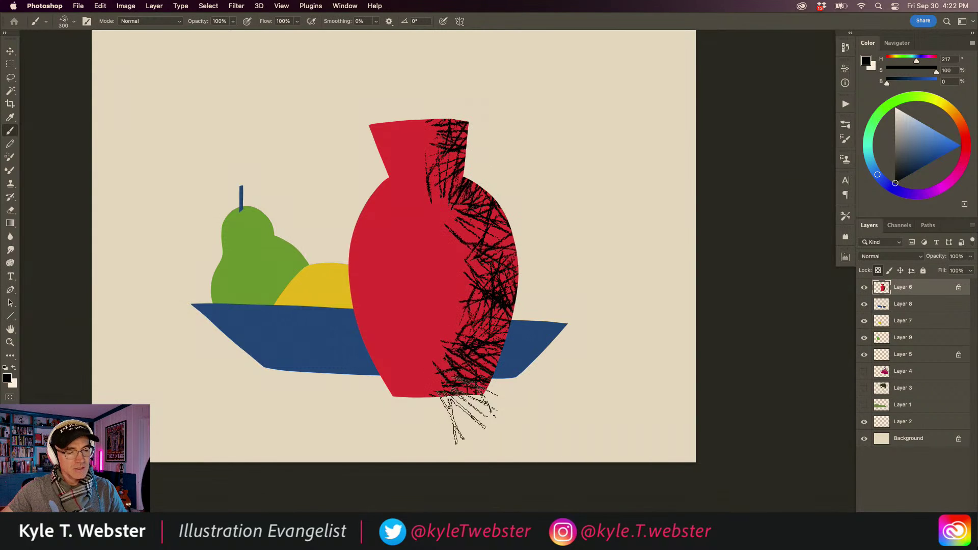
pyautogui.moveTo(454, 313)
pyautogui.mouseDown()
pyautogui.moveTo(465, 262)
pyautogui.moveTo(418, 240)
pyautogui.mouseUp()
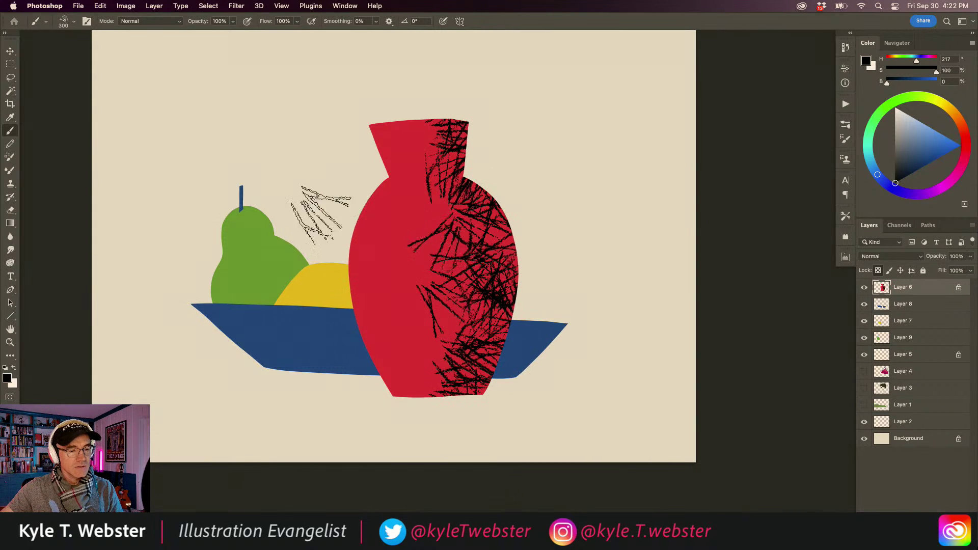
pyautogui.press('super+z')
pyautogui.press('super+z')
pyautogui.press('super+z')
pyautogui.press('super+z')
pyautogui.press('super+z')
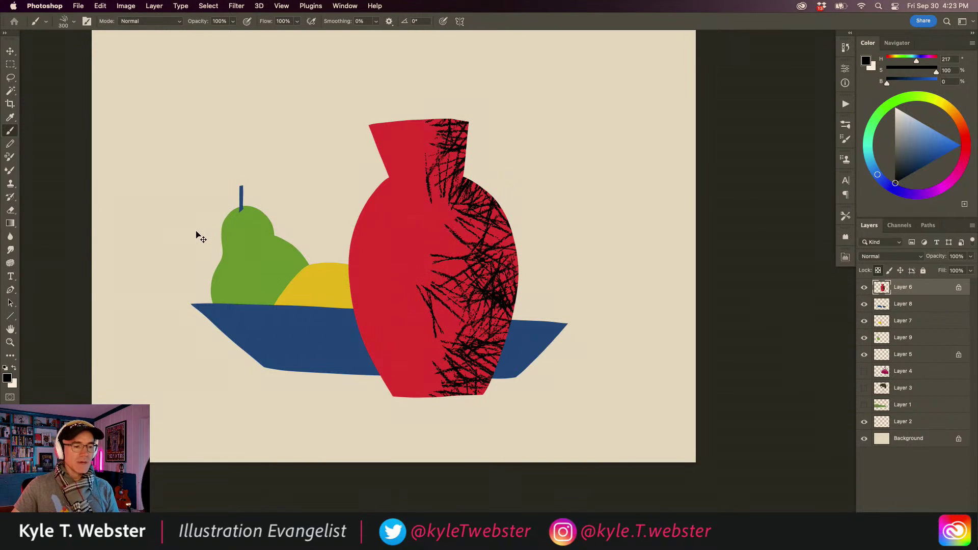
pyautogui.press('super+z')
pyautogui.moveTo(200, 233); pyautogui.dragTo(214, 204)
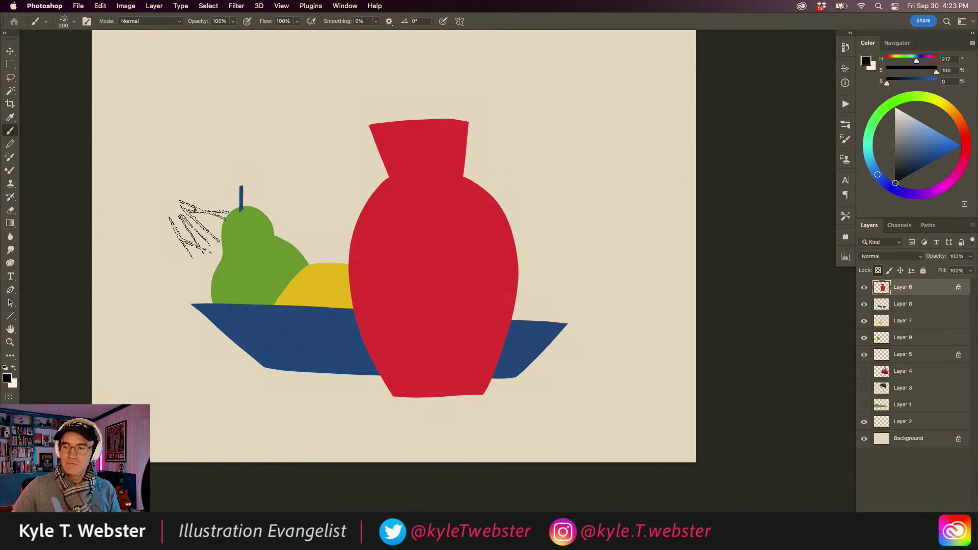
pyautogui.press('super+z')
# Lasso the vase's right side including its bulging edge, hatch it in black with the 300 px Stix brush, and deselect
pyautogui.press('l')
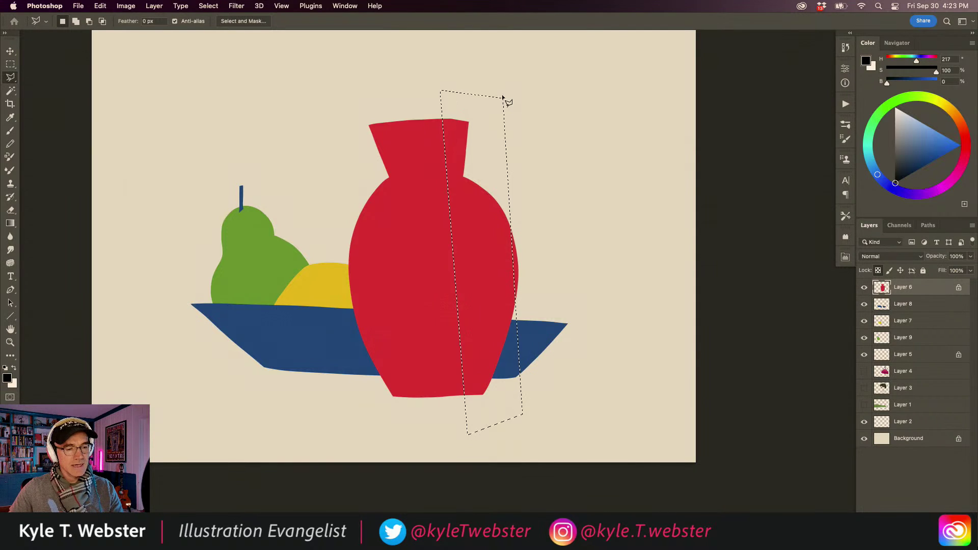
pyautogui.press('shift')
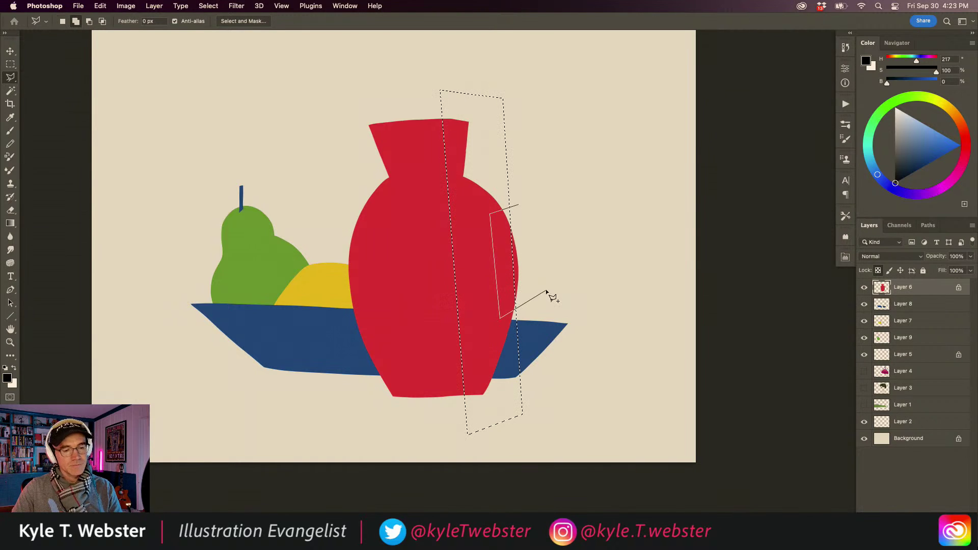
pyautogui.doubleClick(546, 292)
pyautogui.press('b')
pyautogui.moveTo(452, 98)
pyautogui.mouseDown()
pyautogui.moveTo(486, 446)
pyautogui.moveTo(486, 317)
pyautogui.moveTo(459, 269)
pyautogui.moveTo(443, 108)
pyautogui.moveTo(503, 209)
pyautogui.moveTo(523, 330)
pyautogui.moveTo(489, 331)
pyautogui.moveTo(519, 202)
pyautogui.moveTo(524, 309)
pyautogui.moveTo(497, 419)
pyautogui.moveTo(519, 274)
pyautogui.moveTo(511, 196)
pyautogui.moveTo(515, 209)
pyautogui.moveTo(476, 120)
pyautogui.mouseUp()
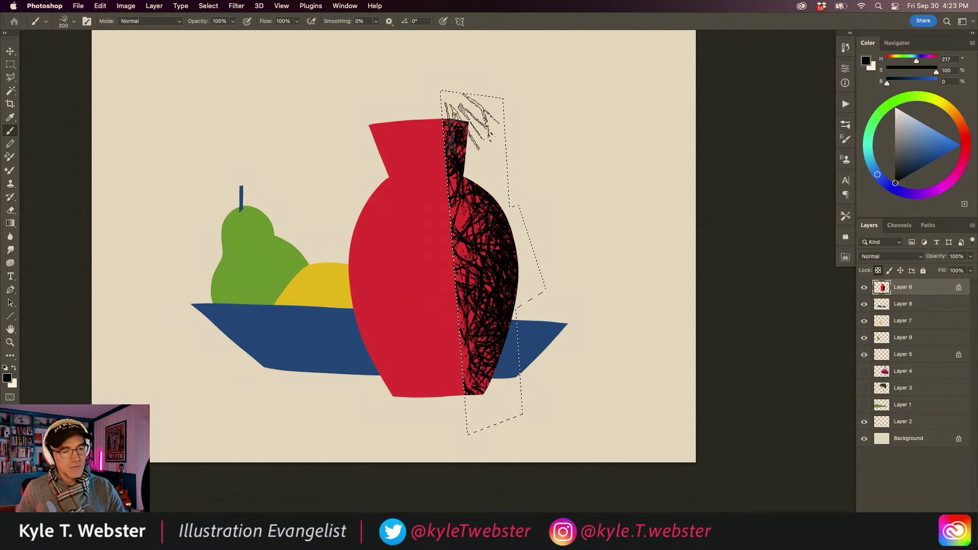
pyautogui.press('super+d')
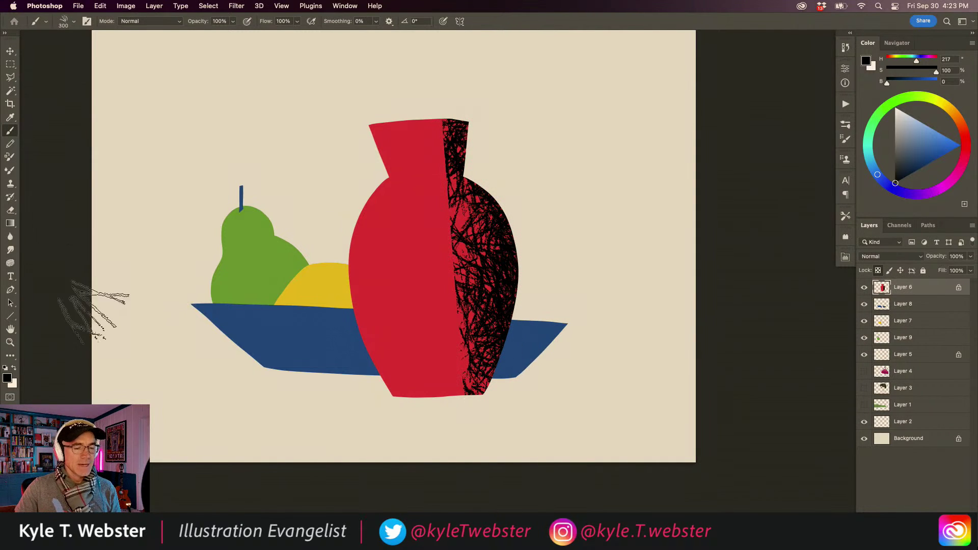
# Lock the bowl layer's transparency and hatch black Stix shading on the bowl on both sides of the vase
pyautogui.press('l')
pyautogui.click(877, 306)
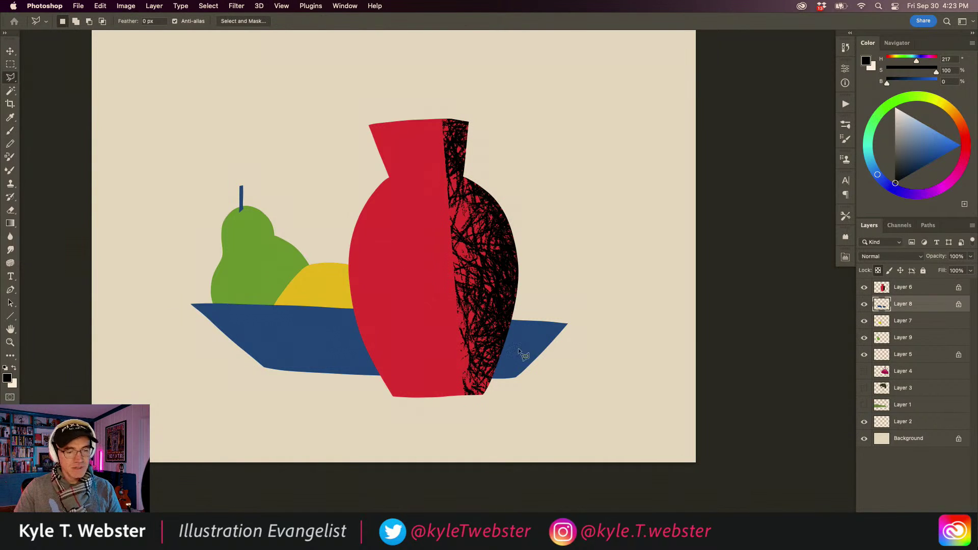
pyautogui.press('b')
pyautogui.moveTo(576, 306); pyautogui.dragTo(510, 395)
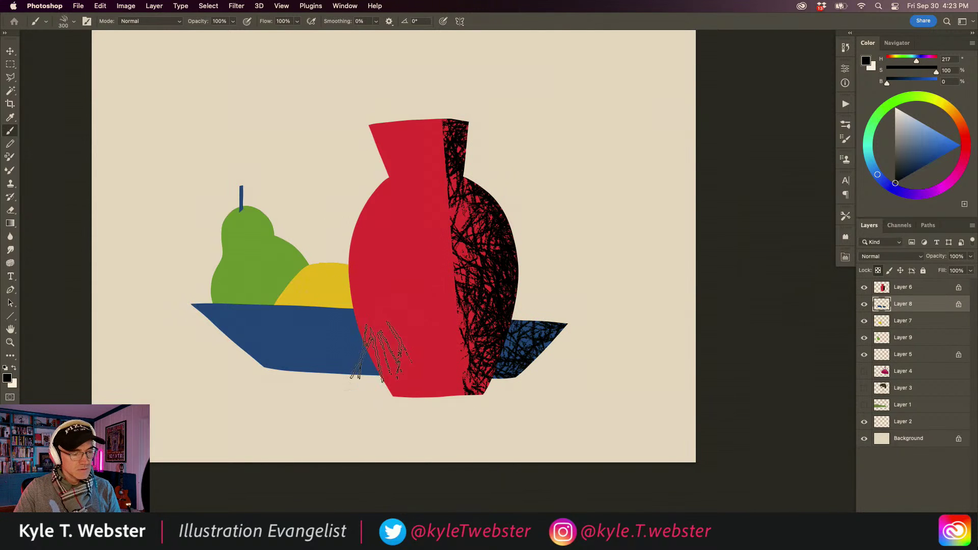
pyautogui.moveTo(356, 331)
pyautogui.mouseDown()
pyautogui.moveTo(316, 362)
pyautogui.moveTo(250, 374)
pyautogui.mouseUp()
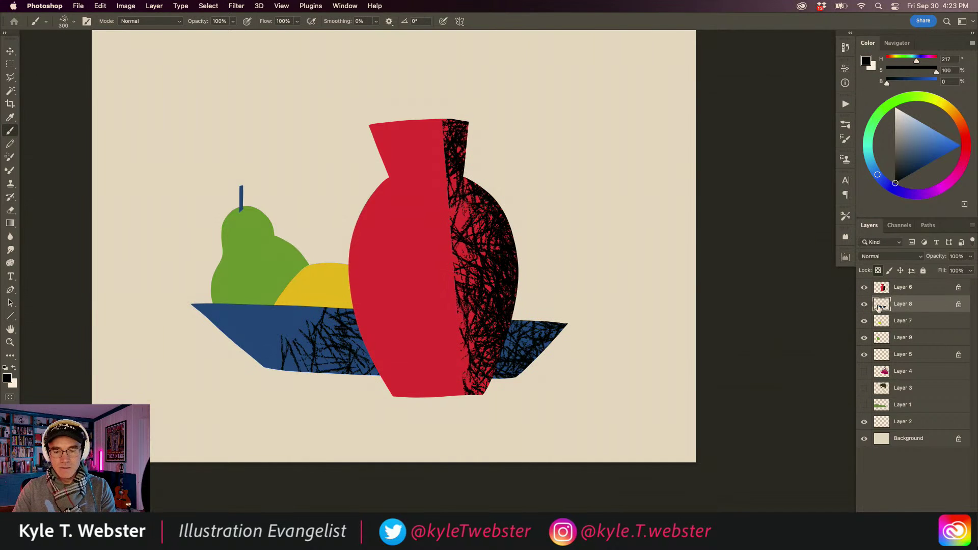
# Lock the yellow fruit layer's transparency, lasso the part beside the vase, and shade it with black Stix strokes
pyautogui.click(878, 324)
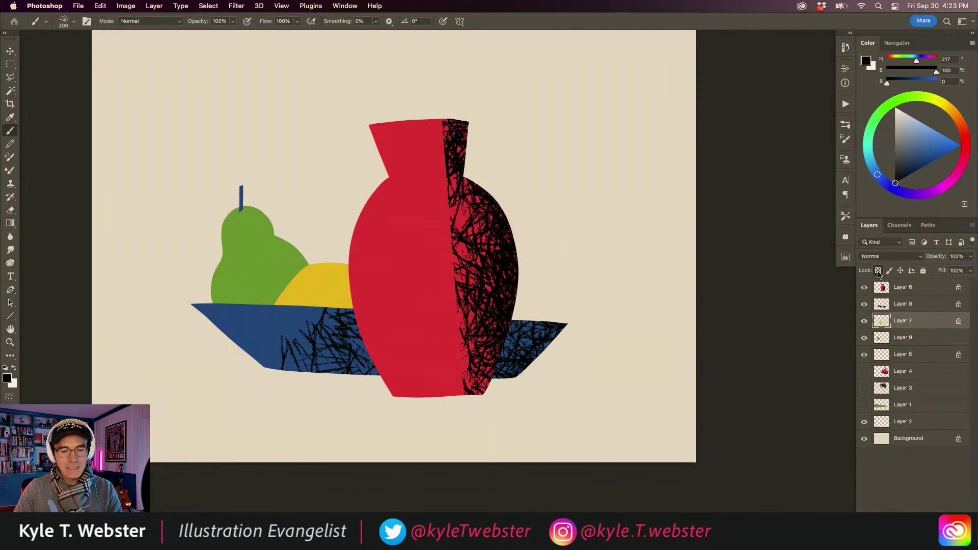
pyautogui.press('l')
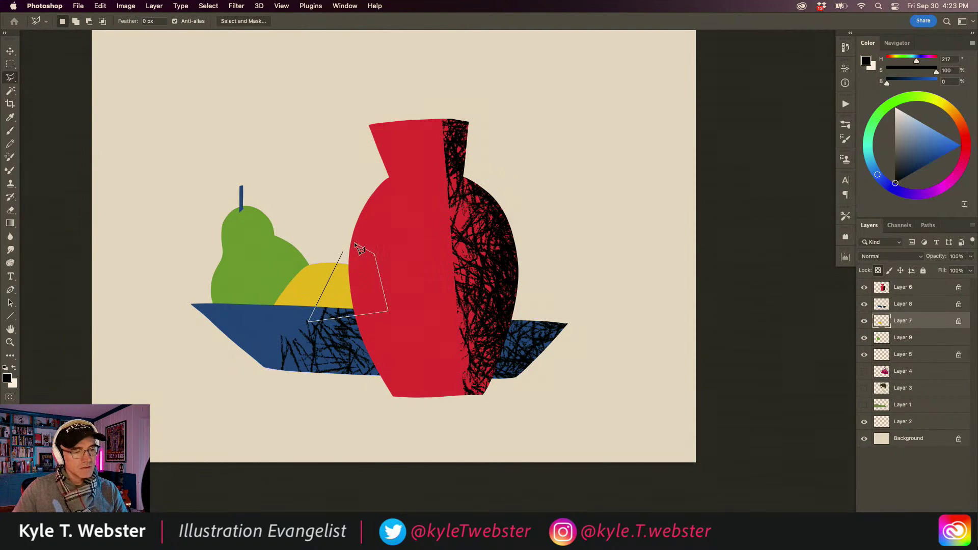
pyautogui.doubleClick(359, 248)
pyautogui.press('b')
pyautogui.moveTo(316, 305)
pyautogui.mouseDown()
pyautogui.moveTo(336, 265)
pyautogui.moveTo(326, 285)
pyautogui.moveTo(357, 254)
pyautogui.mouseUp()
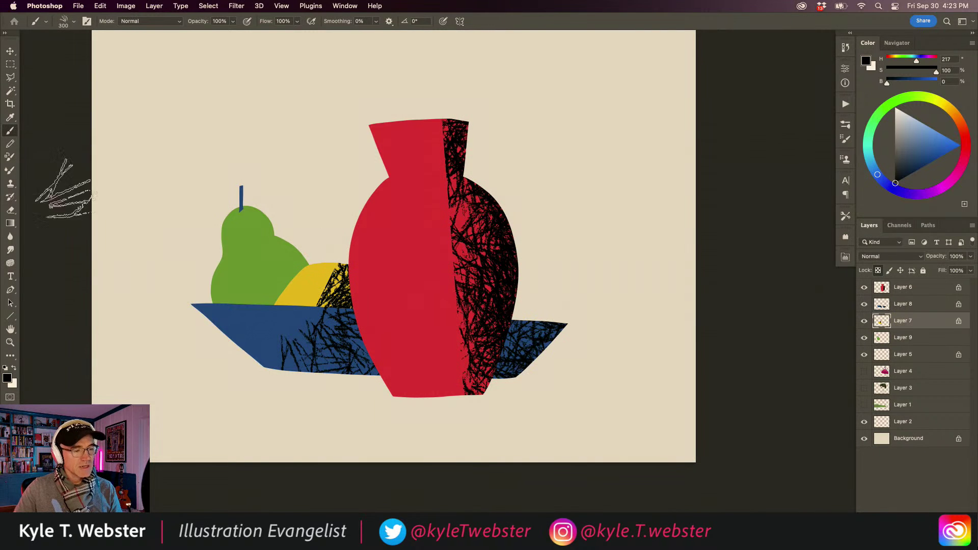
# Lock the pear layer's transparency, lasso the pear's right side, hatch it in black with Stix, and deselect
pyautogui.press('l')
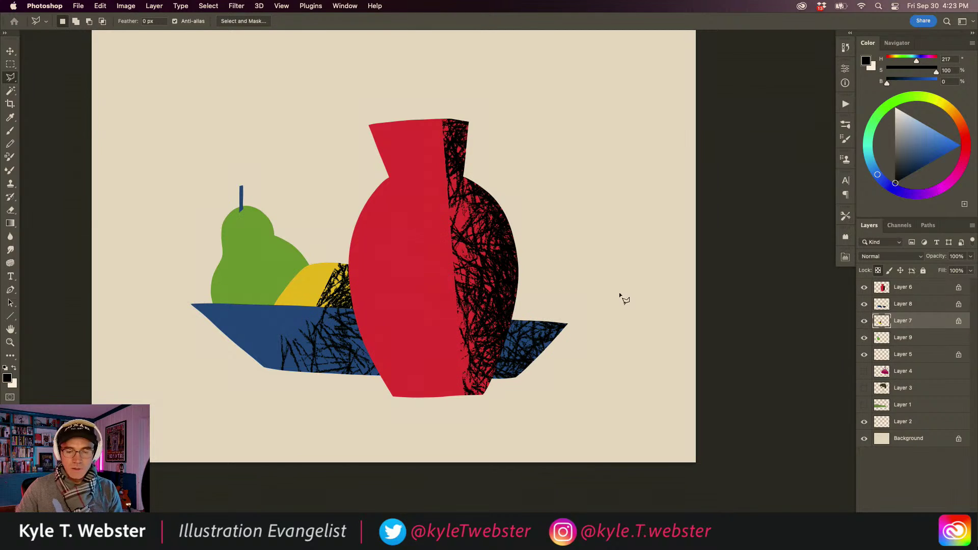
pyautogui.click(879, 339)
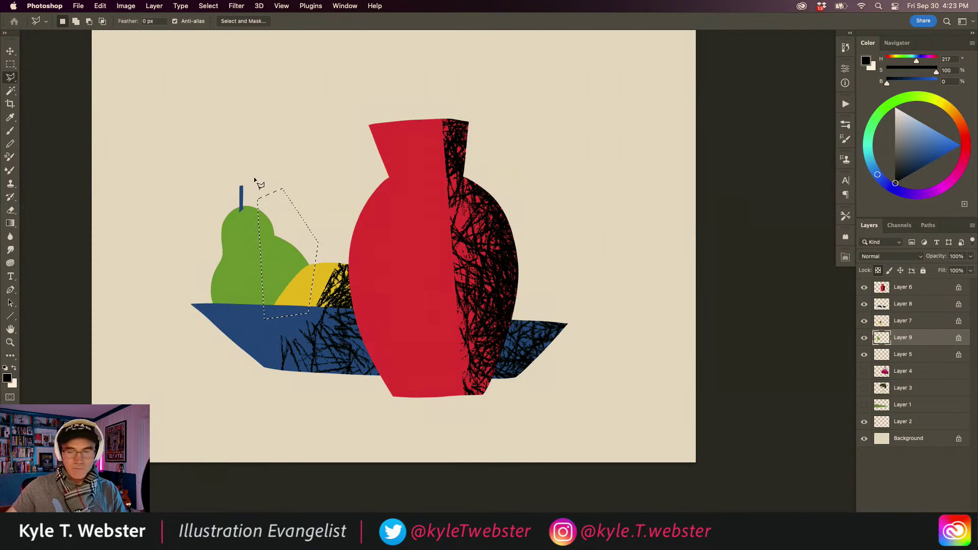
pyautogui.press('b')
pyautogui.moveTo(257, 179)
pyautogui.mouseDown()
pyautogui.moveTo(288, 208)
pyautogui.moveTo(277, 214)
pyautogui.moveTo(295, 203)
pyautogui.moveTo(263, 188)
pyautogui.moveTo(285, 300)
pyautogui.mouseUp()
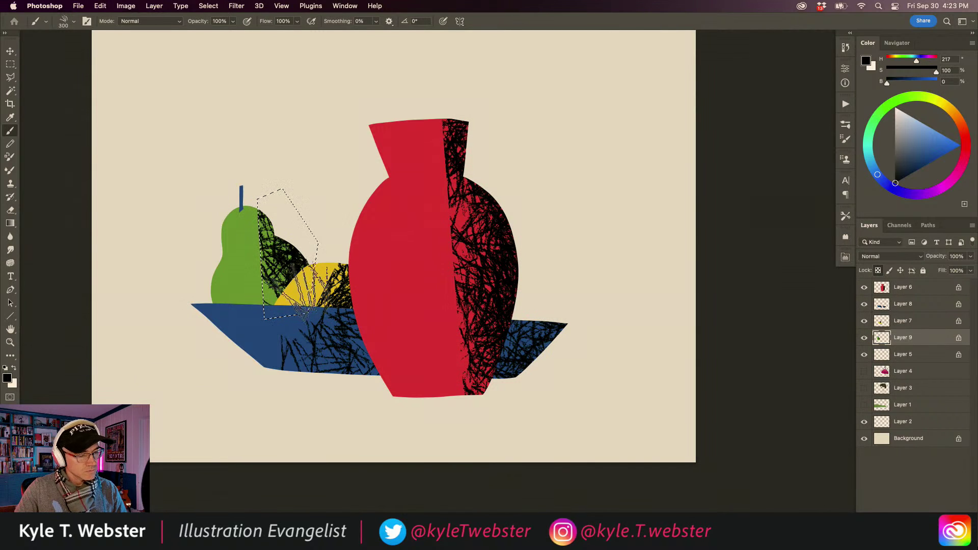
pyautogui.press('super+d')
pyautogui.press('super+minus')
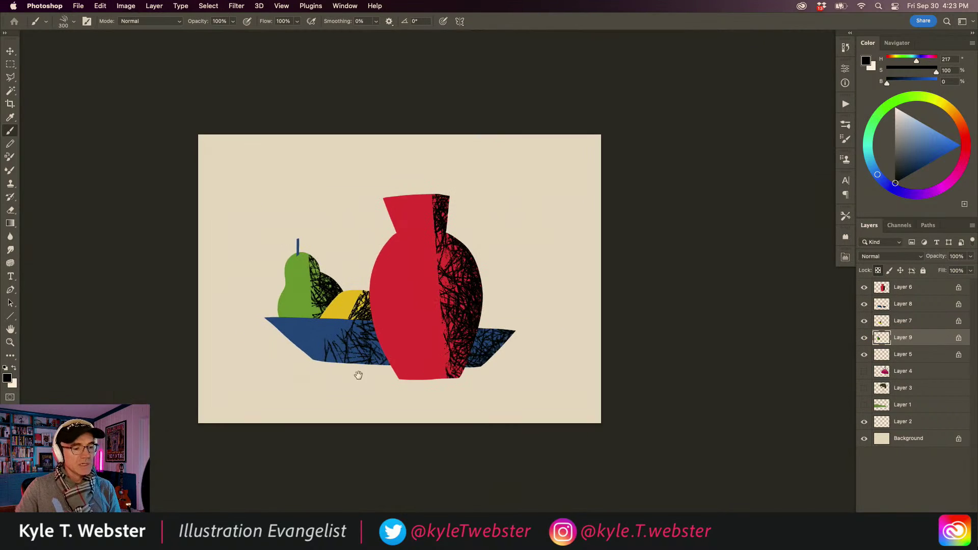
# Merge the still-life layers from Layer 6 down to Layer 5 into one layer and hide it
pyautogui.moveTo(235, 377); pyautogui.dragTo(258, 362)
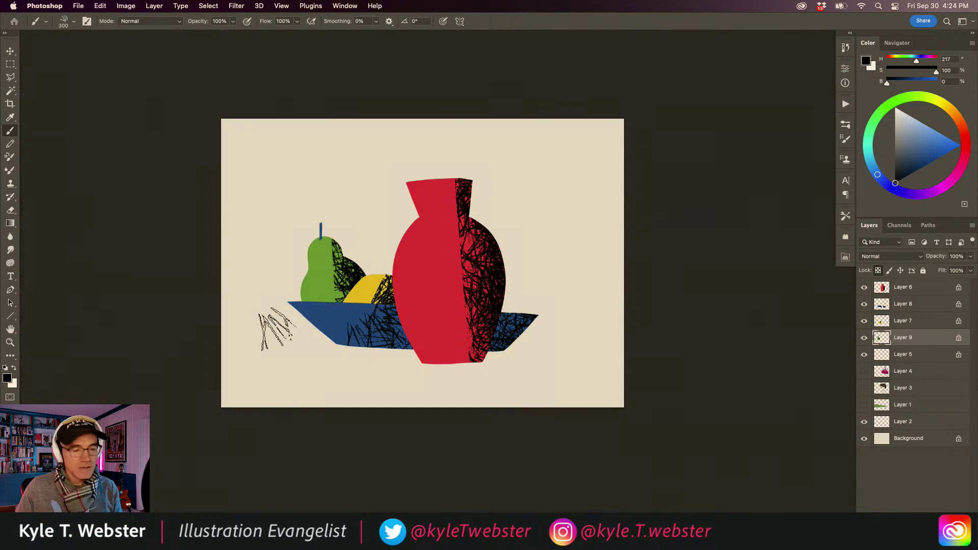
pyautogui.press('super+plus')
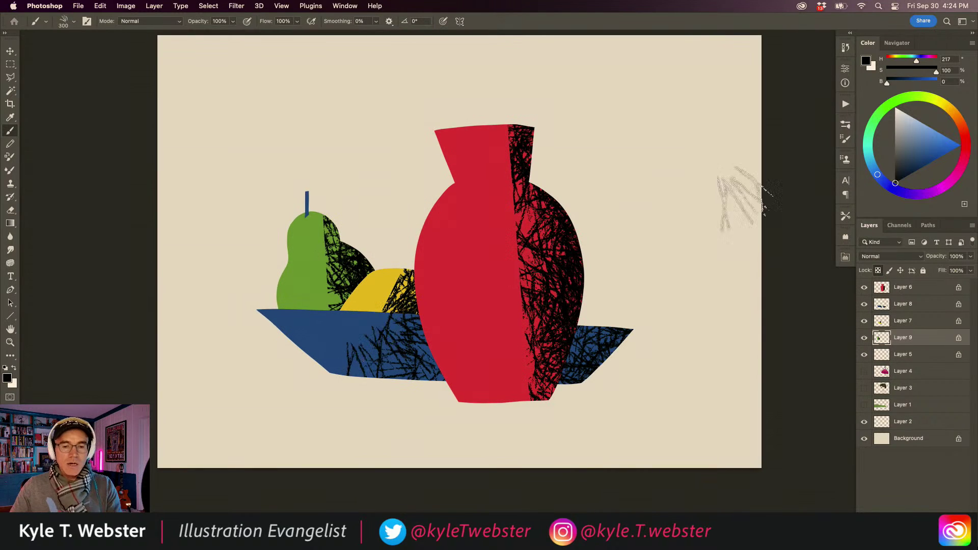
pyautogui.click(845, 126)
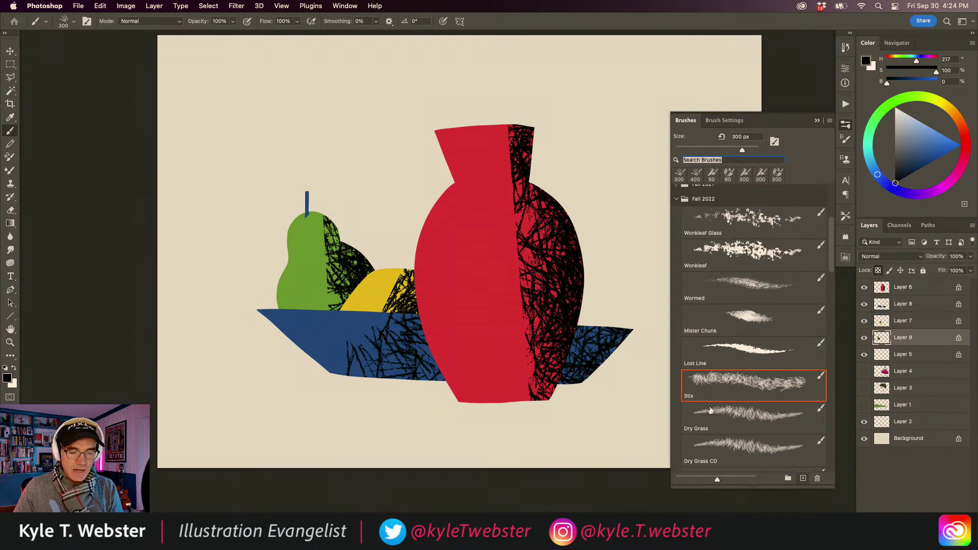
pyautogui.click(881, 289)
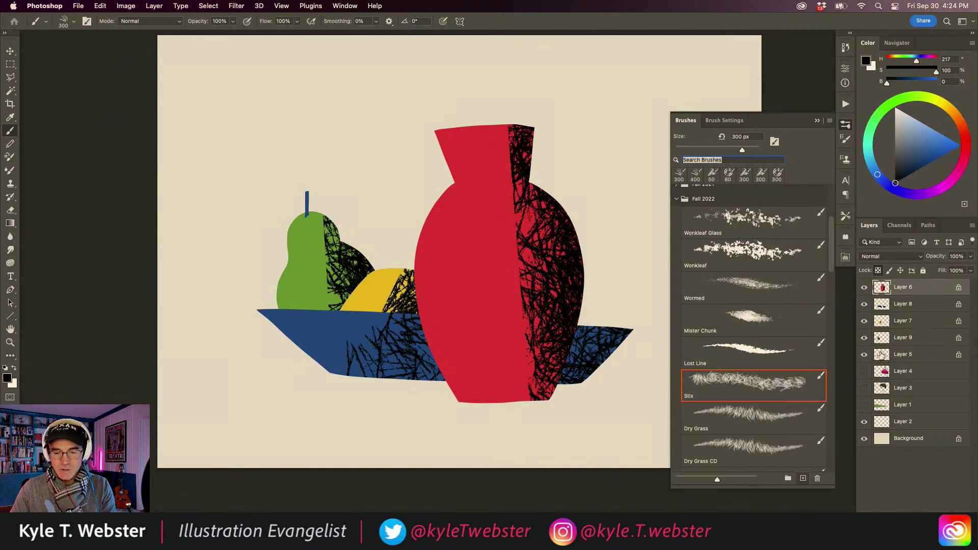
pyautogui.keyDown('shift'); pyautogui.click(881, 354); pyautogui.keyUp('shift')
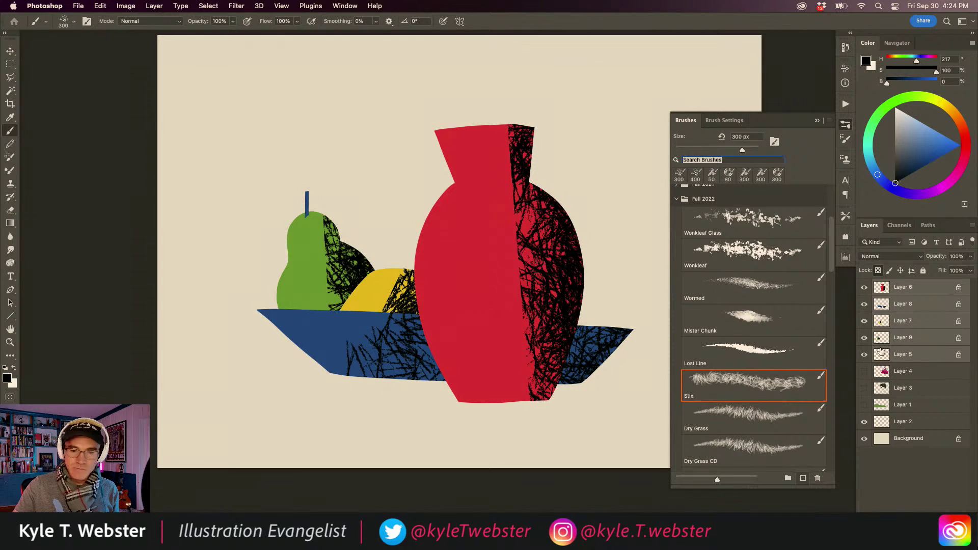
pyautogui.press('super+e')
pyautogui.click(866, 288)
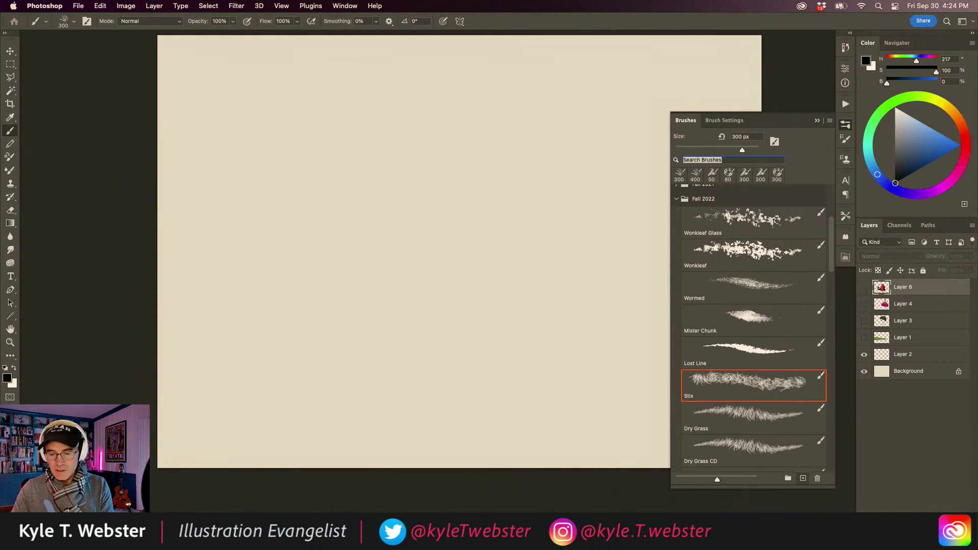
# On a new layer, paint a dense black grass field across the canvas's lower half with the 400 px Dry Grass brush
pyautogui.press('super+shift+alt+n')
pyautogui.click(749, 414)
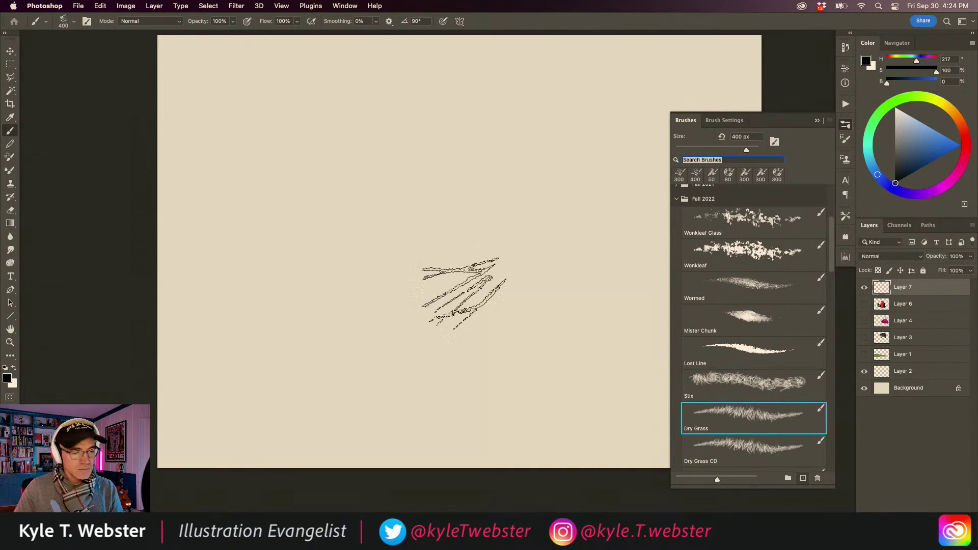
pyautogui.moveTo(461, 289); pyautogui.dragTo(404, 317)
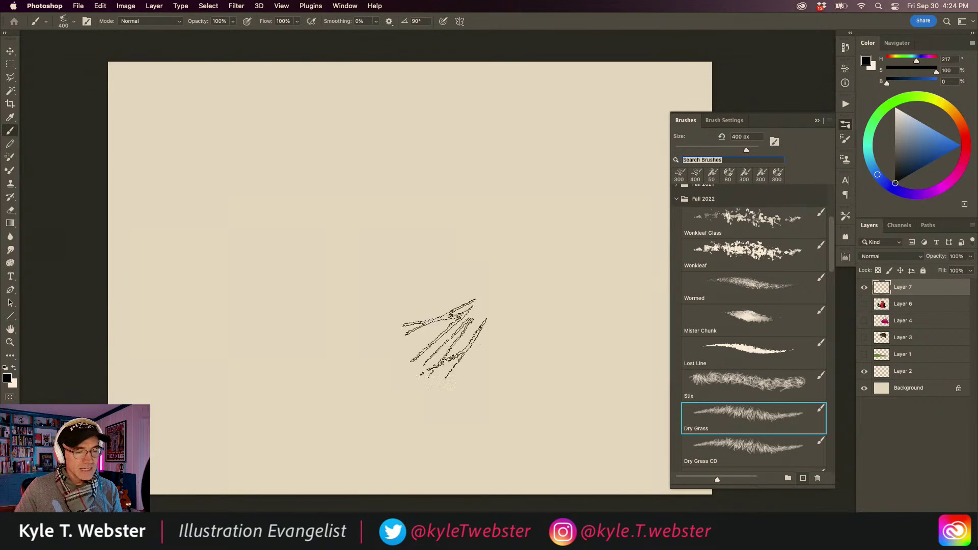
pyautogui.keyDown('alt'); pyautogui.keyDown('super'); pyautogui.click(416, 301); pyautogui.keyUp('super'); pyautogui.keyUp('alt')
pyautogui.keyDown('alt'); pyautogui.keyDown('super'); pyautogui.click(392, 300); pyautogui.keyUp('super'); pyautogui.keyUp('alt')
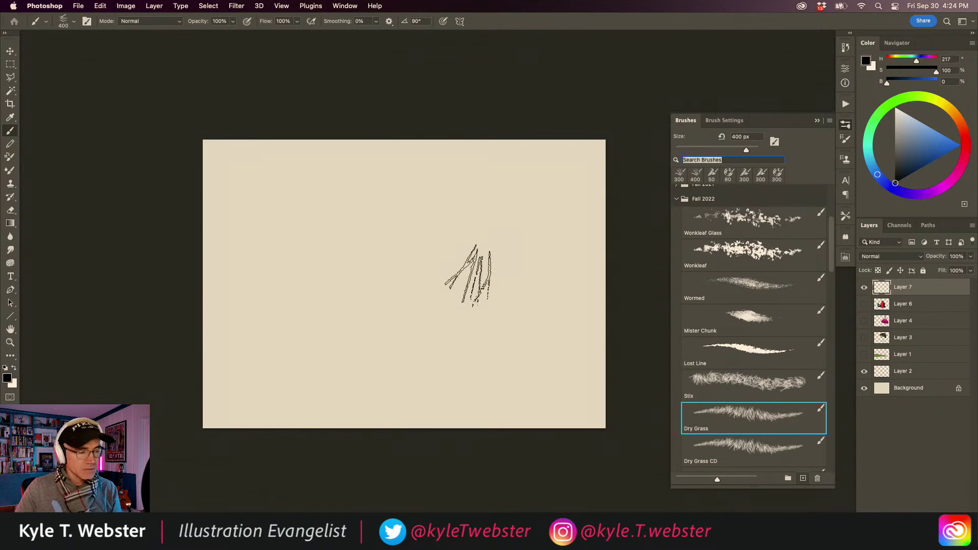
pyautogui.moveTo(618, 305); pyautogui.dragTo(182, 308)
pyautogui.moveTo(454, 311)
pyautogui.mouseDown()
pyautogui.moveTo(439, 321)
pyautogui.moveTo(484, 332)
pyautogui.moveTo(302, 343)
pyautogui.moveTo(640, 382)
pyautogui.moveTo(127, 371)
pyautogui.moveTo(607, 392)
pyautogui.moveTo(301, 398)
pyautogui.moveTo(515, 437)
pyautogui.moveTo(443, 390)
pyautogui.moveTo(296, 364)
pyautogui.moveTo(560, 341)
pyautogui.moveTo(657, 316)
pyautogui.moveTo(448, 280)
pyautogui.moveTo(175, 311)
pyautogui.moveTo(553, 347)
pyautogui.moveTo(454, 327)
pyautogui.moveTo(615, 384)
pyautogui.moveTo(570, 428)
pyautogui.moveTo(509, 397)
pyautogui.moveTo(509, 382)
pyautogui.moveTo(439, 377)
pyautogui.mouseUp()
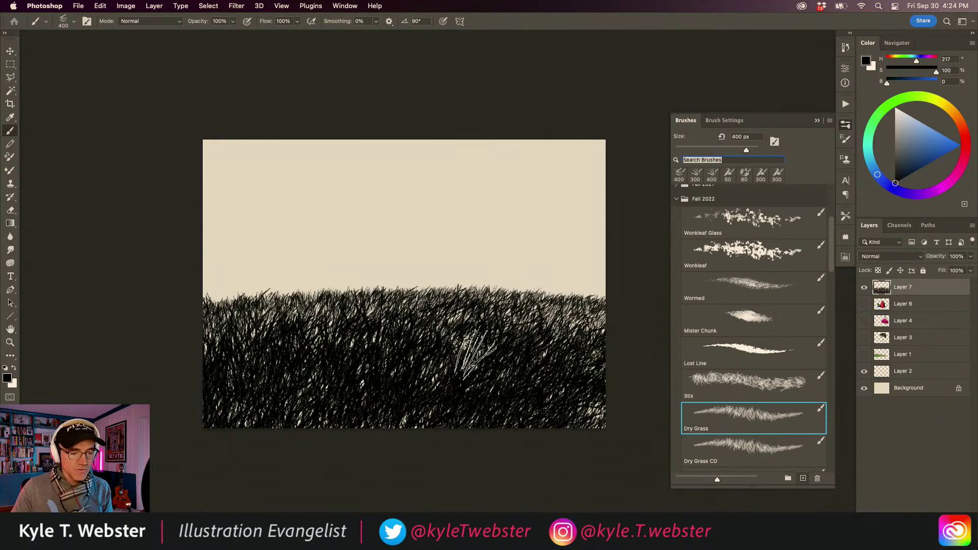
pyautogui.scroll(3, 446, 359)
pyautogui.hscroll(2, 280, 391)
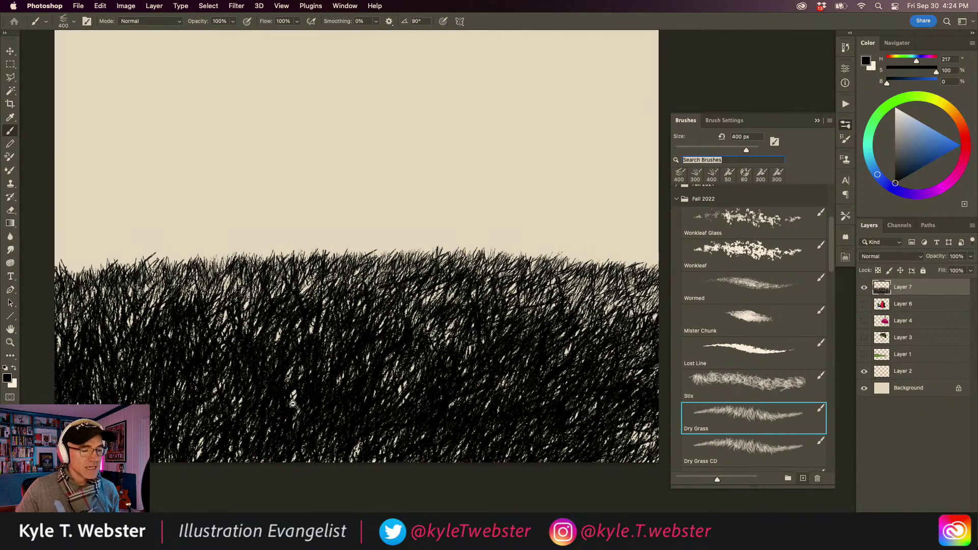
pyautogui.scroll(-2, 293, 404)
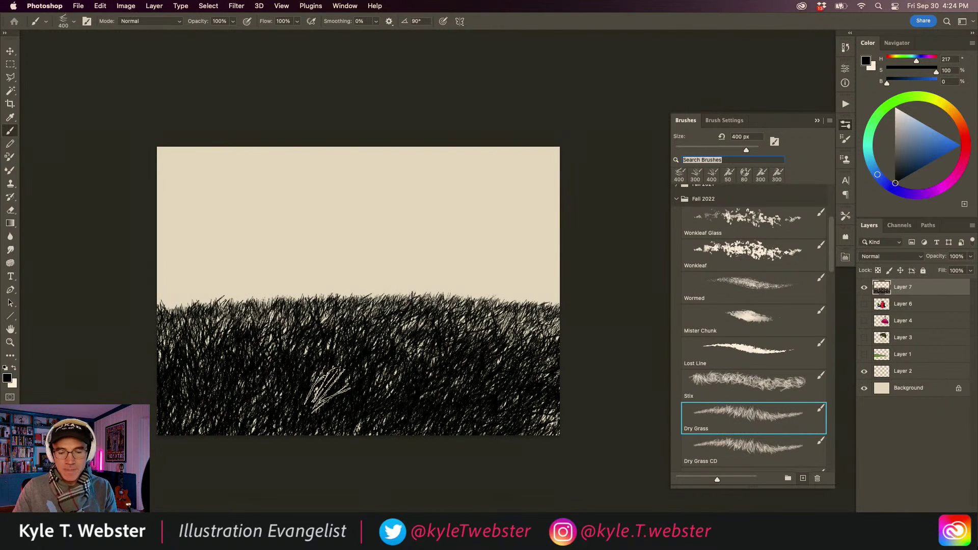
# Hide the black grass layer and, on a new layer, paint a brown (H 39, S 74, B 56) Dry Grass field across the lower half
pyautogui.click(865, 288)
pyautogui.press('super+alt+shift+n')
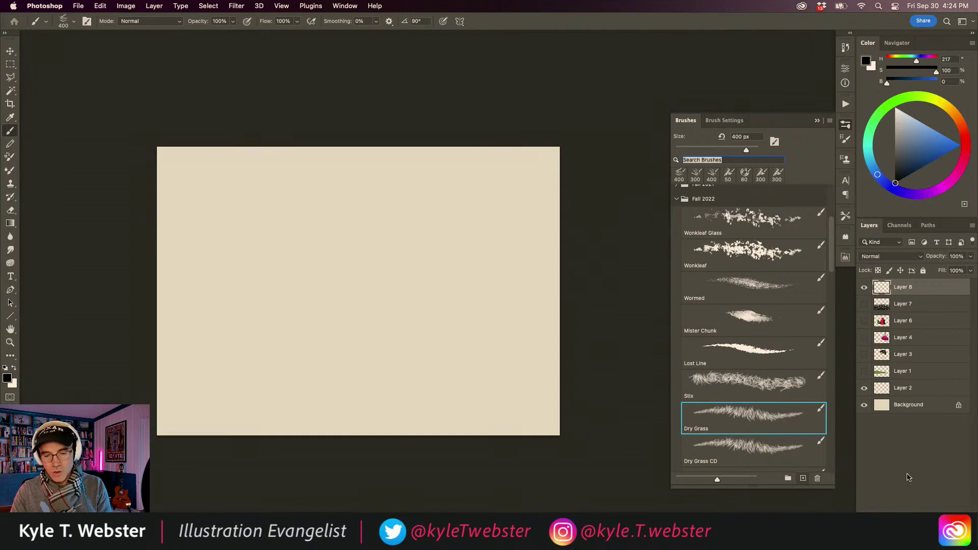
pyautogui.click(956, 114)
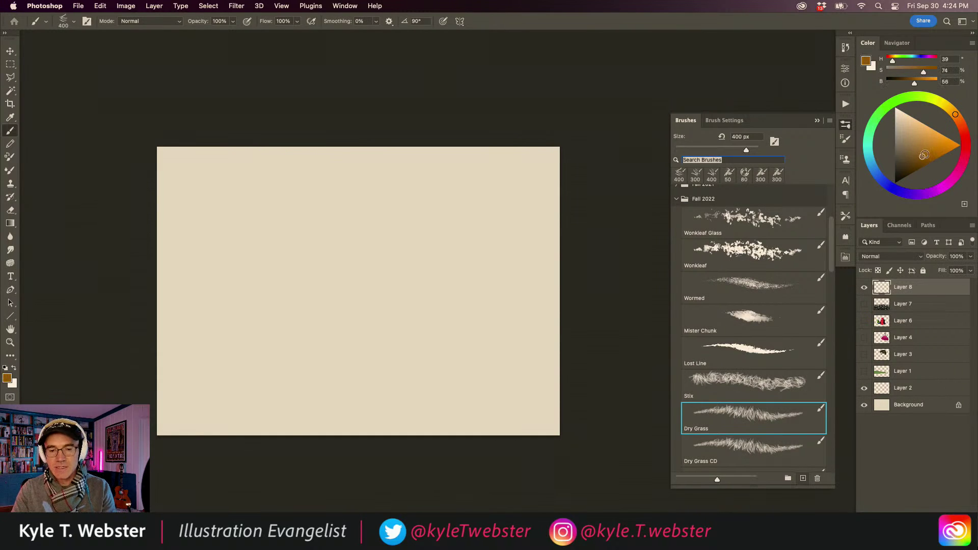
pyautogui.scroll(3, 403, 330)
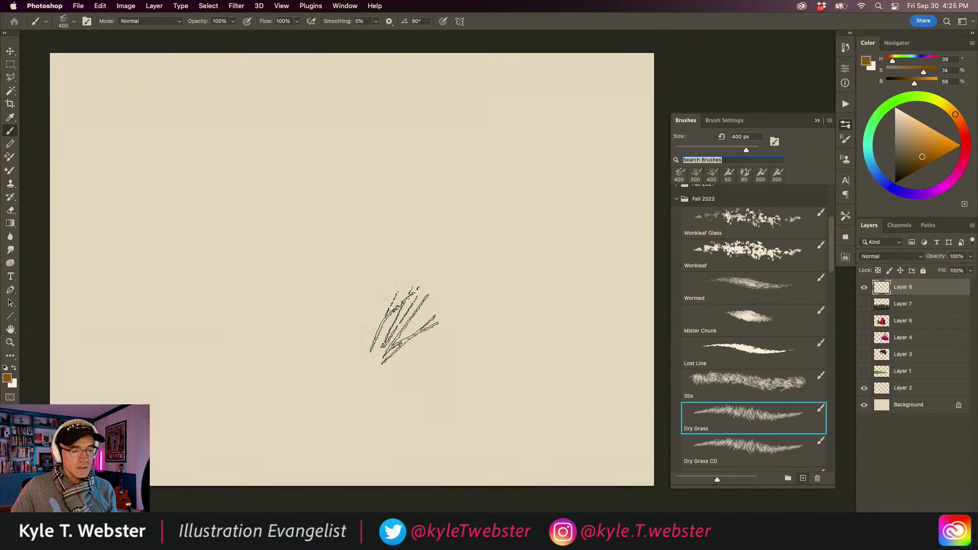
pyautogui.scroll(-3, 408, 352)
pyautogui.moveTo(606, 329)
pyautogui.mouseDown()
pyautogui.moveTo(414, 306)
pyautogui.moveTo(118, 333)
pyautogui.moveTo(612, 350)
pyautogui.moveTo(96, 364)
pyautogui.moveTo(601, 389)
pyautogui.mouseUp()
pyautogui.moveTo(272, 372)
pyautogui.mouseDown()
pyautogui.moveTo(622, 404)
pyautogui.moveTo(148, 393)
pyautogui.moveTo(635, 430)
pyautogui.moveTo(306, 437)
pyautogui.moveTo(240, 360)
pyautogui.moveTo(615, 368)
pyautogui.mouseUp()
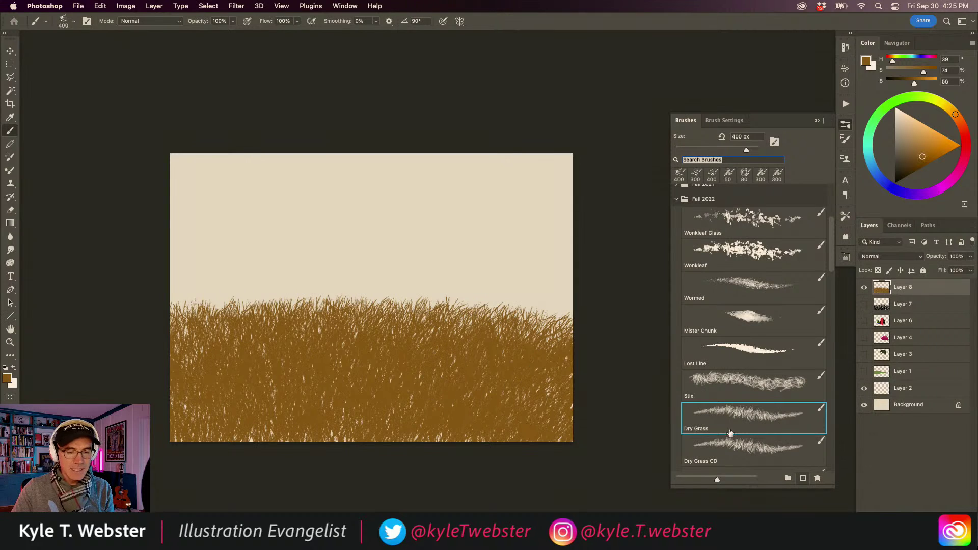
# With the 400 px Dry Grass CD brush, layer brown, light orange and pale cream strokes over the field, lightening towards the foreground
pyautogui.click(732, 445)
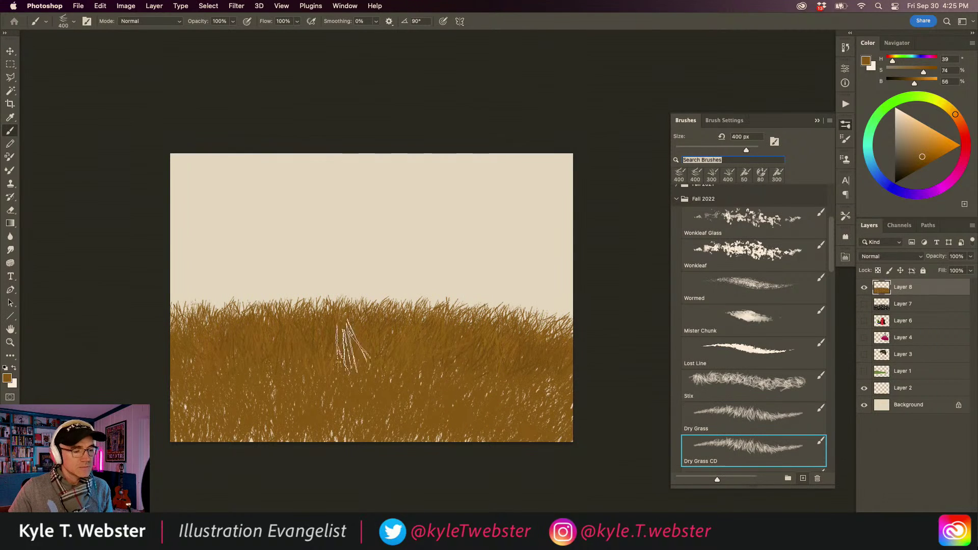
pyautogui.moveTo(153, 365)
pyautogui.mouseDown()
pyautogui.moveTo(563, 398)
pyautogui.moveTo(573, 421)
pyautogui.moveTo(199, 413)
pyautogui.moveTo(611, 443)
pyautogui.mouseUp()
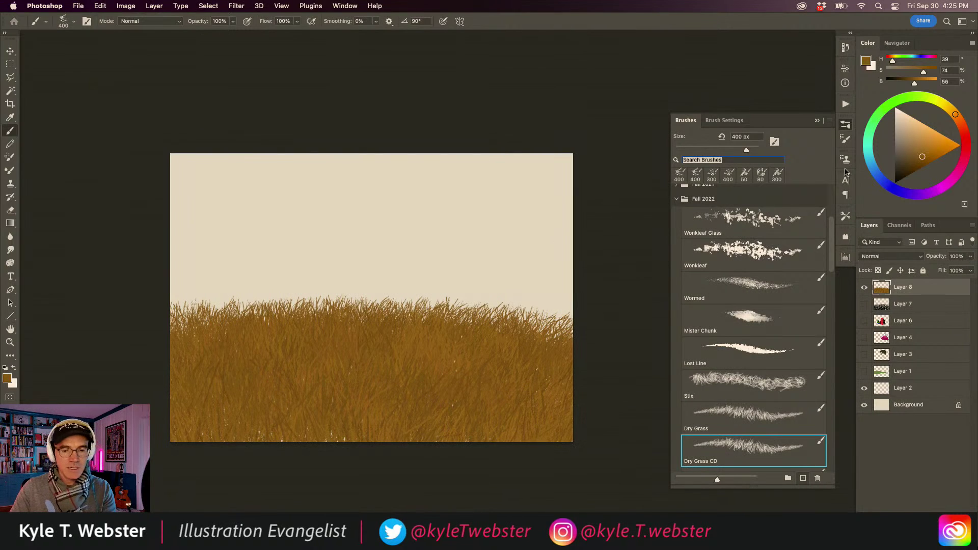
pyautogui.moveTo(456, 364)
pyautogui.mouseDown()
pyautogui.moveTo(504, 362)
pyautogui.moveTo(164, 375)
pyautogui.moveTo(588, 435)
pyautogui.moveTo(594, 458)
pyautogui.moveTo(127, 360)
pyautogui.moveTo(590, 350)
pyautogui.moveTo(87, 351)
pyautogui.mouseUp()
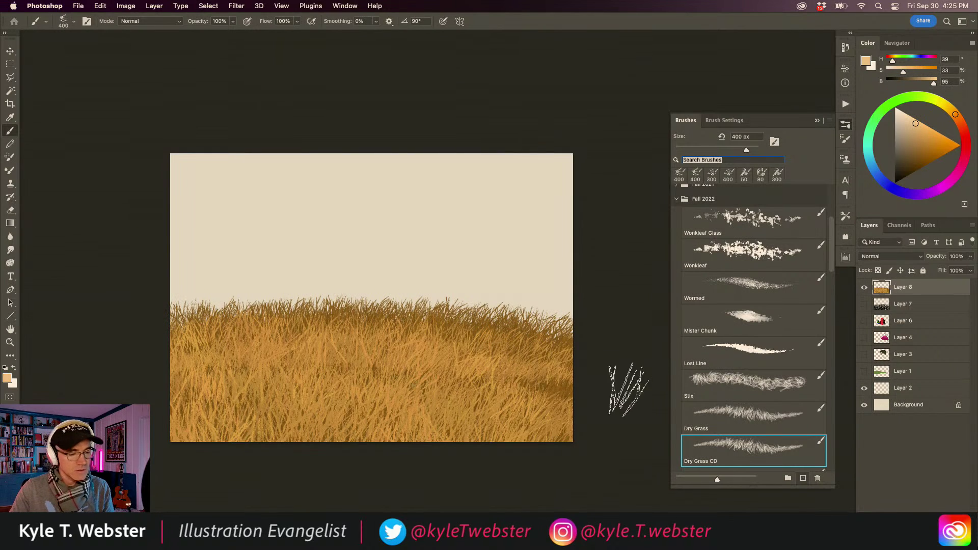
pyautogui.moveTo(627, 389)
pyautogui.mouseDown()
pyautogui.moveTo(158, 433)
pyautogui.moveTo(590, 419)
pyautogui.mouseUp()
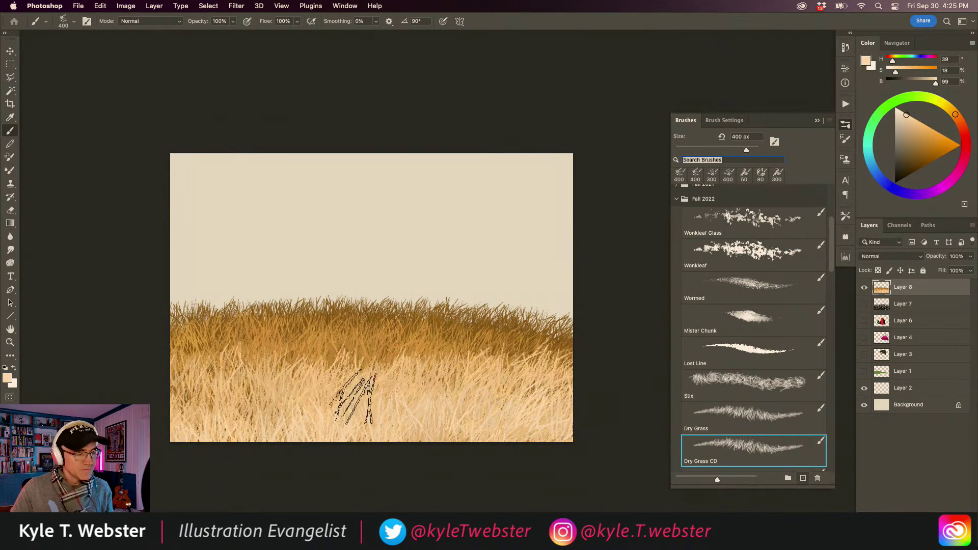
# On a new layer beneath the golden field, paint a dark grey (H 39, S 12, B 34) ridge of Dry Grass CD strokes along the horizon
pyautogui.click(873, 306)
pyautogui.press('super+alt+shift+n')
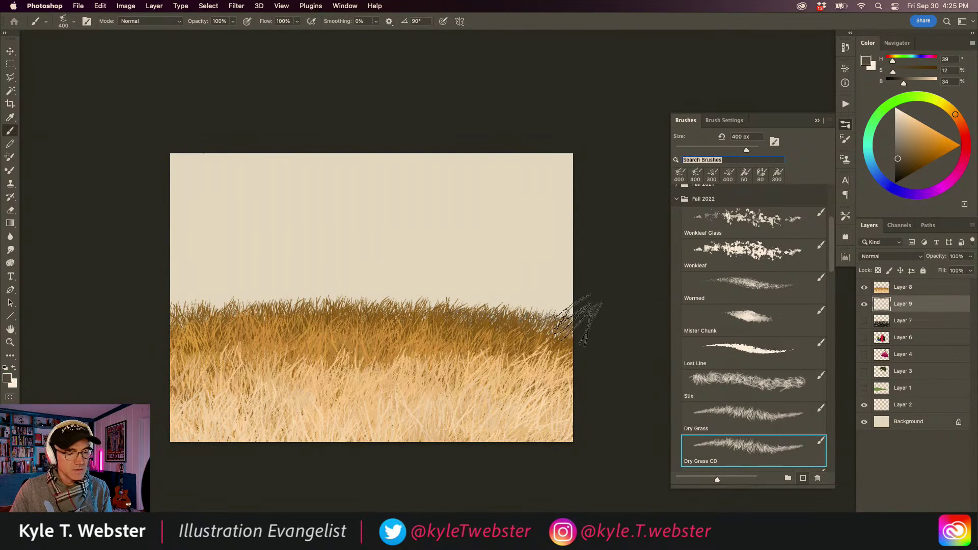
pyautogui.moveTo(570, 318)
pyautogui.mouseDown()
pyautogui.moveTo(509, 307)
pyautogui.moveTo(478, 314)
pyautogui.moveTo(517, 323)
pyautogui.moveTo(486, 306)
pyautogui.moveTo(373, 315)
pyautogui.moveTo(469, 305)
pyautogui.moveTo(573, 331)
pyautogui.mouseUp()
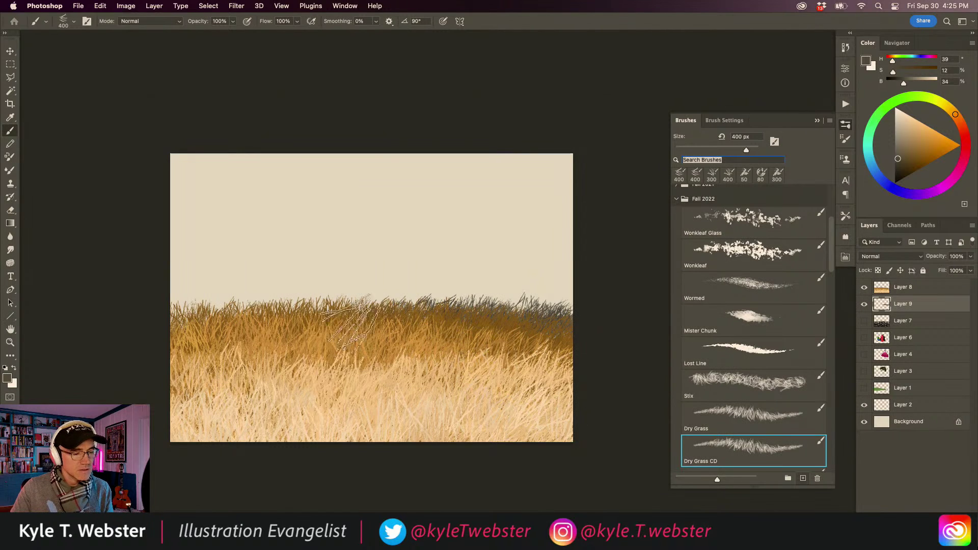
pyautogui.moveTo(284, 295)
pyautogui.mouseDown()
pyautogui.moveTo(318, 299)
pyautogui.moveTo(205, 292)
pyautogui.moveTo(216, 297)
pyautogui.moveTo(164, 302)
pyautogui.moveTo(257, 309)
pyautogui.moveTo(193, 301)
pyautogui.moveTo(131, 316)
pyautogui.mouseUp()
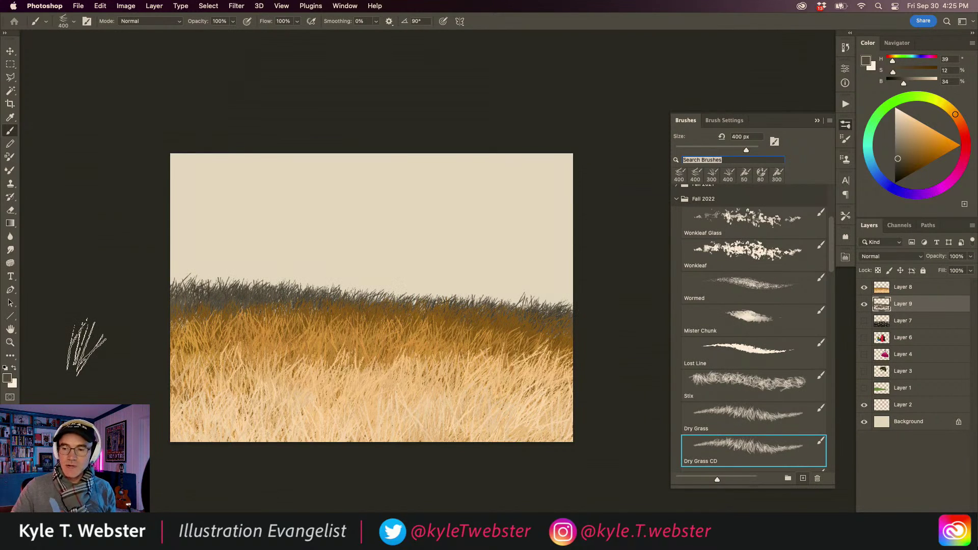
# Clear the grey ridge's strokes and delete its layer
pyautogui.press('super+a')
pyautogui.press('Delete')
pyautogui.press('super+d')
pyautogui.press('super+b')
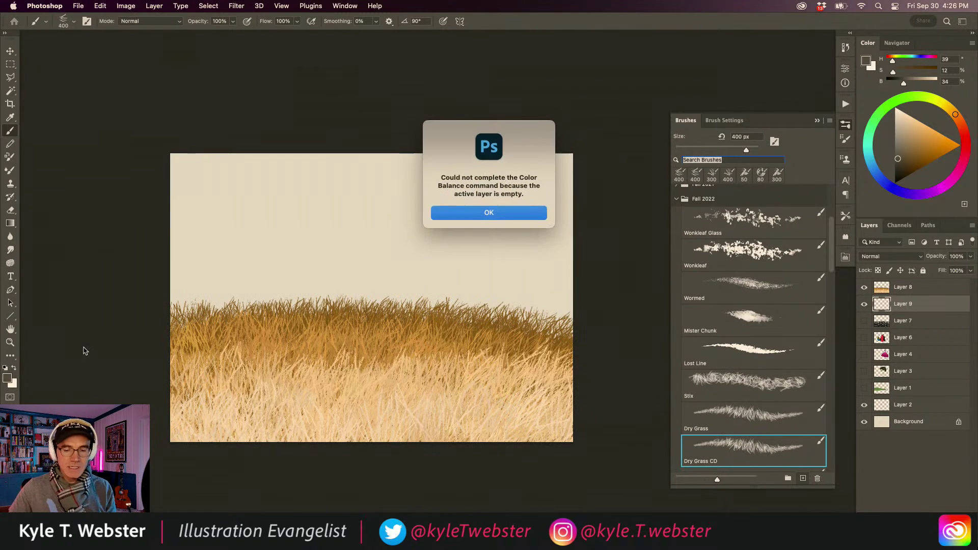
pyautogui.click(511, 214)
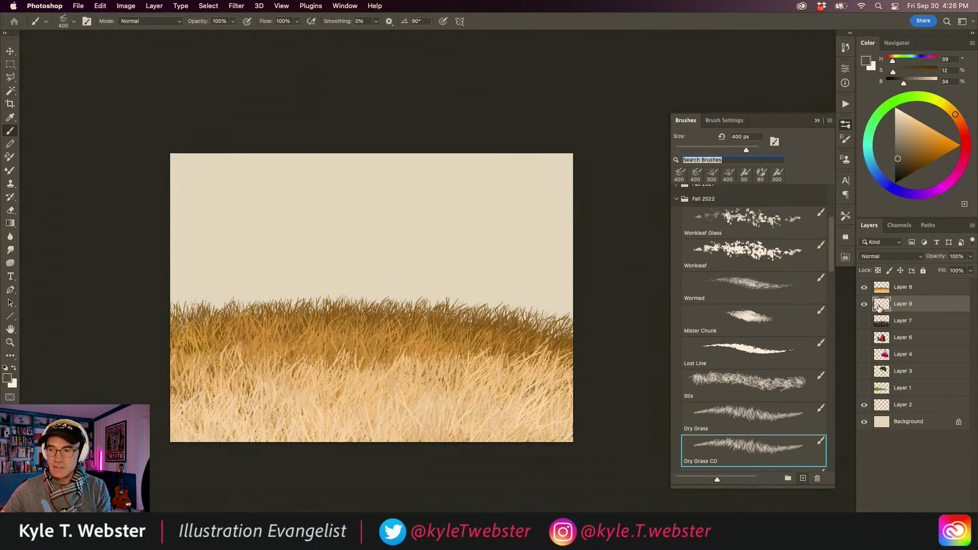
pyautogui.press('Delete')
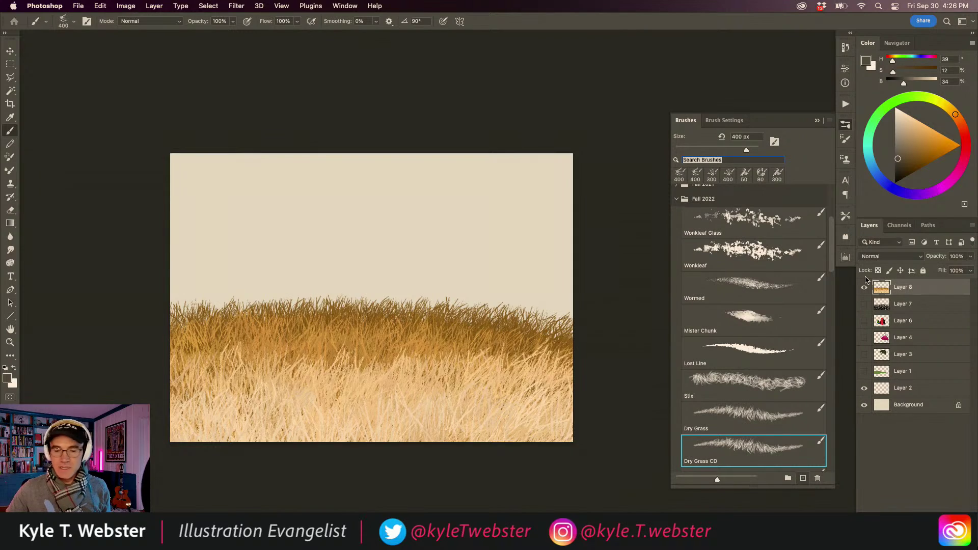
# Erase the whole golden grass field from Layer 8
pyautogui.click(420, 408)
pyautogui.moveTo(378, 421)
pyautogui.mouseDown()
pyautogui.moveTo(363, 415)
pyautogui.moveTo(395, 410)
pyautogui.mouseUp()
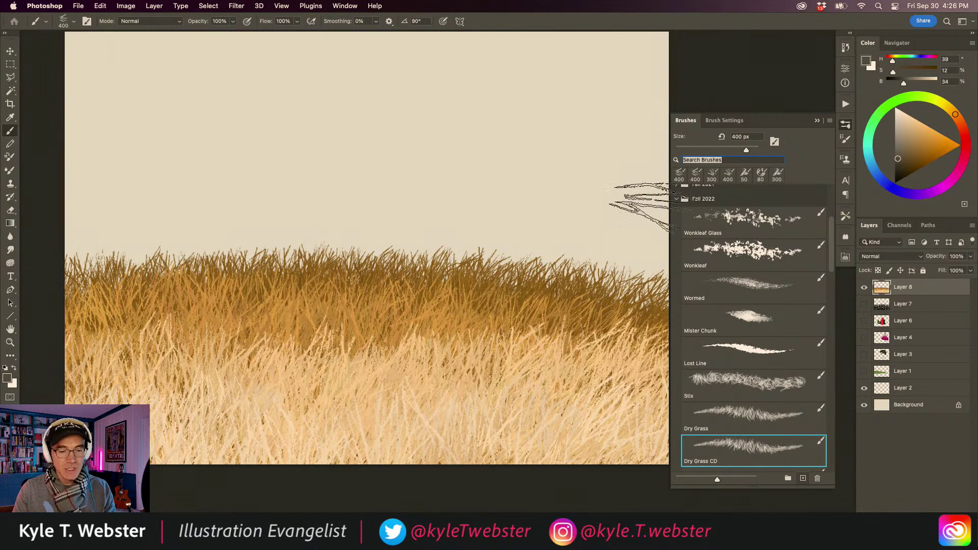
pyautogui.moveTo(831, 241); pyautogui.dragTo(832, 259)
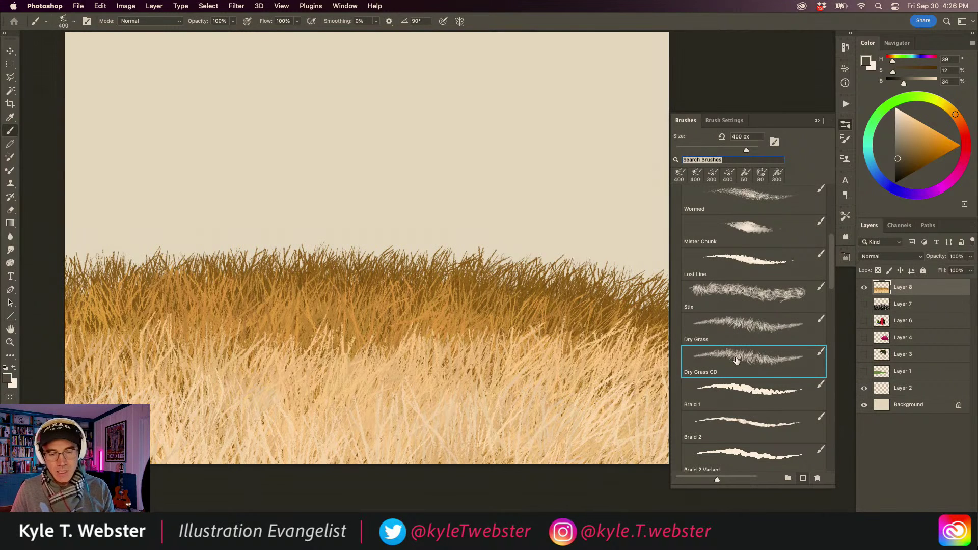
pyautogui.press('super+a')
pyautogui.press('BackSpace')
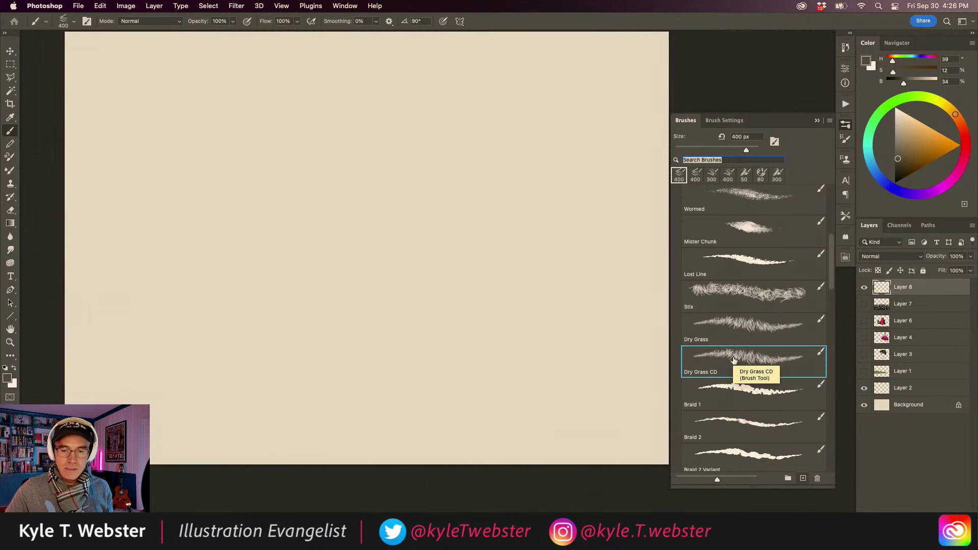
# Set the colour to blue (H 204, S 78, B 69) and paint a dense rectangular patch near the canvas's centre with Dry Grass CD
pyautogui.keyDown('alt'); pyautogui.click(407, 325); pyautogui.keyUp('alt')
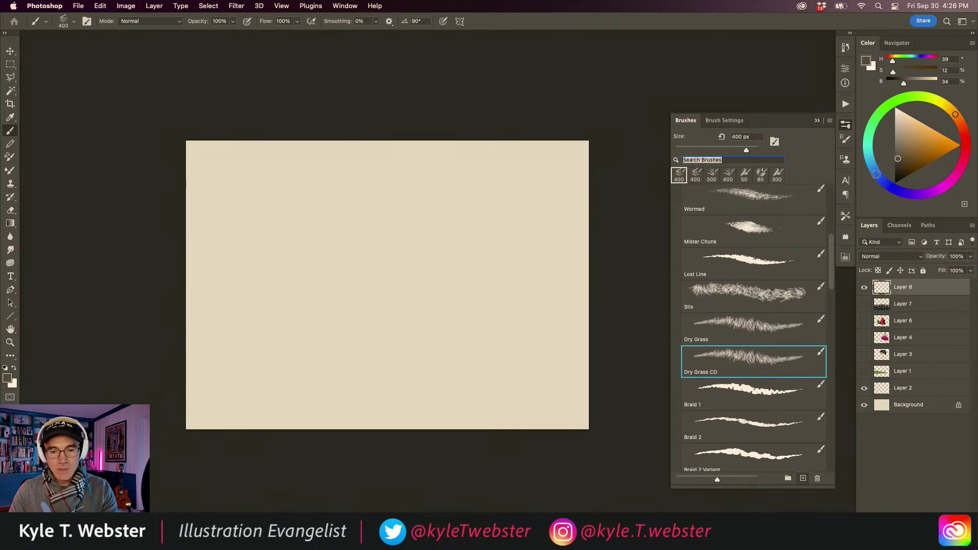
pyautogui.moveTo(898, 159); pyautogui.dragTo(934, 141)
pyautogui.click(871, 165)
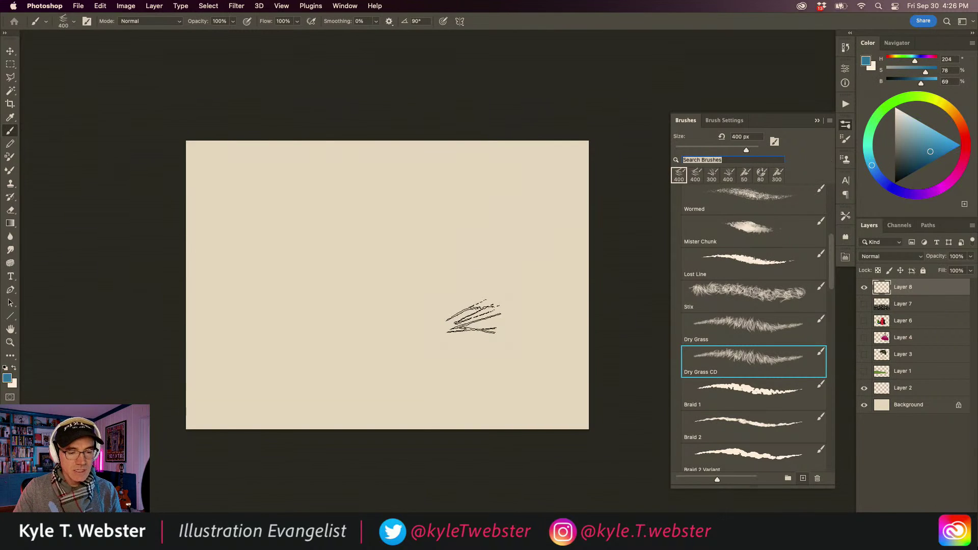
pyautogui.moveTo(473, 255)
pyautogui.mouseDown()
pyautogui.moveTo(477, 305)
pyautogui.moveTo(466, 306)
pyautogui.moveTo(461, 243)
pyautogui.moveTo(445, 319)
pyautogui.moveTo(423, 245)
pyautogui.moveTo(413, 244)
pyautogui.moveTo(397, 306)
pyautogui.moveTo(408, 323)
pyautogui.moveTo(430, 284)
pyautogui.moveTo(440, 321)
pyautogui.moveTo(462, 298)
pyautogui.moveTo(475, 318)
pyautogui.moveTo(485, 308)
pyautogui.moveTo(494, 319)
pyautogui.moveTo(438, 312)
pyautogui.moveTo(421, 323)
pyautogui.moveTo(404, 255)
pyautogui.moveTo(395, 262)
pyautogui.moveTo(409, 254)
pyautogui.moveTo(435, 254)
pyautogui.moveTo(467, 297)
pyautogui.moveTo(484, 287)
pyautogui.moveTo(501, 312)
pyautogui.moveTo(482, 319)
pyautogui.moveTo(440, 274)
pyautogui.moveTo(415, 264)
pyautogui.moveTo(392, 227)
pyautogui.mouseUp()
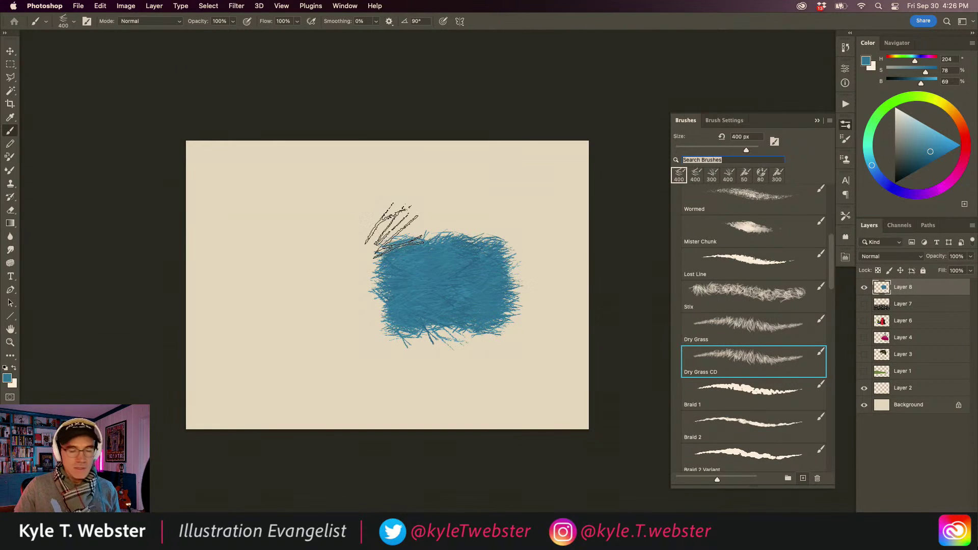
# Extend the blue patch's upper-left corner with more Dry Grass CD strokes and paint a smaller blue patch to its left
pyautogui.doubleClick(10, 342)
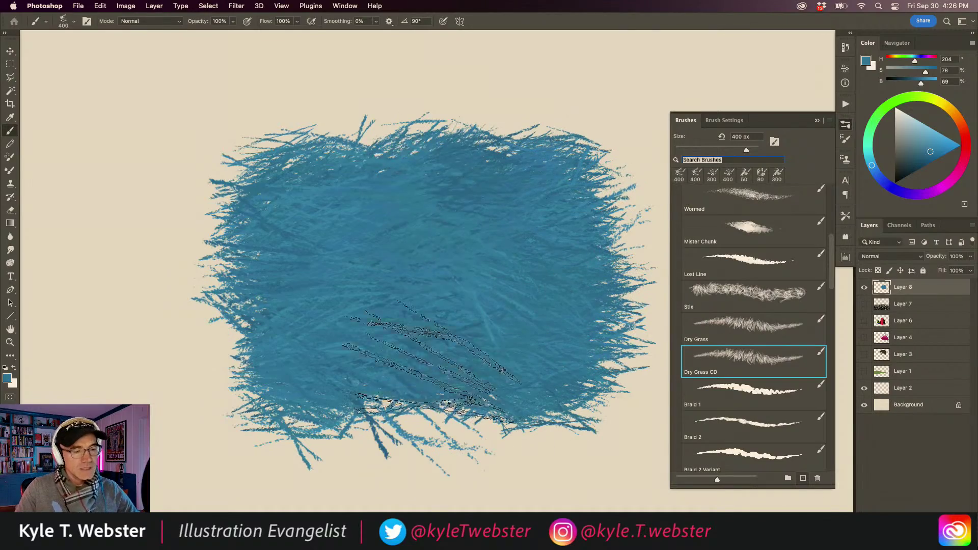
pyautogui.moveTo(313, 137)
pyautogui.mouseDown()
pyautogui.moveTo(309, 372)
pyautogui.moveTo(249, 119)
pyautogui.moveTo(247, 407)
pyautogui.mouseUp()
pyautogui.moveTo(263, 275); pyautogui.dragTo(376, 277)
pyautogui.press('super+minus')
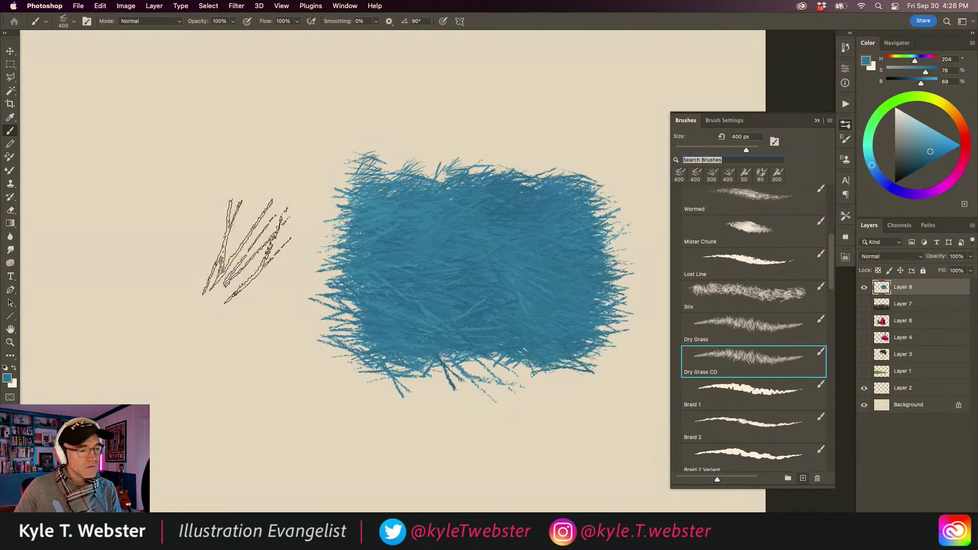
pyautogui.moveTo(275, 204)
pyautogui.mouseDown()
pyautogui.moveTo(160, 214)
pyautogui.moveTo(260, 232)
pyautogui.moveTo(82, 241)
pyautogui.moveTo(286, 257)
pyautogui.moveTo(117, 264)
pyautogui.moveTo(204, 273)
pyautogui.moveTo(139, 290)
pyautogui.moveTo(261, 307)
pyautogui.moveTo(94, 310)
pyautogui.moveTo(272, 332)
pyautogui.moveTo(105, 336)
pyautogui.moveTo(106, 290)
pyautogui.moveTo(272, 277)
pyautogui.moveTo(171, 262)
pyautogui.moveTo(149, 237)
pyautogui.moveTo(263, 227)
pyautogui.moveTo(83, 224)
pyautogui.moveTo(273, 201)
pyautogui.moveTo(144, 200)
pyautogui.moveTo(248, 191)
pyautogui.moveTo(96, 203)
pyautogui.moveTo(270, 221)
pyautogui.moveTo(88, 239)
pyautogui.moveTo(266, 247)
pyautogui.moveTo(101, 252)
pyautogui.moveTo(207, 264)
pyautogui.moveTo(128, 279)
pyautogui.moveTo(193, 300)
pyautogui.moveTo(147, 308)
pyautogui.moveTo(154, 322)
pyautogui.moveTo(193, 328)
pyautogui.moveTo(93, 329)
pyautogui.moveTo(234, 287)
pyautogui.moveTo(131, 257)
pyautogui.mouseUp()
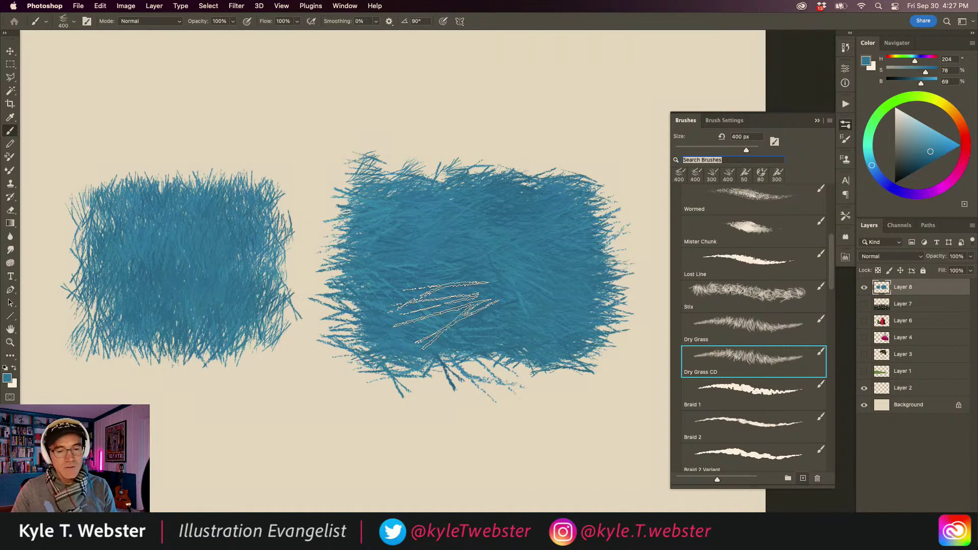
# Clear both blue patches and hatch a diagonal patch with Dry Grass CD in dark navy (H 204, S 71, B 16)
pyautogui.click(901, 172)
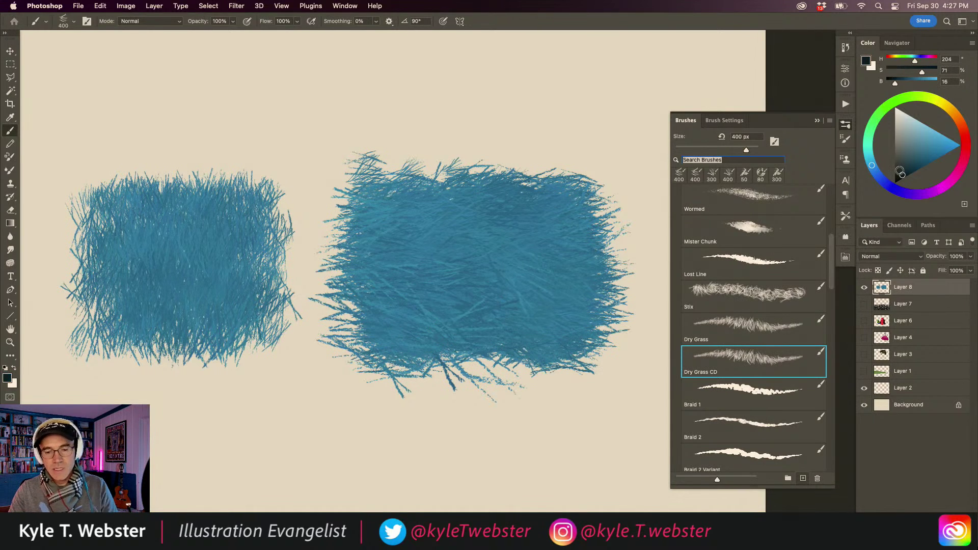
pyautogui.press('Delete')
pyautogui.moveTo(387, 306)
pyautogui.mouseDown()
pyautogui.moveTo(489, 278)
pyautogui.moveTo(540, 305)
pyautogui.moveTo(527, 329)
pyautogui.mouseUp()
pyautogui.moveTo(461, 257)
pyautogui.mouseDown()
pyautogui.moveTo(515, 326)
pyautogui.moveTo(398, 239)
pyautogui.moveTo(438, 311)
pyautogui.moveTo(393, 240)
pyautogui.moveTo(387, 250)
pyautogui.moveTo(494, 226)
pyautogui.moveTo(382, 229)
pyautogui.moveTo(496, 245)
pyautogui.moveTo(436, 240)
pyautogui.moveTo(474, 262)
pyautogui.moveTo(459, 285)
pyautogui.mouseUp()
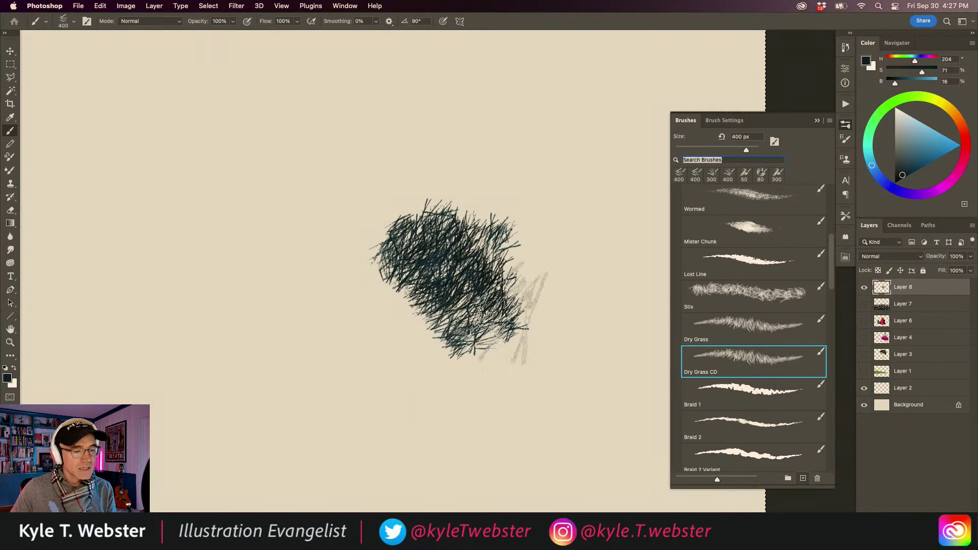
# Set the Dry Grass CD brush tip's spacing to 50% and paint a second navy patch left of the first, dense above and sparse below
pyautogui.click(702, 126)
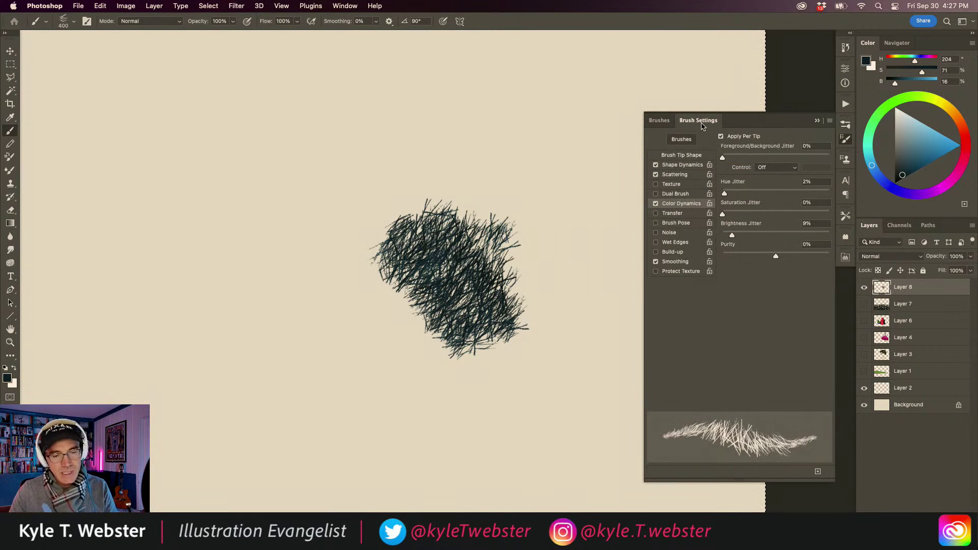
pyautogui.click(674, 155)
pyautogui.moveTo(734, 391); pyautogui.dragTo(749, 394)
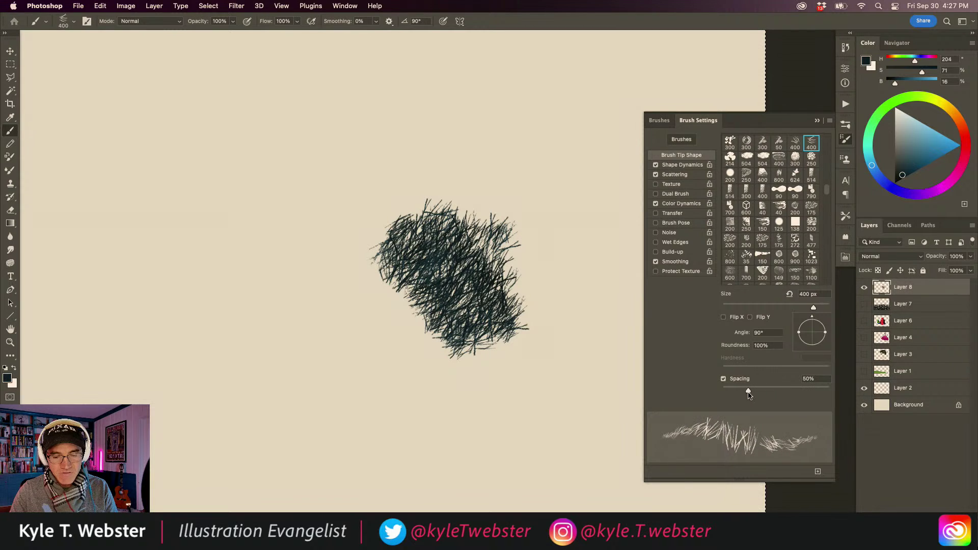
pyautogui.hscroll(-3, 332, 234)
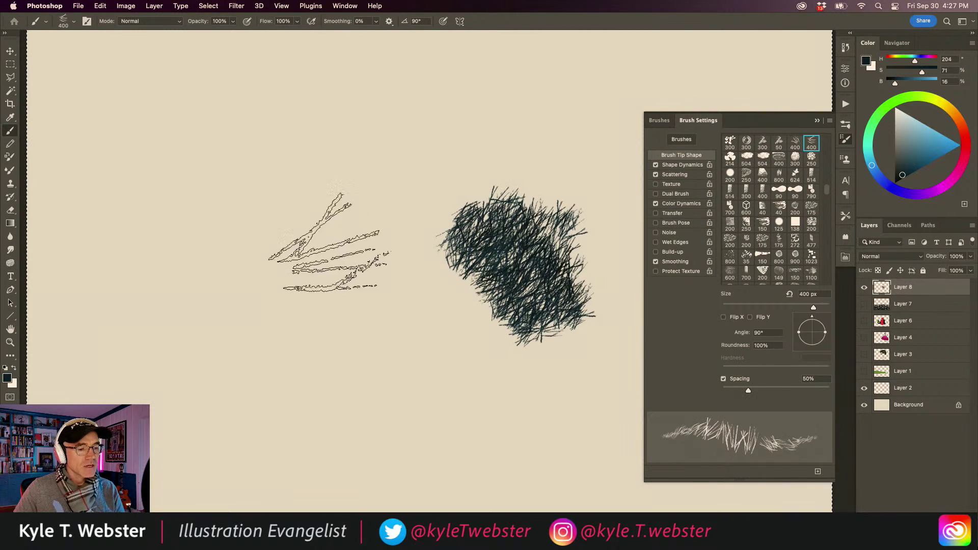
pyautogui.moveTo(292, 204)
pyautogui.mouseDown()
pyautogui.moveTo(378, 354)
pyautogui.moveTo(268, 214)
pyautogui.moveTo(339, 337)
pyautogui.moveTo(248, 215)
pyautogui.moveTo(311, 323)
pyautogui.moveTo(320, 359)
pyautogui.moveTo(221, 247)
pyautogui.moveTo(226, 240)
pyautogui.moveTo(305, 367)
pyautogui.moveTo(305, 206)
pyautogui.moveTo(397, 346)
pyautogui.moveTo(285, 214)
pyautogui.moveTo(310, 257)
pyautogui.moveTo(325, 321)
pyautogui.moveTo(173, 186)
pyautogui.moveTo(345, 216)
pyautogui.moveTo(274, 214)
pyautogui.moveTo(328, 227)
pyautogui.moveTo(231, 234)
pyautogui.moveTo(320, 204)
pyautogui.moveTo(241, 199)
pyautogui.moveTo(295, 193)
pyautogui.moveTo(236, 201)
pyautogui.moveTo(339, 208)
pyautogui.moveTo(236, 209)
pyautogui.moveTo(335, 233)
pyautogui.moveTo(222, 230)
pyautogui.moveTo(362, 253)
pyautogui.moveTo(218, 247)
pyautogui.moveTo(361, 270)
pyautogui.moveTo(240, 260)
pyautogui.moveTo(359, 277)
pyautogui.moveTo(257, 290)
pyautogui.moveTo(361, 311)
pyautogui.moveTo(257, 306)
pyautogui.moveTo(371, 326)
pyautogui.moveTo(254, 319)
pyautogui.moveTo(358, 346)
pyautogui.moveTo(231, 339)
pyautogui.moveTo(269, 301)
pyautogui.moveTo(300, 245)
pyautogui.moveTo(282, 188)
pyautogui.moveTo(325, 249)
pyautogui.moveTo(269, 203)
pyautogui.moveTo(300, 227)
pyautogui.moveTo(293, 254)
pyautogui.moveTo(244, 207)
pyautogui.moveTo(293, 191)
pyautogui.moveTo(300, 227)
pyautogui.moveTo(244, 240)
pyautogui.moveTo(303, 237)
pyautogui.moveTo(295, 249)
pyautogui.moveTo(260, 234)
pyautogui.moveTo(280, 255)
pyautogui.moveTo(234, 290)
pyautogui.moveTo(236, 270)
pyautogui.moveTo(346, 227)
pyautogui.moveTo(254, 219)
pyautogui.moveTo(315, 204)
pyautogui.moveTo(305, 212)
pyautogui.moveTo(259, 204)
pyautogui.moveTo(316, 174)
pyautogui.moveTo(232, 214)
pyautogui.moveTo(284, 175)
pyautogui.moveTo(219, 192)
pyautogui.mouseUp()
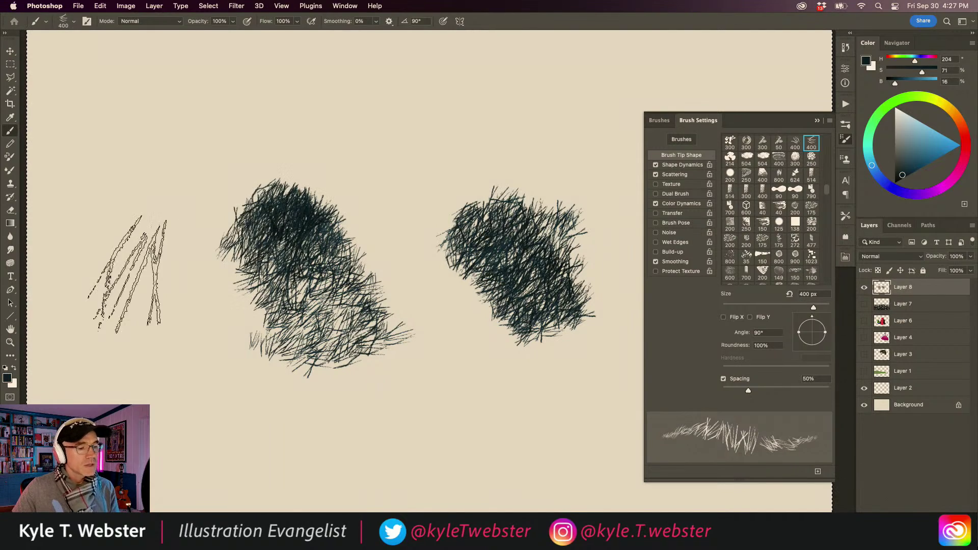
# Drop the current selection and outline an angular, slanted block inside the left navy patch with the Polygonal Lasso
pyautogui.press('l')
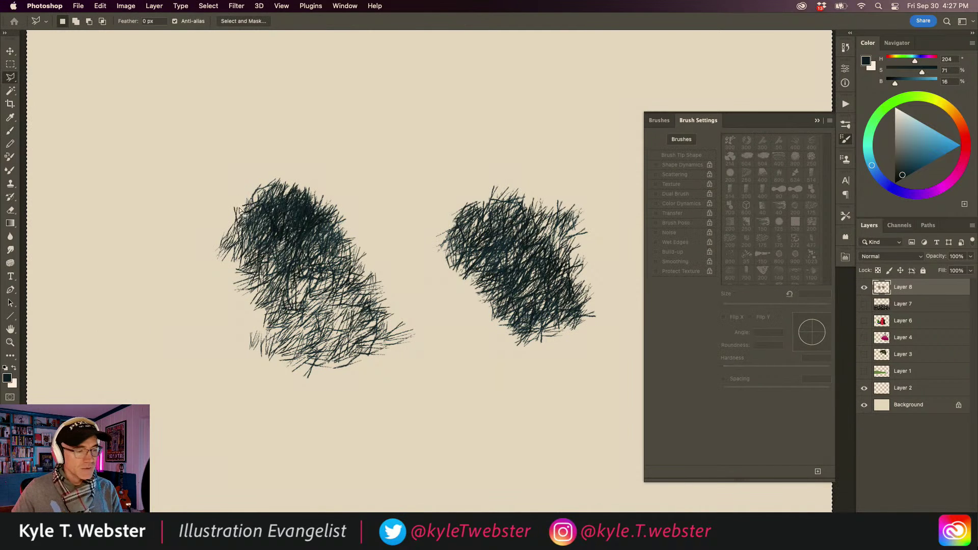
pyautogui.press('super+d')
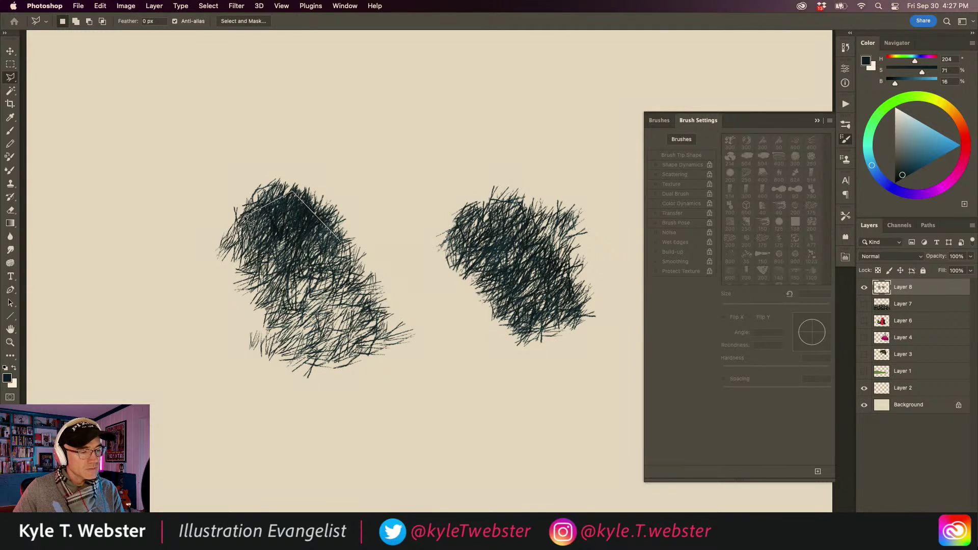
pyautogui.click(357, 275)
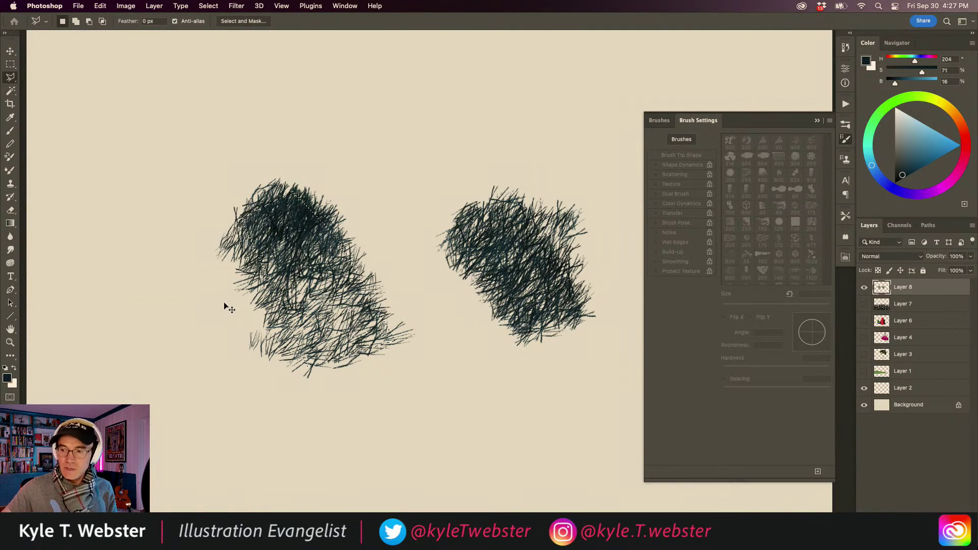
pyautogui.press('i')
pyautogui.press('Delete')
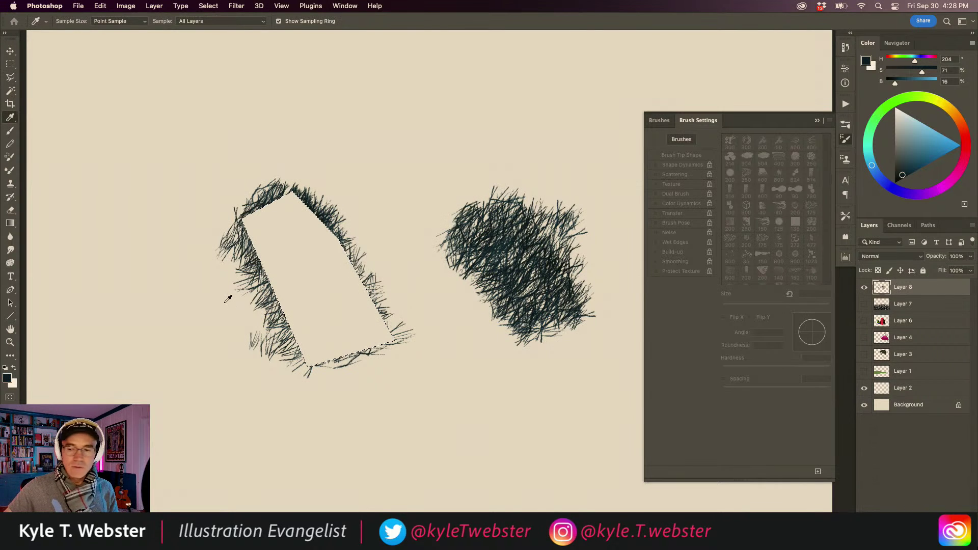
pyautogui.press('super+z')
# Invert the selection, delete everything outside the slanted block, and deselect
pyautogui.press('shift+super+i')
pyautogui.press('Delete')
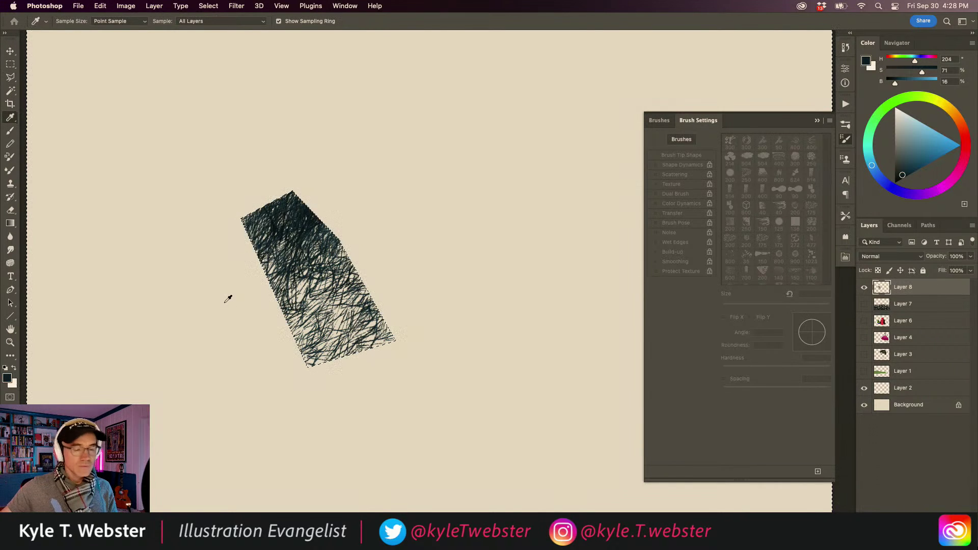
pyautogui.scroll(3, 299, 332)
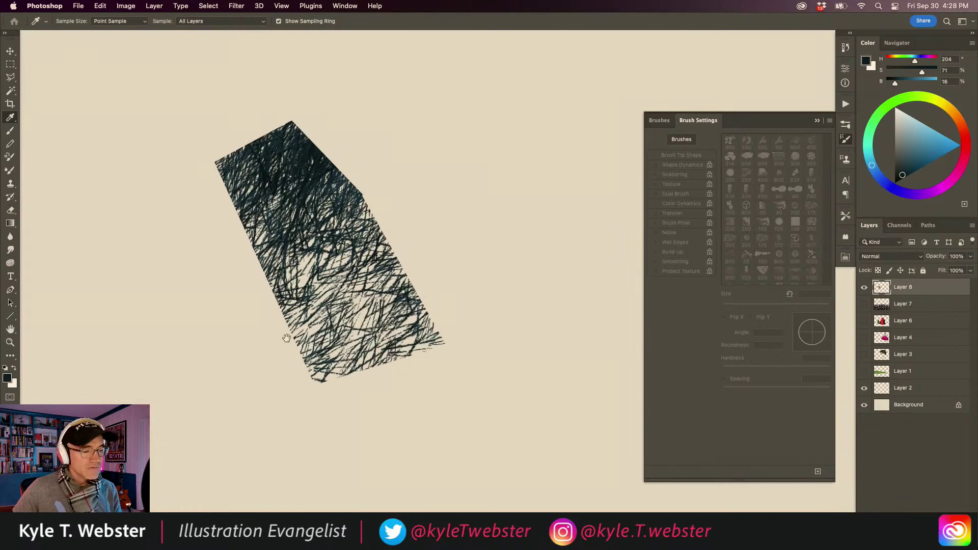
# Move the hatched navy block to the upper-right area of the canvas, leaving the middle free
pyautogui.moveTo(291, 313); pyautogui.dragTo(328, 318)
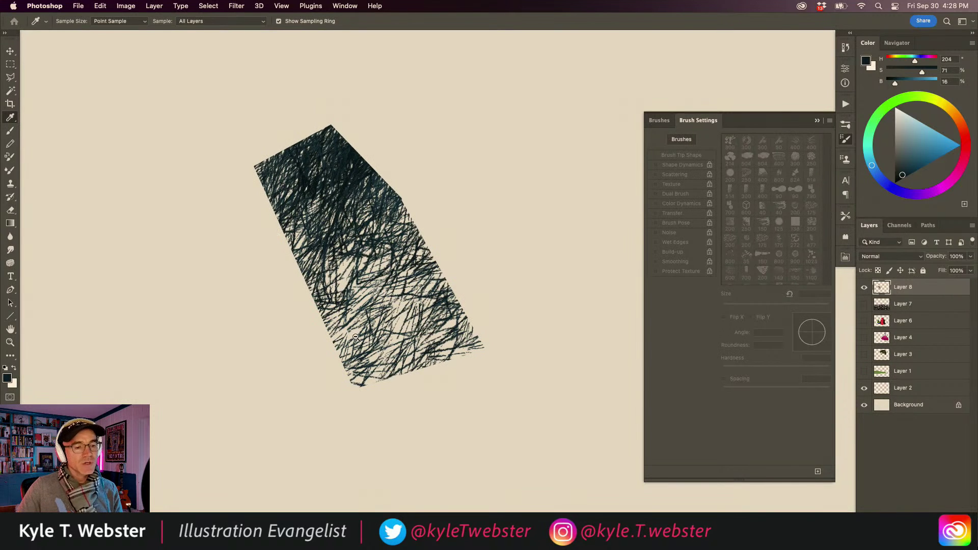
pyautogui.scroll(-3, 356, 337)
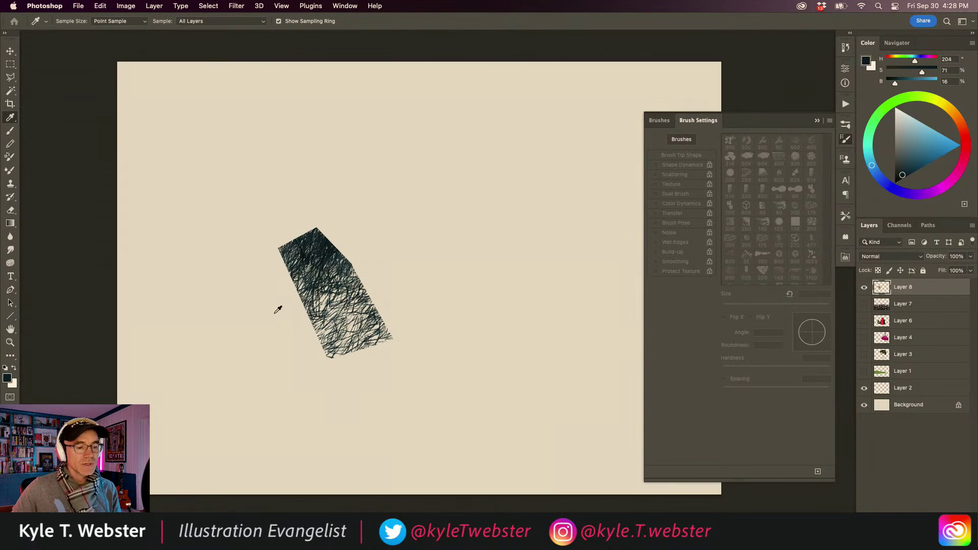
pyautogui.press('b')
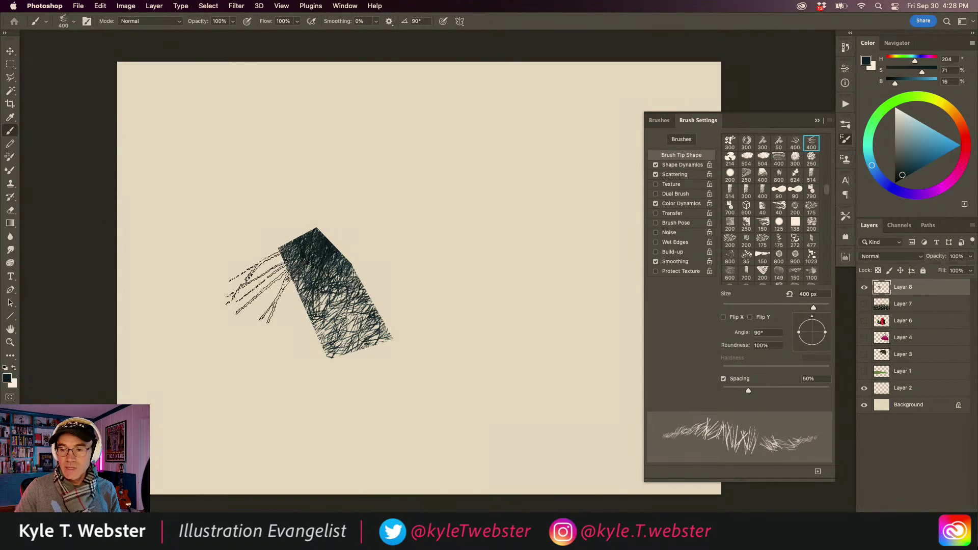
pyautogui.moveTo(308, 236); pyautogui.dragTo(523, 148)
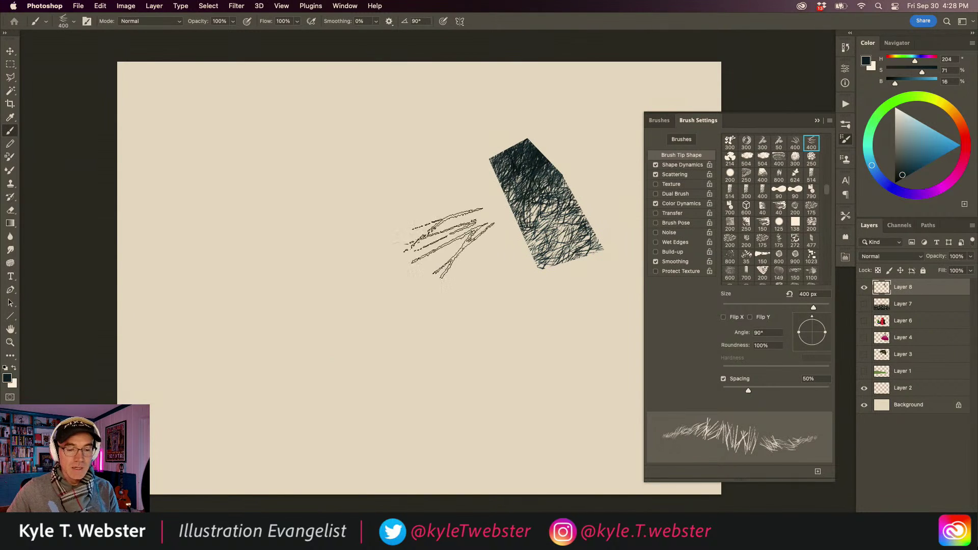
# Using the Lost Line brush, sketch a face beside the hatched block with jawline, closed eyes, nose, mouth and a shaded neck
pyautogui.click(658, 121)
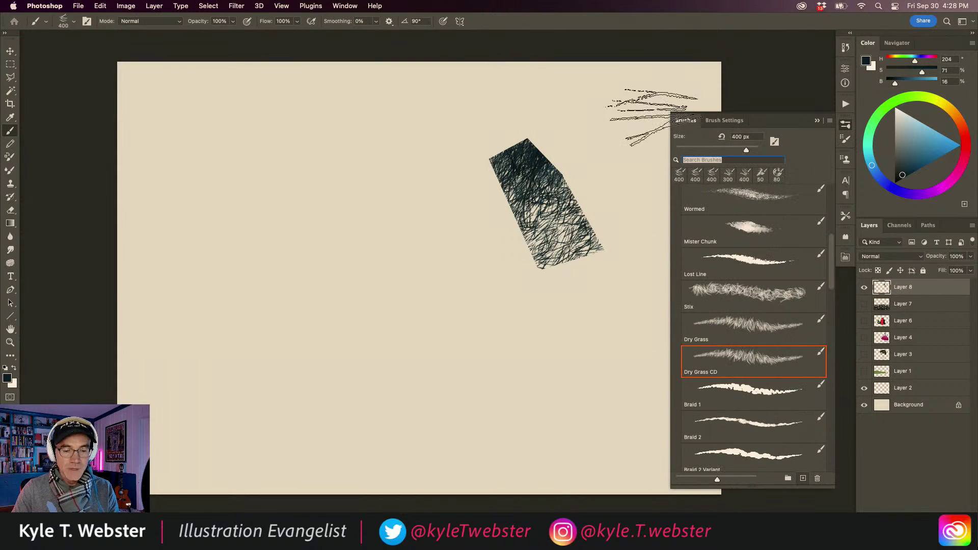
pyautogui.click(725, 388)
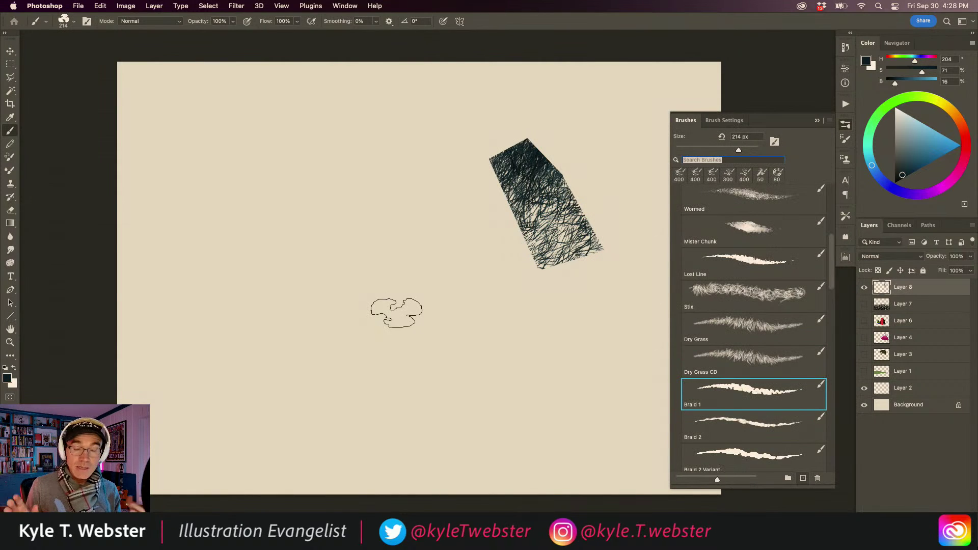
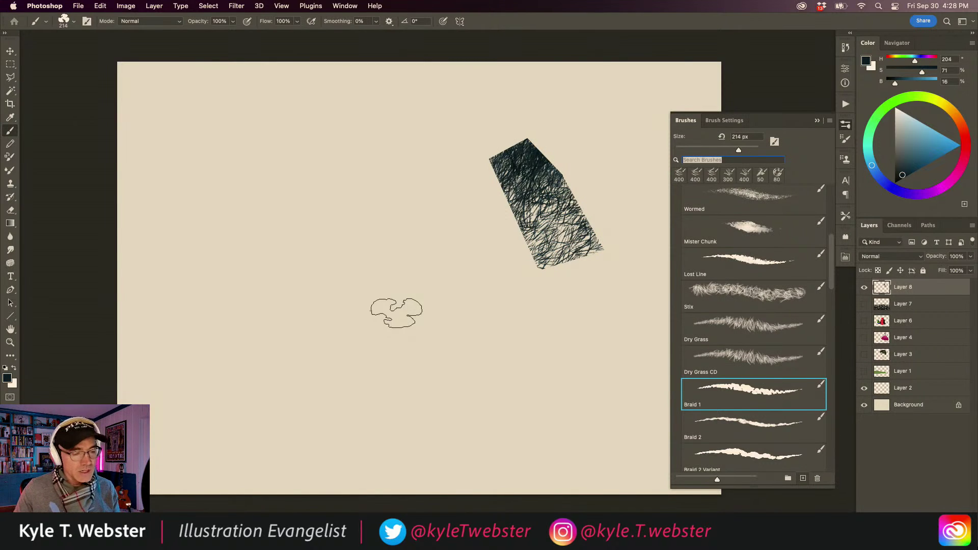
pyautogui.moveTo(356, 325); pyautogui.dragTo(310, 323)
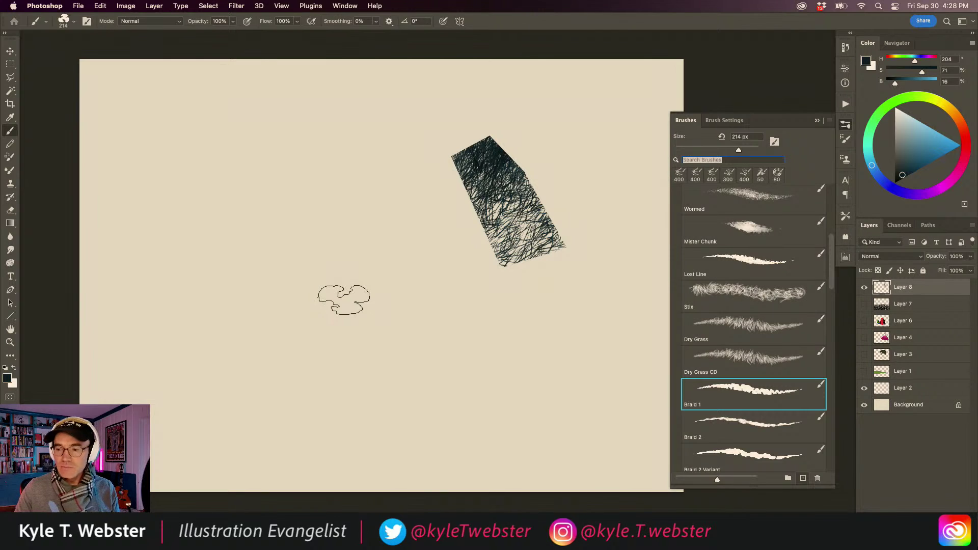
pyautogui.scroll(2, 793, 294)
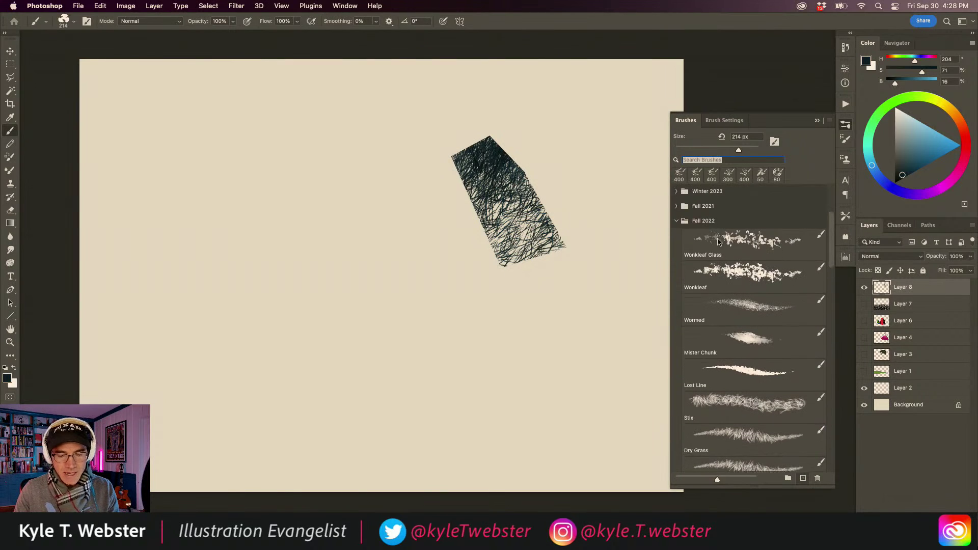
pyautogui.click(720, 280)
pyautogui.click(812, 121)
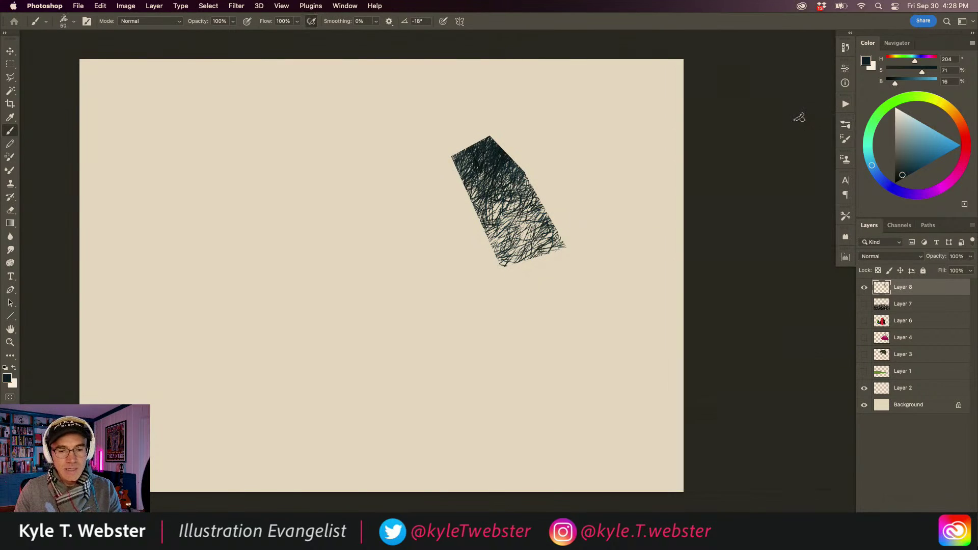
pyautogui.hscroll(-5, 419, 273)
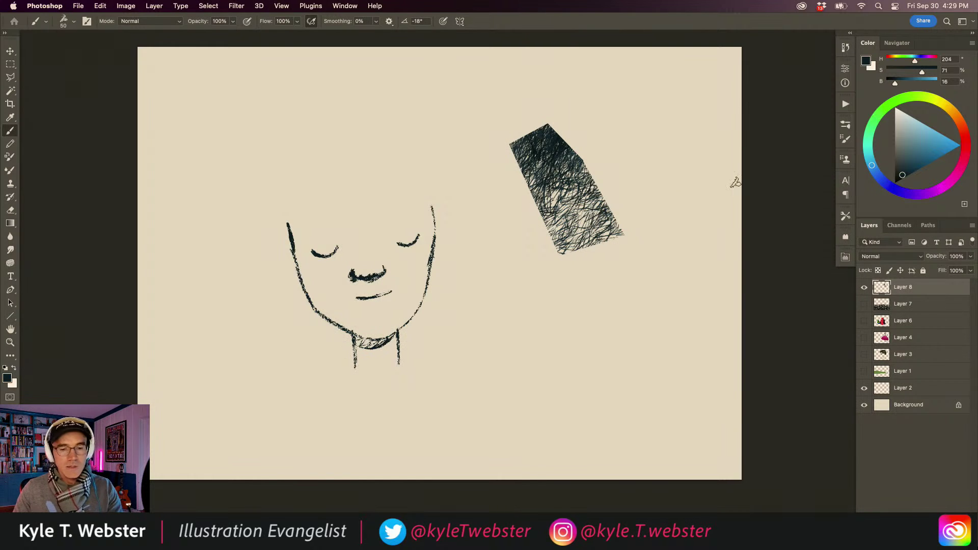
# With the Braid 1 brush at 214 px, paint a mass of dark curly hair across the top of the head and forehead
pyautogui.click(845, 125)
pyautogui.scroll(-1, 817, 250)
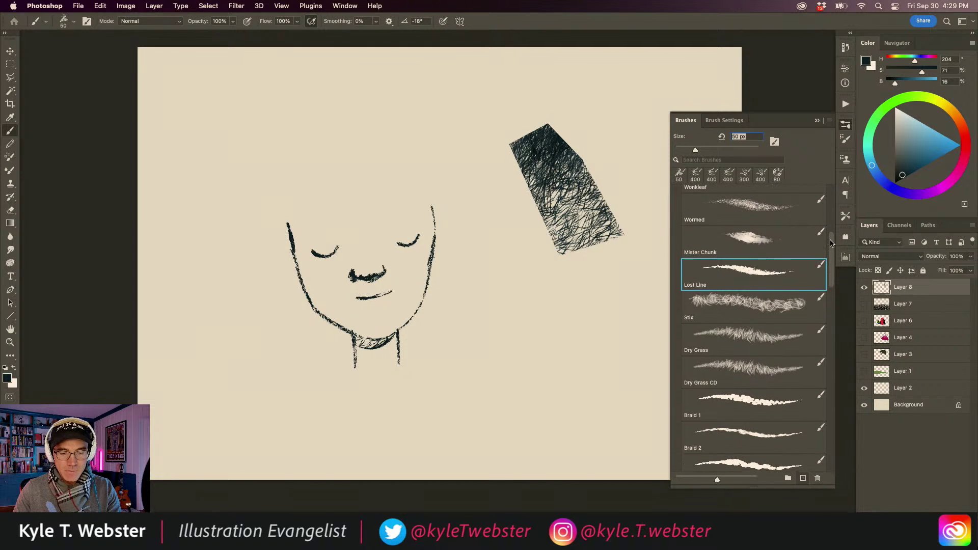
pyautogui.click(749, 402)
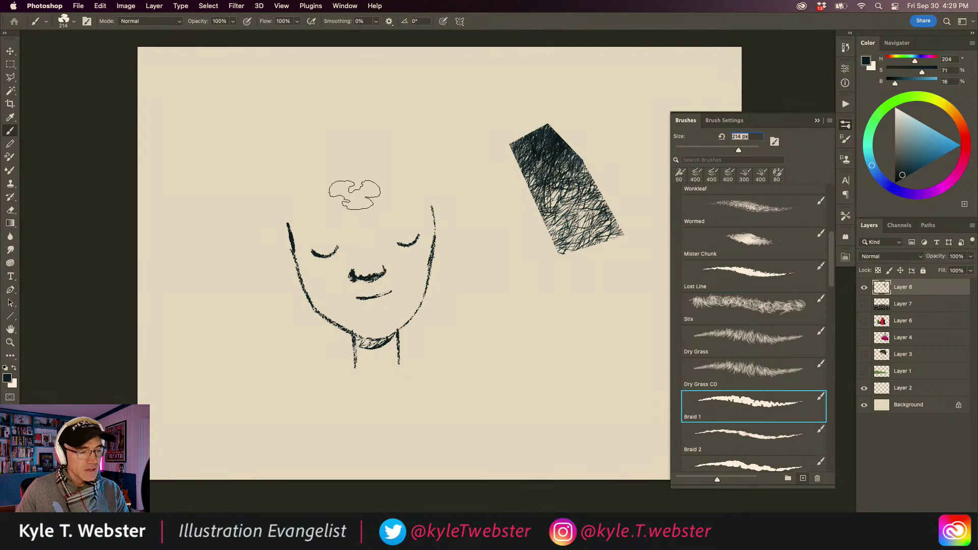
pyautogui.moveTo(352, 190)
pyautogui.mouseDown()
pyautogui.moveTo(345, 220)
pyautogui.moveTo(320, 224)
pyautogui.moveTo(317, 187)
pyautogui.moveTo(303, 242)
pyautogui.moveTo(297, 192)
pyautogui.moveTo(287, 241)
pyautogui.moveTo(379, 180)
pyautogui.moveTo(400, 217)
pyautogui.moveTo(416, 179)
pyautogui.moveTo(420, 199)
pyautogui.moveTo(402, 175)
pyautogui.moveTo(326, 170)
pyautogui.moveTo(360, 186)
pyautogui.moveTo(295, 231)
pyautogui.moveTo(286, 197)
pyautogui.moveTo(301, 227)
pyautogui.mouseUp()
pyautogui.moveTo(402, 183)
pyautogui.mouseDown()
pyautogui.moveTo(395, 155)
pyautogui.moveTo(425, 176)
pyautogui.moveTo(405, 159)
pyautogui.moveTo(436, 210)
pyautogui.moveTo(395, 145)
pyautogui.moveTo(433, 173)
pyautogui.moveTo(414, 162)
pyautogui.moveTo(416, 149)
pyautogui.moveTo(375, 133)
pyautogui.moveTo(400, 125)
pyautogui.moveTo(359, 132)
pyautogui.moveTo(334, 117)
pyautogui.moveTo(342, 129)
pyautogui.moveTo(293, 115)
pyautogui.moveTo(308, 130)
pyautogui.moveTo(291, 141)
pyautogui.moveTo(308, 143)
pyautogui.moveTo(273, 169)
pyautogui.moveTo(278, 183)
pyautogui.moveTo(290, 176)
pyautogui.moveTo(278, 208)
pyautogui.moveTo(335, 164)
pyautogui.mouseUp()
pyautogui.moveTo(360, 164)
pyautogui.mouseDown()
pyautogui.moveTo(382, 116)
pyautogui.moveTo(360, 133)
pyautogui.moveTo(357, 117)
pyautogui.moveTo(341, 147)
pyautogui.moveTo(305, 163)
pyautogui.moveTo(307, 152)
pyautogui.moveTo(342, 138)
pyautogui.moveTo(396, 130)
pyautogui.moveTo(374, 131)
pyautogui.moveTo(391, 111)
pyautogui.moveTo(395, 139)
pyautogui.moveTo(423, 153)
pyautogui.mouseUp()
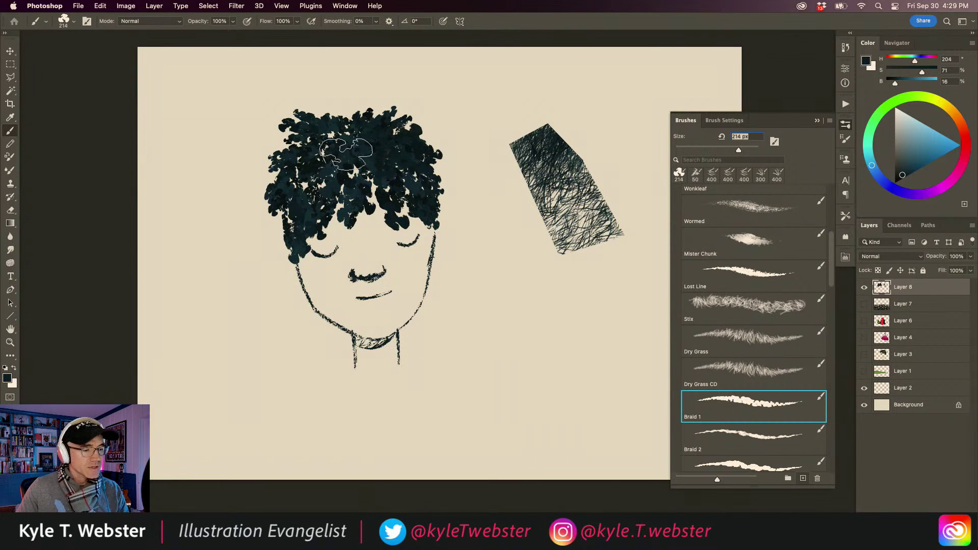
pyautogui.moveTo(345, 154)
pyautogui.mouseDown()
pyautogui.moveTo(311, 175)
pyautogui.moveTo(314, 158)
pyautogui.moveTo(300, 192)
pyautogui.moveTo(349, 174)
pyautogui.moveTo(350, 191)
pyautogui.moveTo(326, 173)
pyautogui.moveTo(370, 179)
pyautogui.moveTo(373, 224)
pyautogui.moveTo(364, 206)
pyautogui.moveTo(372, 196)
pyautogui.moveTo(415, 185)
pyautogui.moveTo(418, 165)
pyautogui.moveTo(448, 191)
pyautogui.moveTo(431, 187)
pyautogui.moveTo(428, 160)
pyautogui.moveTo(369, 140)
pyautogui.moveTo(286, 180)
pyautogui.moveTo(312, 178)
pyautogui.moveTo(275, 217)
pyautogui.moveTo(299, 173)
pyautogui.moveTo(263, 201)
pyautogui.mouseUp()
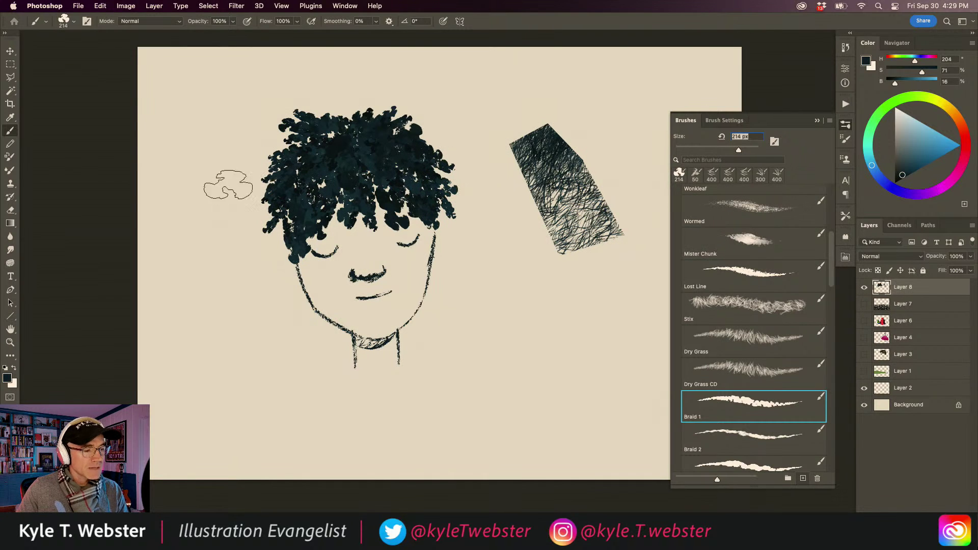
# Extend the curly hair outward and down both sides of the face with more Braid 1 strokes
pyautogui.moveTo(295, 161); pyautogui.dragTo(301, 155)
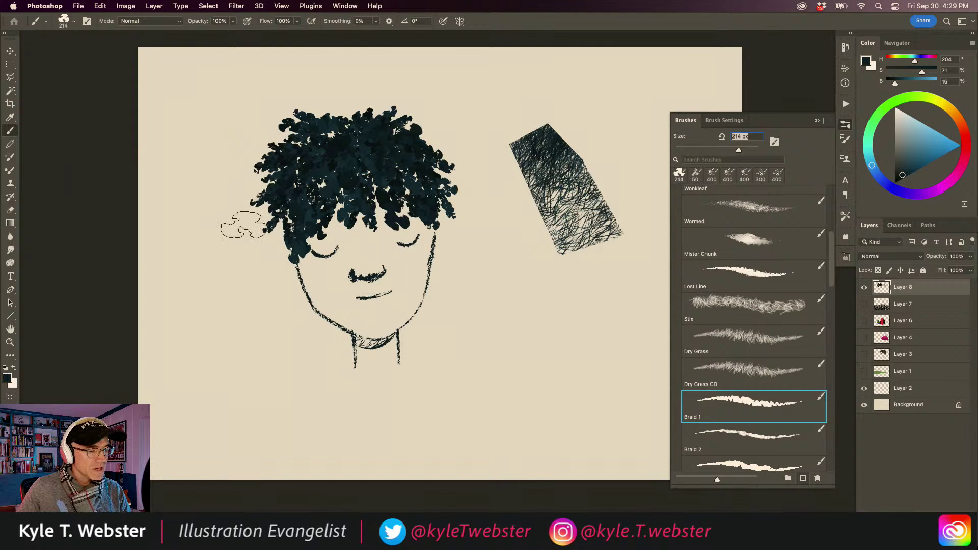
pyautogui.moveTo(257, 204)
pyautogui.mouseDown()
pyautogui.moveTo(273, 255)
pyautogui.moveTo(295, 237)
pyautogui.moveTo(301, 311)
pyautogui.moveTo(286, 265)
pyautogui.moveTo(260, 285)
pyautogui.mouseUp()
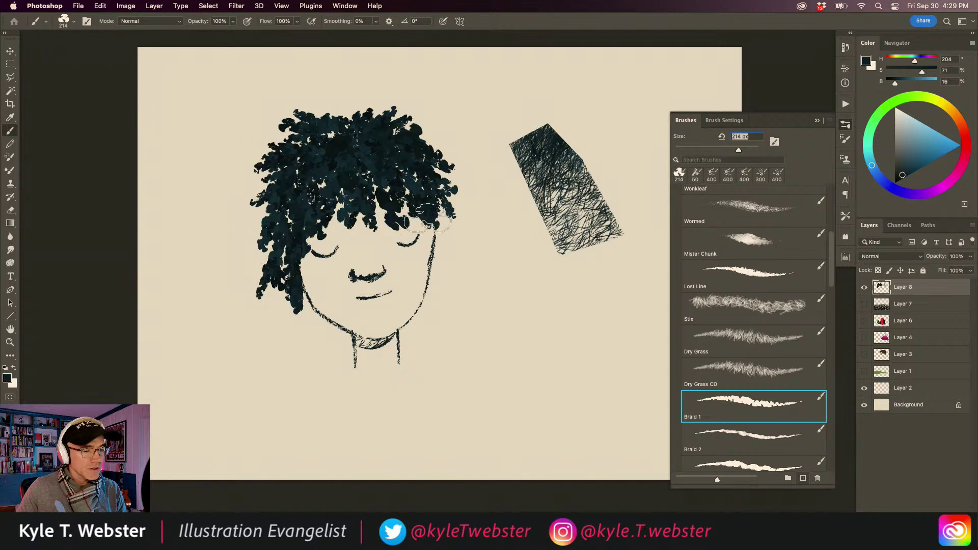
pyautogui.moveTo(418, 224)
pyautogui.mouseDown()
pyautogui.moveTo(438, 257)
pyautogui.moveTo(433, 214)
pyautogui.moveTo(461, 240)
pyautogui.moveTo(435, 265)
pyautogui.moveTo(421, 244)
pyautogui.moveTo(426, 214)
pyautogui.moveTo(433, 244)
pyautogui.moveTo(432, 194)
pyautogui.moveTo(472, 228)
pyautogui.moveTo(451, 233)
pyautogui.moveTo(459, 275)
pyautogui.mouseUp()
pyautogui.moveTo(251, 263)
pyautogui.mouseDown()
pyautogui.moveTo(278, 181)
pyautogui.moveTo(259, 209)
pyautogui.moveTo(285, 171)
pyautogui.moveTo(273, 163)
pyautogui.moveTo(258, 233)
pyautogui.moveTo(305, 154)
pyautogui.moveTo(262, 176)
pyautogui.moveTo(313, 134)
pyautogui.moveTo(255, 163)
pyautogui.moveTo(284, 164)
pyautogui.moveTo(234, 155)
pyautogui.moveTo(260, 138)
pyautogui.moveTo(314, 122)
pyautogui.moveTo(318, 135)
pyautogui.moveTo(369, 105)
pyautogui.moveTo(372, 128)
pyautogui.moveTo(420, 110)
pyautogui.moveTo(393, 126)
pyautogui.moveTo(475, 155)
pyautogui.moveTo(415, 130)
pyautogui.moveTo(451, 129)
pyautogui.moveTo(410, 104)
pyautogui.moveTo(367, 126)
pyautogui.moveTo(371, 101)
pyautogui.moveTo(345, 118)
pyautogui.moveTo(307, 84)
pyautogui.moveTo(321, 129)
pyautogui.moveTo(275, 124)
pyautogui.moveTo(299, 168)
pyautogui.moveTo(243, 224)
pyautogui.moveTo(263, 198)
pyautogui.moveTo(222, 204)
pyautogui.moveTo(244, 204)
pyautogui.mouseUp()
pyautogui.moveTo(415, 163)
pyautogui.mouseDown()
pyautogui.moveTo(459, 184)
pyautogui.moveTo(435, 192)
pyautogui.moveTo(456, 189)
pyautogui.moveTo(479, 167)
pyautogui.moveTo(363, 139)
pyautogui.moveTo(271, 154)
pyautogui.moveTo(353, 204)
pyautogui.moveTo(378, 189)
pyautogui.moveTo(371, 172)
pyautogui.moveTo(466, 214)
pyautogui.mouseUp()
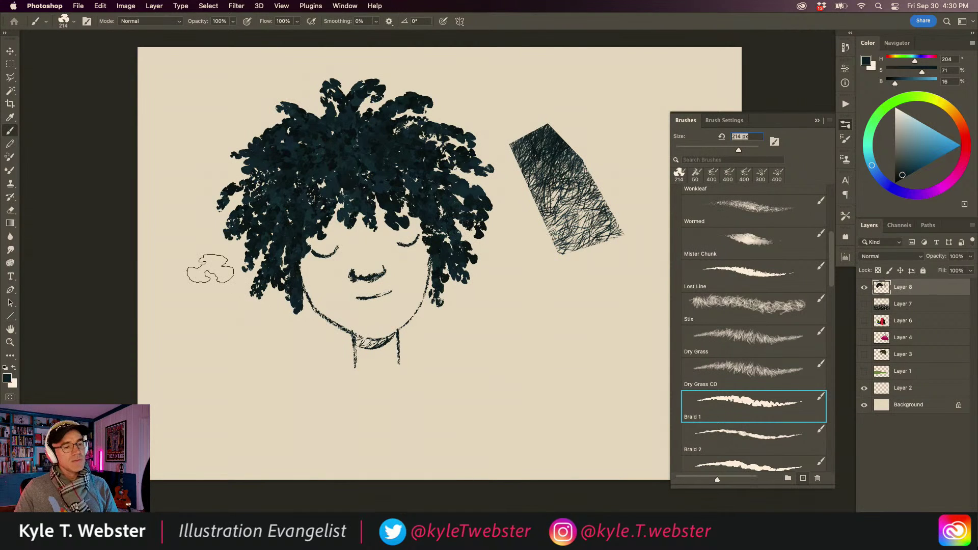
pyautogui.moveTo(431, 204)
pyautogui.mouseDown()
pyautogui.moveTo(494, 241)
pyautogui.moveTo(449, 186)
pyautogui.moveTo(484, 181)
pyautogui.mouseUp()
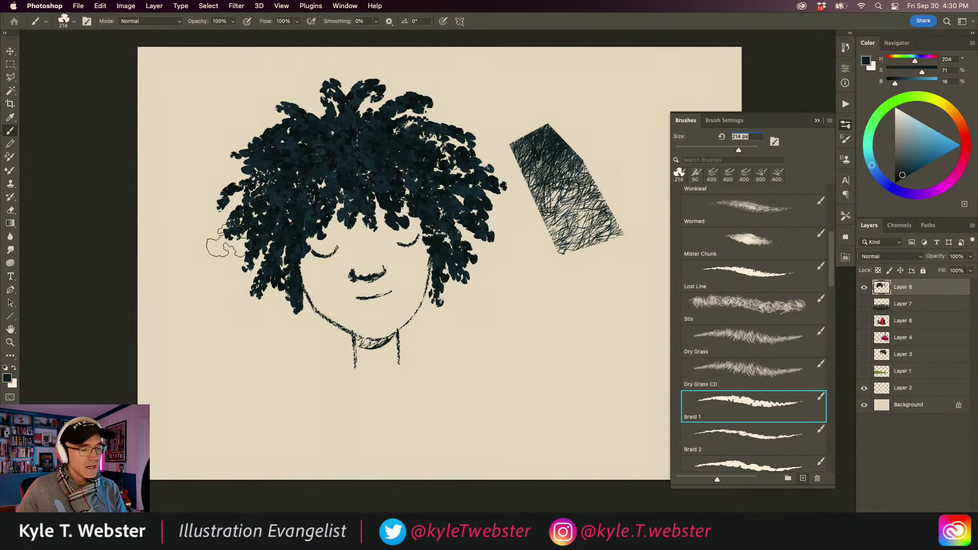
# Outline a triangular torso with a notched neckline below the neck using the Polygonal Lasso
pyautogui.scroll(3, 235, 280)
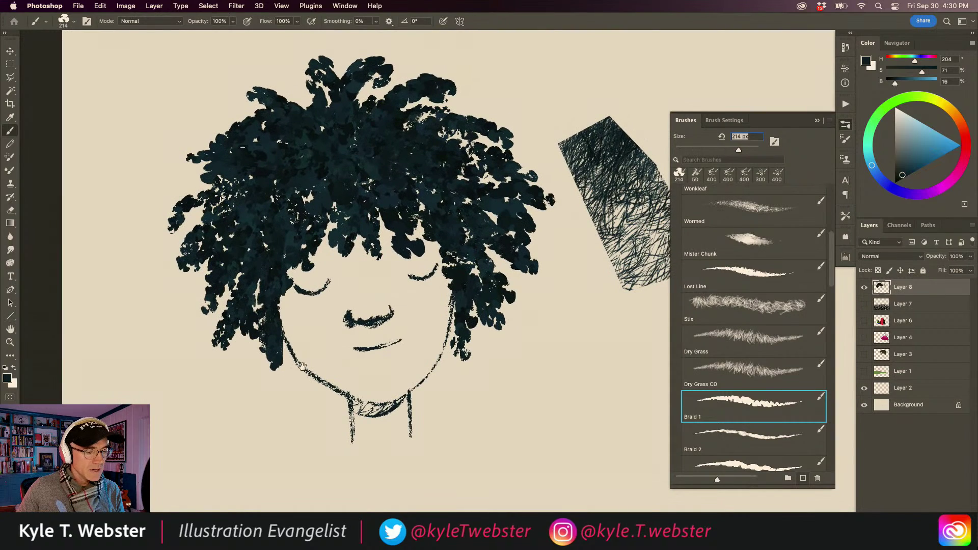
pyautogui.scroll(-3, 302, 366)
pyautogui.press('l')
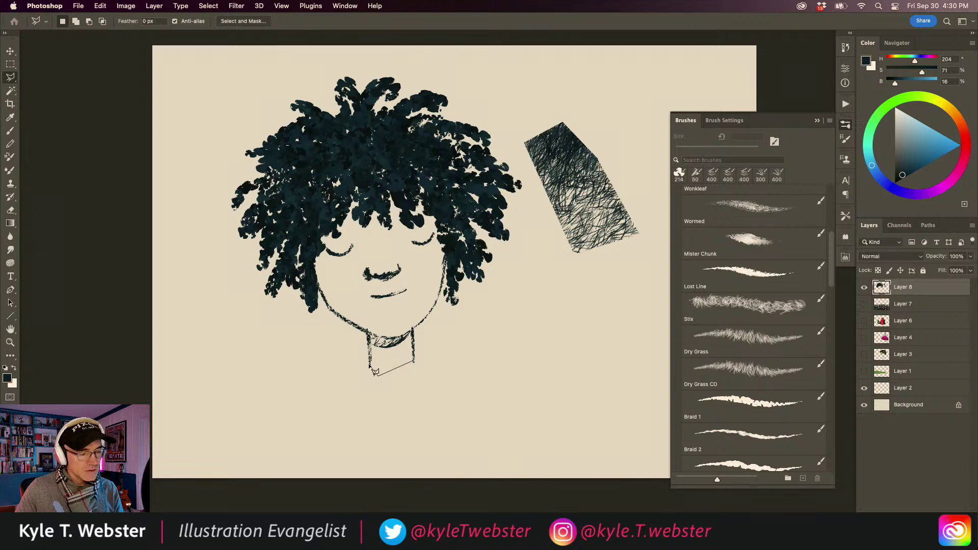
pyautogui.click(417, 364)
# Fill the torso selection with textured strokes of the Mister Chunk brush at 300 px, and deselect
pyautogui.press('b')
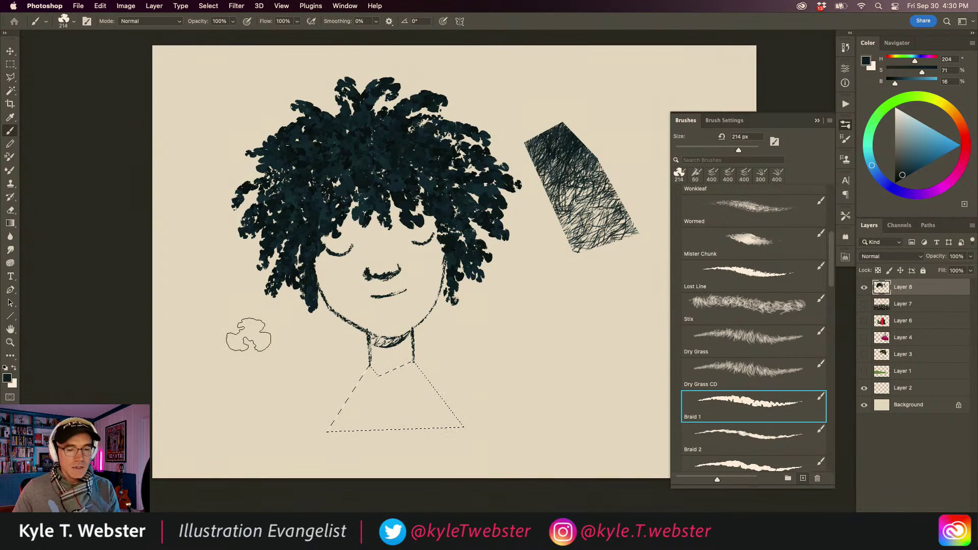
pyautogui.click(739, 238)
pyautogui.moveTo(404, 404)
pyautogui.mouseDown()
pyautogui.moveTo(426, 404)
pyautogui.moveTo(375, 436)
pyautogui.moveTo(375, 423)
pyautogui.moveTo(288, 411)
pyautogui.mouseUp()
pyautogui.press('super+d')
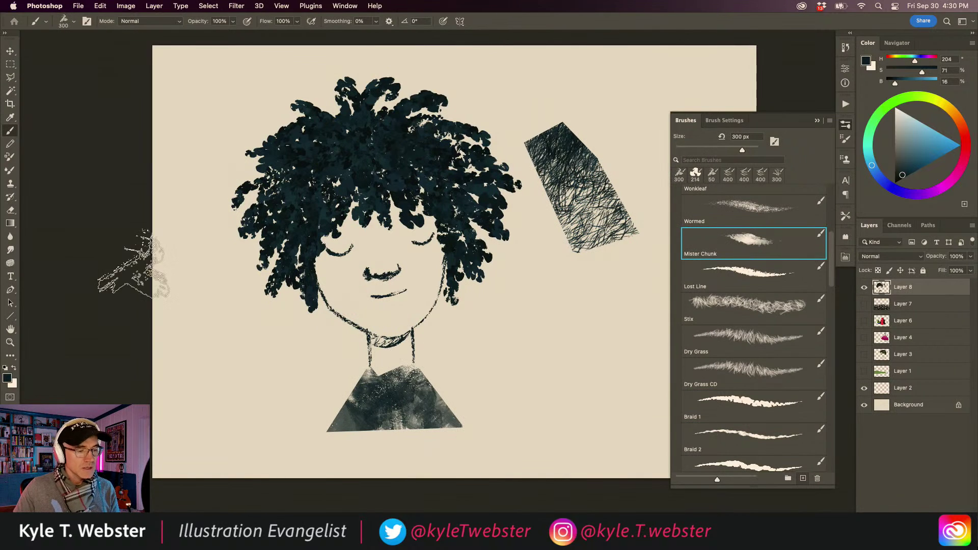
# Switch to the Lost Line brush at 50 px and add line work and shading to the eyelids, nose bridge and lips
pyautogui.moveTo(334, 348); pyautogui.dragTo(328, 352)
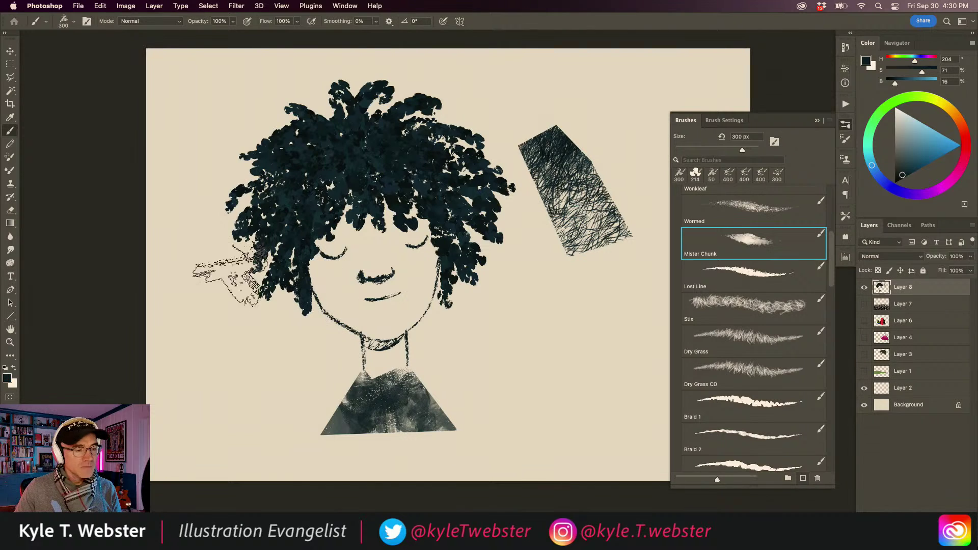
pyautogui.press('.')
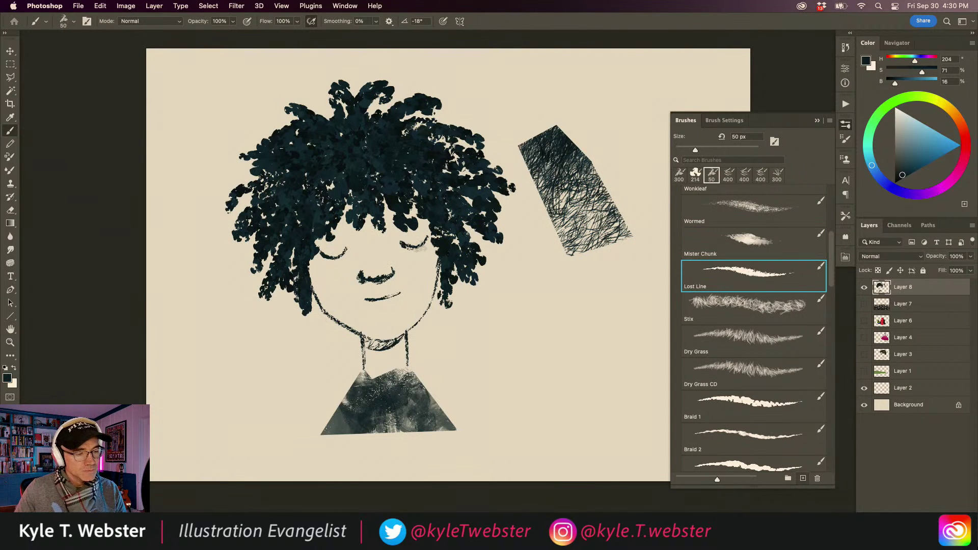
pyautogui.moveTo(414, 243); pyautogui.dragTo(423, 249)
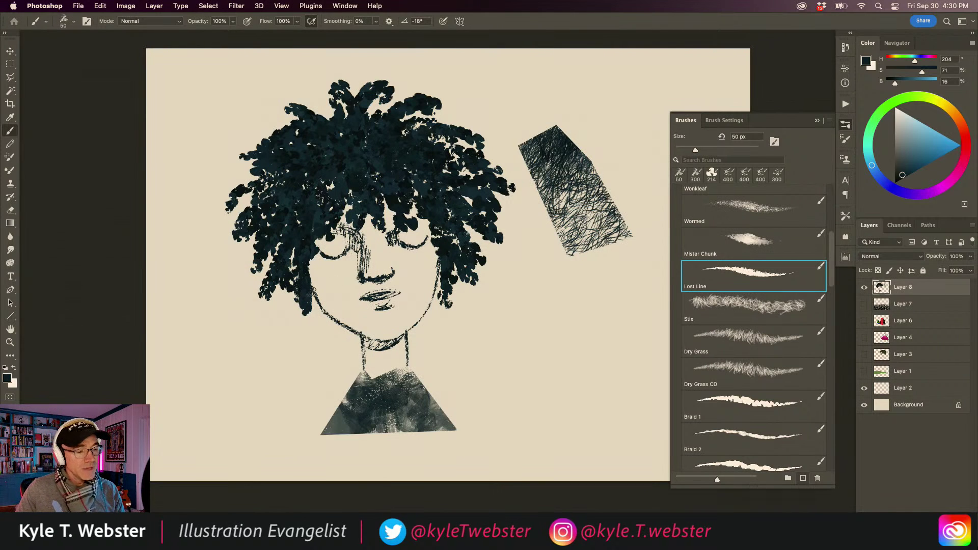
# Draw crossing test lines beside the curly-haired portrait with the Braid 1 brush at 40 px
pyautogui.click(726, 402)
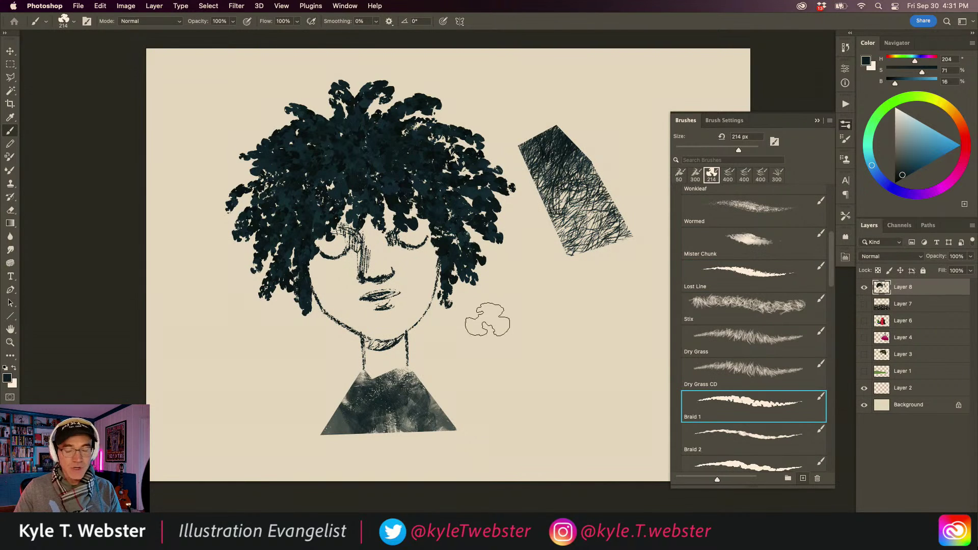
pyautogui.press('[')
pyautogui.press('[')
pyautogui.press('[')
pyautogui.press('[')
pyautogui.press('[')
pyautogui.press('[')
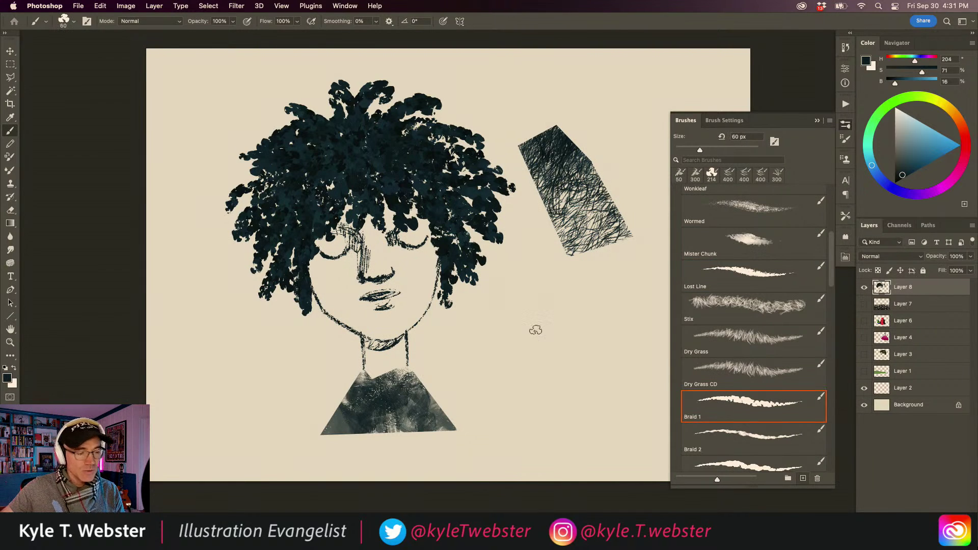
pyautogui.moveTo(605, 284); pyautogui.dragTo(498, 365)
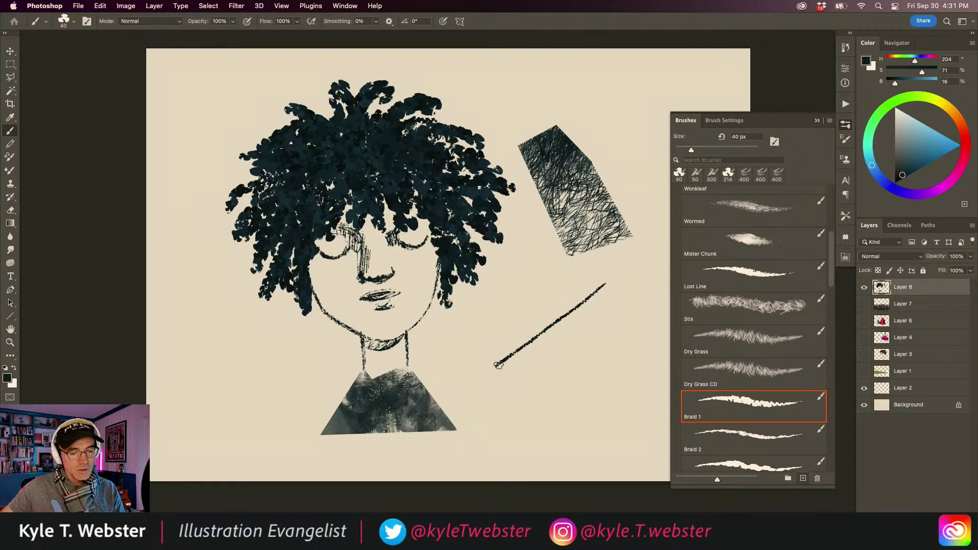
pyautogui.moveTo(542, 282); pyautogui.dragTo(546, 383)
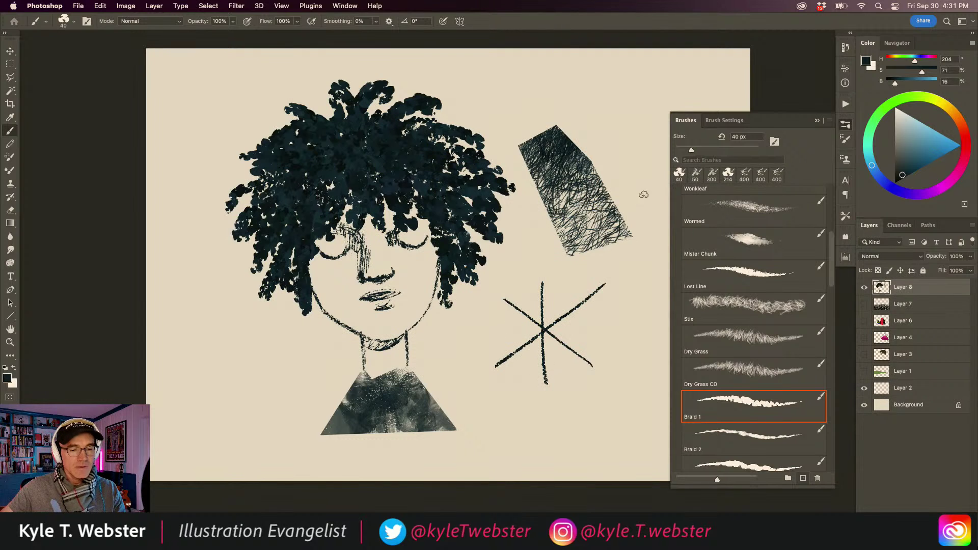
# Set the Braid 1 brush tip spacing to 21% and draw loose looping and zigzag strokes over the test lines
pyautogui.click(708, 121)
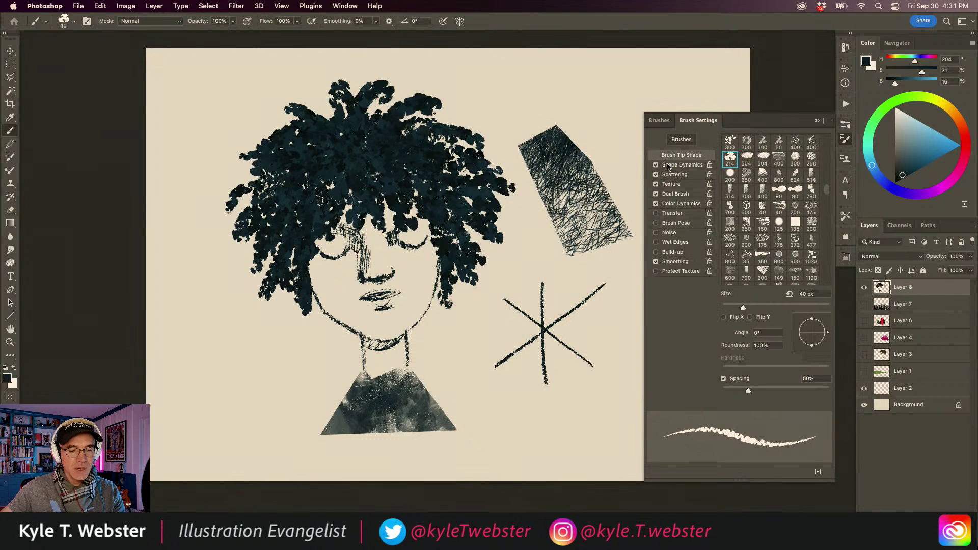
pyautogui.click(671, 165)
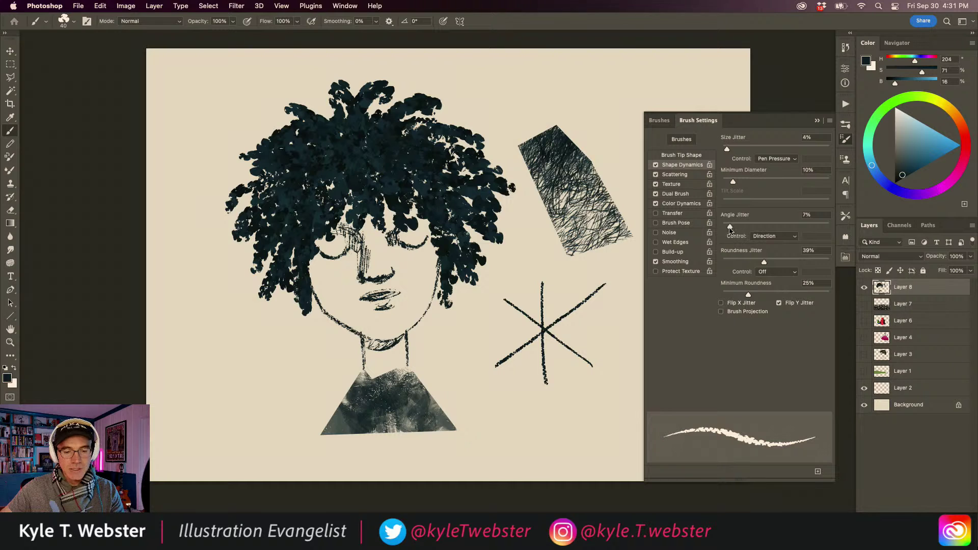
pyautogui.click(665, 155)
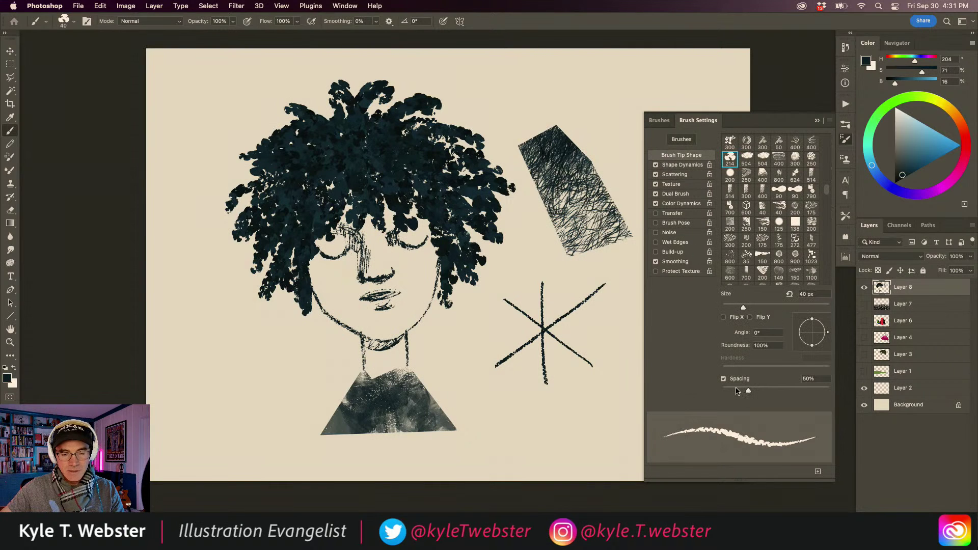
pyautogui.moveTo(736, 390); pyautogui.dragTo(734, 391)
pyautogui.moveTo(606, 332)
pyautogui.mouseDown()
pyautogui.moveTo(576, 371)
pyautogui.moveTo(537, 341)
pyautogui.moveTo(501, 368)
pyautogui.moveTo(488, 360)
pyautogui.moveTo(520, 252)
pyautogui.moveTo(564, 285)
pyautogui.moveTo(573, 278)
pyautogui.moveTo(531, 221)
pyautogui.mouseUp()
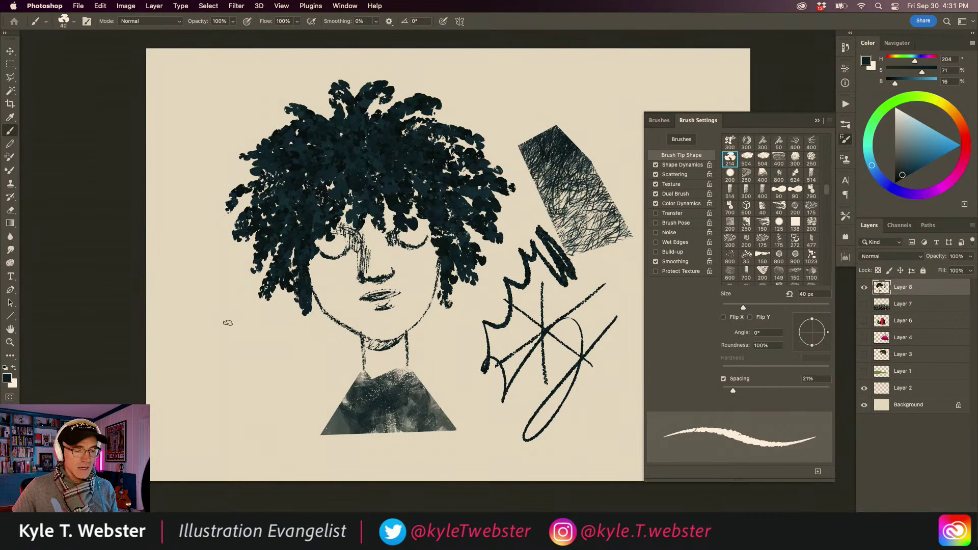
# Hide Layer 8 with the curly-haired portrait and add a new empty layer above it
pyautogui.hscroll(5, 329, 302)
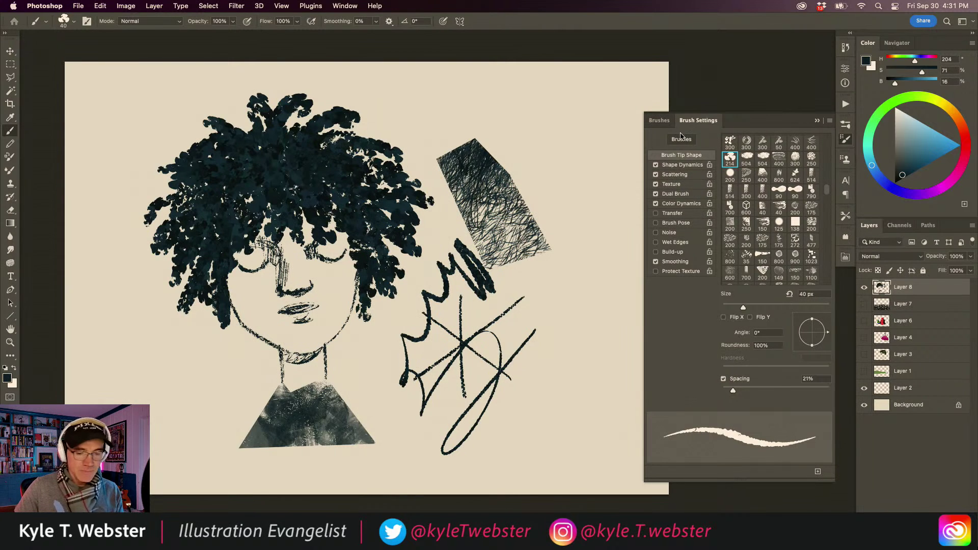
pyautogui.click(864, 287)
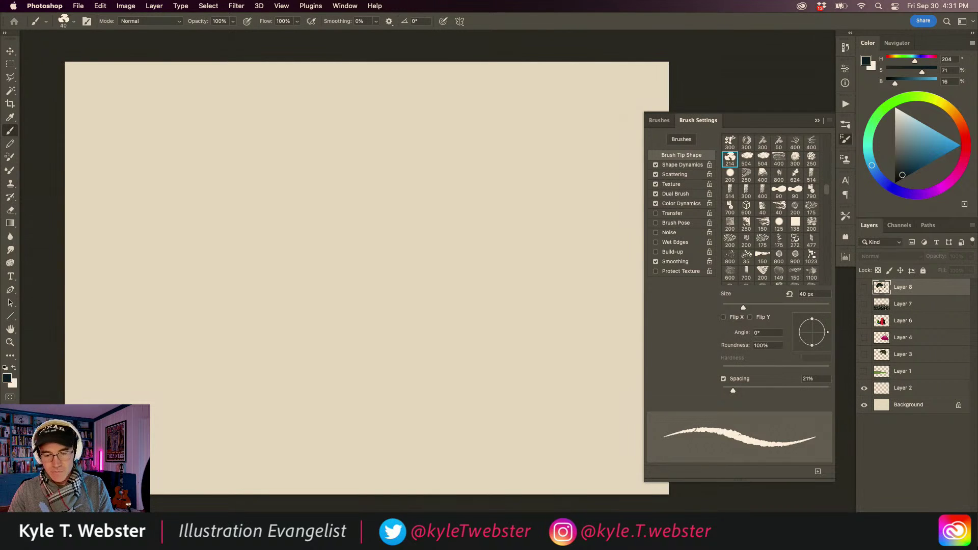
pyautogui.press('super+shift+alt+n')
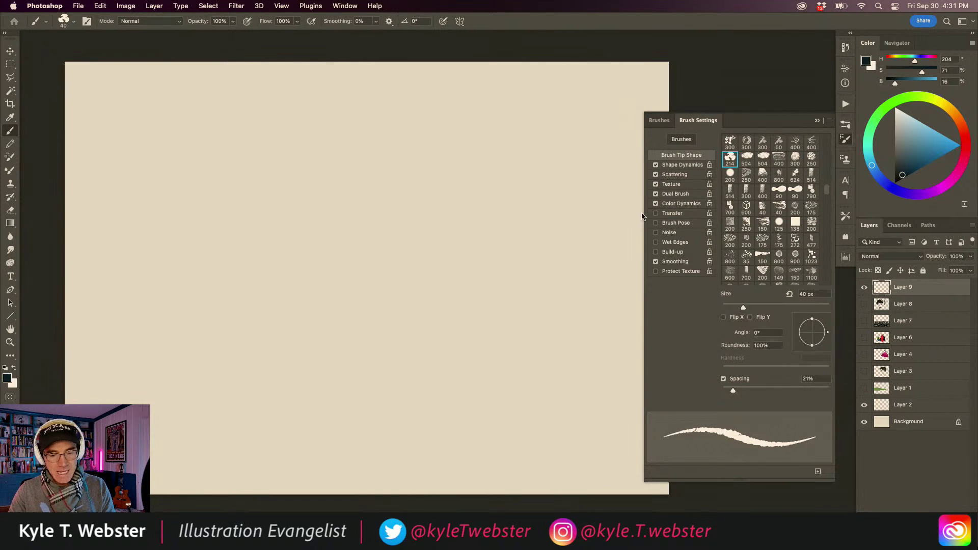
# Sketch a smiling hairless face with ears, nose, eyes and a hatched turtleneck using the Lost Line brush at 50 px
pyautogui.click(659, 121)
pyautogui.click(728, 437)
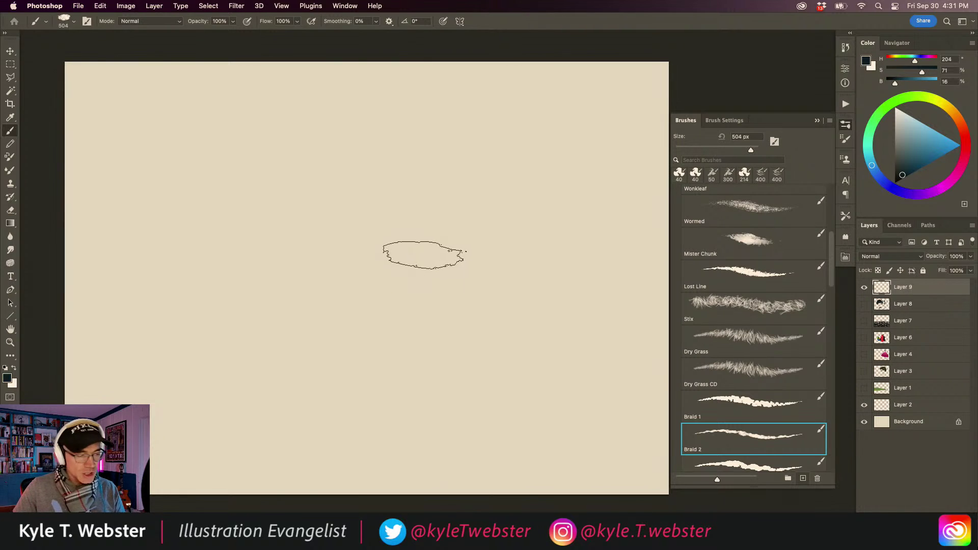
pyautogui.moveTo(390, 283); pyautogui.dragTo(430, 278)
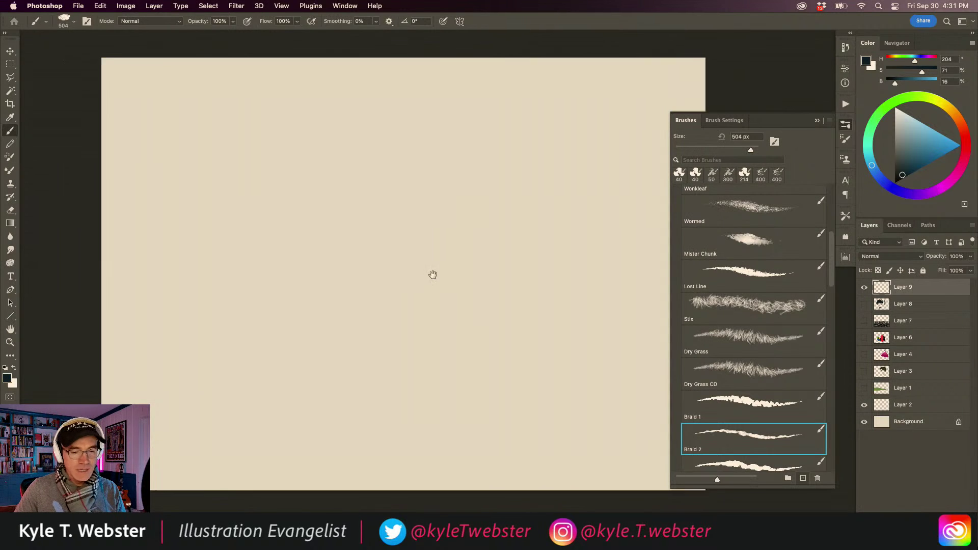
pyautogui.click(732, 270)
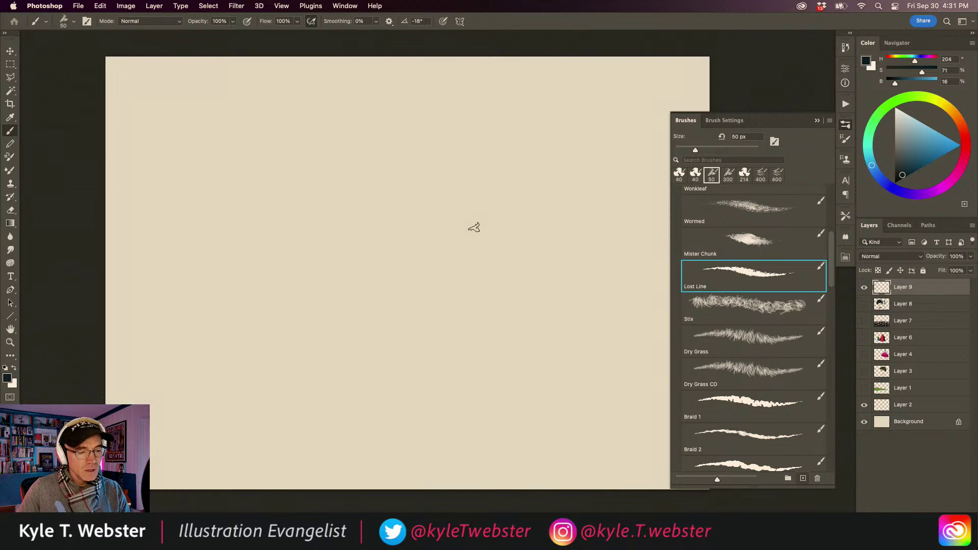
pyautogui.moveTo(474, 227); pyautogui.dragTo(451, 396)
pyautogui.moveTo(375, 399)
pyautogui.mouseDown()
pyautogui.moveTo(377, 316)
pyautogui.moveTo(353, 215)
pyautogui.mouseUp()
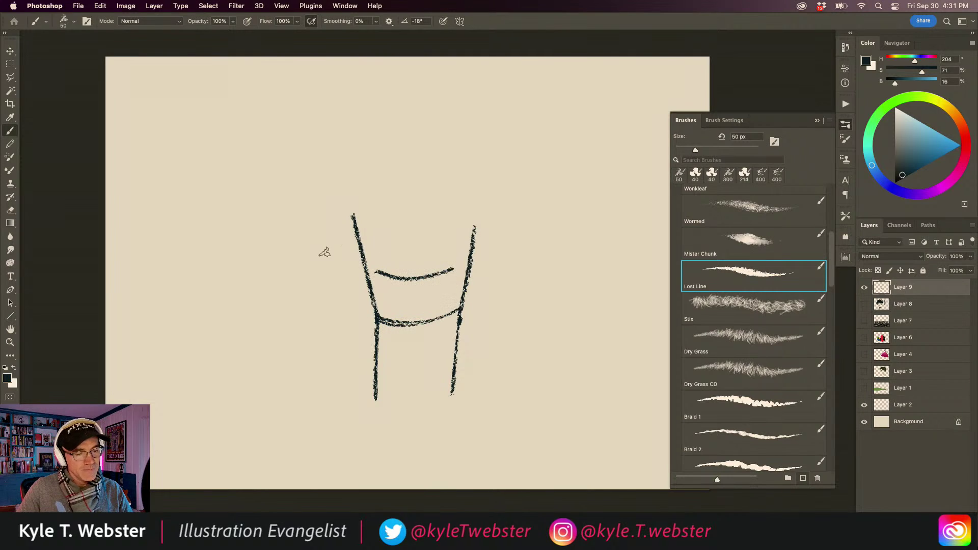
pyautogui.moveTo(456, 333)
pyautogui.mouseDown()
pyautogui.moveTo(408, 352)
pyautogui.moveTo(402, 368)
pyautogui.moveTo(382, 365)
pyautogui.moveTo(387, 334)
pyautogui.mouseUp()
pyautogui.moveTo(380, 380)
pyautogui.mouseDown()
pyautogui.moveTo(415, 380)
pyautogui.moveTo(443, 359)
pyautogui.moveTo(362, 344)
pyautogui.moveTo(315, 359)
pyautogui.moveTo(519, 353)
pyautogui.moveTo(489, 366)
pyautogui.moveTo(489, 392)
pyautogui.moveTo(476, 349)
pyautogui.moveTo(457, 390)
pyautogui.moveTo(447, 361)
pyautogui.moveTo(434, 382)
pyautogui.moveTo(392, 387)
pyautogui.moveTo(392, 355)
pyautogui.moveTo(357, 380)
pyautogui.moveTo(341, 365)
pyautogui.mouseUp()
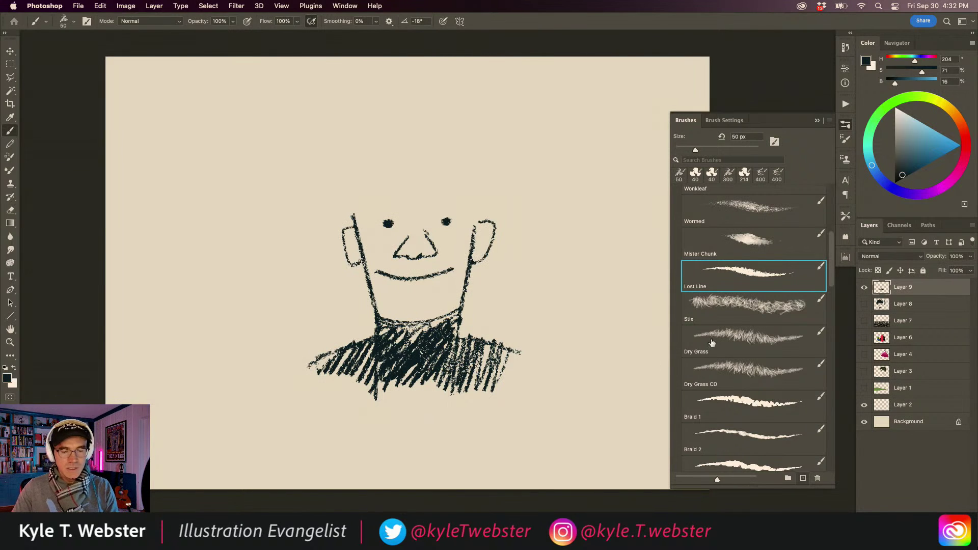
# Try the Braid 2 brush at 504 px with broad vertical strokes beside the sketched face, and undo the strokes
pyautogui.click(732, 439)
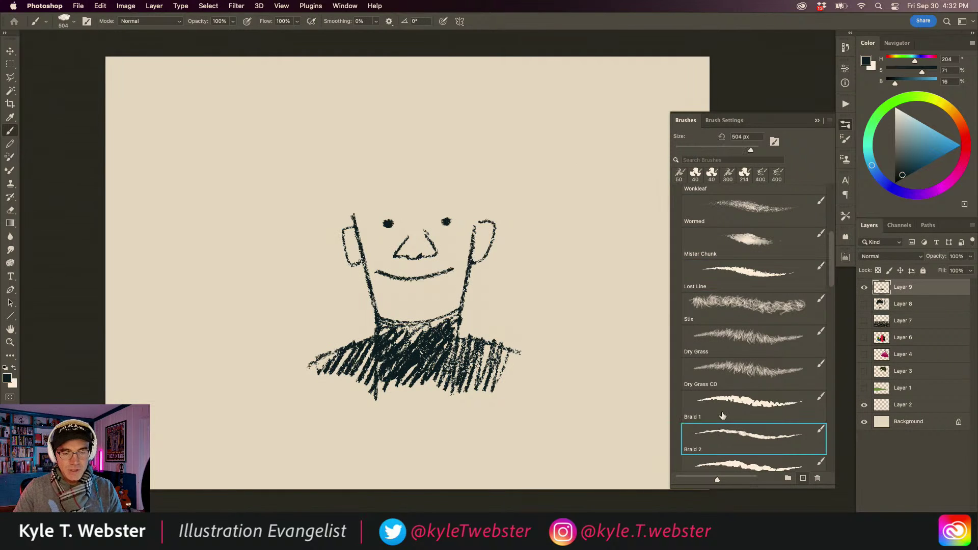
pyautogui.moveTo(258, 164); pyautogui.dragTo(259, 278)
pyautogui.moveTo(214, 219)
pyautogui.mouseDown()
pyautogui.moveTo(234, 345)
pyautogui.moveTo(199, 158)
pyautogui.moveTo(195, 238)
pyautogui.moveTo(176, 265)
pyautogui.moveTo(197, 298)
pyautogui.moveTo(179, 320)
pyautogui.moveTo(182, 240)
pyautogui.moveTo(172, 219)
pyautogui.moveTo(172, 234)
pyautogui.moveTo(194, 129)
pyautogui.moveTo(174, 159)
pyautogui.moveTo(160, 240)
pyautogui.moveTo(144, 259)
pyautogui.moveTo(163, 300)
pyautogui.moveTo(181, 315)
pyautogui.moveTo(203, 301)
pyautogui.moveTo(225, 203)
pyautogui.moveTo(246, 190)
pyautogui.moveTo(266, 198)
pyautogui.moveTo(273, 172)
pyautogui.moveTo(290, 218)
pyautogui.moveTo(294, 287)
pyautogui.moveTo(241, 265)
pyautogui.moveTo(219, 214)
pyautogui.mouseUp()
pyautogui.press('super+z')
pyautogui.press('super+z')
pyautogui.press('super+z')
pyautogui.press('super+z')
pyautogui.press('super+z')
pyautogui.press('super+z')
pyautogui.press('super+z')
pyautogui.press('super+z')
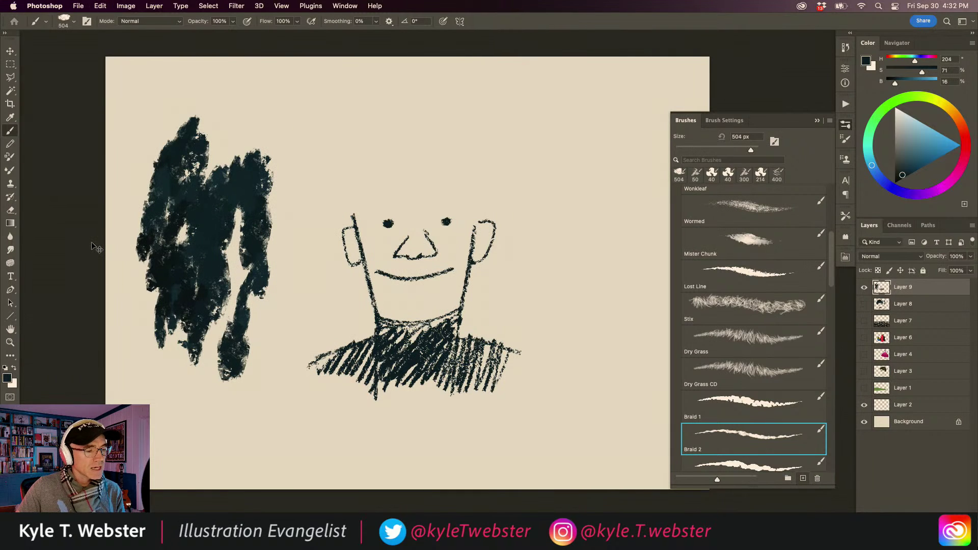
pyautogui.press('super+z')
pyautogui.press('super+z')
pyautogui.press('super+z')
pyautogui.press('super+z')
pyautogui.press('super+z')
pyautogui.press('super+z')
pyautogui.press('super+z')
pyautogui.press('super+z')
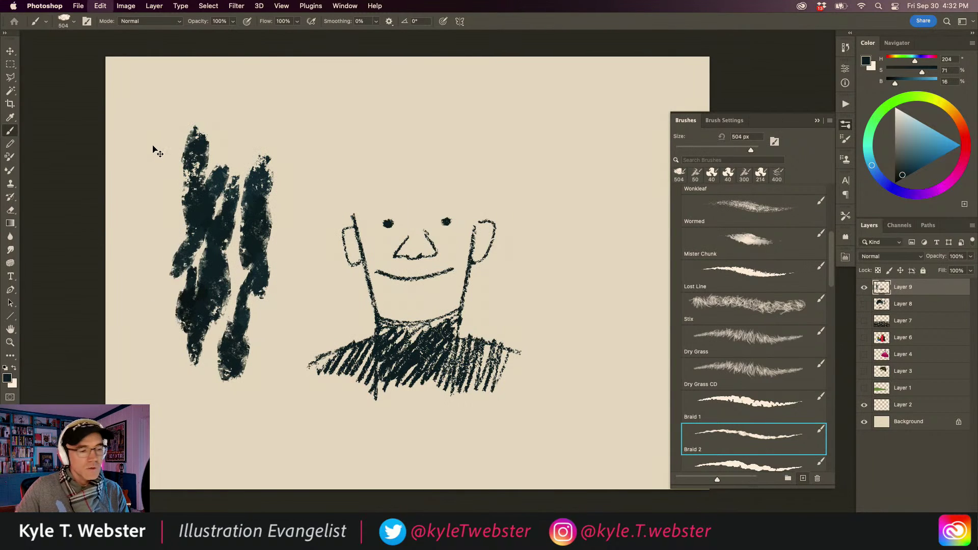
pyautogui.press('super+z')
pyautogui.press('super+z')
pyautogui.press('super+z')
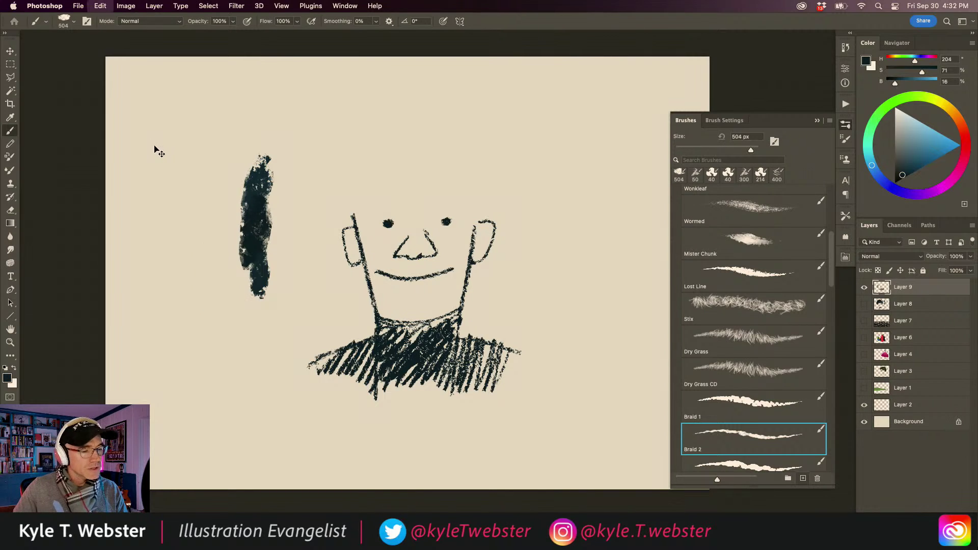
# Paint spiky dark hair on the smiling face with the Braid 2 brush reduced to 250 px
pyautogui.press('[')
pyautogui.press('[')
pyautogui.press('[')
pyautogui.press('[')
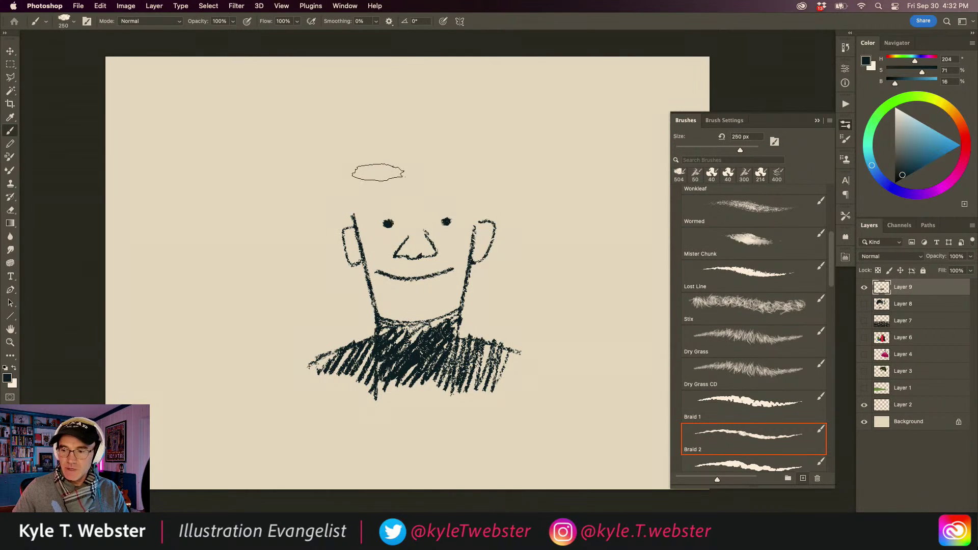
pyautogui.moveTo(400, 179)
pyautogui.mouseDown()
pyautogui.moveTo(395, 162)
pyautogui.moveTo(387, 204)
pyautogui.moveTo(431, 202)
pyautogui.moveTo(423, 168)
pyautogui.moveTo(458, 176)
pyautogui.moveTo(478, 214)
pyautogui.moveTo(474, 229)
pyautogui.mouseUp()
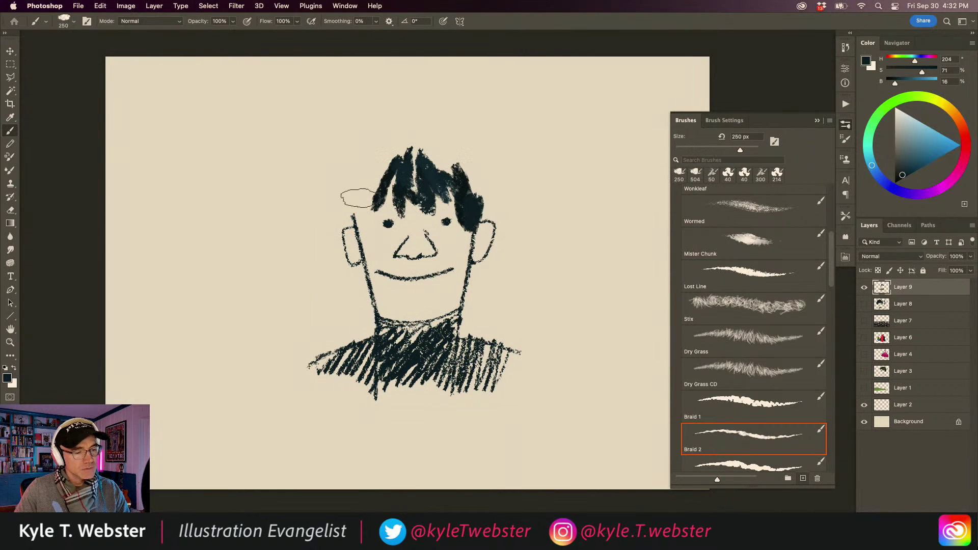
pyautogui.moveTo(359, 198)
pyautogui.mouseDown()
pyautogui.moveTo(354, 219)
pyautogui.moveTo(380, 200)
pyautogui.mouseUp()
pyautogui.moveTo(479, 189); pyautogui.dragTo(478, 213)
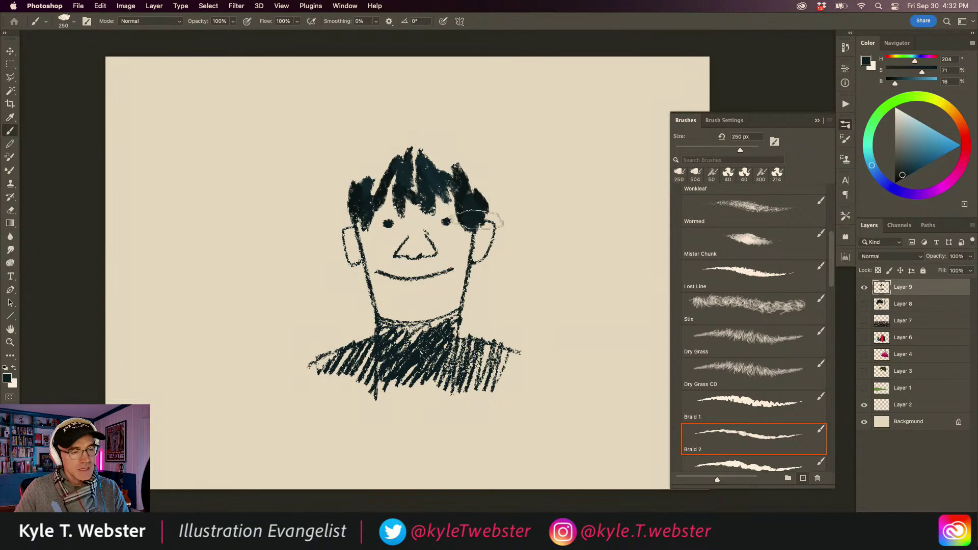
pyautogui.moveTo(474, 174)
pyautogui.mouseDown()
pyautogui.moveTo(497, 155)
pyautogui.moveTo(448, 129)
pyautogui.moveTo(418, 153)
pyautogui.moveTo(439, 127)
pyautogui.moveTo(379, 110)
pyautogui.moveTo(388, 135)
pyautogui.moveTo(342, 148)
pyautogui.moveTo(357, 189)
pyautogui.moveTo(326, 204)
pyautogui.moveTo(338, 168)
pyautogui.moveTo(351, 206)
pyautogui.moveTo(414, 186)
pyautogui.moveTo(433, 211)
pyautogui.moveTo(489, 158)
pyautogui.moveTo(428, 152)
pyautogui.mouseUp()
# Hide Layer 9 with the smiling face and add a new empty layer above it
pyautogui.moveTo(317, 248); pyautogui.dragTo(231, 239)
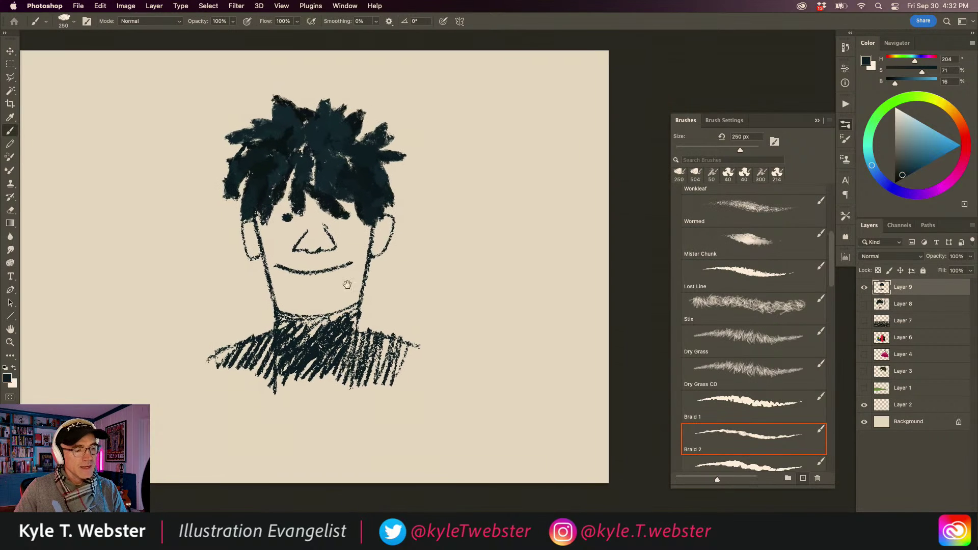
pyautogui.moveTo(463, 325); pyautogui.dragTo(374, 331)
pyautogui.moveTo(334, 291); pyautogui.dragTo(506, 282)
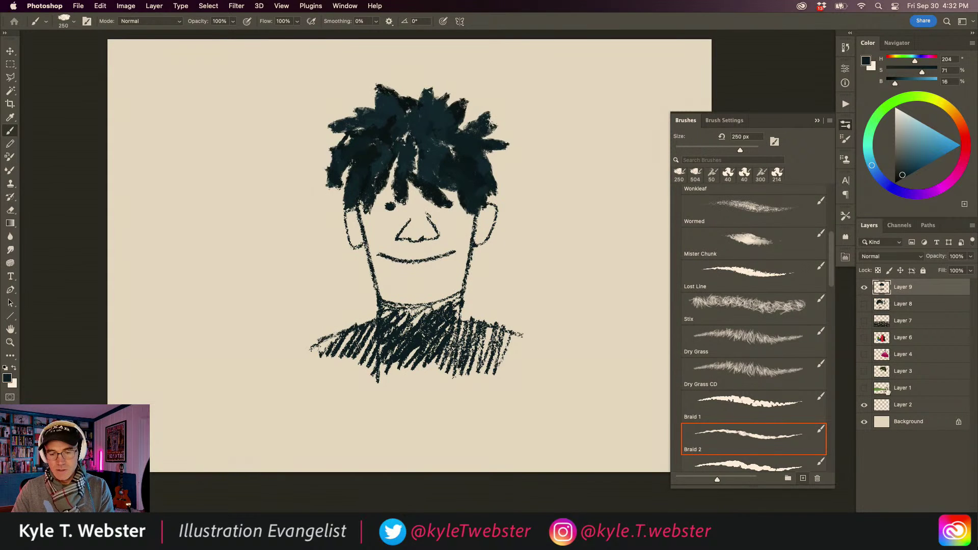
pyautogui.click(865, 287)
pyautogui.press('super+alt+shift+n')
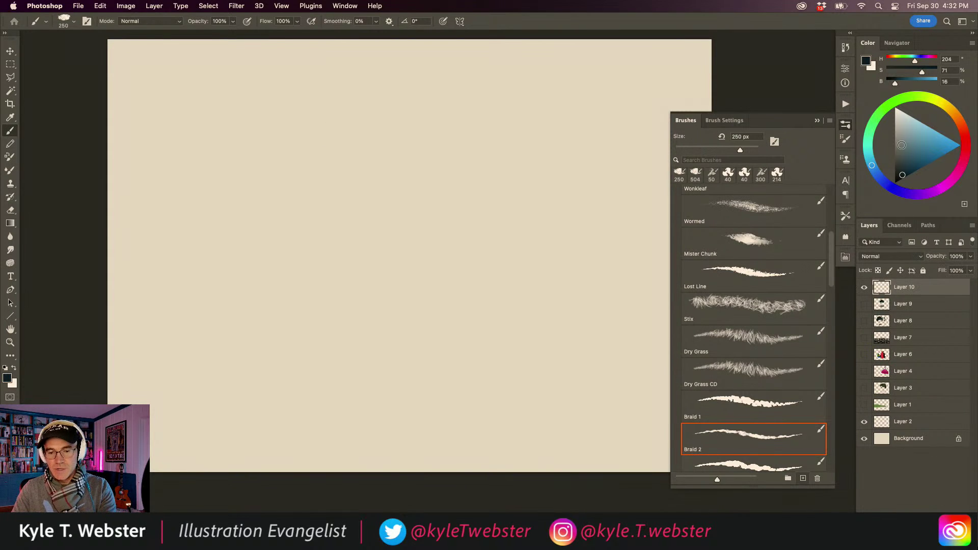
# Set the foreground color to gray-blue (H 204, S 19, B 60) and lasso a freehand head-and-neck profile facing left
pyautogui.click(899, 139)
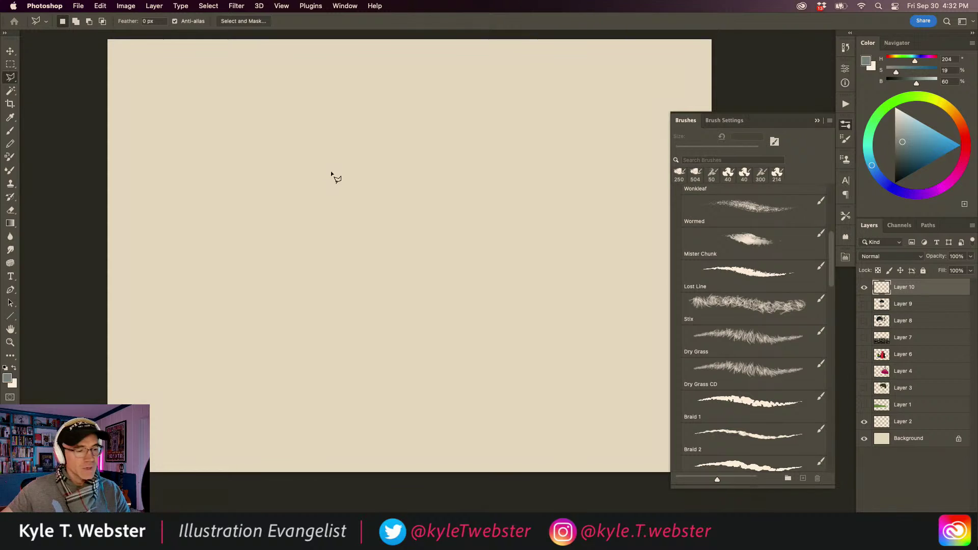
pyautogui.hotkey('shift', 'l')
pyautogui.hotkey('shift', 'l')
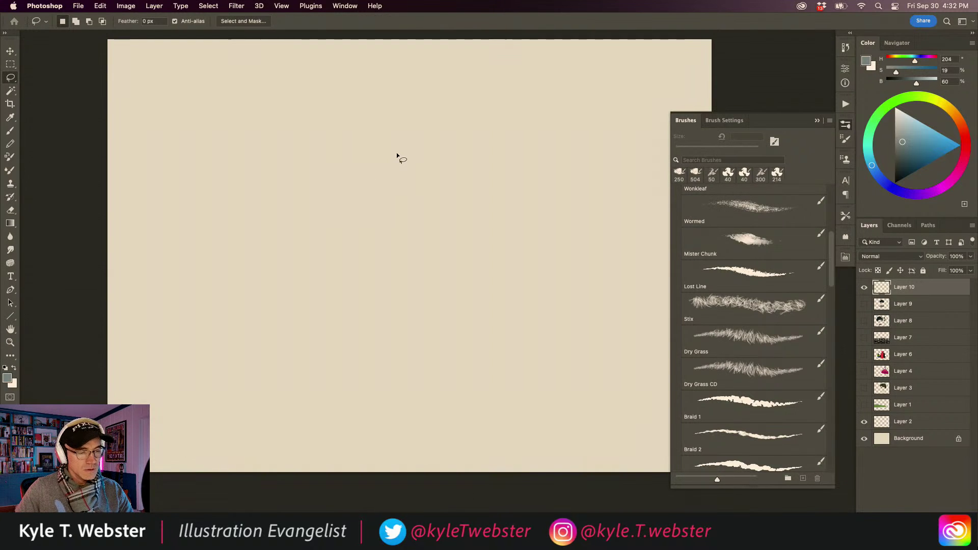
pyautogui.moveTo(397, 154); pyautogui.dragTo(371, 174)
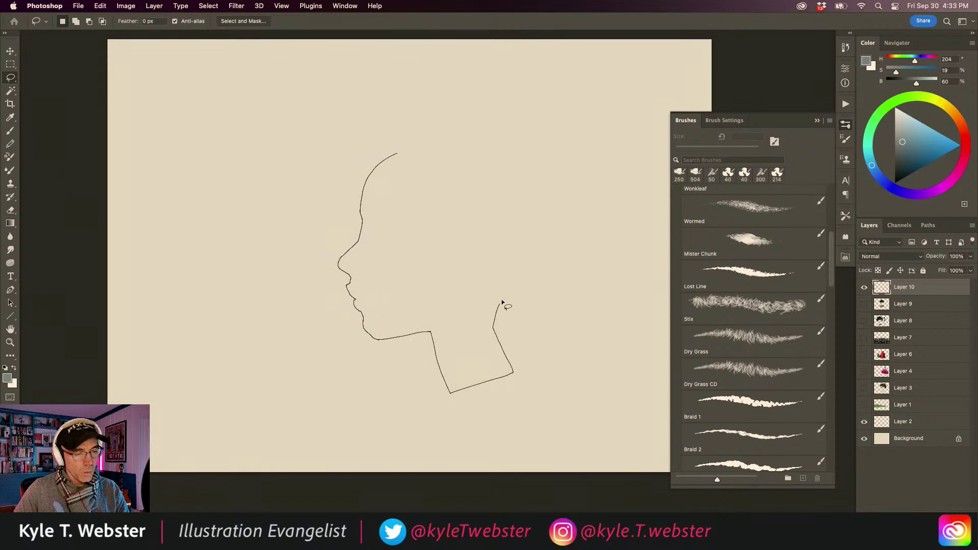
pyautogui.moveTo(515, 194); pyautogui.dragTo(494, 151)
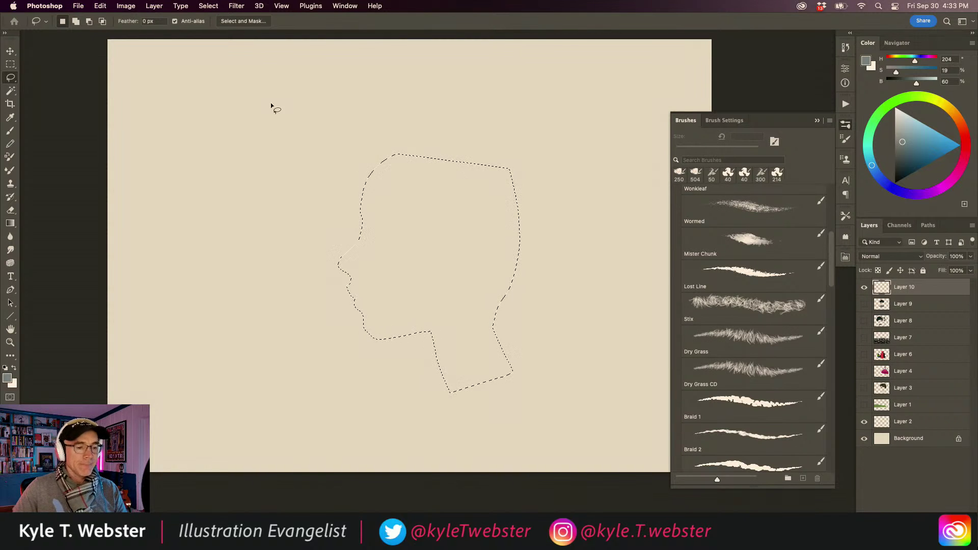
# Fill most of the head profile selection with gray-blue Braid 2 strokes at 250 px, and deselect it
pyautogui.press('b')
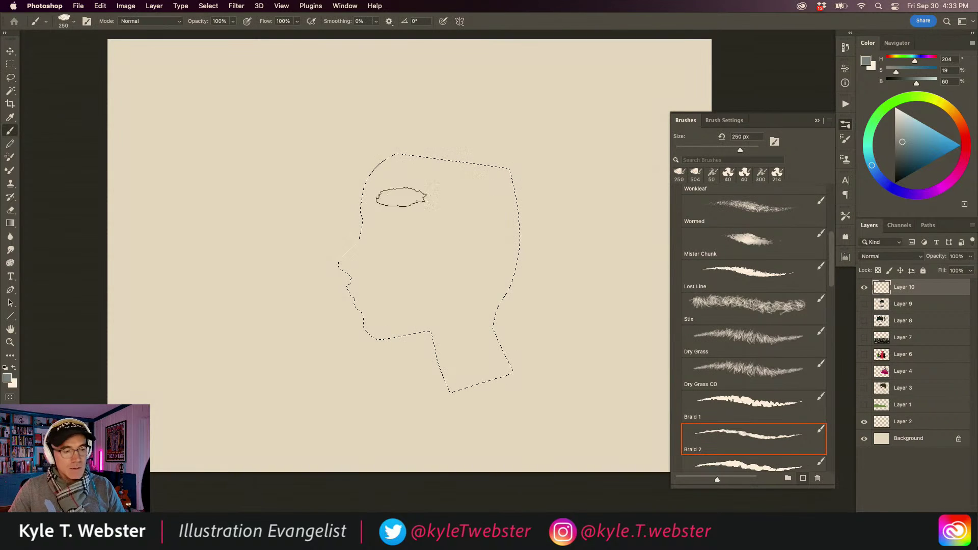
pyautogui.moveTo(399, 194)
pyautogui.mouseDown()
pyautogui.moveTo(397, 341)
pyautogui.moveTo(361, 313)
pyautogui.moveTo(337, 197)
pyautogui.moveTo(361, 156)
pyautogui.moveTo(363, 226)
pyautogui.moveTo(401, 165)
pyautogui.moveTo(398, 141)
pyautogui.moveTo(412, 143)
pyautogui.moveTo(392, 161)
pyautogui.moveTo(387, 268)
pyautogui.moveTo(428, 226)
pyautogui.moveTo(395, 275)
pyautogui.moveTo(414, 274)
pyautogui.moveTo(375, 317)
pyautogui.moveTo(363, 273)
pyautogui.moveTo(393, 281)
pyautogui.moveTo(406, 214)
pyautogui.moveTo(389, 236)
pyautogui.moveTo(419, 227)
pyautogui.moveTo(425, 199)
pyautogui.moveTo(453, 170)
pyautogui.moveTo(448, 198)
pyautogui.moveTo(437, 179)
pyautogui.moveTo(480, 172)
pyautogui.moveTo(435, 197)
pyautogui.moveTo(450, 248)
pyautogui.moveTo(468, 240)
pyautogui.moveTo(430, 293)
pyautogui.moveTo(446, 290)
pyautogui.moveTo(429, 336)
pyautogui.moveTo(498, 360)
pyautogui.moveTo(434, 350)
pyautogui.moveTo(472, 307)
pyautogui.moveTo(481, 321)
pyautogui.moveTo(461, 316)
pyautogui.moveTo(437, 273)
pyautogui.moveTo(466, 277)
pyautogui.moveTo(464, 236)
pyautogui.moveTo(427, 282)
pyautogui.moveTo(437, 302)
pyautogui.moveTo(444, 203)
pyautogui.moveTo(400, 319)
pyautogui.mouseUp()
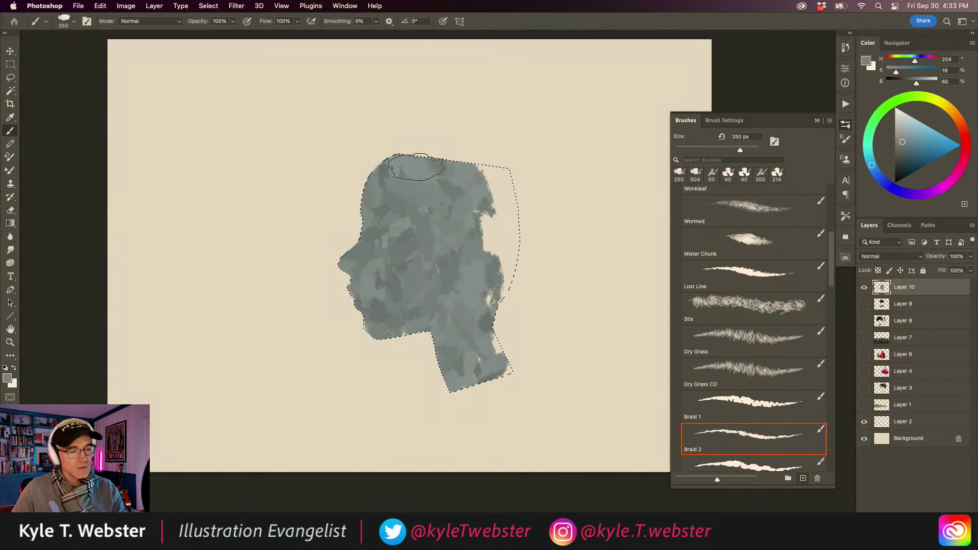
pyautogui.press('super+d')
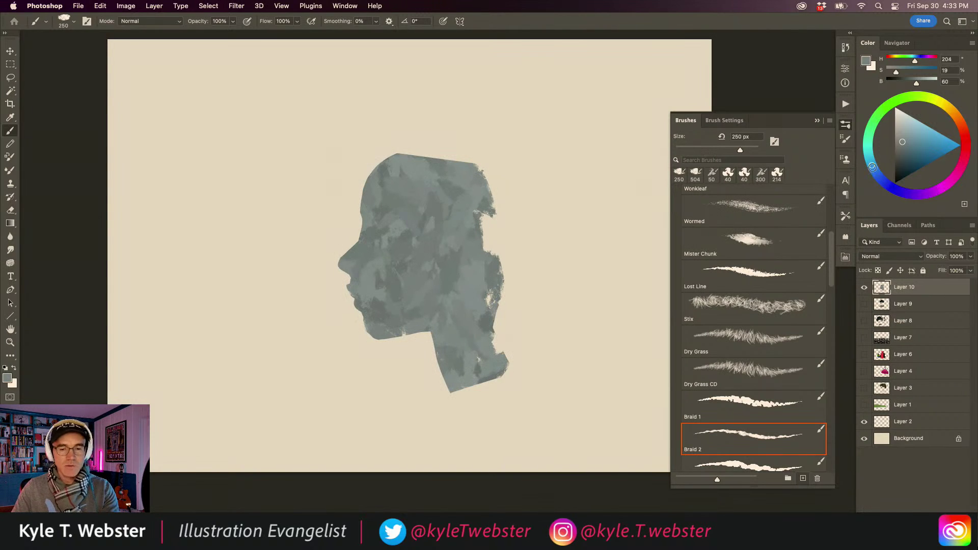
# Paint long, thick locks of hair over the profile head with Braid 2 at 250 px in darker gray-blue (H 204, S 28, B 25)
pyautogui.moveTo(385, 170)
pyautogui.mouseDown()
pyautogui.moveTo(382, 205)
pyautogui.moveTo(396, 196)
pyautogui.moveTo(355, 185)
pyautogui.moveTo(390, 151)
pyautogui.moveTo(358, 223)
pyautogui.moveTo(370, 197)
pyautogui.moveTo(398, 232)
pyautogui.mouseUp()
pyautogui.moveTo(406, 154)
pyautogui.mouseDown()
pyautogui.moveTo(424, 252)
pyautogui.moveTo(399, 200)
pyautogui.moveTo(350, 217)
pyautogui.moveTo(380, 147)
pyautogui.moveTo(313, 194)
pyautogui.mouseUp()
pyautogui.moveTo(395, 156)
pyautogui.mouseDown()
pyautogui.moveTo(420, 146)
pyautogui.moveTo(420, 156)
pyautogui.moveTo(440, 129)
pyautogui.moveTo(485, 142)
pyautogui.moveTo(429, 139)
pyautogui.moveTo(429, 148)
pyautogui.moveTo(454, 136)
pyautogui.moveTo(376, 123)
pyautogui.moveTo(318, 138)
pyautogui.moveTo(375, 145)
pyautogui.moveTo(348, 176)
pyautogui.moveTo(426, 178)
pyautogui.moveTo(411, 172)
pyautogui.moveTo(416, 163)
pyautogui.moveTo(456, 270)
pyautogui.moveTo(446, 290)
pyautogui.moveTo(437, 221)
pyautogui.moveTo(411, 308)
pyautogui.moveTo(421, 240)
pyautogui.moveTo(459, 291)
pyautogui.moveTo(464, 232)
pyautogui.moveTo(491, 236)
pyautogui.moveTo(491, 153)
pyautogui.moveTo(538, 175)
pyautogui.moveTo(486, 151)
pyautogui.moveTo(540, 189)
pyautogui.moveTo(473, 181)
pyautogui.moveTo(489, 179)
pyautogui.moveTo(515, 240)
pyautogui.moveTo(500, 251)
pyautogui.moveTo(479, 220)
pyautogui.moveTo(475, 247)
pyautogui.mouseUp()
pyautogui.moveTo(389, 192)
pyautogui.mouseDown()
pyautogui.moveTo(452, 247)
pyautogui.moveTo(513, 221)
pyautogui.moveTo(502, 346)
pyautogui.moveTo(481, 306)
pyautogui.moveTo(468, 311)
pyautogui.moveTo(482, 286)
pyautogui.moveTo(564, 265)
pyautogui.moveTo(502, 277)
pyautogui.moveTo(517, 346)
pyautogui.mouseUp()
pyautogui.moveTo(404, 350)
pyautogui.mouseDown()
pyautogui.moveTo(441, 209)
pyautogui.moveTo(490, 286)
pyautogui.moveTo(446, 295)
pyautogui.moveTo(435, 258)
pyautogui.moveTo(425, 376)
pyautogui.moveTo(429, 329)
pyautogui.moveTo(414, 360)
pyautogui.moveTo(413, 351)
pyautogui.moveTo(368, 338)
pyautogui.mouseUp()
pyautogui.moveTo(416, 302)
pyautogui.mouseDown()
pyautogui.moveTo(396, 319)
pyautogui.moveTo(413, 266)
pyautogui.moveTo(387, 307)
pyautogui.moveTo(387, 285)
pyautogui.mouseUp()
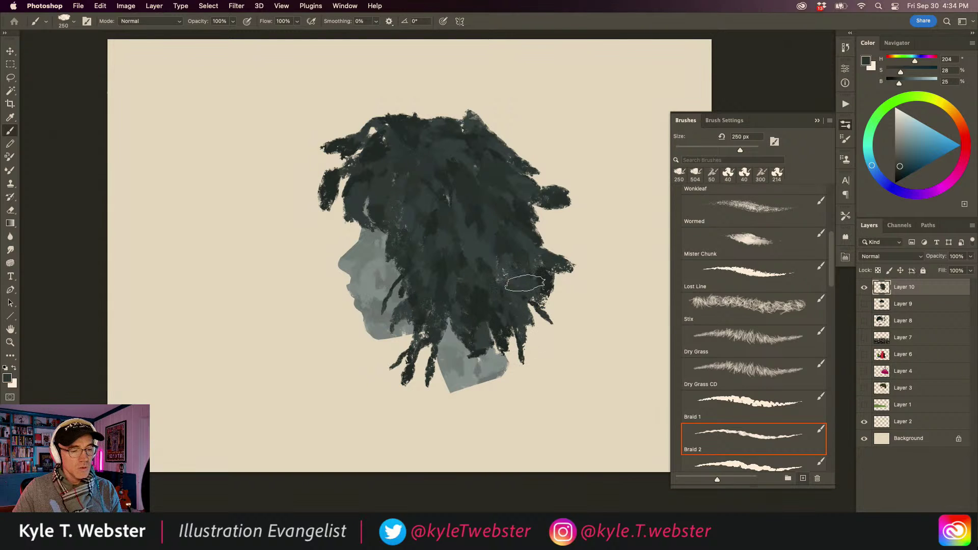
pyautogui.moveTo(530, 211); pyautogui.dragTo(532, 200)
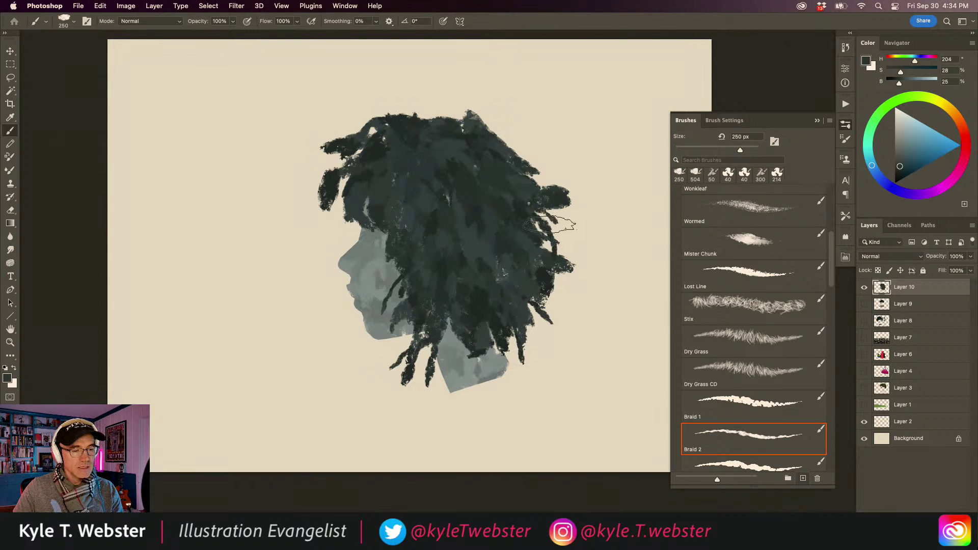
# Add loose outer locks around the profile head with Braid 2, and draw its eye, nostril and mouth using Lost Line at 50 px
pyautogui.moveTo(507, 156); pyautogui.dragTo(545, 165)
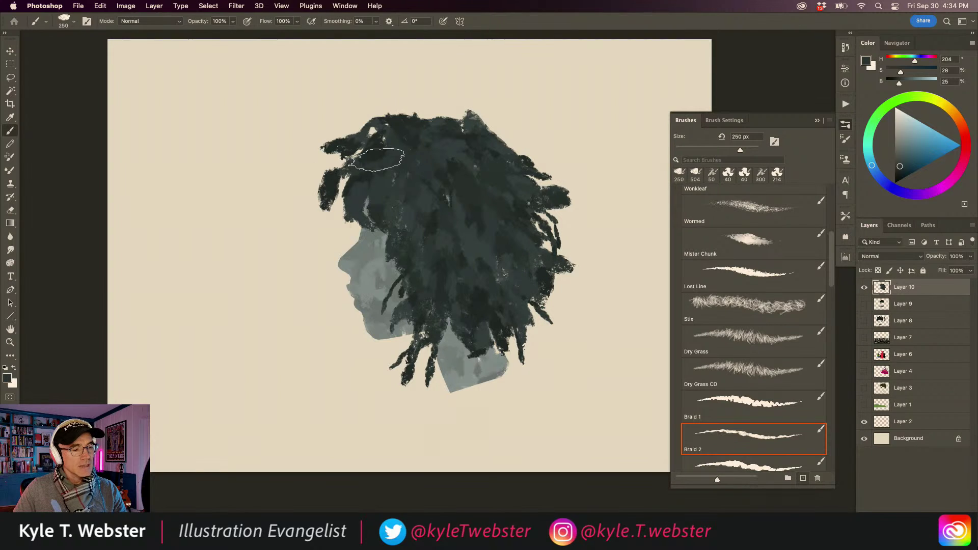
pyautogui.moveTo(349, 151)
pyautogui.mouseDown()
pyautogui.moveTo(383, 126)
pyautogui.moveTo(333, 133)
pyautogui.moveTo(403, 137)
pyautogui.moveTo(437, 115)
pyautogui.moveTo(420, 125)
pyautogui.moveTo(440, 117)
pyautogui.moveTo(491, 123)
pyautogui.moveTo(476, 139)
pyautogui.moveTo(515, 141)
pyautogui.mouseUp()
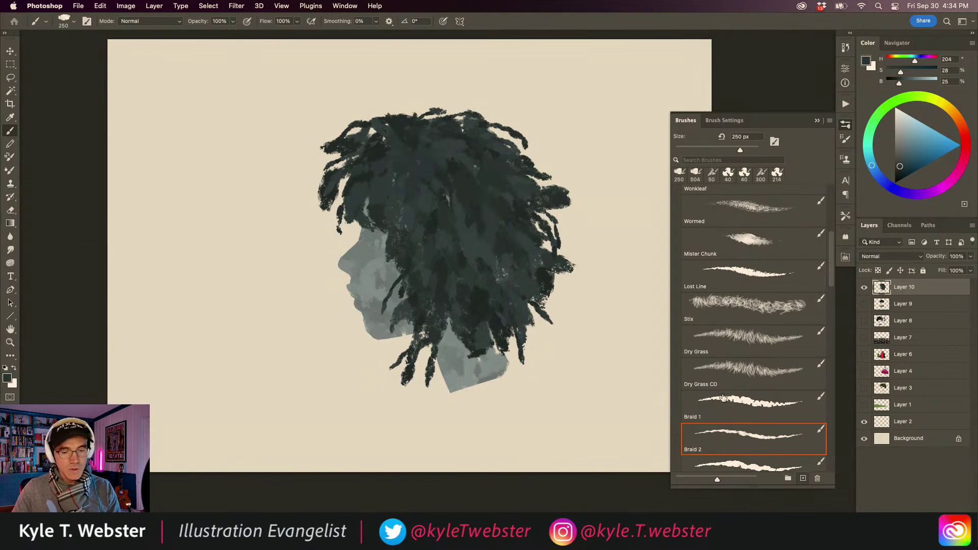
pyautogui.click(722, 280)
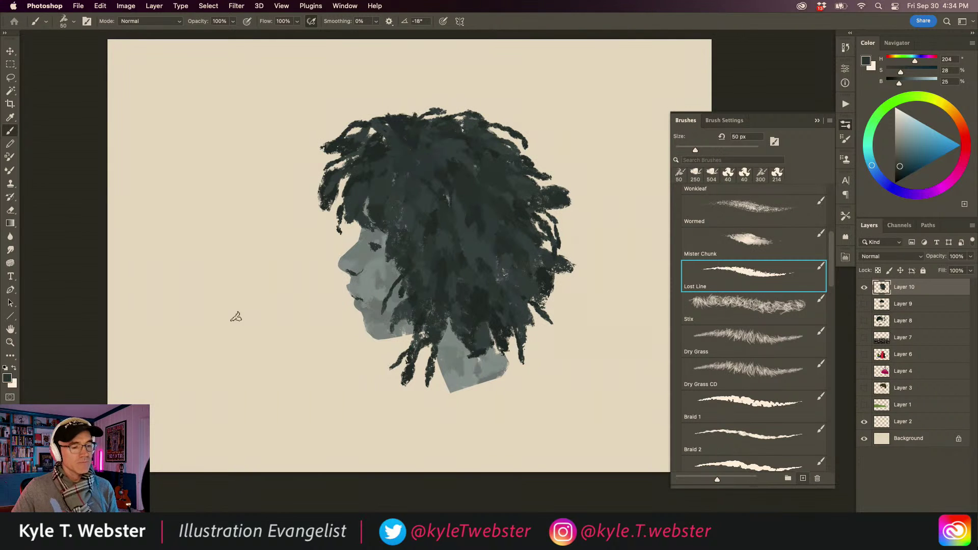
pyautogui.moveTo(383, 316); pyautogui.dragTo(334, 329)
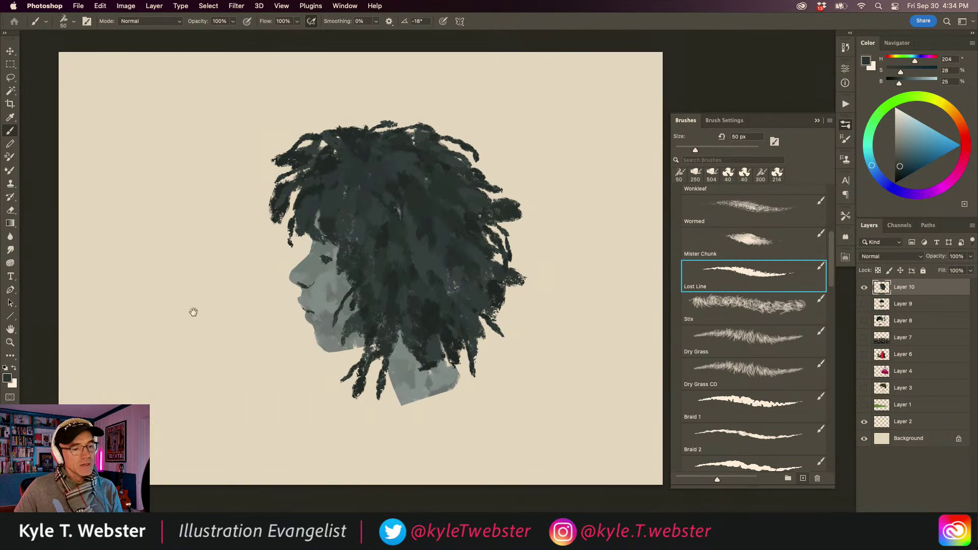
pyautogui.moveTo(194, 311); pyautogui.dragTo(241, 296)
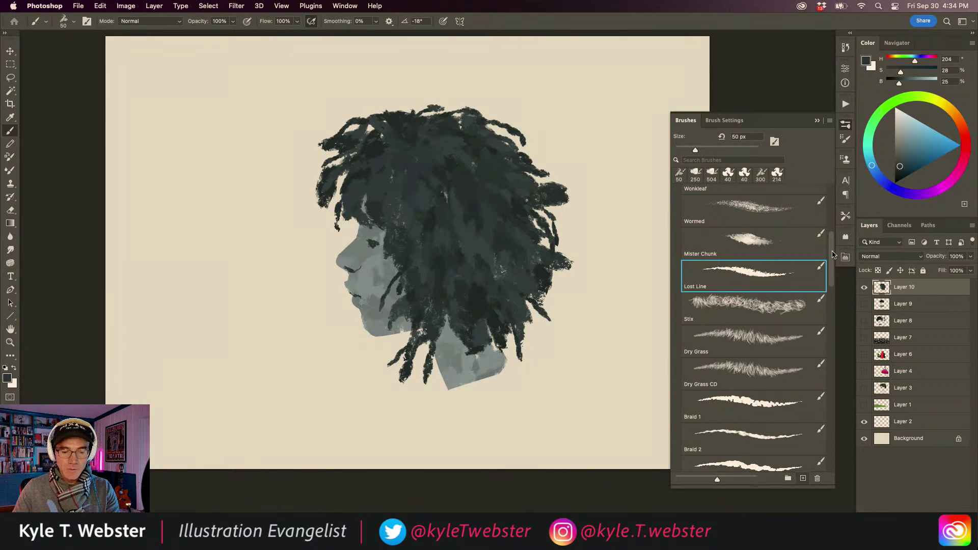
# Paint two broad vertical braids in front of the profile face with Braid 2 Variant at 504 px
pyautogui.scroll(-5, 756, 304)
pyautogui.click(741, 344)
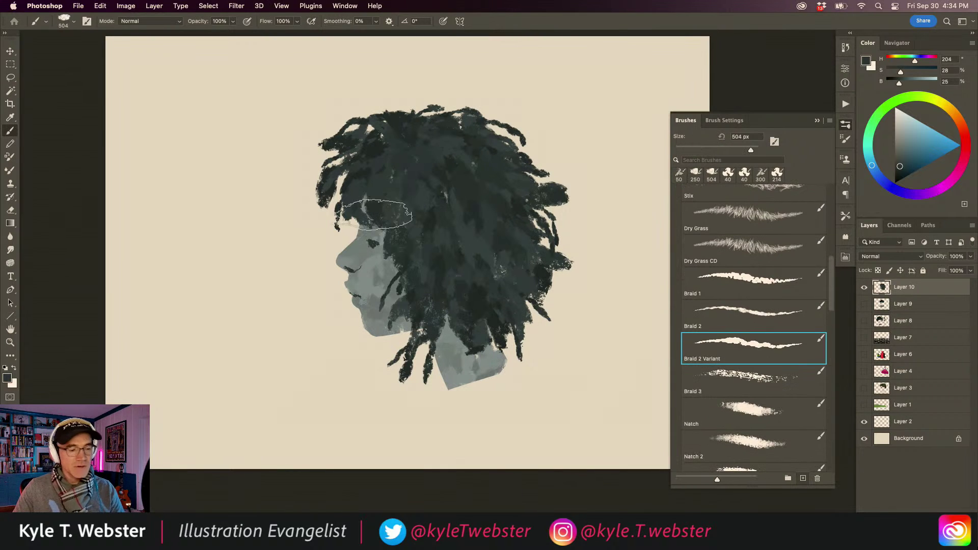
pyautogui.moveTo(239, 150)
pyautogui.mouseDown()
pyautogui.moveTo(268, 276)
pyautogui.moveTo(262, 375)
pyautogui.mouseUp()
pyautogui.moveTo(219, 420)
pyautogui.mouseDown()
pyautogui.moveTo(221, 260)
pyautogui.moveTo(241, 121)
pyautogui.moveTo(236, 109)
pyautogui.moveTo(225, 183)
pyautogui.moveTo(225, 105)
pyautogui.moveTo(177, 232)
pyautogui.moveTo(204, 217)
pyautogui.moveTo(195, 270)
pyautogui.moveTo(220, 334)
pyautogui.moveTo(323, 414)
pyautogui.moveTo(284, 134)
pyautogui.moveTo(276, 127)
pyautogui.moveTo(255, 246)
pyautogui.moveTo(251, 370)
pyautogui.moveTo(300, 392)
pyautogui.mouseUp()
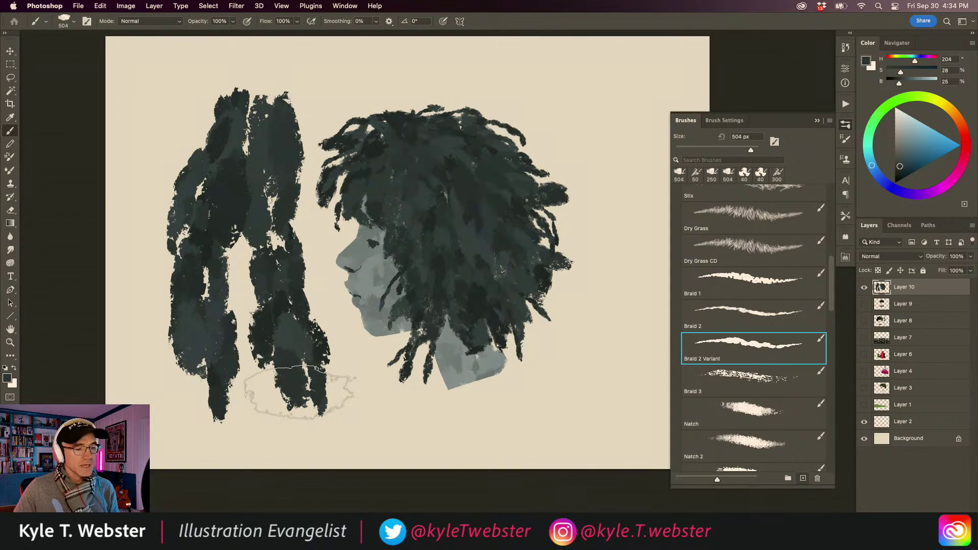
pyautogui.moveTo(562, 261); pyautogui.dragTo(491, 275)
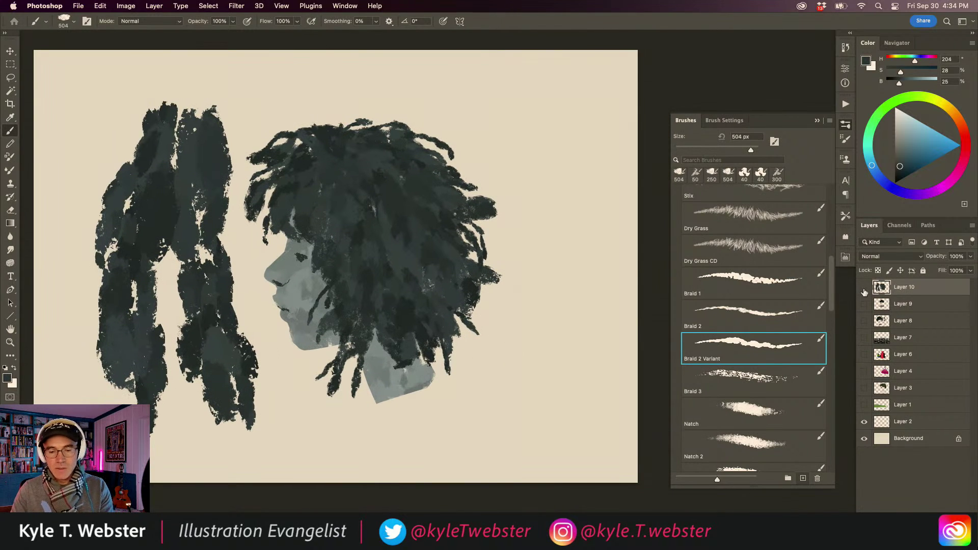
# Hide Layer 10 and add a new empty layer above it, with Braid 3 at 400 px as the brush
pyautogui.click(864, 290)
pyautogui.click(735, 378)
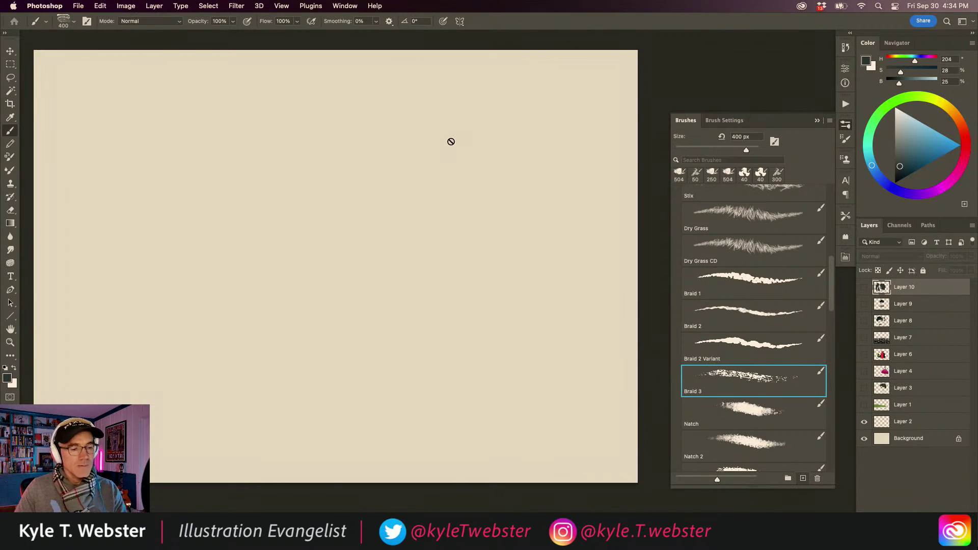
pyautogui.press('alt+shift+super+n')
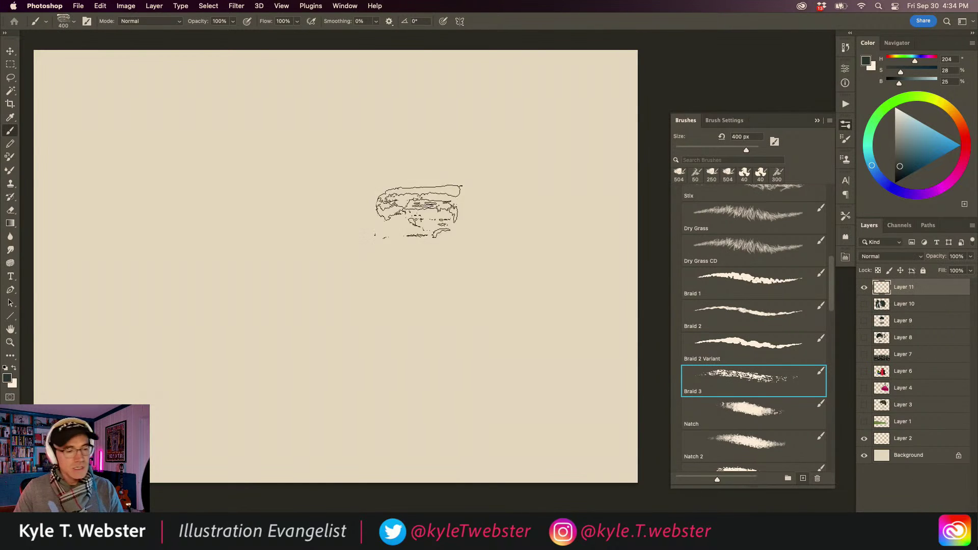
# Lasso a wide rounded head and a neck below it, filling both with brown (H 28, S 24, B 42)
pyautogui.press('super+minus')
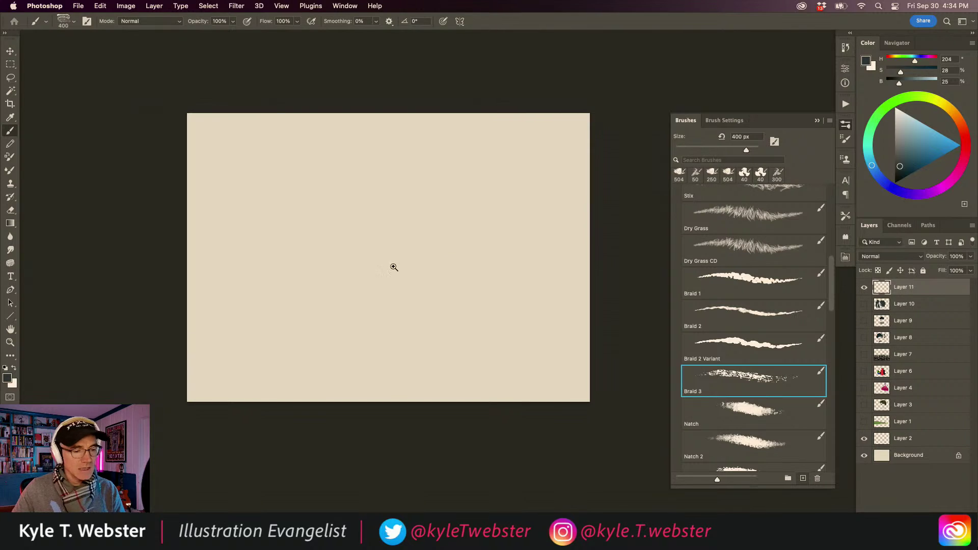
pyautogui.press('super+plus')
pyautogui.press('l')
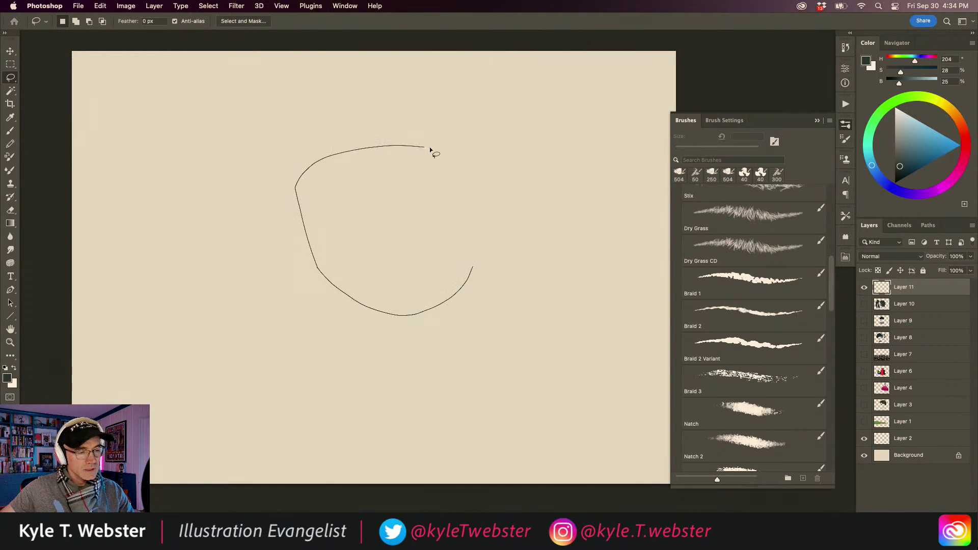
pyautogui.moveTo(480, 239); pyautogui.dragTo(481, 238)
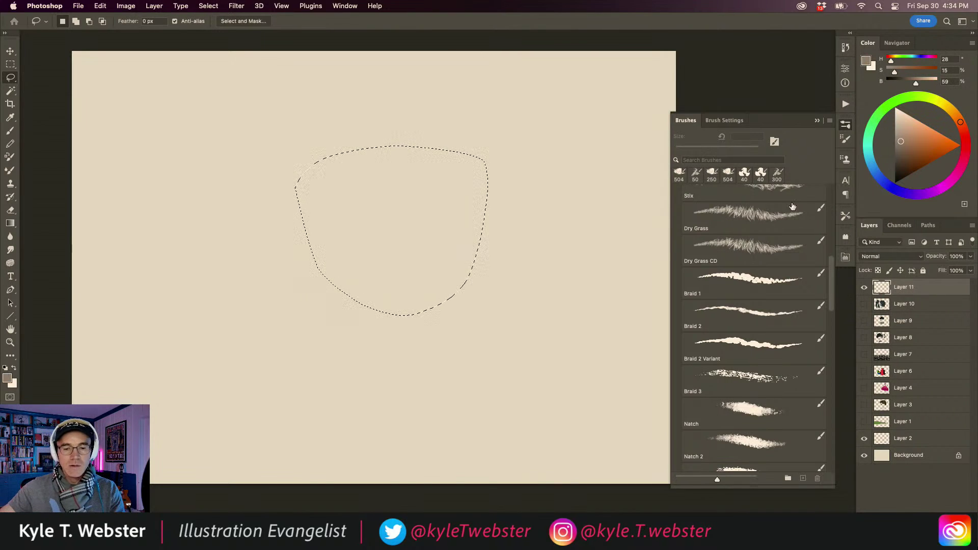
pyautogui.click(902, 155)
pyautogui.hotkey('alt', 'BackSpace')
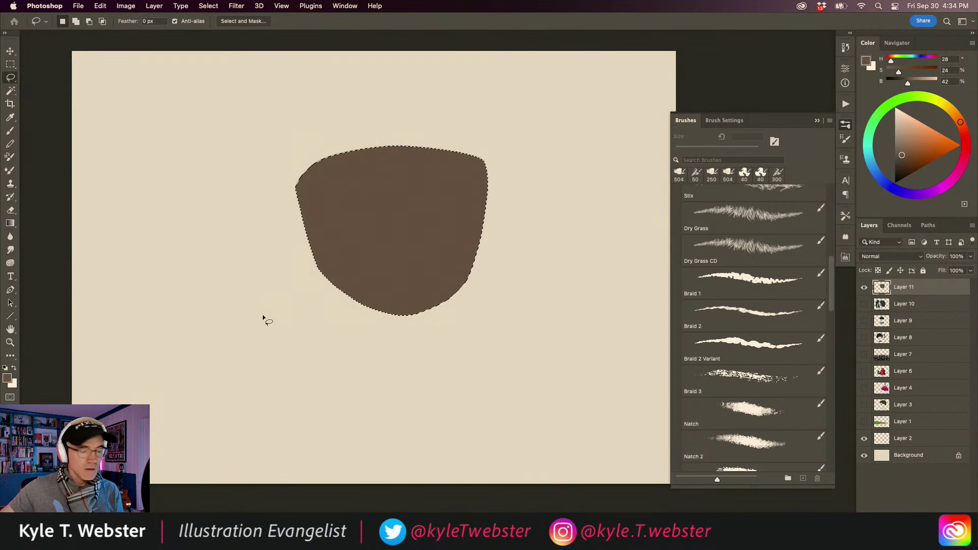
pyautogui.press('super+d')
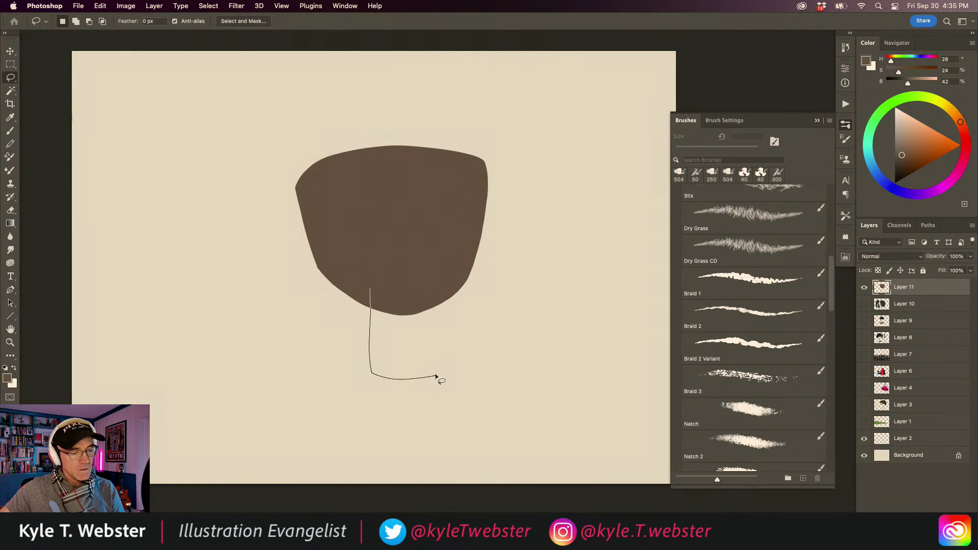
pyautogui.moveTo(428, 287); pyautogui.dragTo(429, 285)
pyautogui.hotkey('alt', 'BackSpace')
pyautogui.press('super+d')
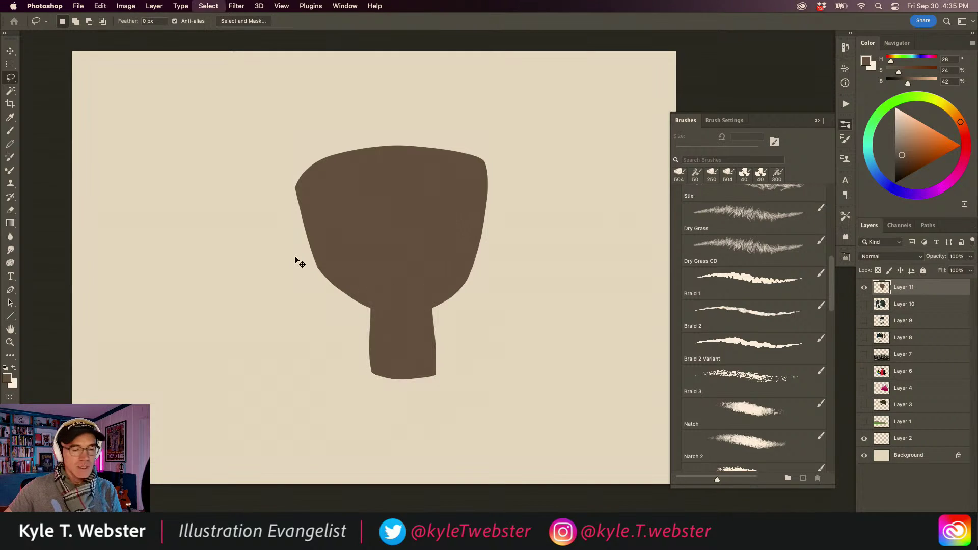
# Paint dark brown hair (H 28, S 24, B 20) over the top and both sides of the head with Braid 3 at 400 px
pyautogui.press('b')
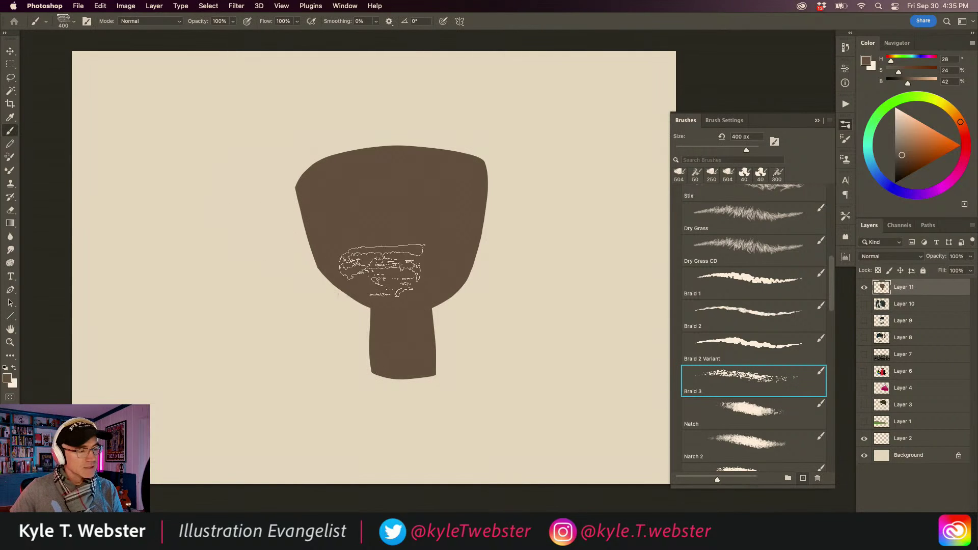
pyautogui.click(898, 170)
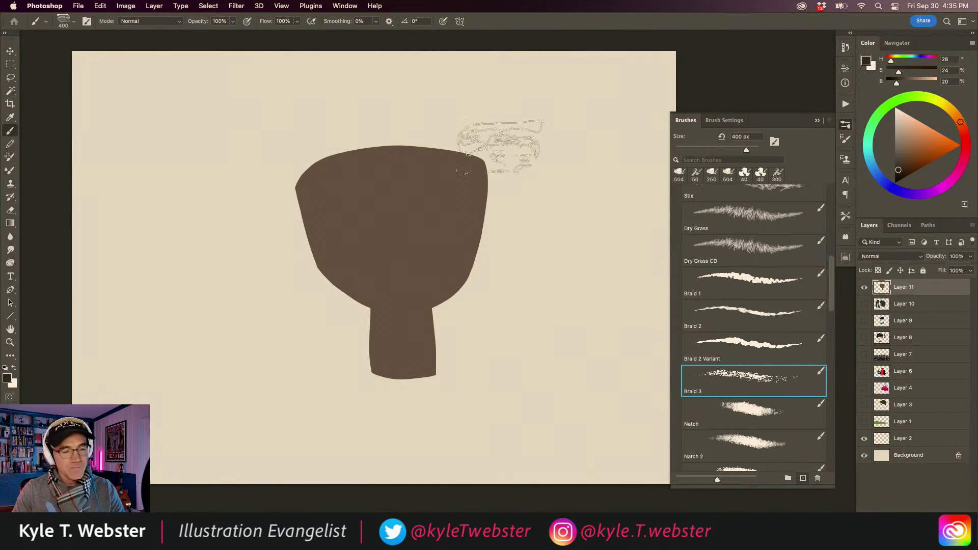
pyautogui.moveTo(378, 151)
pyautogui.mouseDown()
pyautogui.moveTo(372, 136)
pyautogui.moveTo(351, 153)
pyautogui.moveTo(305, 135)
pyautogui.moveTo(295, 290)
pyautogui.moveTo(321, 336)
pyautogui.moveTo(306, 209)
pyautogui.moveTo(285, 239)
pyautogui.moveTo(275, 300)
pyautogui.moveTo(265, 224)
pyautogui.moveTo(311, 165)
pyautogui.moveTo(291, 219)
pyautogui.moveTo(275, 153)
pyautogui.moveTo(326, 153)
pyautogui.moveTo(316, 121)
pyautogui.moveTo(364, 142)
pyautogui.moveTo(376, 99)
pyautogui.moveTo(449, 171)
pyautogui.moveTo(433, 123)
pyautogui.moveTo(404, 105)
pyautogui.moveTo(456, 133)
pyautogui.moveTo(492, 203)
pyautogui.mouseUp()
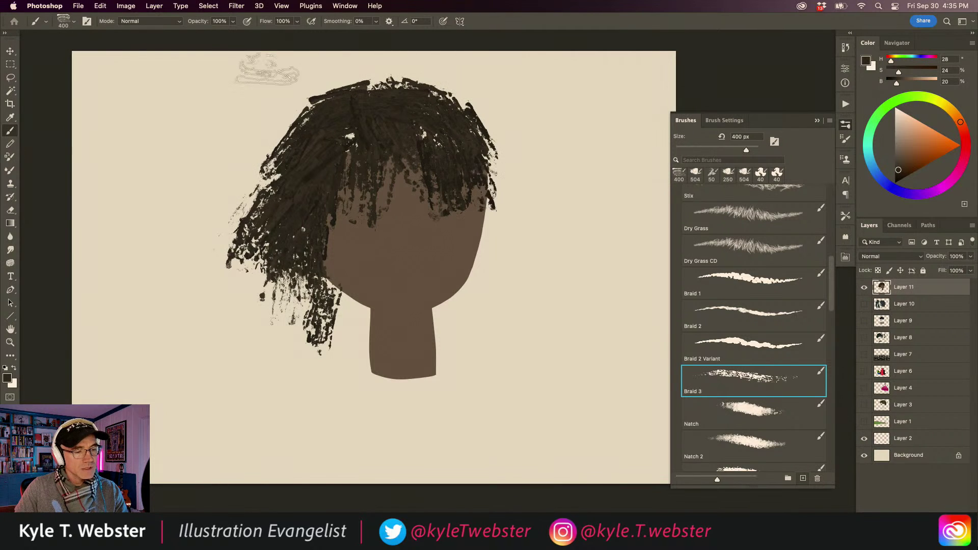
pyautogui.moveTo(466, 140)
pyautogui.mouseDown()
pyautogui.moveTo(488, 176)
pyautogui.moveTo(467, 129)
pyautogui.moveTo(510, 206)
pyautogui.moveTo(462, 131)
pyautogui.mouseUp()
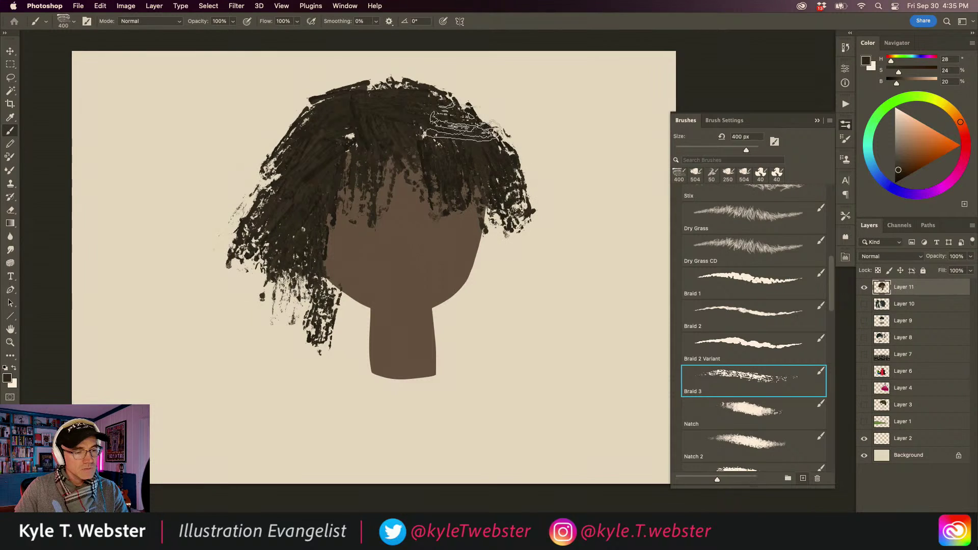
pyautogui.moveTo(347, 100)
pyautogui.mouseDown()
pyautogui.moveTo(314, 114)
pyautogui.moveTo(338, 150)
pyautogui.moveTo(387, 114)
pyautogui.moveTo(316, 91)
pyautogui.moveTo(324, 112)
pyautogui.moveTo(301, 138)
pyautogui.moveTo(234, 135)
pyautogui.moveTo(273, 186)
pyautogui.moveTo(311, 209)
pyautogui.moveTo(306, 278)
pyautogui.moveTo(331, 257)
pyautogui.mouseUp()
pyautogui.moveTo(433, 168)
pyautogui.mouseDown()
pyautogui.moveTo(469, 218)
pyautogui.moveTo(469, 197)
pyautogui.moveTo(466, 318)
pyautogui.moveTo(458, 311)
pyautogui.moveTo(453, 321)
pyautogui.mouseUp()
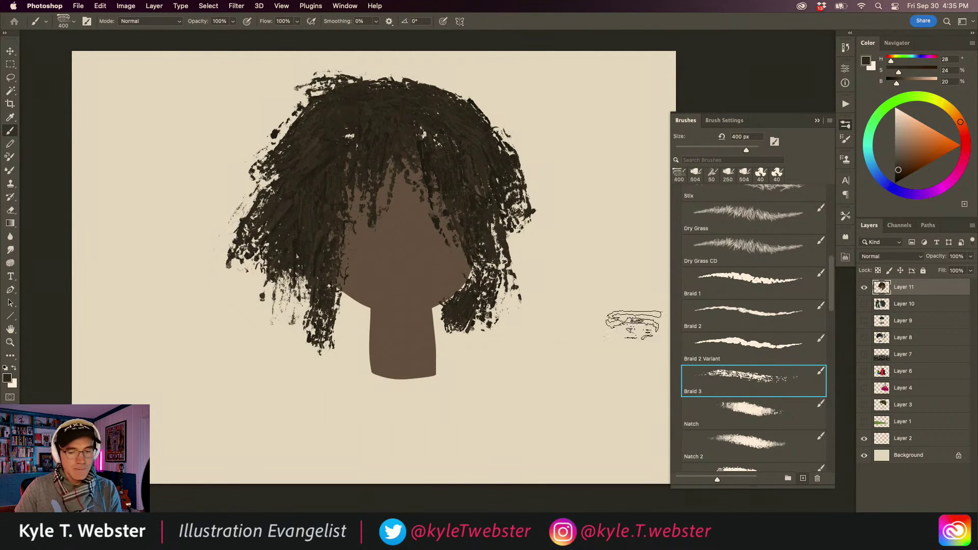
# Paint hair behind the neck on a new layer below the head, and widen the right side of the hair on Layer 11
pyautogui.click(882, 304)
pyautogui.press('super+shift+alt+n')
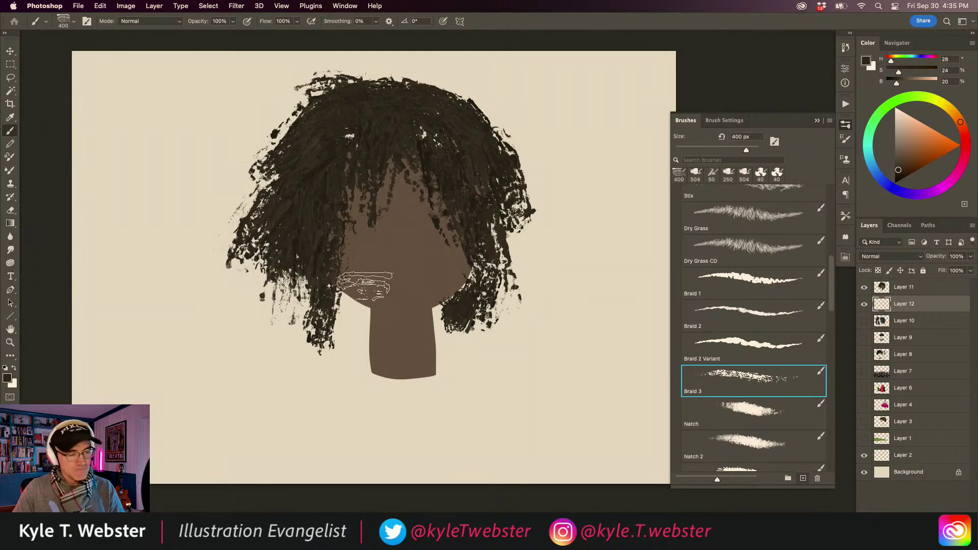
pyautogui.moveTo(365, 282)
pyautogui.mouseDown()
pyautogui.moveTo(361, 330)
pyautogui.moveTo(358, 285)
pyautogui.moveTo(293, 270)
pyautogui.moveTo(290, 306)
pyautogui.mouseUp()
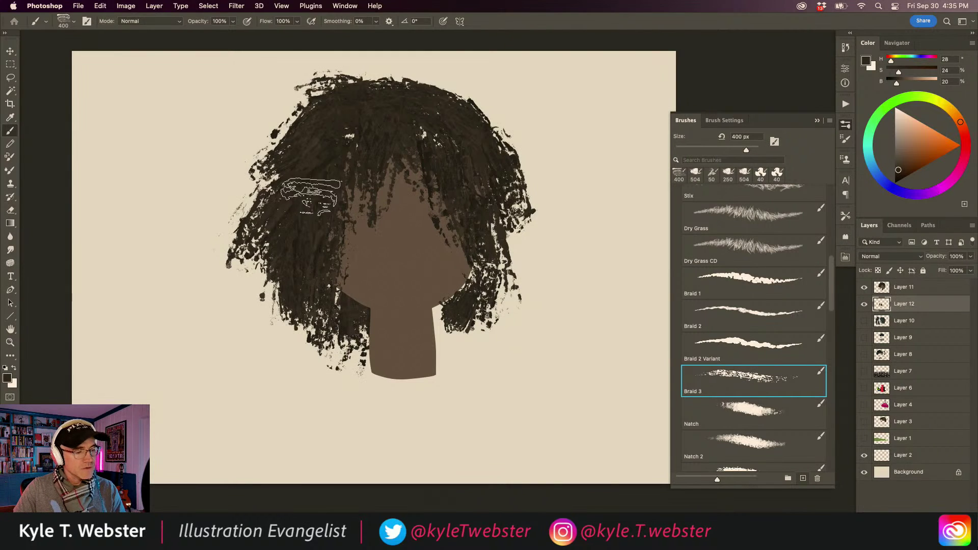
pyautogui.click(880, 289)
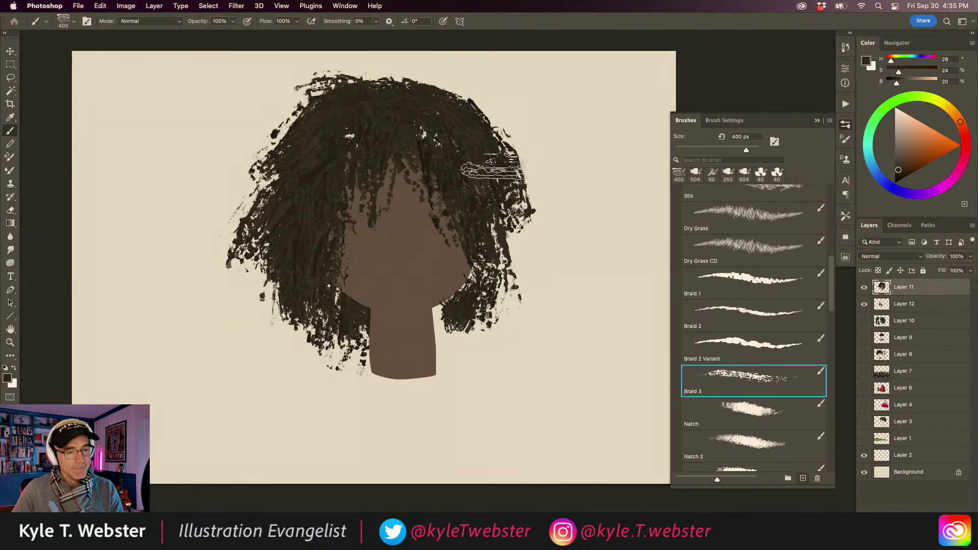
pyautogui.moveTo(519, 245)
pyautogui.mouseDown()
pyautogui.moveTo(512, 285)
pyautogui.moveTo(481, 274)
pyautogui.moveTo(470, 120)
pyautogui.moveTo(536, 165)
pyautogui.moveTo(535, 214)
pyautogui.mouseUp()
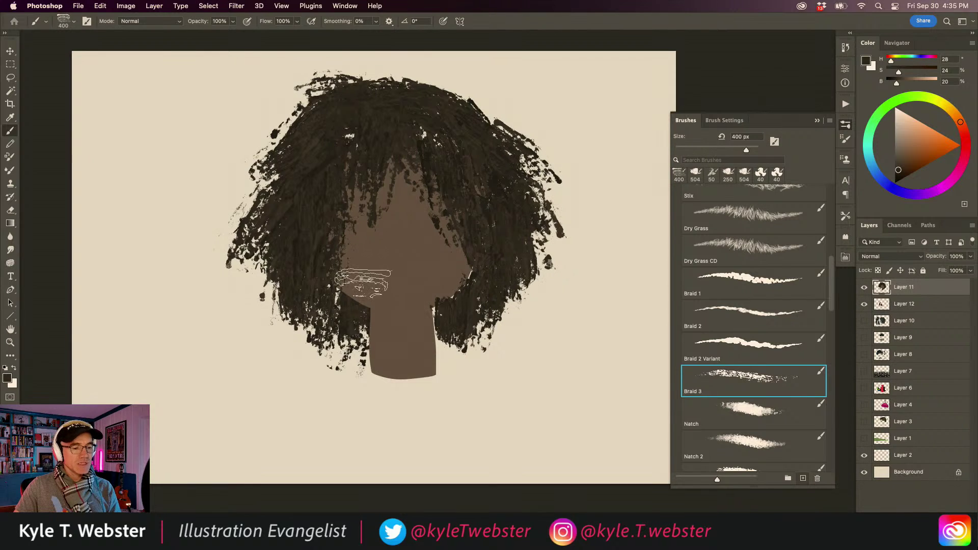
# Reduce Braid 3 to 100 px, clear everything on Layer 11 and hide Layer 12
pyautogui.press('[')
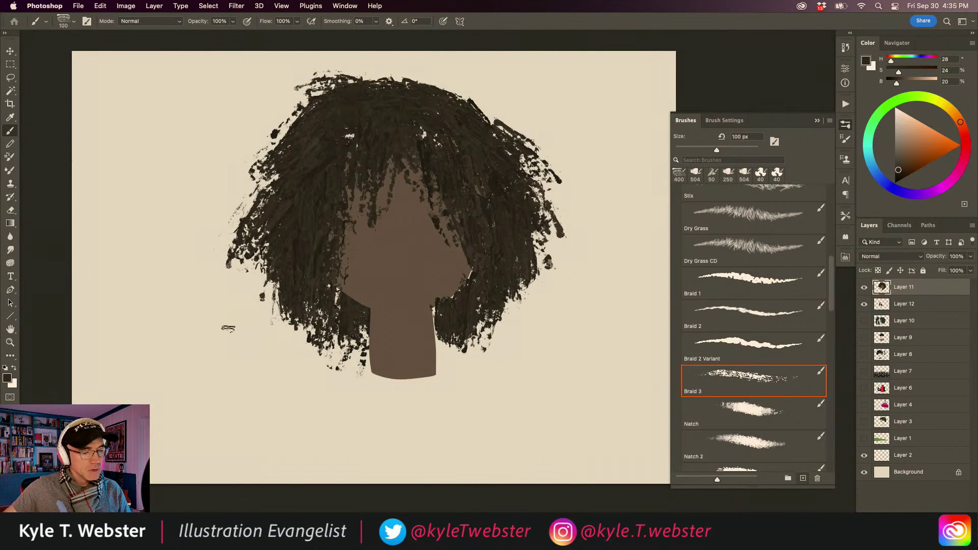
pyautogui.press('super+a')
pyautogui.press('Delete')
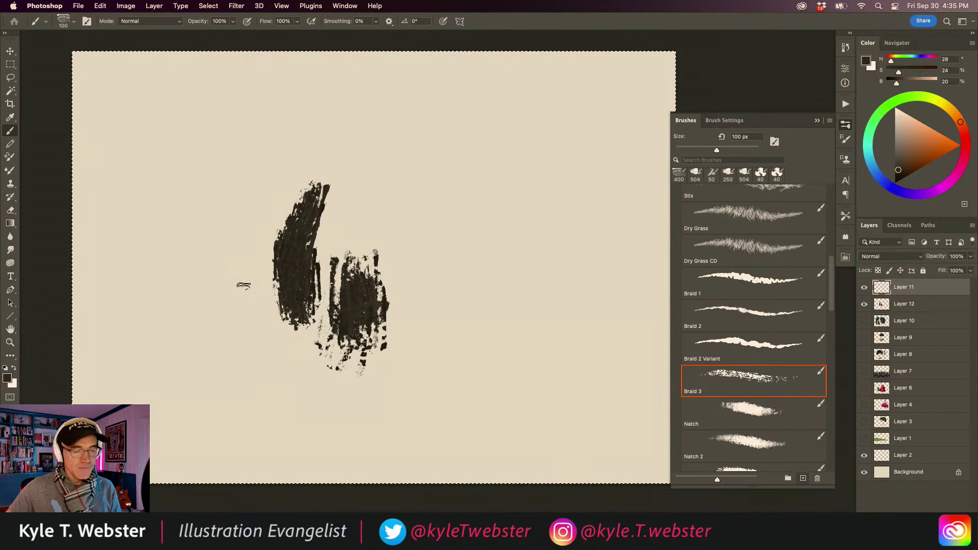
pyautogui.click(864, 303)
pyautogui.press('super+d')
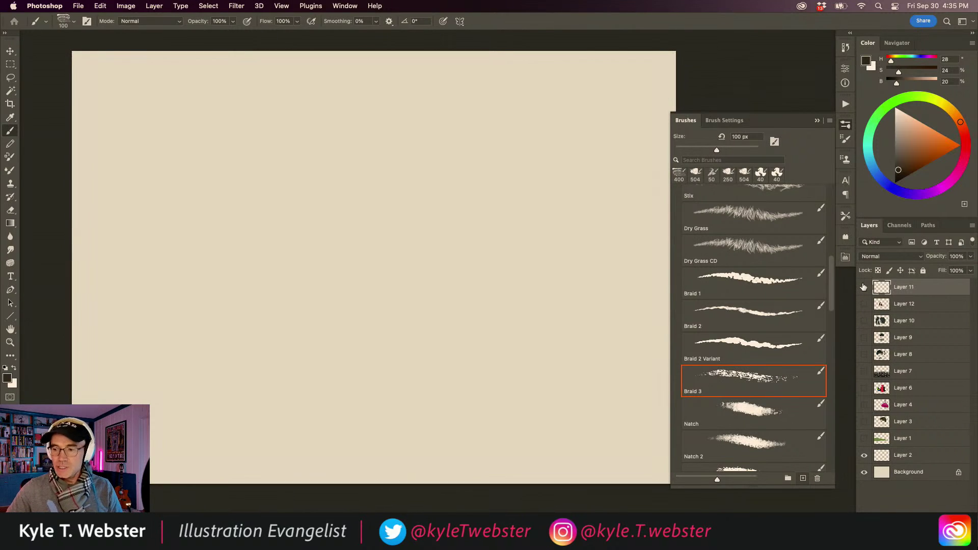
# Lasso a narrow head and neck with two ears on Layer 11, fill it with dark brown (H 28, S 24, B 20), and deselect it
pyautogui.press('l')
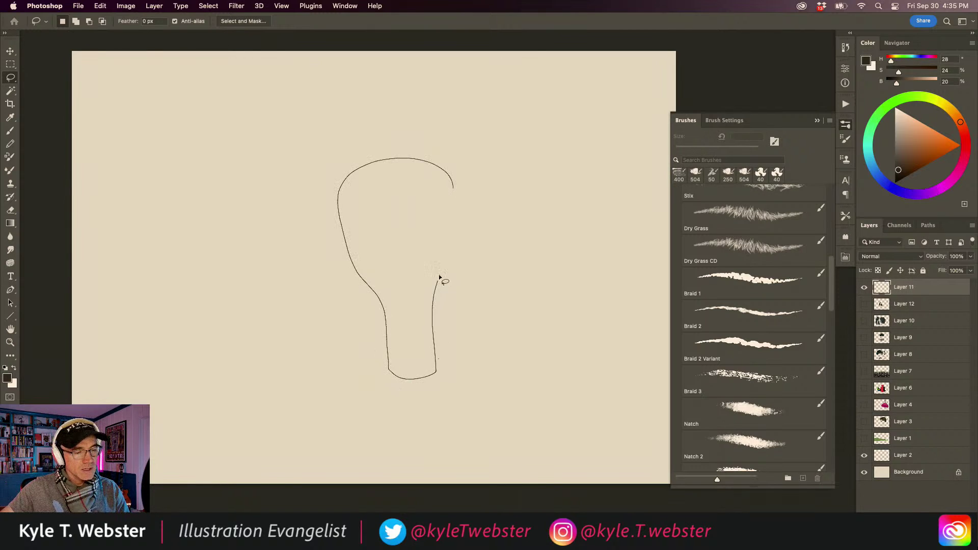
pyautogui.moveTo(453, 188); pyautogui.dragTo(454, 190)
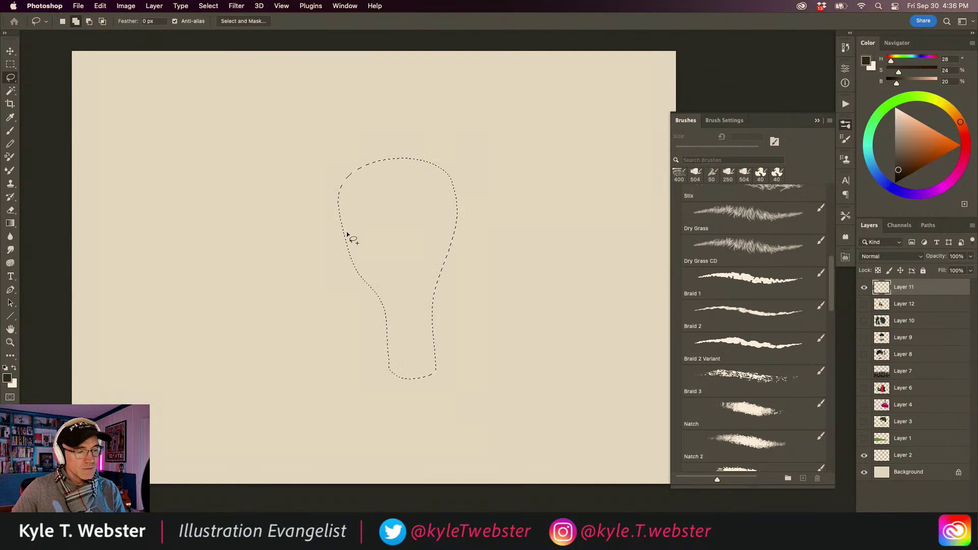
pyautogui.moveTo(350, 235)
pyautogui.mouseDown()
pyautogui.moveTo(360, 246)
pyautogui.moveTo(446, 238)
pyautogui.mouseUp()
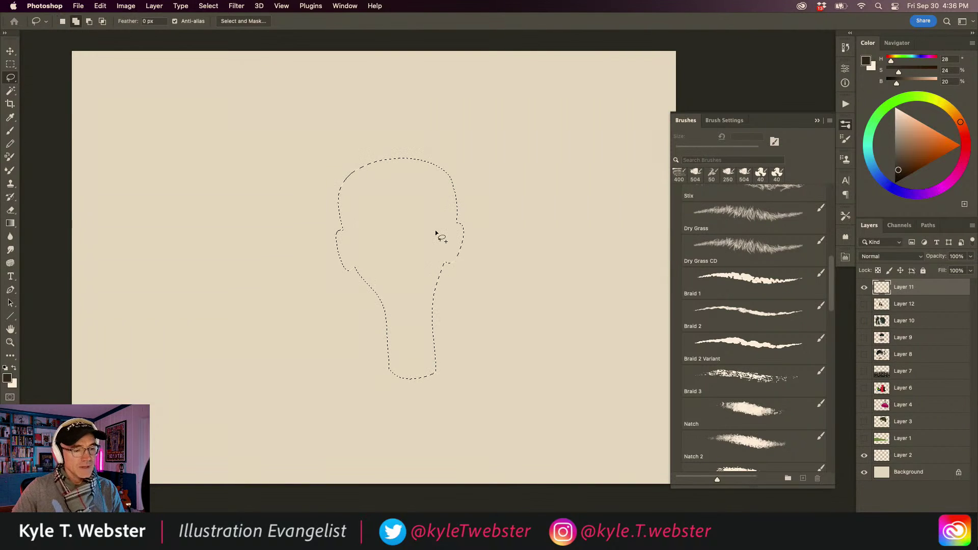
pyautogui.hotkey('alt', 'BackSpace')
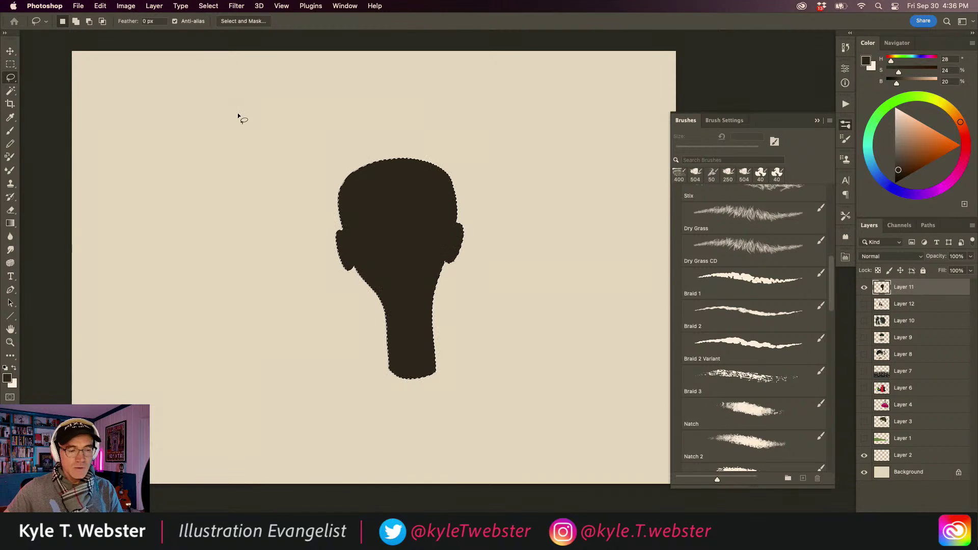
pyautogui.press('super+d')
# Set Layer 11's opacity to 60% and add an empty layer above it for Braid 3 painting in near-black (H 28, S 24, B 3)
pyautogui.press('b')
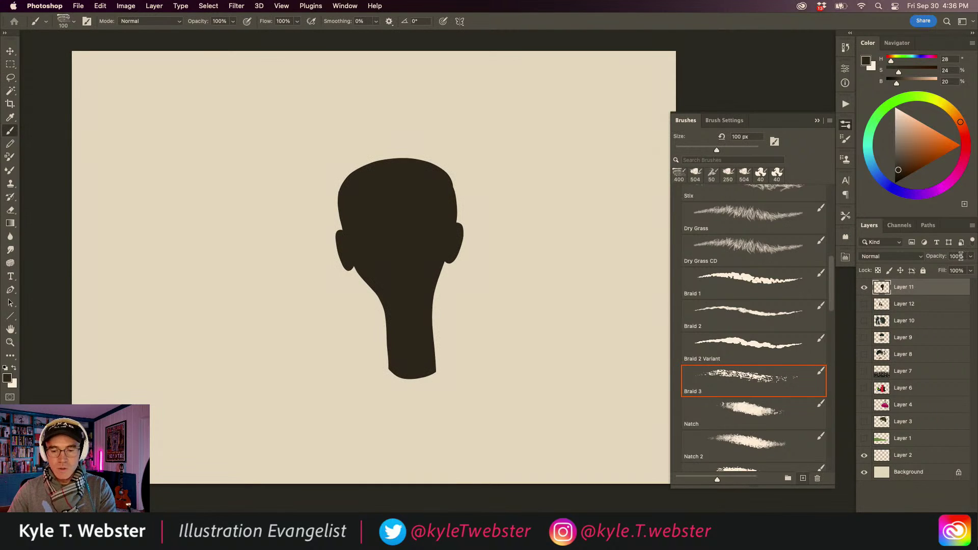
pyautogui.write('60')
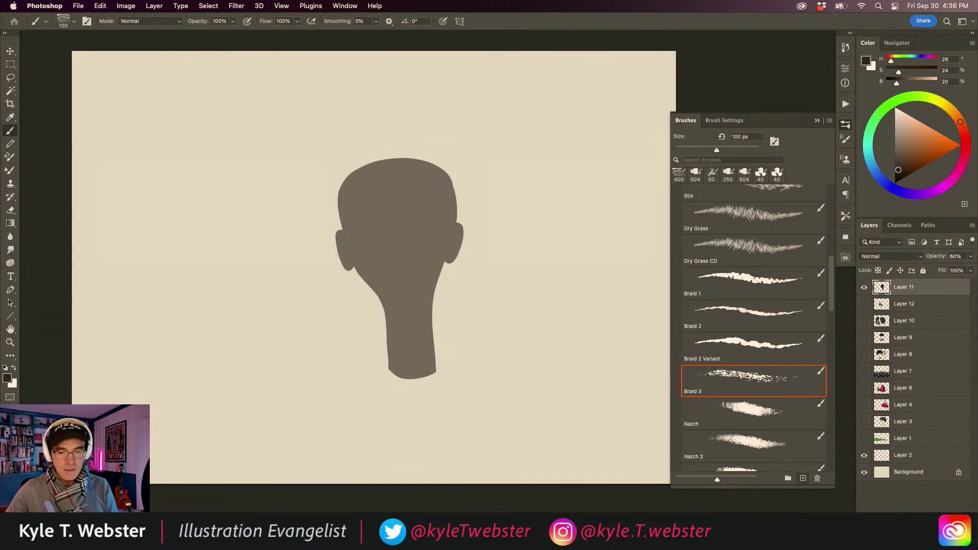
pyautogui.press('super+shift+alt+n')
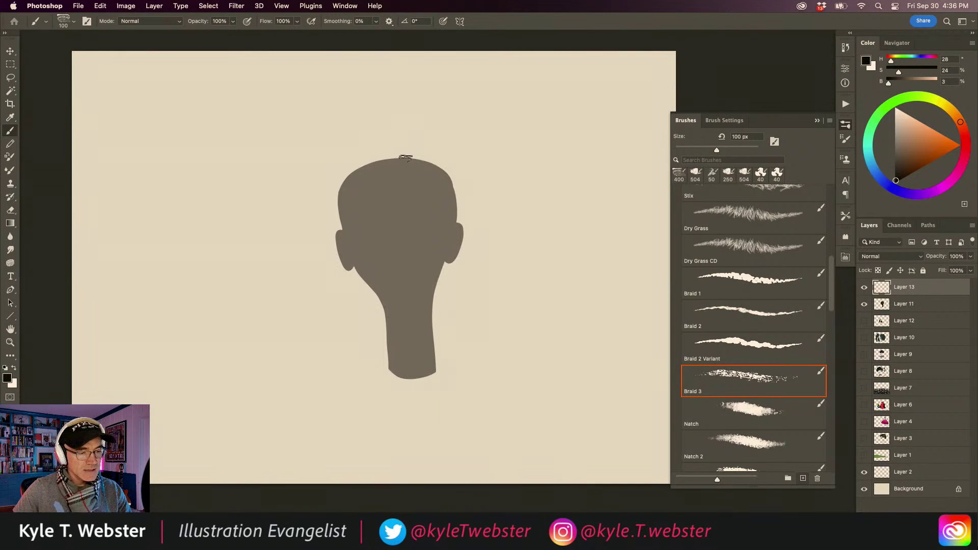
# Paint a row of short radial braids with Braid 3 around the top of the head, from one ear to the other
pyautogui.moveTo(388, 153)
pyautogui.mouseDown()
pyautogui.moveTo(385, 176)
pyautogui.moveTo(372, 179)
pyautogui.moveTo(371, 164)
pyautogui.moveTo(363, 171)
pyautogui.moveTo(396, 162)
pyautogui.mouseUp()
pyautogui.moveTo(368, 166)
pyautogui.mouseDown()
pyautogui.moveTo(352, 187)
pyautogui.moveTo(350, 177)
pyautogui.moveTo(338, 181)
pyautogui.moveTo(335, 226)
pyautogui.mouseUp()
pyautogui.moveTo(354, 185); pyautogui.dragTo(337, 202)
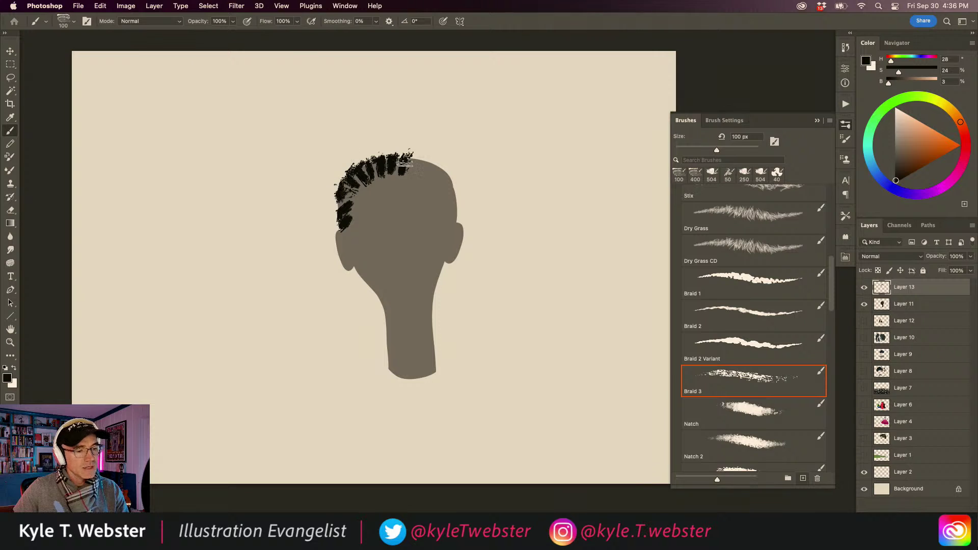
pyautogui.moveTo(415, 162)
pyautogui.mouseDown()
pyautogui.moveTo(441, 168)
pyautogui.moveTo(460, 222)
pyautogui.mouseUp()
pyautogui.moveTo(444, 179)
pyautogui.mouseDown()
pyautogui.moveTo(460, 191)
pyautogui.moveTo(448, 169)
pyautogui.mouseUp()
pyautogui.moveTo(402, 153); pyautogui.dragTo(413, 155)
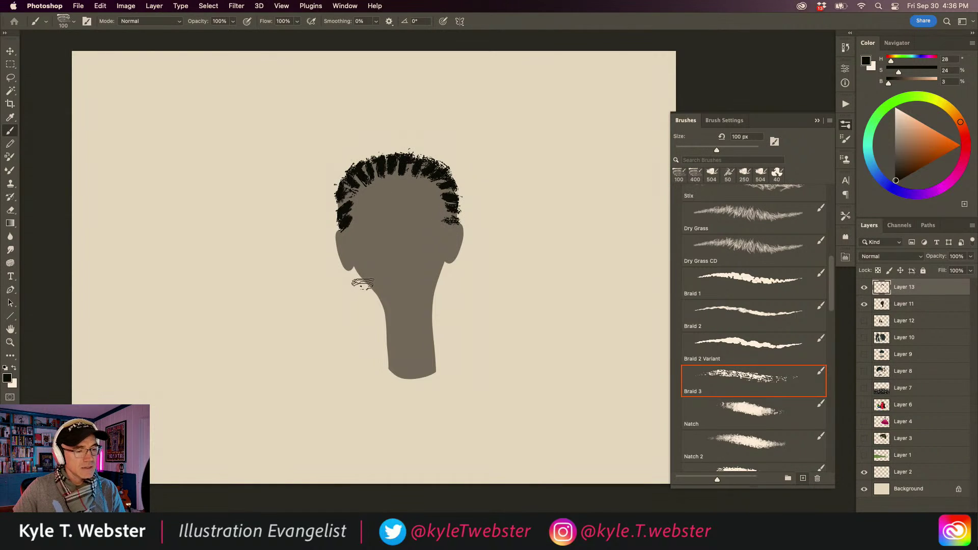
# Paint several thin braids hanging beneath both ears with Braid 3
pyautogui.moveTo(364, 284)
pyautogui.mouseDown()
pyautogui.moveTo(363, 326)
pyautogui.moveTo(357, 307)
pyautogui.moveTo(351, 319)
pyautogui.moveTo(336, 309)
pyautogui.mouseUp()
pyautogui.moveTo(439, 279); pyautogui.dragTo(445, 311)
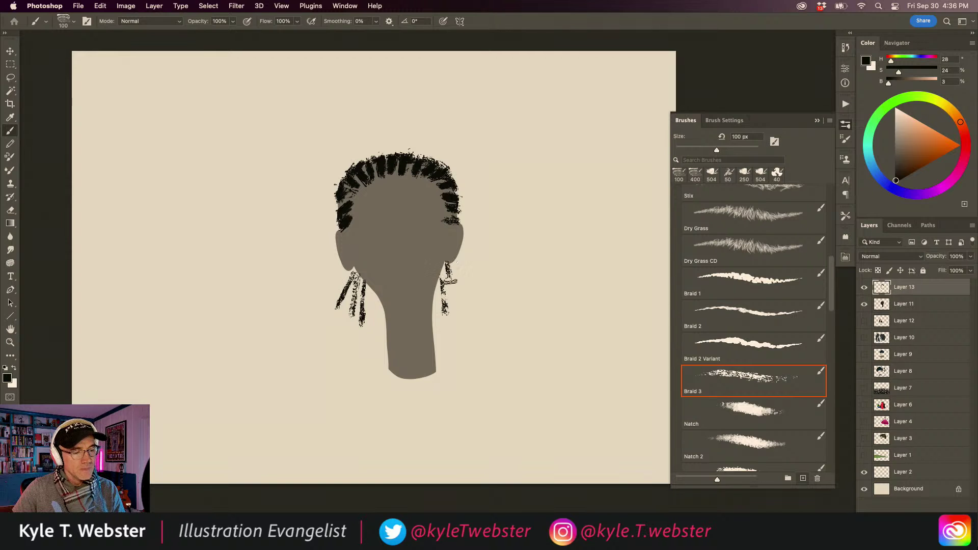
pyautogui.moveTo(448, 267); pyautogui.dragTo(455, 301)
pyautogui.moveTo(450, 263); pyautogui.dragTo(467, 290)
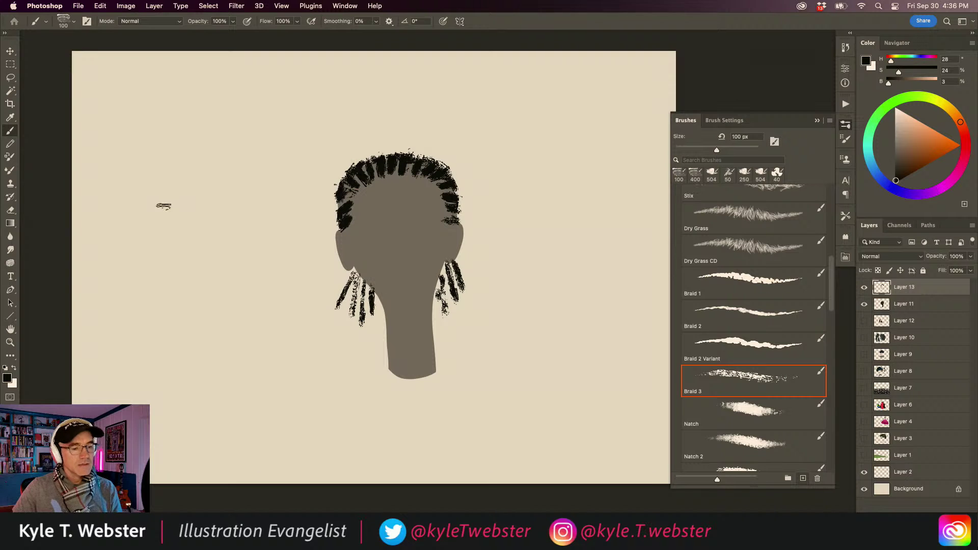
# Choose Braid 2 Variant at 60 px and paint a sample zigzag line on the empty canvas beside the head
pyautogui.click(729, 312)
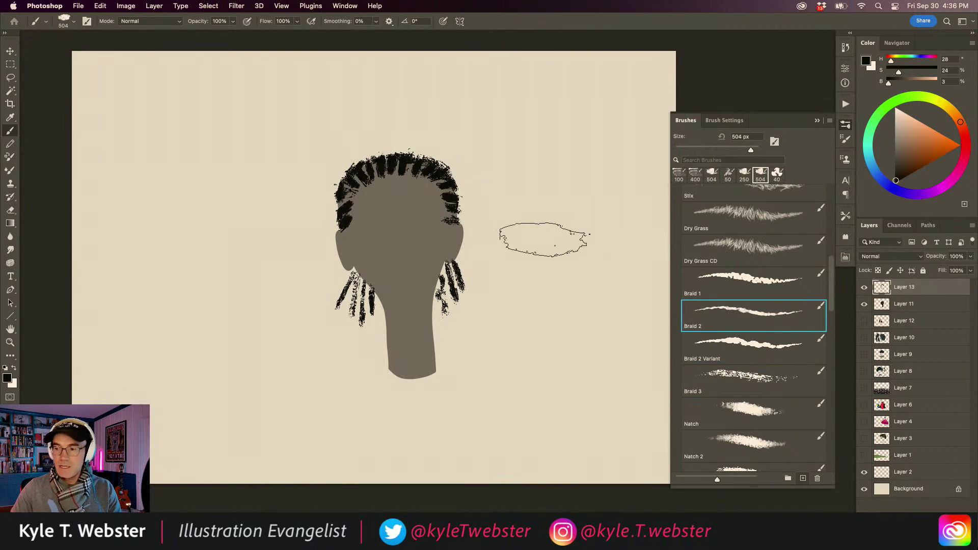
pyautogui.click(712, 339)
pyautogui.press('[')
pyautogui.press('[')
pyautogui.press('[')
pyautogui.press('[')
pyautogui.press('[')
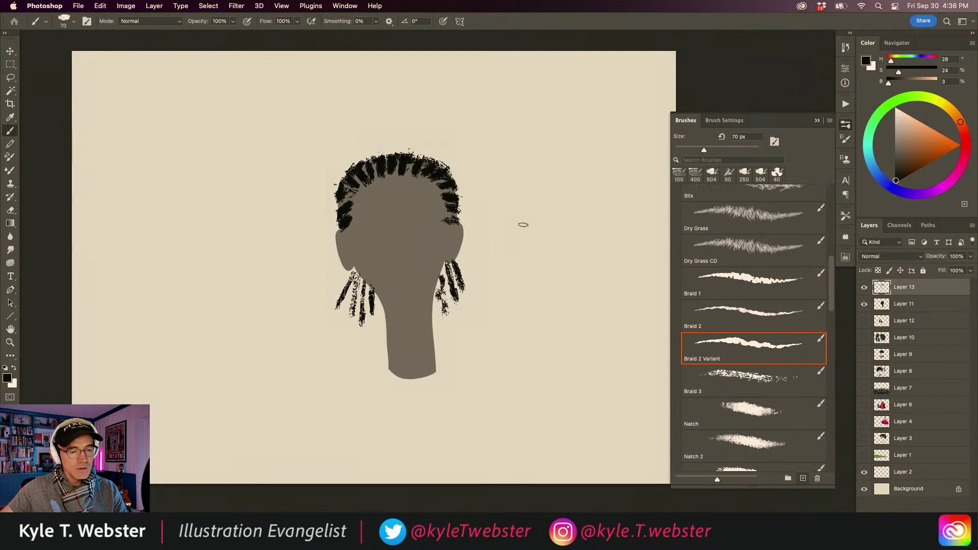
pyautogui.press('[')
pyautogui.moveTo(539, 204)
pyautogui.mouseDown()
pyautogui.moveTo(526, 272)
pyautogui.moveTo(537, 282)
pyautogui.moveTo(538, 325)
pyautogui.mouseUp()
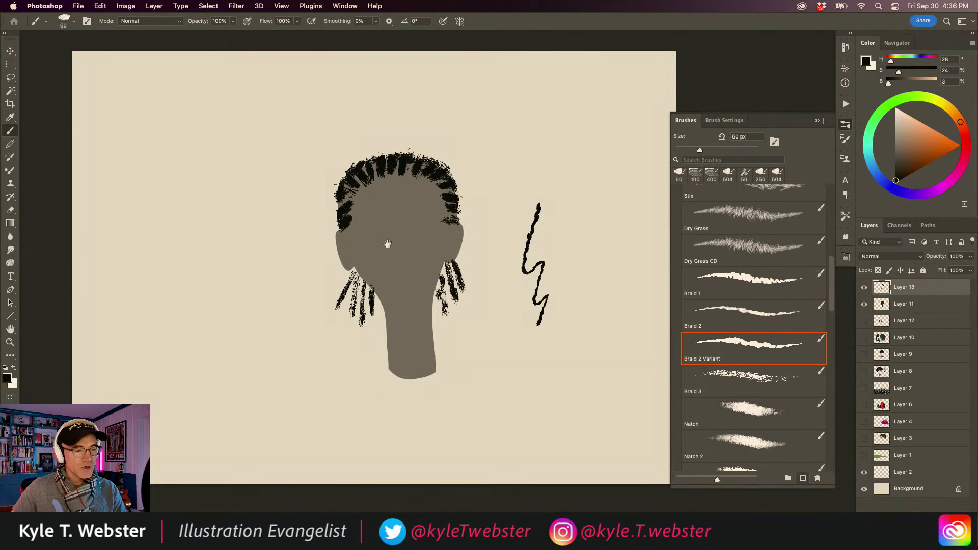
# Draw the facial features, inner ears, neck edges and a sloping neckline with shoulders using Braid 2 Variant
pyautogui.scroll(2, 387, 243)
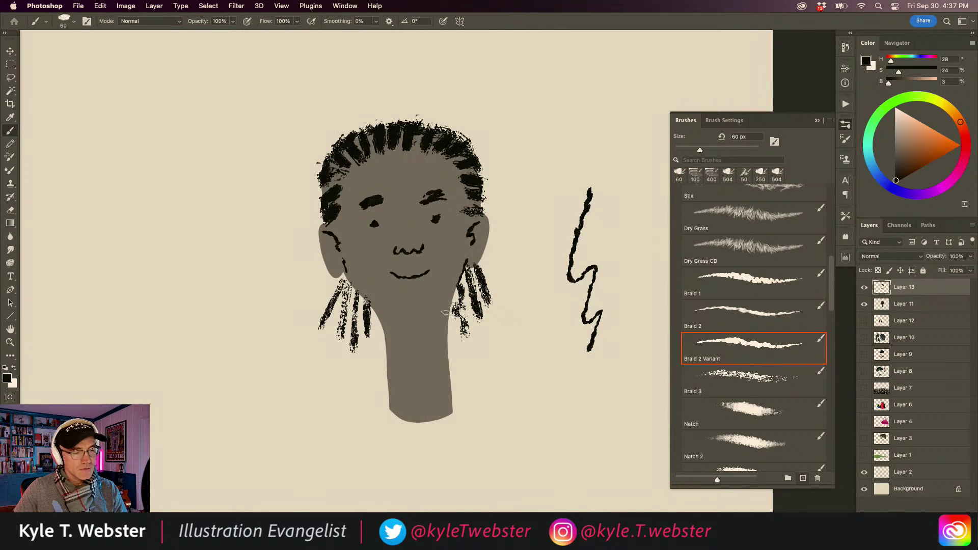
pyautogui.moveTo(448, 325); pyautogui.dragTo(451, 378)
pyautogui.moveTo(384, 322); pyautogui.dragTo(386, 346)
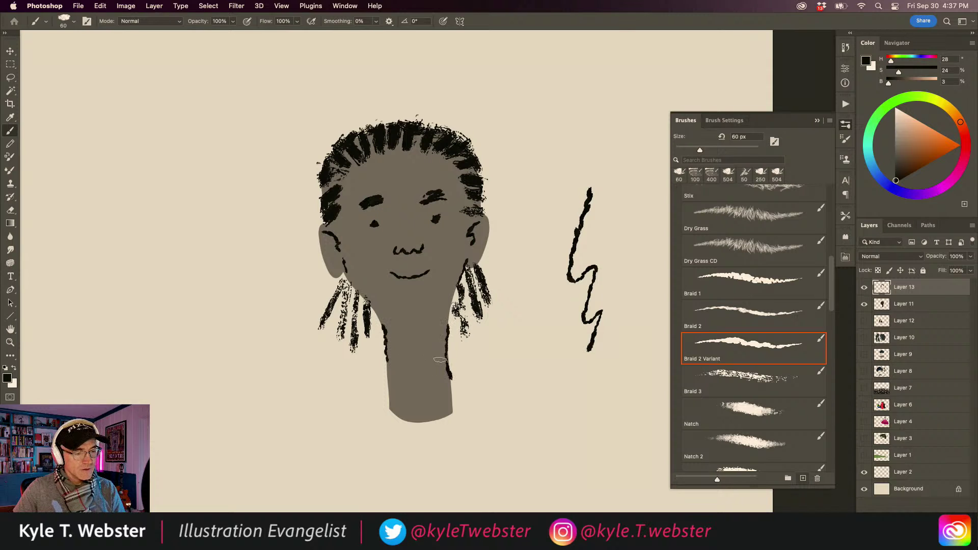
pyautogui.moveTo(441, 360)
pyautogui.mouseDown()
pyautogui.moveTo(387, 354)
pyautogui.moveTo(348, 379)
pyautogui.moveTo(488, 376)
pyautogui.mouseUp()
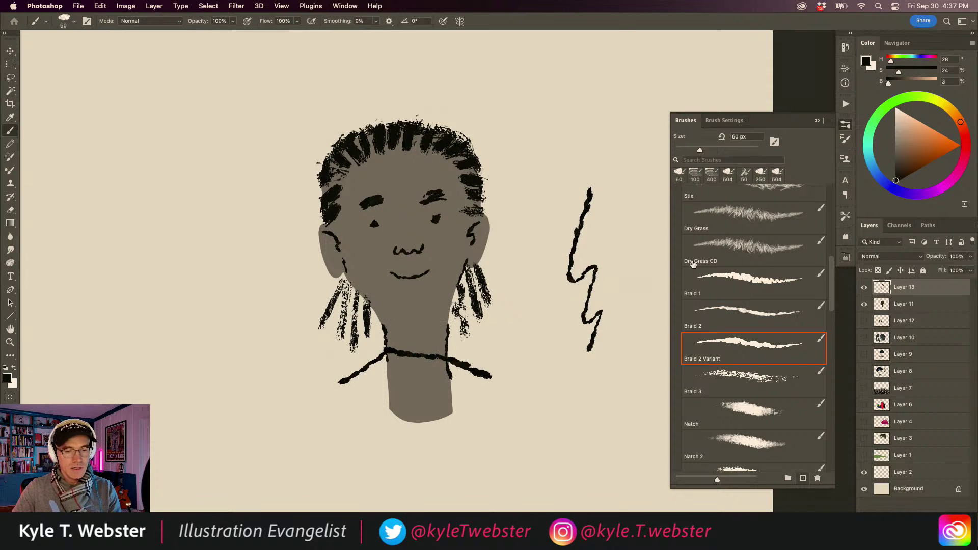
# Fill in a soft, dark sweater below the neckline with the Natch brush at 300 px
pyautogui.click(741, 408)
pyautogui.moveTo(408, 377)
pyautogui.mouseDown()
pyautogui.moveTo(393, 415)
pyautogui.moveTo(375, 426)
pyautogui.moveTo(370, 398)
pyautogui.moveTo(310, 407)
pyautogui.mouseUp()
pyautogui.press('super+minus')
pyautogui.press('super+minus')
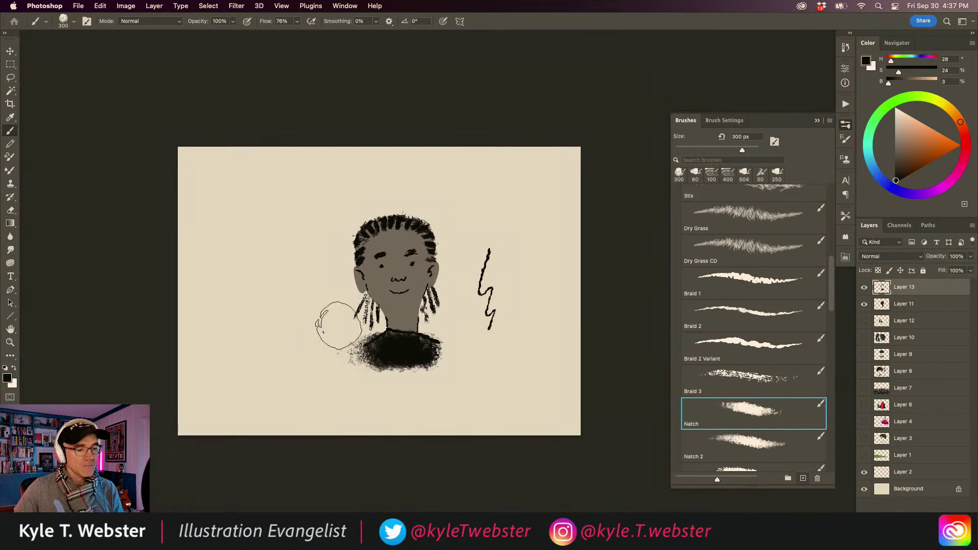
# Move Layer 13 and Layer 11 together toward the canvas's upper right, and make only Layer 13 active
pyautogui.moveTo(388, 295)
pyautogui.mouseDown()
pyautogui.moveTo(424, 266)
pyautogui.moveTo(375, 296)
pyautogui.moveTo(381, 262)
pyautogui.moveTo(424, 230)
pyautogui.mouseUp()
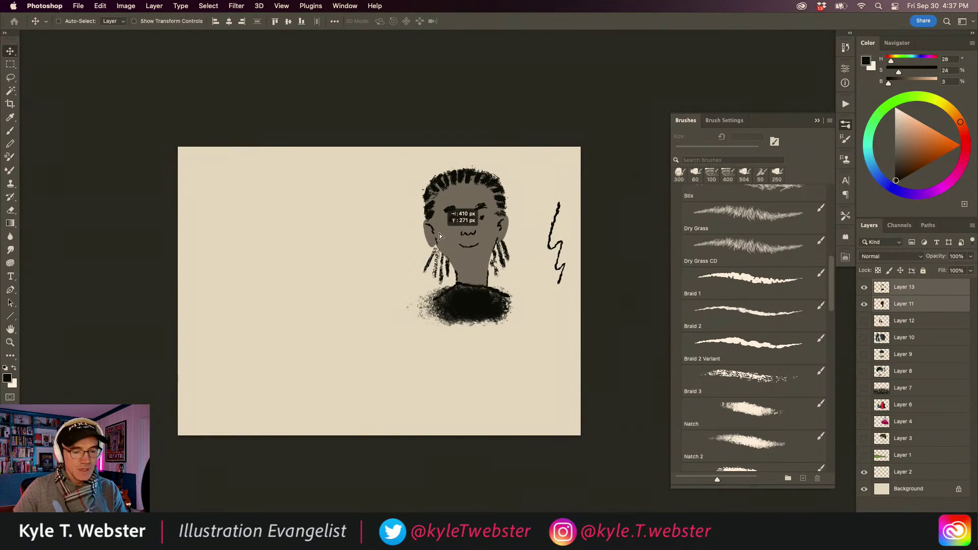
pyautogui.keyDown('super'); pyautogui.click(331, 339); pyautogui.keyUp('super')
pyautogui.click(877, 286)
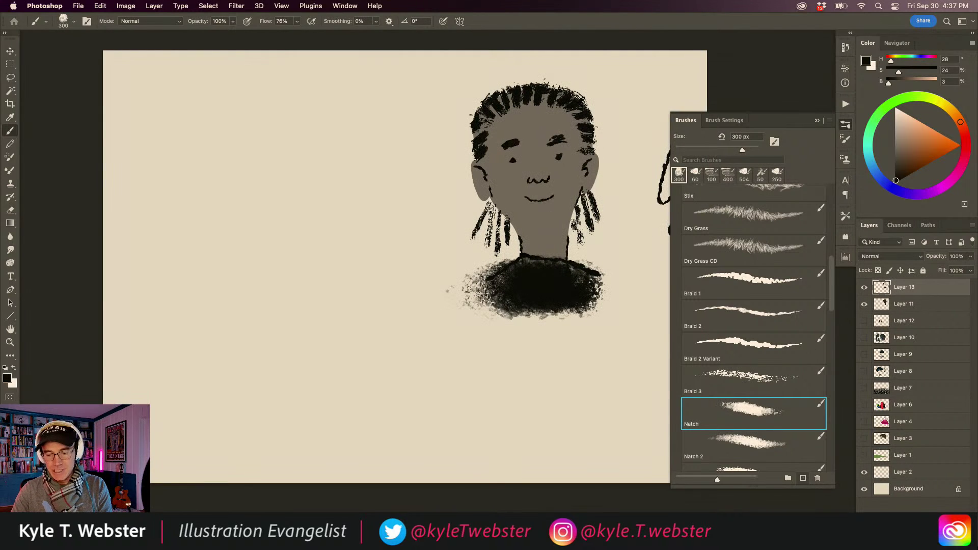
# Add a layer above Layer 13 and paint a large near-black afro beside the portrait with Natch at 300 px
pyautogui.press('super+shift+alt+n')
pyautogui.scroll(2, 334, 273)
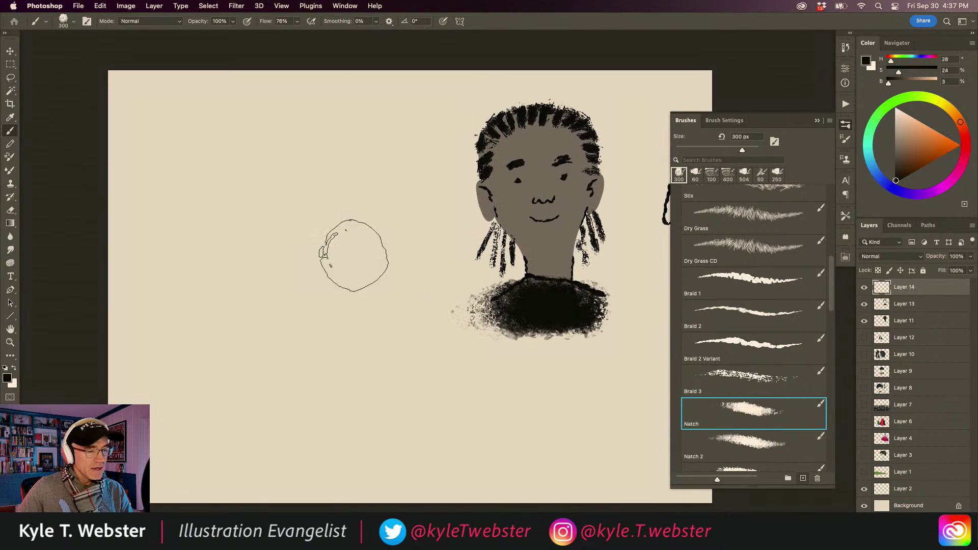
pyautogui.moveTo(327, 224)
pyautogui.mouseDown()
pyautogui.moveTo(254, 227)
pyautogui.moveTo(283, 204)
pyautogui.moveTo(327, 199)
pyautogui.moveTo(257, 204)
pyautogui.moveTo(247, 217)
pyautogui.moveTo(272, 184)
pyautogui.moveTo(253, 232)
pyautogui.moveTo(303, 188)
pyautogui.moveTo(308, 209)
pyautogui.moveTo(263, 193)
pyautogui.moveTo(295, 187)
pyautogui.moveTo(262, 187)
pyautogui.moveTo(295, 176)
pyautogui.moveTo(257, 179)
pyautogui.moveTo(241, 204)
pyautogui.moveTo(352, 220)
pyautogui.moveTo(365, 252)
pyautogui.moveTo(376, 210)
pyautogui.moveTo(223, 181)
pyautogui.moveTo(259, 209)
pyautogui.moveTo(239, 252)
pyautogui.moveTo(226, 192)
pyautogui.moveTo(205, 236)
pyautogui.moveTo(228, 248)
pyautogui.moveTo(236, 268)
pyautogui.moveTo(265, 227)
pyautogui.moveTo(359, 249)
pyautogui.moveTo(367, 277)
pyautogui.moveTo(381, 233)
pyautogui.moveTo(306, 161)
pyautogui.moveTo(375, 206)
pyautogui.moveTo(232, 192)
pyautogui.moveTo(279, 166)
pyautogui.moveTo(211, 240)
pyautogui.moveTo(241, 194)
pyautogui.moveTo(214, 208)
pyautogui.moveTo(209, 246)
pyautogui.moveTo(226, 273)
pyautogui.moveTo(220, 184)
pyautogui.mouseUp()
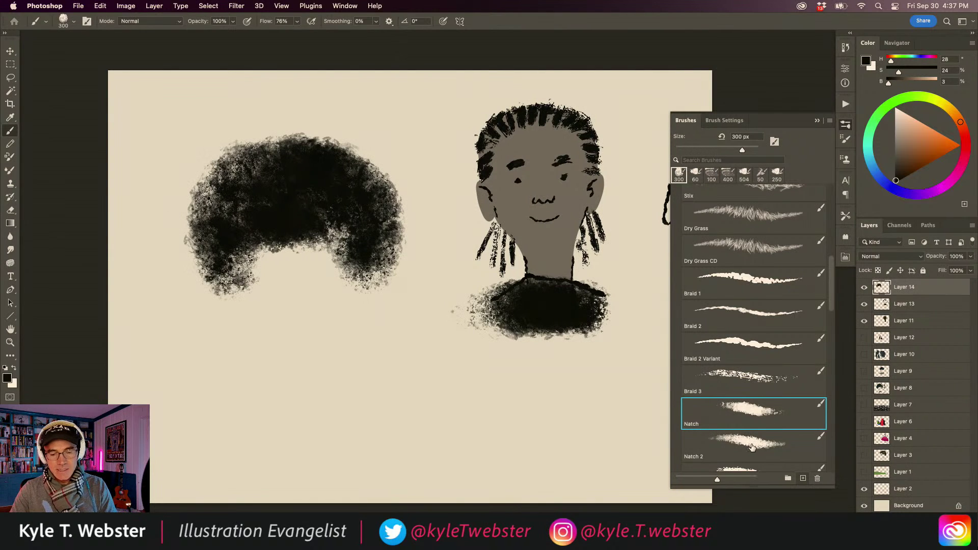
# Add an empty layer beneath the afro's layer and choose the Mister Chunk brush at 300 px
pyautogui.click(884, 303)
pyautogui.click(940, 513)
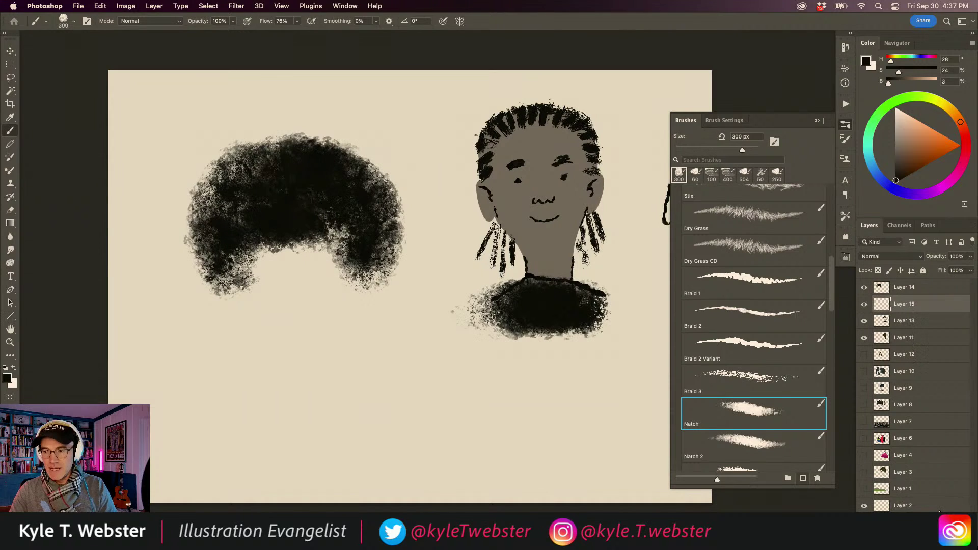
pyautogui.scroll(5, 827, 301)
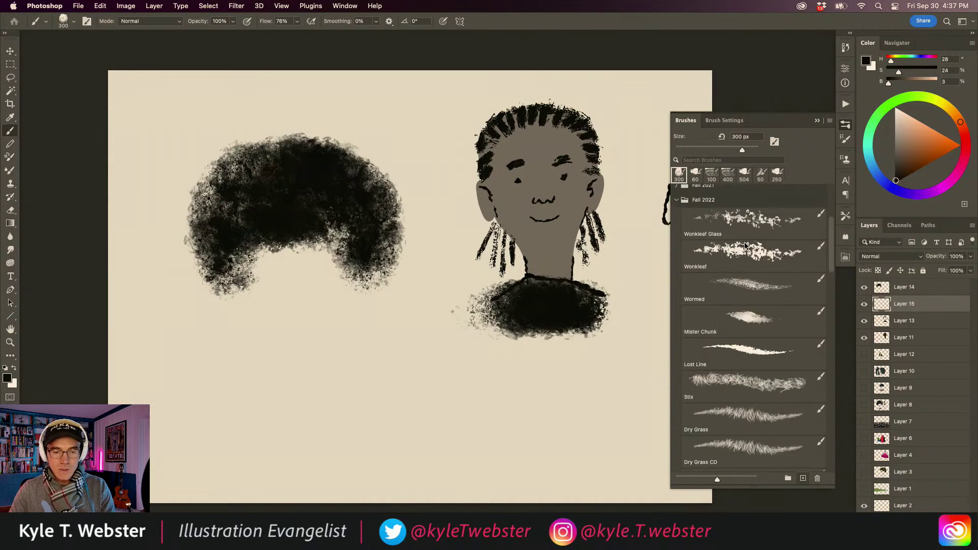
pyautogui.click(795, 301)
pyautogui.click(817, 124)
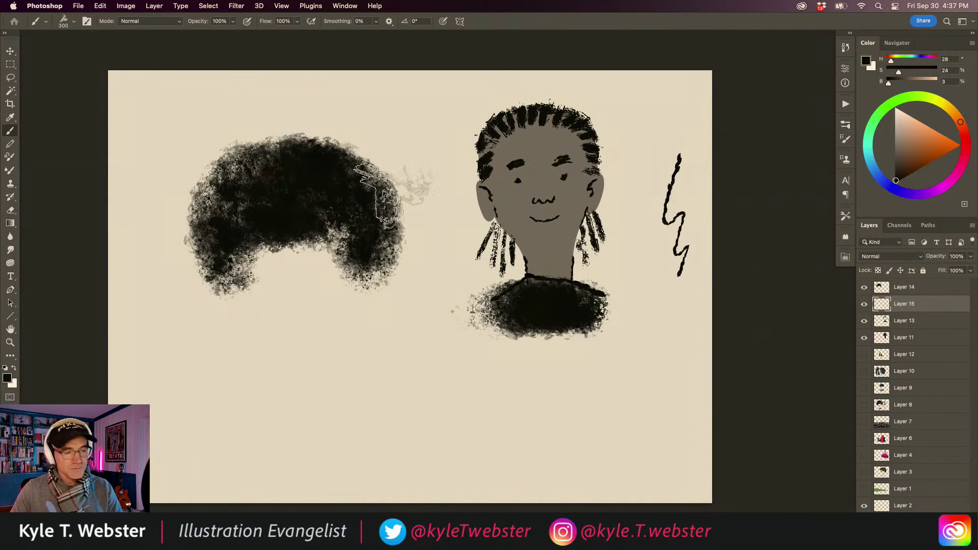
# Paint a dark face and ear under the afro, fill the hair's gaps and tint the face brown (H 28, S 58, B 37)
pyautogui.moveTo(288, 308)
pyautogui.mouseDown()
pyautogui.moveTo(328, 240)
pyautogui.moveTo(326, 309)
pyautogui.moveTo(313, 304)
pyautogui.moveTo(288, 235)
pyautogui.moveTo(267, 238)
pyautogui.moveTo(257, 276)
pyautogui.moveTo(280, 319)
pyautogui.moveTo(321, 321)
pyautogui.moveTo(306, 336)
pyautogui.moveTo(270, 314)
pyautogui.moveTo(280, 327)
pyautogui.moveTo(243, 273)
pyautogui.moveTo(302, 334)
pyautogui.moveTo(335, 282)
pyautogui.moveTo(291, 341)
pyautogui.moveTo(242, 276)
pyautogui.moveTo(284, 333)
pyautogui.moveTo(350, 273)
pyautogui.moveTo(343, 289)
pyautogui.moveTo(341, 268)
pyautogui.moveTo(244, 283)
pyautogui.moveTo(249, 295)
pyautogui.moveTo(188, 182)
pyautogui.moveTo(251, 337)
pyautogui.moveTo(231, 267)
pyautogui.moveTo(357, 289)
pyautogui.moveTo(356, 263)
pyautogui.moveTo(328, 233)
pyautogui.moveTo(310, 286)
pyautogui.moveTo(286, 283)
pyautogui.moveTo(298, 264)
pyautogui.moveTo(271, 296)
pyautogui.moveTo(317, 294)
pyautogui.moveTo(330, 308)
pyautogui.moveTo(298, 356)
pyautogui.mouseUp()
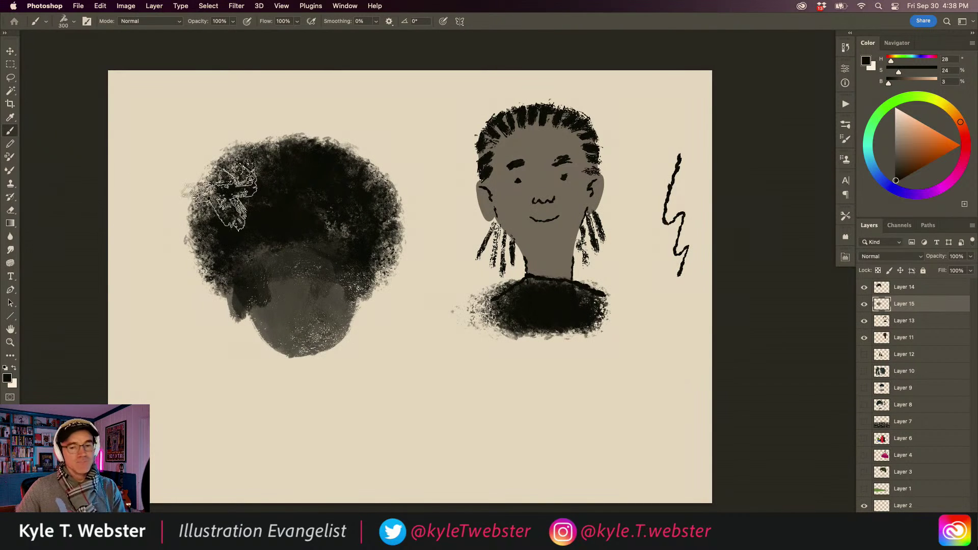
pyautogui.moveTo(219, 196); pyautogui.dragTo(226, 189)
pyautogui.moveTo(357, 249)
pyautogui.mouseDown()
pyautogui.moveTo(293, 319)
pyautogui.moveTo(331, 297)
pyautogui.moveTo(339, 307)
pyautogui.moveTo(295, 302)
pyautogui.moveTo(270, 253)
pyautogui.moveTo(257, 287)
pyautogui.moveTo(316, 238)
pyautogui.moveTo(270, 322)
pyautogui.moveTo(282, 335)
pyautogui.moveTo(333, 316)
pyautogui.mouseUp()
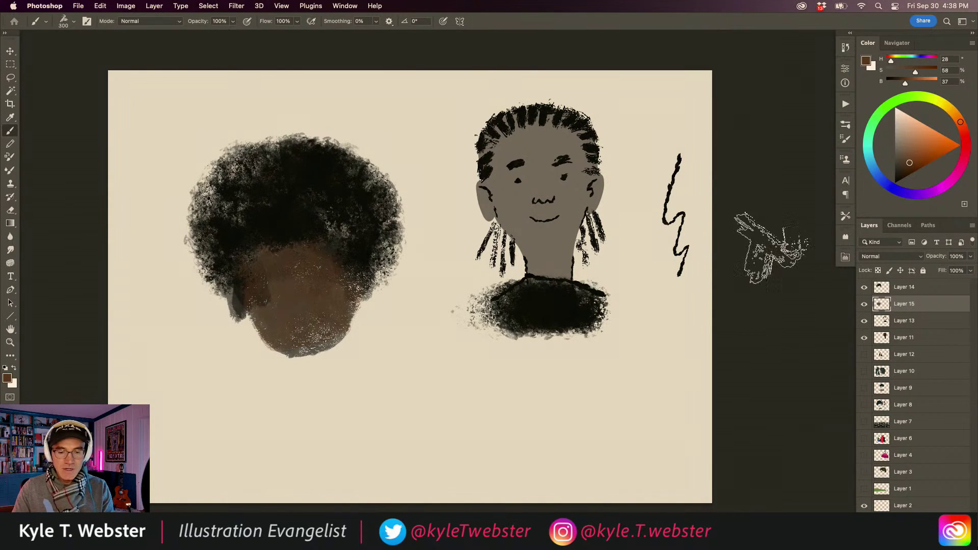
# Choose the Natch 2 brush at 250 px
pyautogui.click(845, 124)
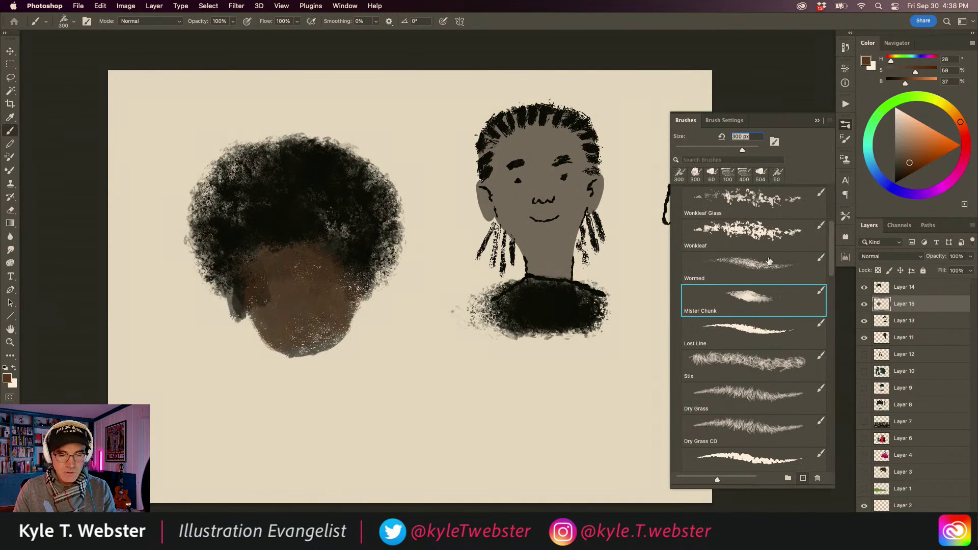
pyautogui.scroll(-10, 769, 261)
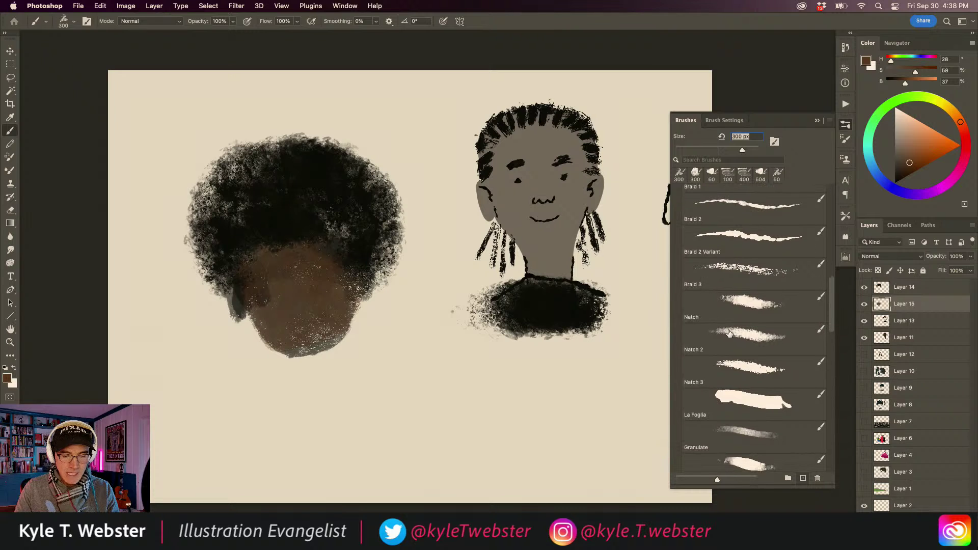
pyautogui.click(728, 333)
pyautogui.click(734, 362)
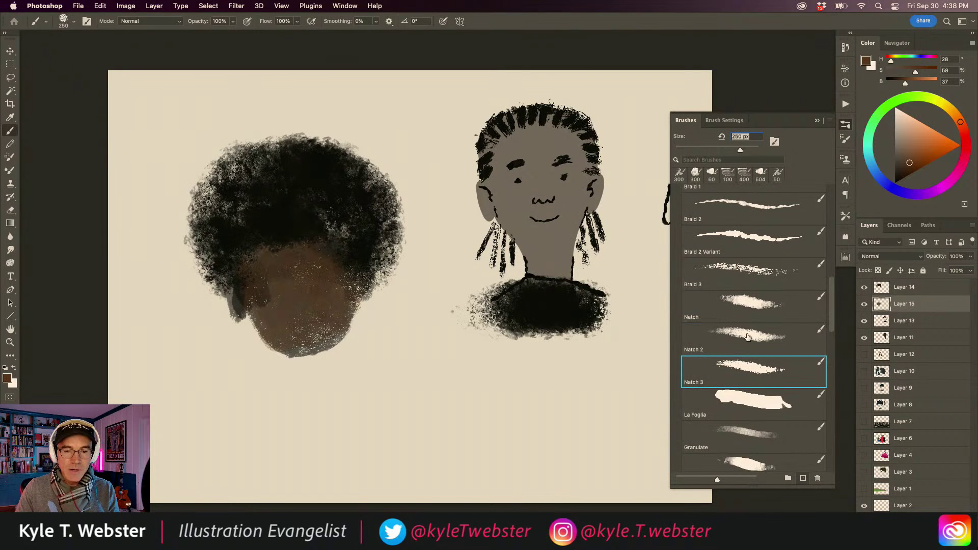
pyautogui.click(747, 336)
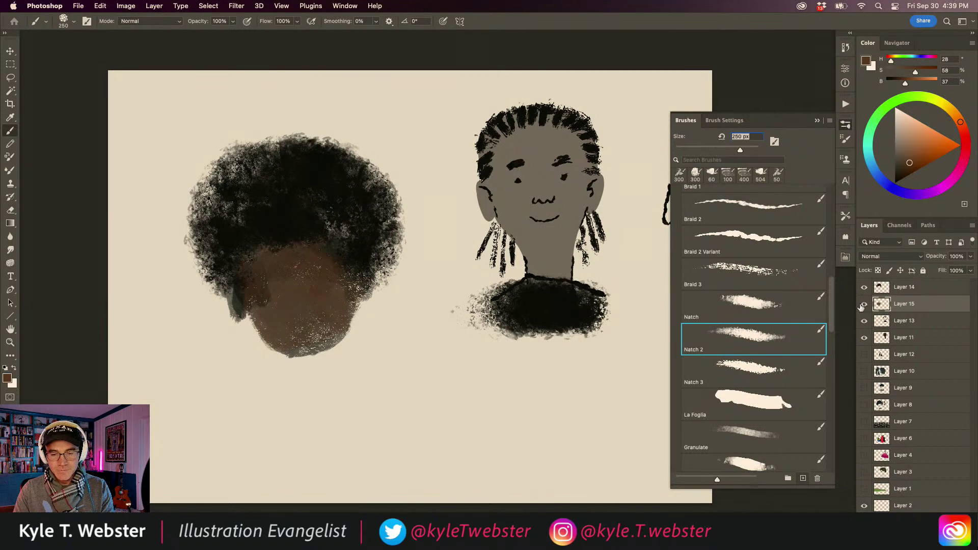
# Hide Layer 15 and Layer 14, and add an empty layer above them
pyautogui.click(864, 305)
pyautogui.click(864, 288)
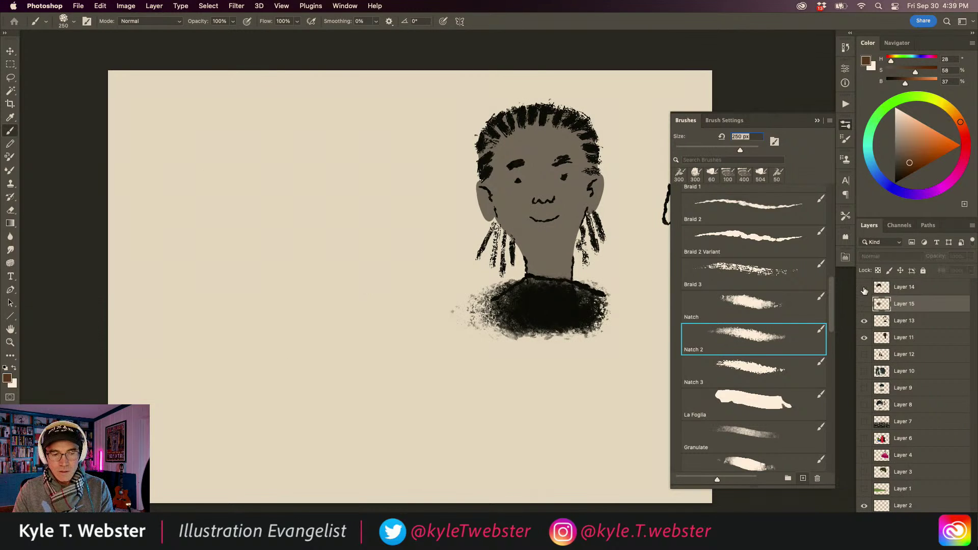
pyautogui.click(876, 287)
pyautogui.press('super+shift+alt+n')
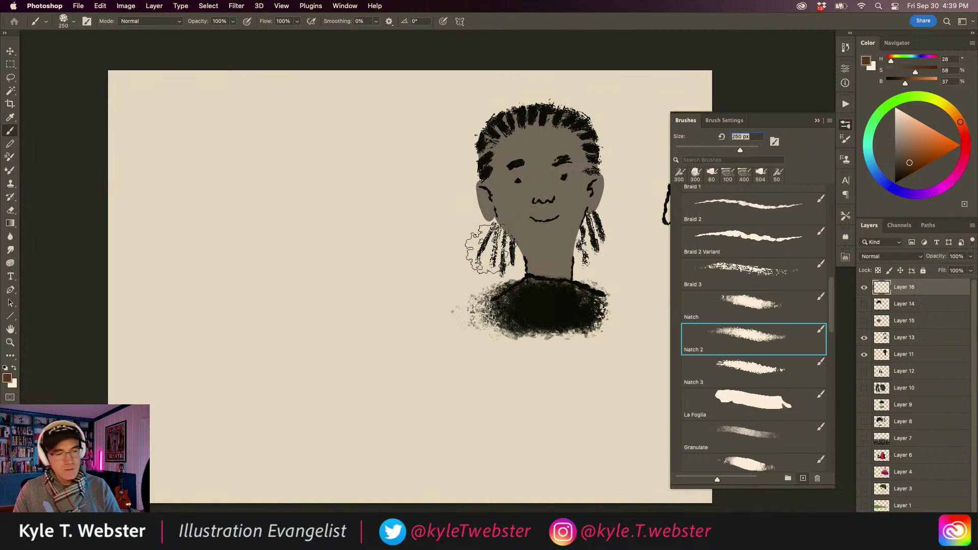
# Undo a brown trial stroke, reset the colors to black and paint a large side-view mass of curly hair with Natch 2
pyautogui.moveTo(346, 231)
pyautogui.mouseDown()
pyautogui.moveTo(257, 193)
pyautogui.moveTo(339, 224)
pyautogui.moveTo(357, 178)
pyautogui.moveTo(360, 207)
pyautogui.moveTo(342, 235)
pyautogui.moveTo(382, 209)
pyautogui.moveTo(377, 193)
pyautogui.moveTo(326, 209)
pyautogui.moveTo(315, 189)
pyautogui.moveTo(264, 184)
pyautogui.moveTo(306, 168)
pyautogui.moveTo(301, 245)
pyautogui.mouseUp()
pyautogui.press('super+z')
pyautogui.press('d')
pyautogui.keyDown('super'); pyautogui.click(291, 272); pyautogui.keyUp('super')
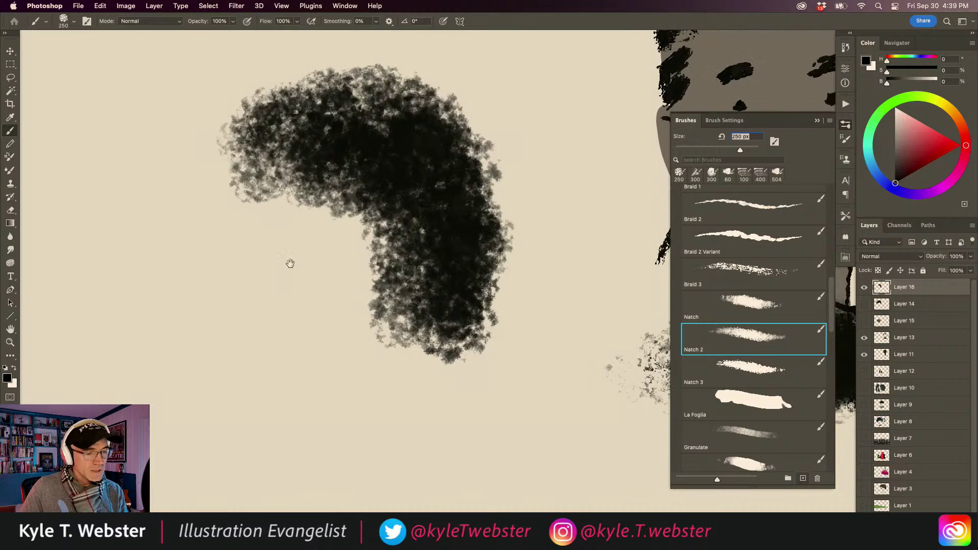
pyautogui.moveTo(481, 291)
pyautogui.mouseDown()
pyautogui.moveTo(477, 176)
pyautogui.moveTo(449, 140)
pyautogui.moveTo(480, 188)
pyautogui.moveTo(401, 92)
pyautogui.moveTo(281, 105)
pyautogui.moveTo(372, 102)
pyautogui.moveTo(306, 84)
pyautogui.moveTo(270, 106)
pyautogui.moveTo(358, 76)
pyautogui.moveTo(234, 117)
pyautogui.moveTo(299, 82)
pyautogui.moveTo(421, 94)
pyautogui.moveTo(474, 148)
pyautogui.moveTo(491, 231)
pyautogui.moveTo(470, 308)
pyautogui.moveTo(493, 219)
pyautogui.moveTo(408, 87)
pyautogui.moveTo(214, 148)
pyautogui.mouseUp()
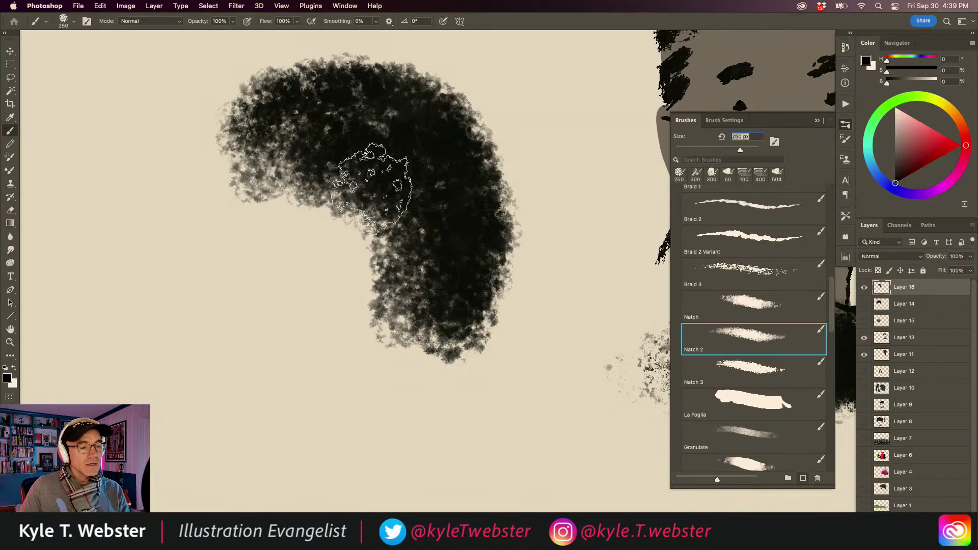
pyautogui.moveTo(371, 175)
pyautogui.mouseDown()
pyautogui.moveTo(399, 232)
pyautogui.moveTo(378, 216)
pyautogui.moveTo(359, 244)
pyautogui.moveTo(418, 293)
pyautogui.moveTo(389, 251)
pyautogui.moveTo(312, 239)
pyautogui.moveTo(368, 221)
pyautogui.moveTo(257, 161)
pyautogui.moveTo(268, 148)
pyautogui.moveTo(261, 170)
pyautogui.moveTo(250, 129)
pyautogui.moveTo(214, 152)
pyautogui.moveTo(255, 105)
pyautogui.moveTo(202, 158)
pyautogui.moveTo(256, 100)
pyautogui.moveTo(195, 184)
pyautogui.moveTo(239, 171)
pyautogui.moveTo(200, 183)
pyautogui.moveTo(264, 198)
pyautogui.moveTo(285, 226)
pyautogui.moveTo(333, 244)
pyautogui.moveTo(258, 163)
pyautogui.moveTo(211, 158)
pyautogui.moveTo(203, 176)
pyautogui.moveTo(218, 129)
pyautogui.moveTo(292, 86)
pyautogui.moveTo(397, 87)
pyautogui.moveTo(479, 144)
pyautogui.moveTo(497, 244)
pyautogui.moveTo(459, 319)
pyautogui.moveTo(492, 209)
pyautogui.mouseUp()
pyautogui.moveTo(250, 104)
pyautogui.mouseDown()
pyautogui.moveTo(217, 176)
pyautogui.moveTo(356, 144)
pyautogui.moveTo(322, 179)
pyautogui.moveTo(309, 138)
pyautogui.moveTo(289, 191)
pyautogui.moveTo(231, 149)
pyautogui.moveTo(201, 156)
pyautogui.mouseUp()
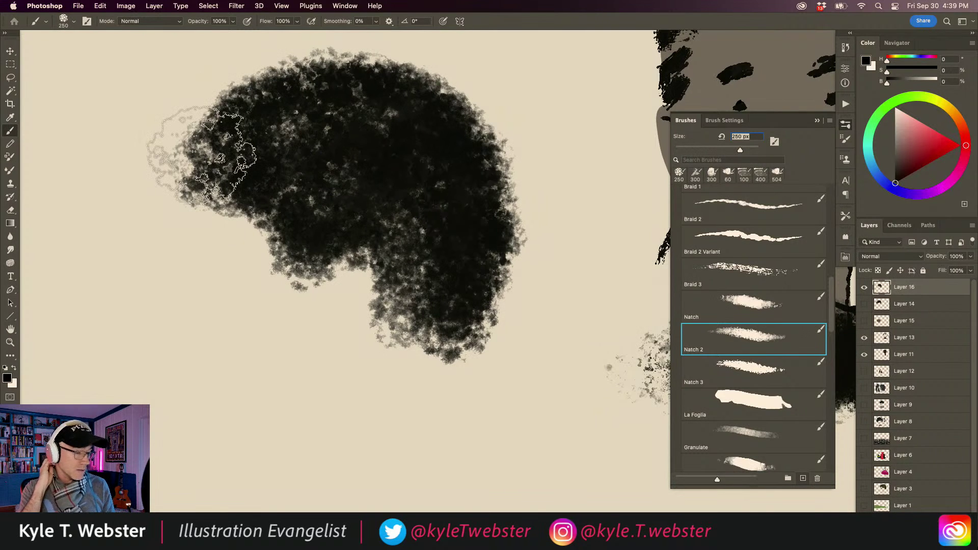
# Paint lighter brown-gray texture (H 0, S 17, B 26) over the upper part of the curly hair
pyautogui.click(898, 165)
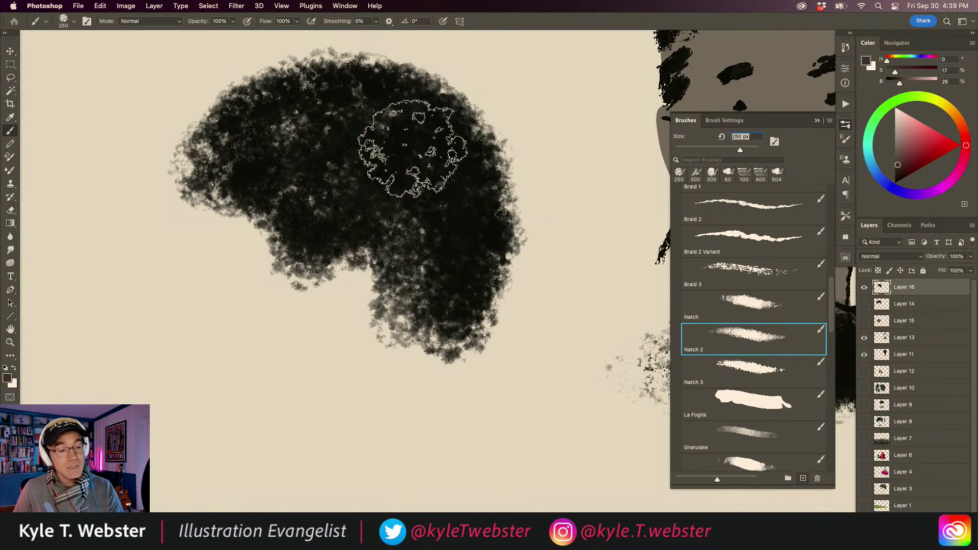
pyautogui.moveTo(428, 133)
pyautogui.mouseDown()
pyautogui.moveTo(340, 103)
pyautogui.moveTo(378, 171)
pyautogui.moveTo(339, 97)
pyautogui.moveTo(408, 96)
pyautogui.moveTo(286, 90)
pyautogui.moveTo(364, 82)
pyautogui.moveTo(278, 125)
pyautogui.moveTo(333, 109)
pyautogui.moveTo(326, 125)
pyautogui.moveTo(330, 108)
pyautogui.moveTo(336, 167)
pyautogui.moveTo(355, 120)
pyautogui.moveTo(274, 133)
pyautogui.moveTo(282, 115)
pyautogui.moveTo(247, 103)
pyautogui.moveTo(322, 79)
pyautogui.moveTo(226, 110)
pyautogui.moveTo(309, 80)
pyautogui.moveTo(242, 139)
pyautogui.moveTo(270, 140)
pyautogui.moveTo(246, 154)
pyautogui.moveTo(235, 112)
pyautogui.moveTo(243, 103)
pyautogui.moveTo(193, 170)
pyautogui.moveTo(330, 167)
pyautogui.moveTo(367, 151)
pyautogui.moveTo(390, 163)
pyautogui.moveTo(419, 141)
pyautogui.moveTo(464, 133)
pyautogui.moveTo(477, 151)
pyautogui.moveTo(456, 173)
pyautogui.moveTo(457, 225)
pyautogui.moveTo(490, 185)
pyautogui.moveTo(471, 187)
pyautogui.moveTo(370, 90)
pyautogui.moveTo(446, 202)
pyautogui.moveTo(369, 197)
pyautogui.moveTo(383, 225)
pyautogui.moveTo(332, 176)
pyautogui.mouseUp()
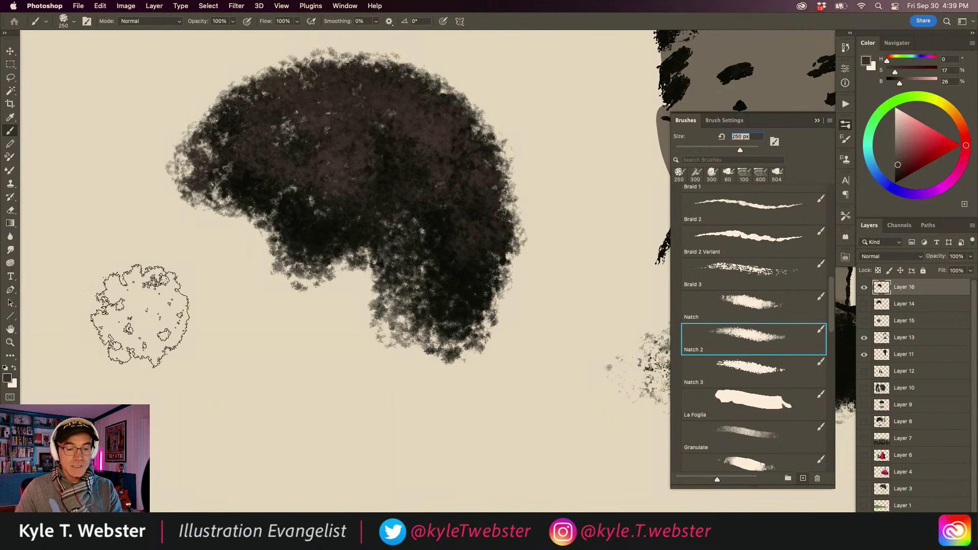
# Choose the Braid 2 Variant brush and reduce its size to 60 px
pyautogui.press(',')
pyautogui.press(',')
pyautogui.press(',')
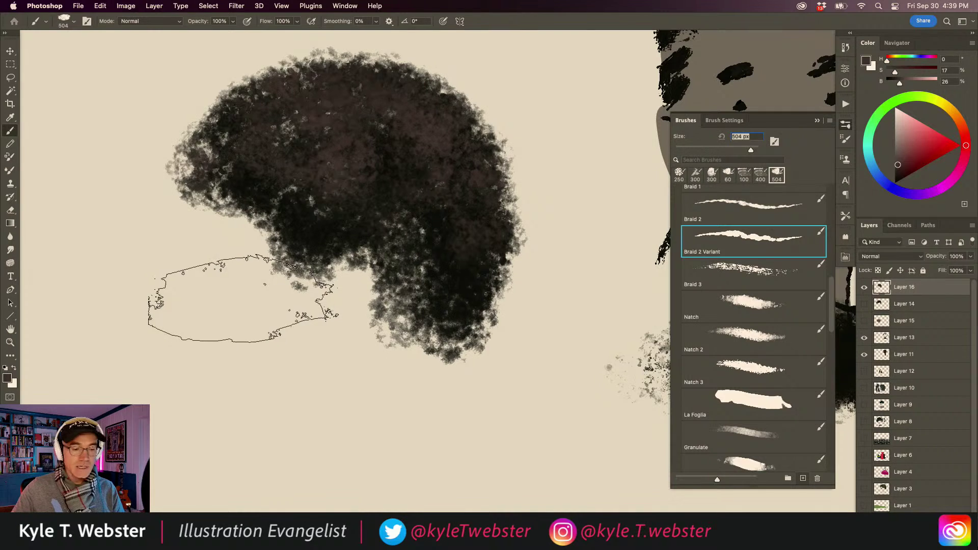
pyautogui.press('[')
pyautogui.press('[')
pyautogui.press('[')
pyautogui.press('[')
pyautogui.press('[')
pyautogui.press('[')
pyautogui.press('[')
pyautogui.press('[')
pyautogui.press('[')
pyautogui.press('[')
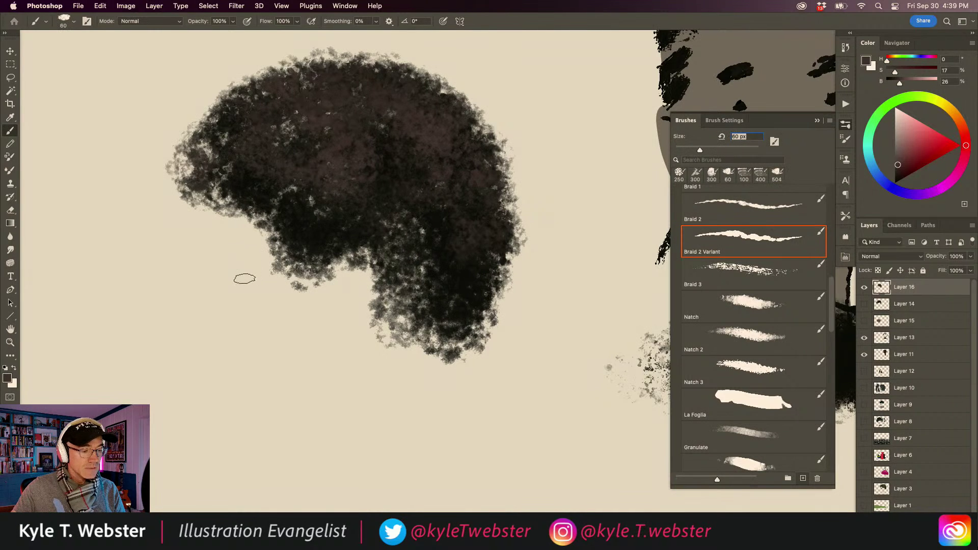
# Sample near-black from the curly hair and draw the side-view face profile beneath it, with eye, nostril, eyebrow, lips and ear
pyautogui.moveTo(250, 286)
pyautogui.mouseDown()
pyautogui.moveTo(336, 284)
pyautogui.moveTo(330, 244)
pyautogui.mouseUp()
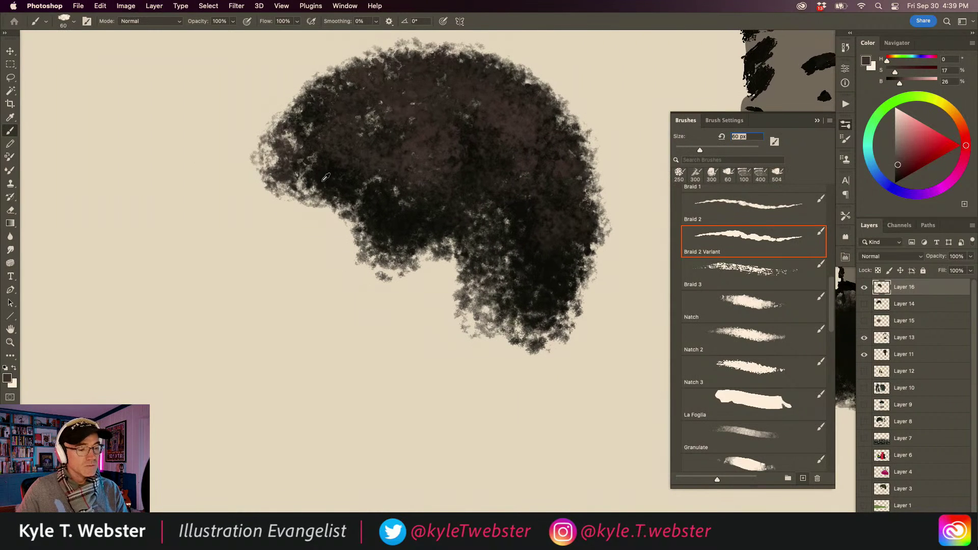
pyautogui.keyDown('alt'); pyautogui.click(326, 179); pyautogui.keyUp('alt')
pyautogui.moveTo(320, 197)
pyautogui.mouseDown()
pyautogui.moveTo(329, 292)
pyautogui.moveTo(304, 319)
pyautogui.moveTo(316, 336)
pyautogui.mouseUp()
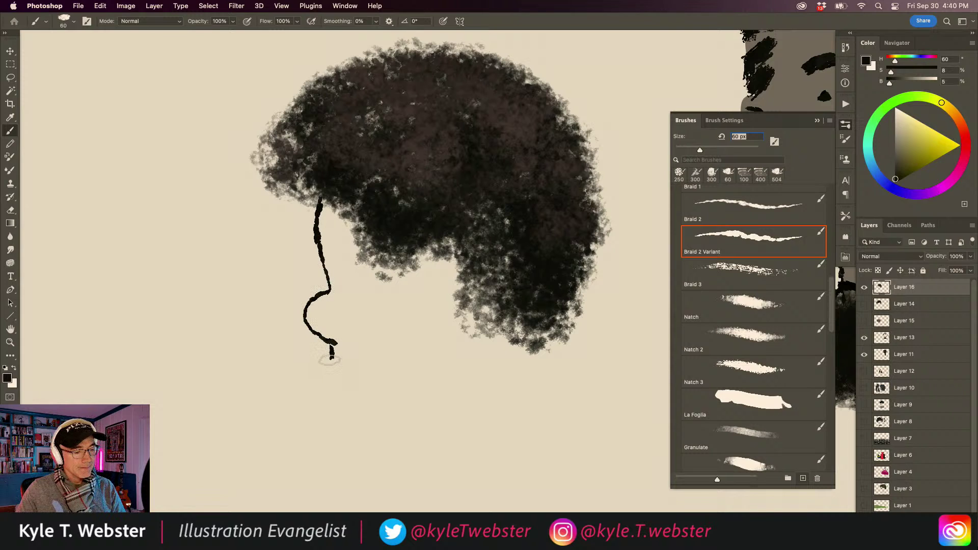
pyautogui.moveTo(339, 374)
pyautogui.mouseDown()
pyautogui.moveTo(351, 406)
pyautogui.moveTo(381, 415)
pyautogui.moveTo(438, 401)
pyautogui.moveTo(463, 431)
pyautogui.mouseUp()
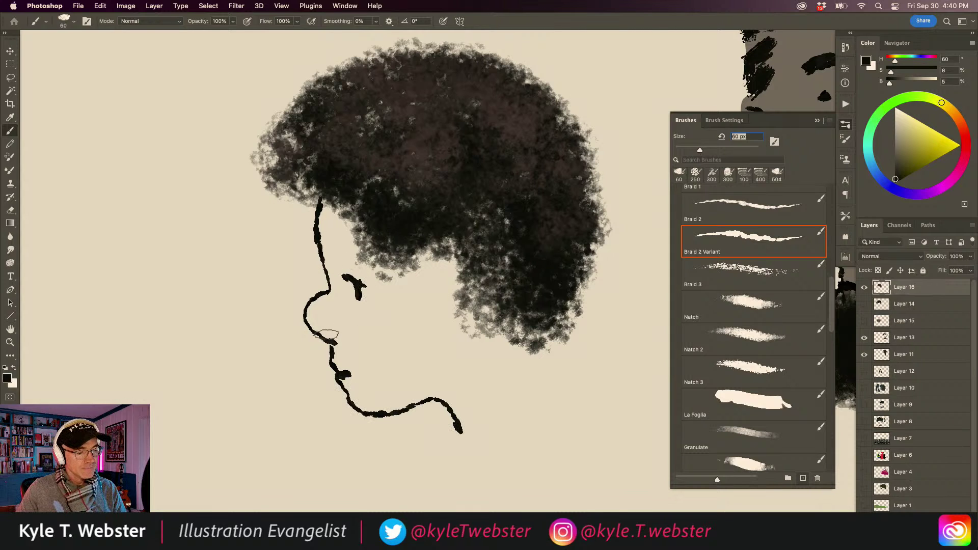
pyautogui.moveTo(326, 335); pyautogui.dragTo(346, 324)
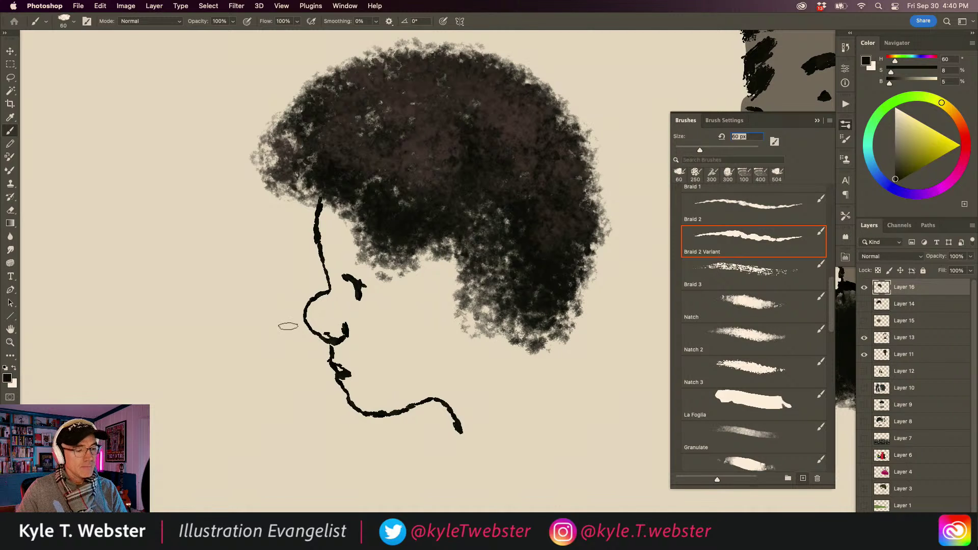
pyautogui.moveTo(329, 253); pyautogui.dragTo(359, 265)
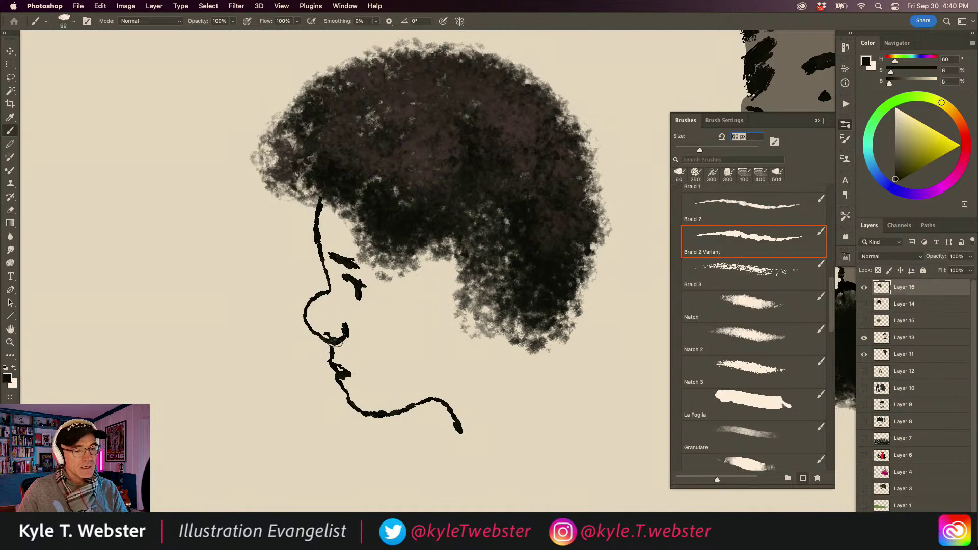
pyautogui.moveTo(439, 280)
pyautogui.mouseDown()
pyautogui.moveTo(490, 293)
pyautogui.moveTo(448, 326)
pyautogui.mouseUp()
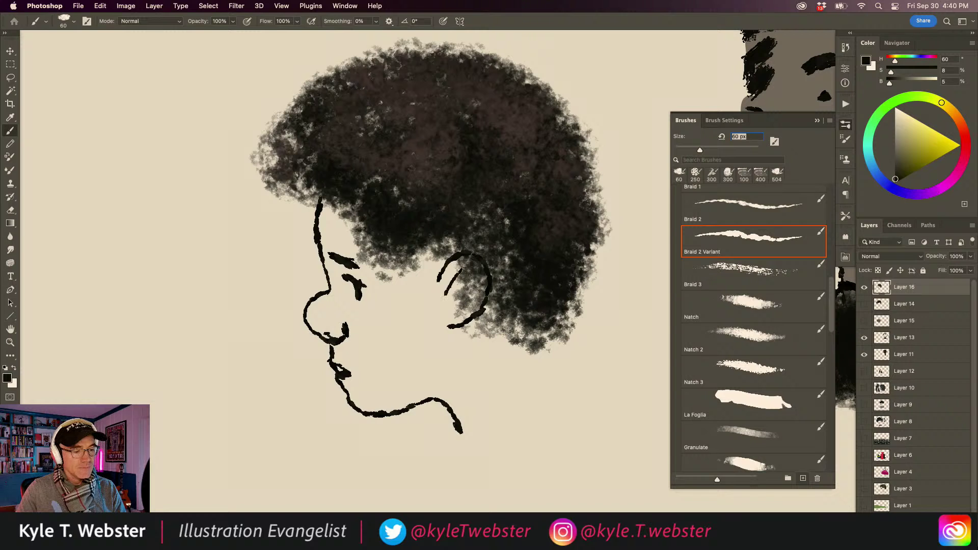
pyautogui.moveTo(466, 261)
pyautogui.mouseDown()
pyautogui.moveTo(461, 307)
pyautogui.moveTo(479, 283)
pyautogui.moveTo(452, 270)
pyautogui.moveTo(473, 254)
pyautogui.moveTo(482, 270)
pyautogui.mouseUp()
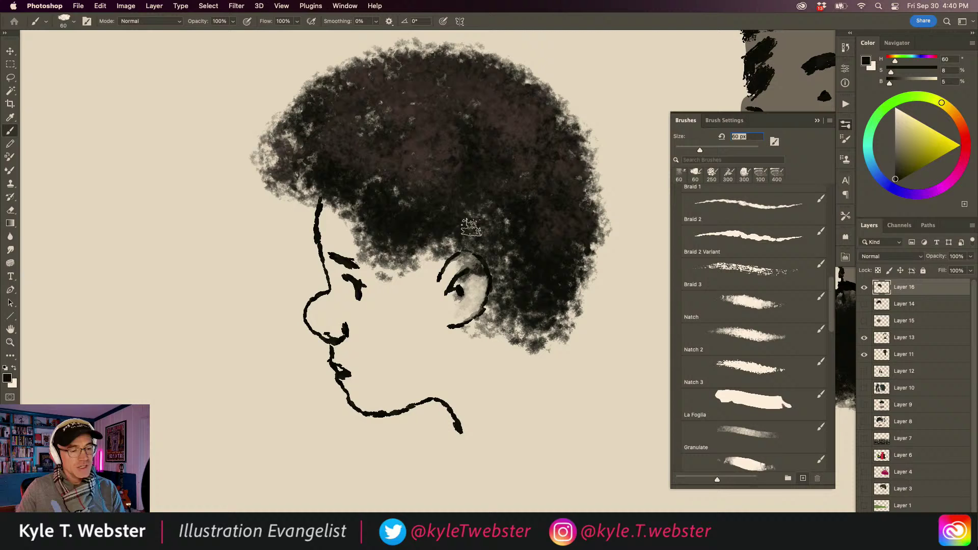
# Choose the Natch 3 brush at 250 px and paint three dark texture patches beside and below the profile portrait
pyautogui.click(719, 375)
pyautogui.press('super+minus')
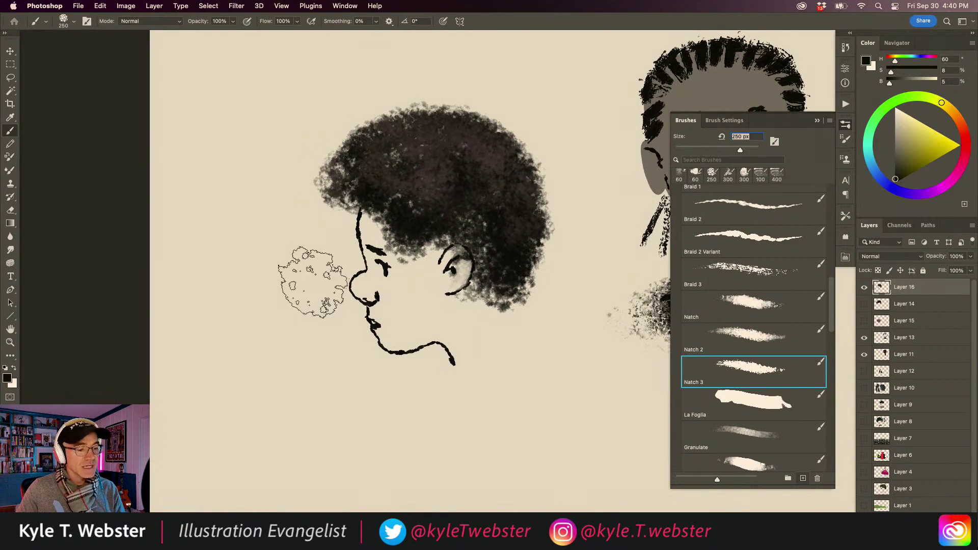
pyautogui.moveTo(292, 270)
pyautogui.mouseDown()
pyautogui.moveTo(319, 408)
pyautogui.moveTo(291, 405)
pyautogui.moveTo(256, 280)
pyautogui.moveTo(248, 291)
pyautogui.moveTo(279, 407)
pyautogui.moveTo(299, 377)
pyautogui.moveTo(271, 273)
pyautogui.moveTo(299, 280)
pyautogui.moveTo(337, 405)
pyautogui.moveTo(258, 259)
pyautogui.moveTo(286, 351)
pyautogui.moveTo(229, 288)
pyautogui.moveTo(225, 324)
pyautogui.mouseUp()
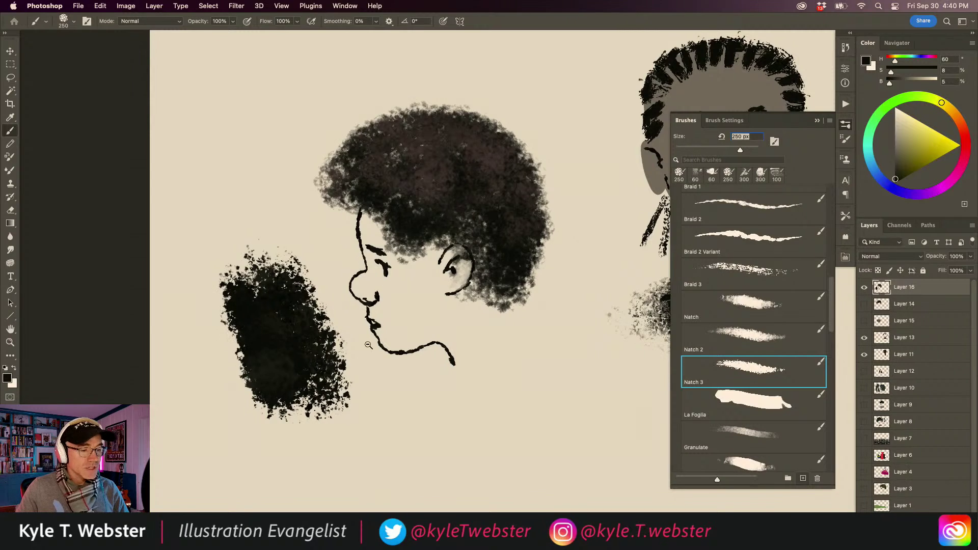
pyautogui.scroll(-5, 224, 321)
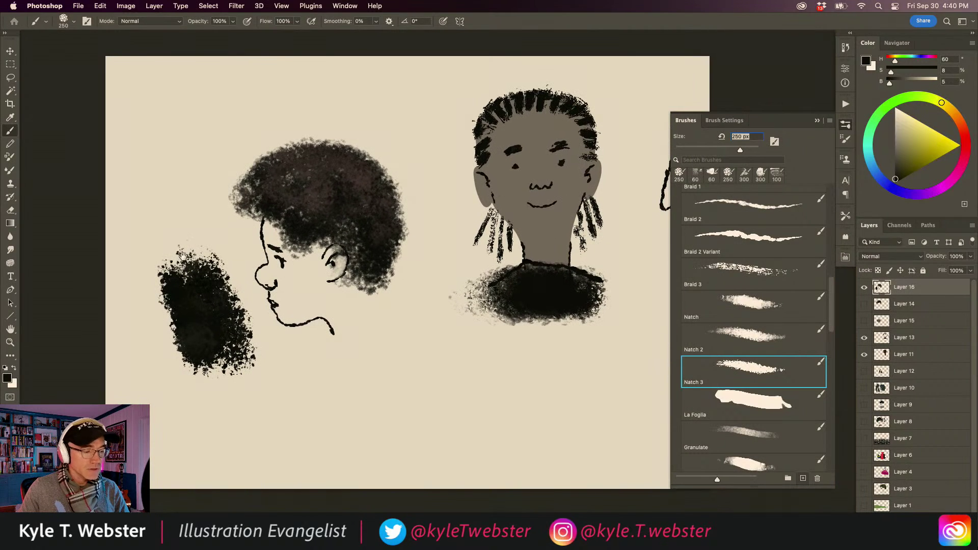
pyautogui.moveTo(465, 371)
pyautogui.mouseDown()
pyautogui.moveTo(392, 415)
pyautogui.moveTo(416, 377)
pyautogui.moveTo(446, 357)
pyautogui.moveTo(382, 408)
pyautogui.moveTo(456, 349)
pyautogui.moveTo(385, 375)
pyautogui.moveTo(448, 341)
pyautogui.moveTo(438, 341)
pyautogui.moveTo(367, 395)
pyautogui.moveTo(402, 348)
pyautogui.moveTo(415, 369)
pyautogui.moveTo(430, 337)
pyautogui.moveTo(362, 400)
pyautogui.moveTo(444, 338)
pyautogui.moveTo(380, 367)
pyautogui.mouseUp()
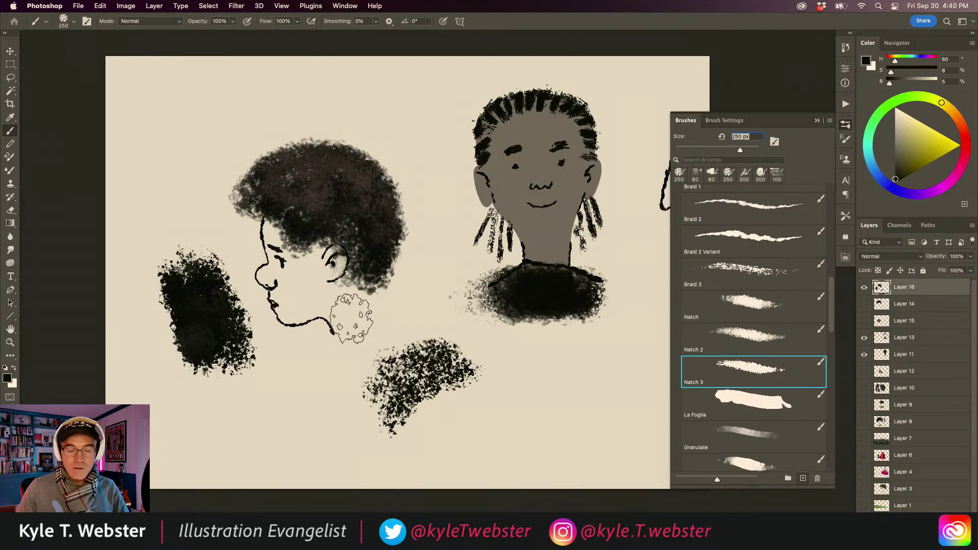
pyautogui.moveTo(416, 374)
pyautogui.mouseDown()
pyautogui.moveTo(441, 350)
pyautogui.moveTo(456, 358)
pyautogui.moveTo(435, 352)
pyautogui.moveTo(412, 391)
pyautogui.moveTo(408, 378)
pyautogui.moveTo(382, 414)
pyautogui.moveTo(393, 363)
pyautogui.moveTo(366, 371)
pyautogui.mouseUp()
pyautogui.moveTo(560, 380)
pyautogui.mouseDown()
pyautogui.moveTo(545, 392)
pyautogui.moveTo(489, 402)
pyautogui.moveTo(540, 382)
pyautogui.moveTo(502, 402)
pyautogui.moveTo(545, 357)
pyautogui.moveTo(556, 377)
pyautogui.moveTo(586, 384)
pyautogui.mouseUp()
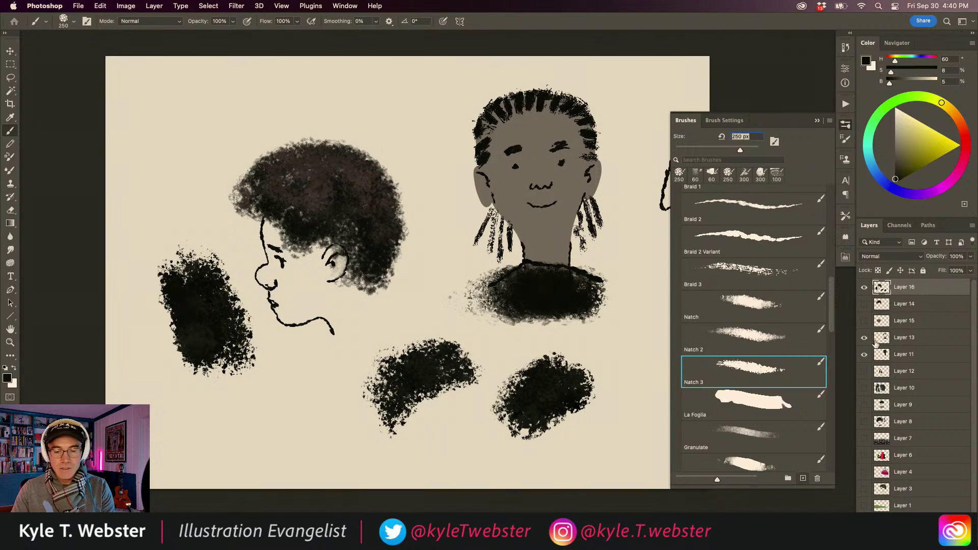
# Group the layers from Layer 16 down to Layer 11 and hide the group
pyautogui.keyDown('shift'); pyautogui.click(882, 354); pyautogui.keyUp('shift')
pyautogui.press('super+g')
pyautogui.click(864, 285)
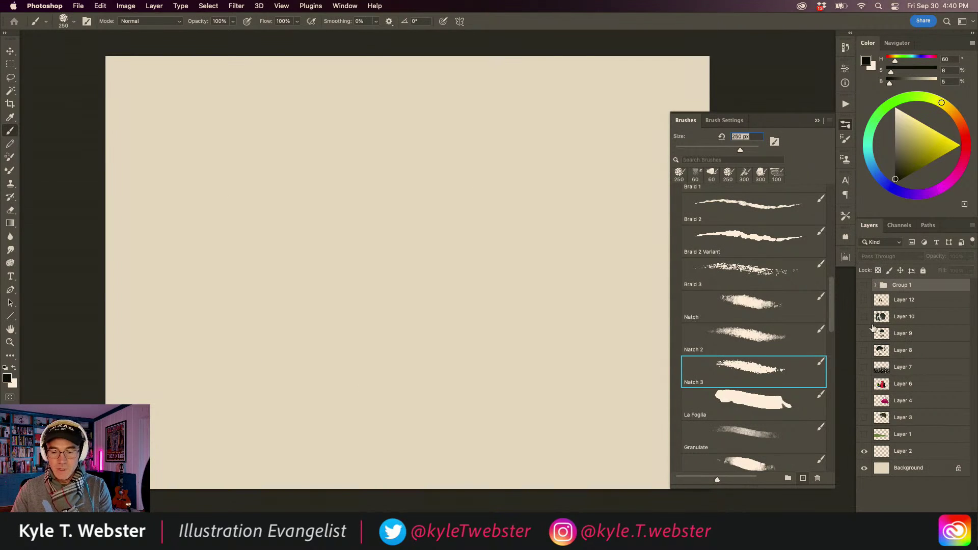
# Add an empty layer above the group and choose the La Foglia brush at 200 px
pyautogui.press('super+alt+shift+n')
pyautogui.click(753, 402)
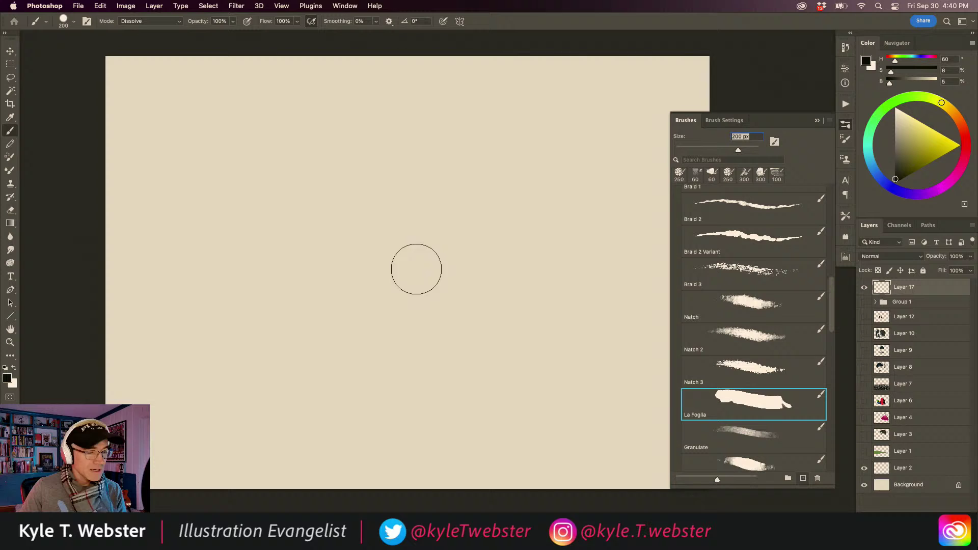
pyautogui.hscroll(3, 416, 269)
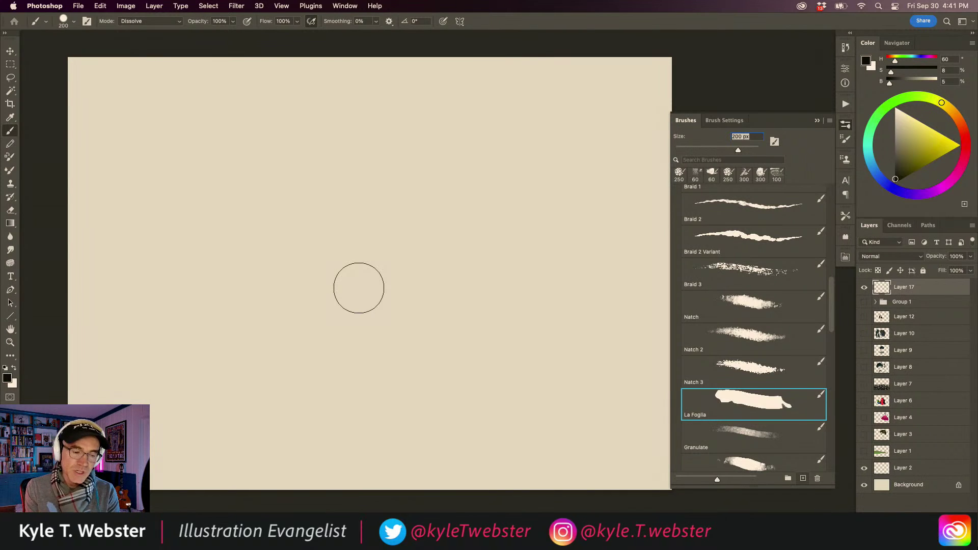
# Try La Foglia with a long curved stroke and a patch of light leafy dabs, removing each trial from the layer
pyautogui.moveTo(572, 171)
pyautogui.mouseDown()
pyautogui.moveTo(415, 329)
pyautogui.moveTo(283, 407)
pyautogui.moveTo(211, 285)
pyautogui.mouseUp()
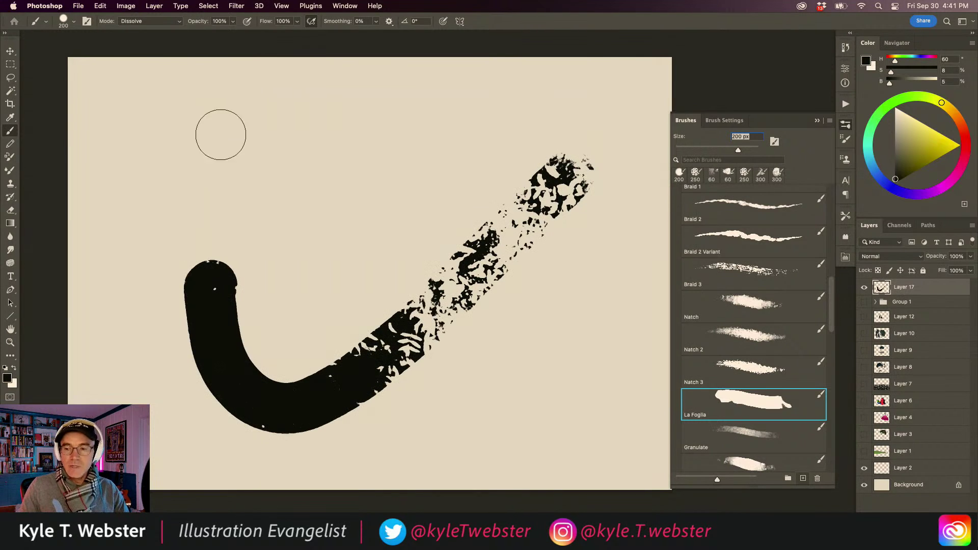
pyautogui.press('Delete')
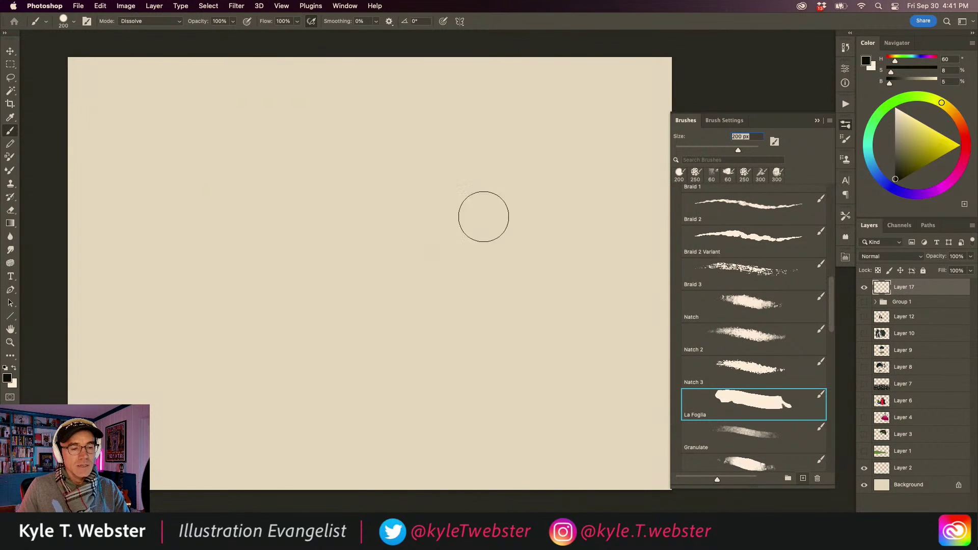
pyautogui.moveTo(540, 255)
pyautogui.mouseDown()
pyautogui.moveTo(493, 190)
pyautogui.moveTo(508, 238)
pyautogui.moveTo(475, 213)
pyautogui.moveTo(463, 245)
pyautogui.moveTo(428, 217)
pyautogui.moveTo(449, 273)
pyautogui.moveTo(387, 206)
pyautogui.moveTo(435, 292)
pyautogui.moveTo(357, 217)
pyautogui.moveTo(426, 281)
pyautogui.moveTo(415, 219)
pyautogui.moveTo(489, 239)
pyautogui.moveTo(520, 223)
pyautogui.moveTo(529, 184)
pyautogui.mouseUp()
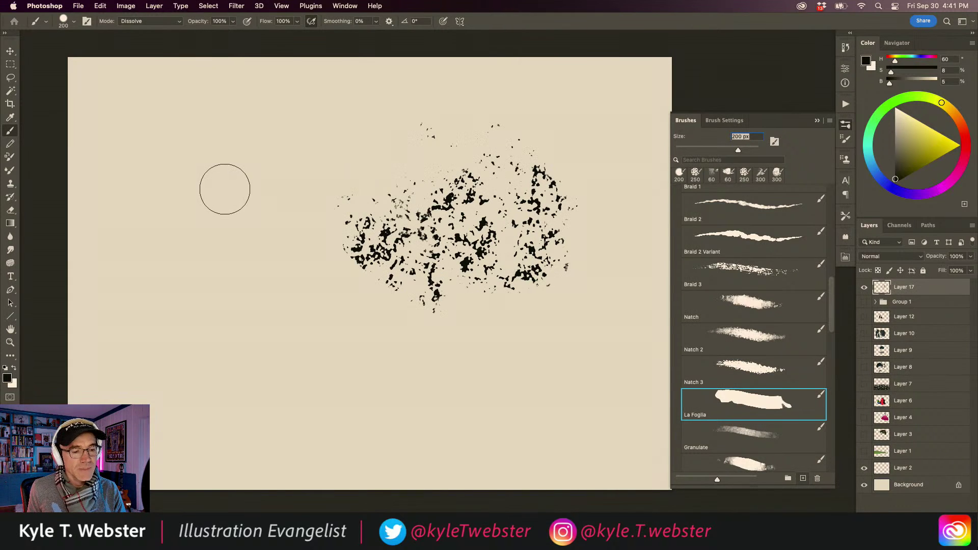
pyautogui.press('super+z')
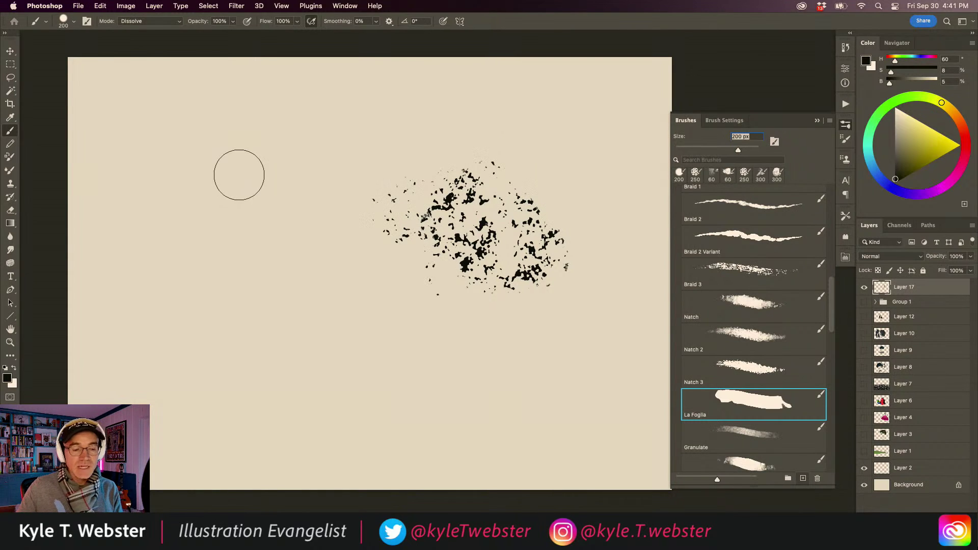
pyautogui.press('super+z')
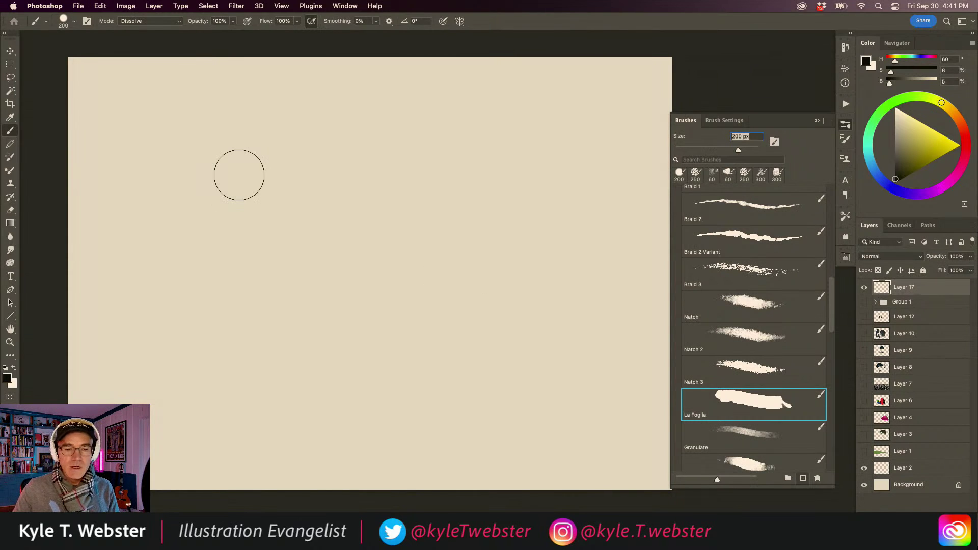
# Set the La Foglia brush's texture depth to 7% and its minimum depth to 19%
pyautogui.click(707, 121)
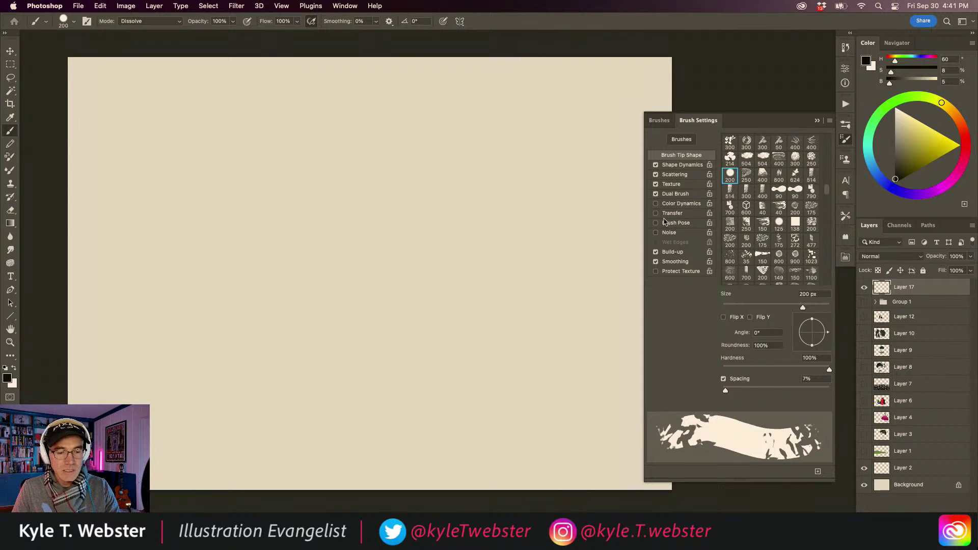
pyautogui.click(670, 186)
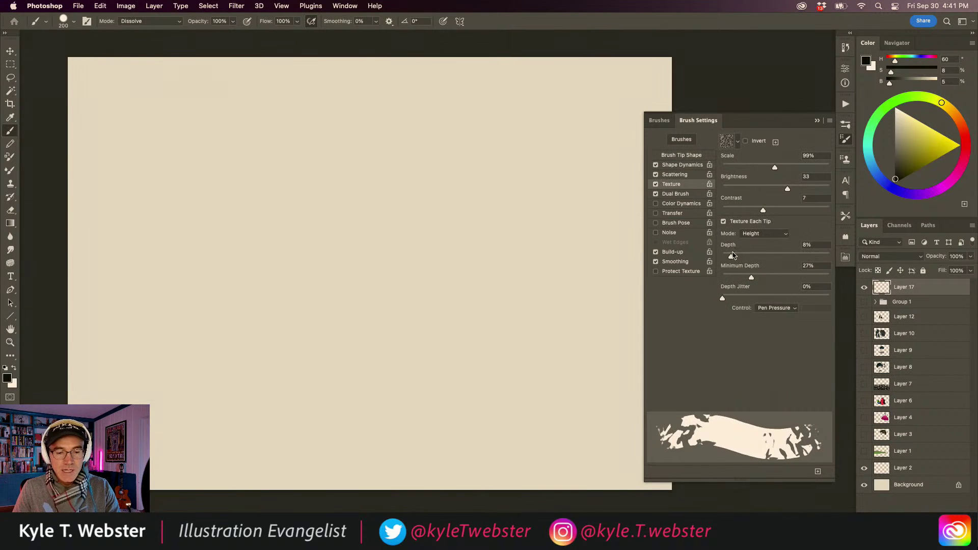
pyautogui.moveTo(730, 257); pyautogui.dragTo(729, 258)
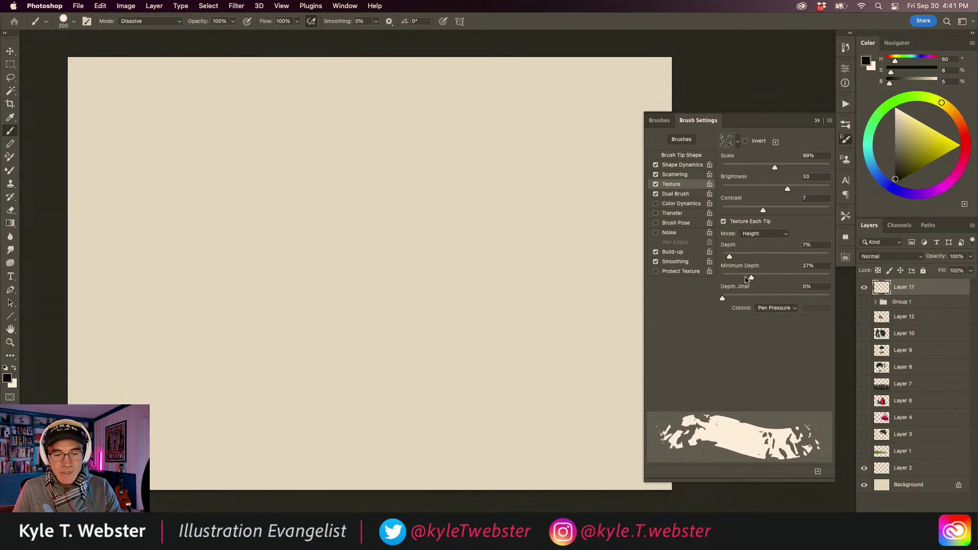
pyautogui.moveTo(744, 279); pyautogui.dragTo(743, 278)
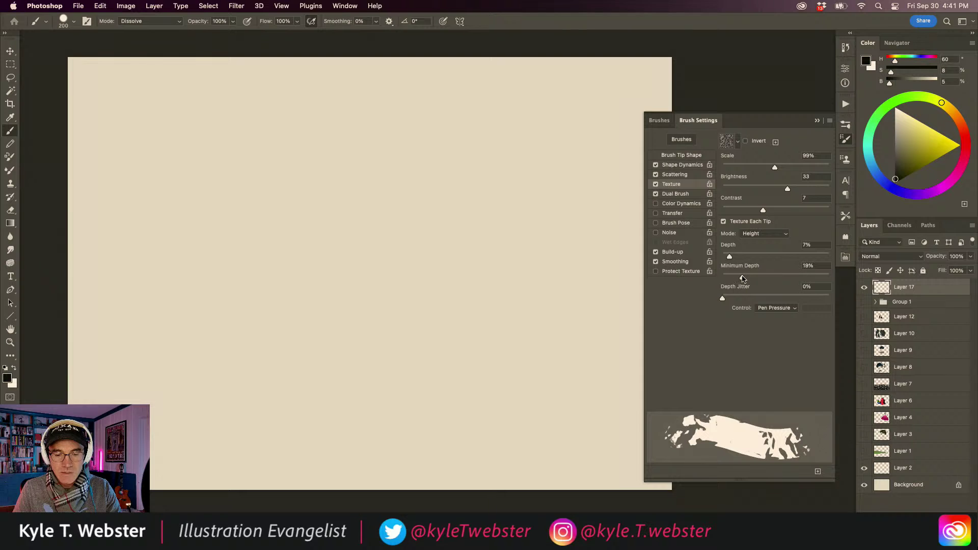
# Test the adjusted brush with a C-shaped stroke and a broad mass of leaf texture, clearing the layer after each test
pyautogui.moveTo(532, 203)
pyautogui.mouseDown()
pyautogui.moveTo(407, 267)
pyautogui.moveTo(314, 282)
pyautogui.moveTo(262, 264)
pyautogui.moveTo(226, 220)
pyautogui.moveTo(222, 176)
pyautogui.moveTo(259, 129)
pyautogui.moveTo(325, 118)
pyautogui.moveTo(402, 137)
pyautogui.moveTo(438, 160)
pyautogui.mouseUp()
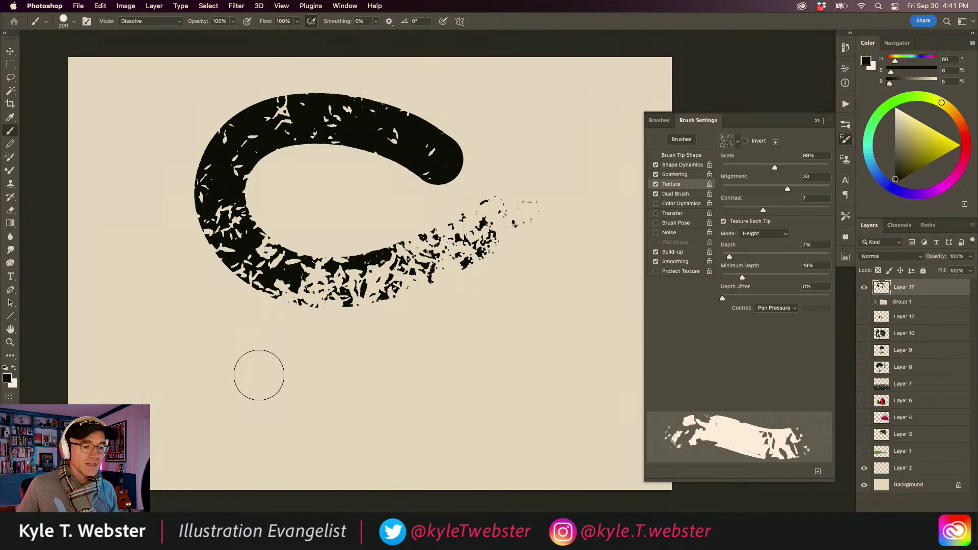
pyautogui.press('super+a')
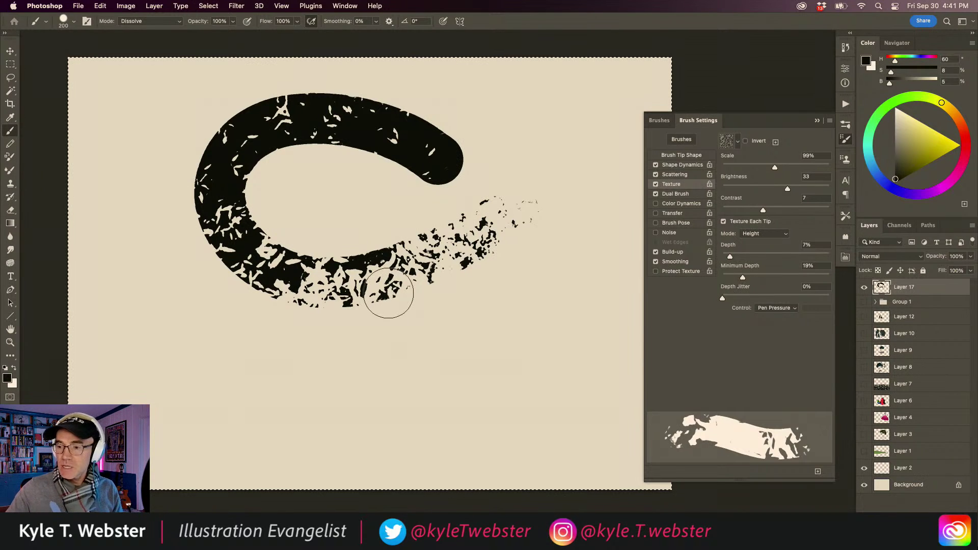
pyautogui.press('BackSpace')
pyautogui.press('super+d')
pyautogui.moveTo(512, 265); pyautogui.dragTo(535, 336)
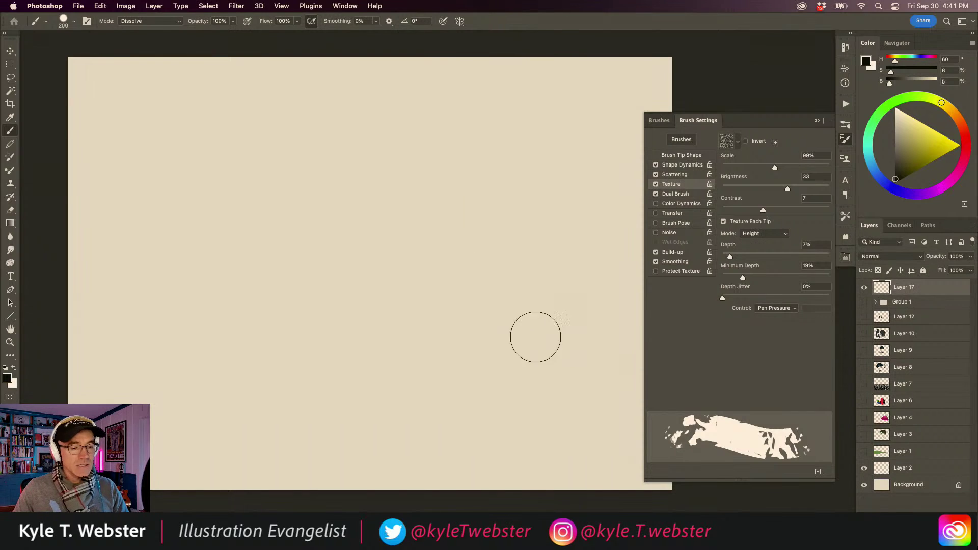
pyautogui.moveTo(448, 257)
pyautogui.mouseDown()
pyautogui.moveTo(383, 205)
pyautogui.moveTo(488, 362)
pyautogui.moveTo(370, 227)
pyautogui.moveTo(463, 371)
pyautogui.moveTo(348, 242)
pyautogui.moveTo(431, 373)
pyautogui.moveTo(321, 259)
pyautogui.moveTo(397, 374)
pyautogui.moveTo(282, 255)
pyautogui.moveTo(354, 364)
pyautogui.moveTo(262, 271)
pyautogui.moveTo(310, 361)
pyautogui.moveTo(259, 286)
pyautogui.moveTo(266, 354)
pyautogui.moveTo(202, 281)
pyautogui.moveTo(252, 389)
pyautogui.moveTo(166, 285)
pyautogui.moveTo(194, 358)
pyautogui.moveTo(141, 309)
pyautogui.moveTo(137, 378)
pyautogui.moveTo(89, 323)
pyautogui.moveTo(108, 413)
pyautogui.moveTo(172, 475)
pyautogui.moveTo(205, 490)
pyautogui.moveTo(185, 386)
pyautogui.moveTo(271, 480)
pyautogui.moveTo(294, 488)
pyautogui.moveTo(273, 383)
pyautogui.moveTo(365, 463)
pyautogui.moveTo(334, 383)
pyautogui.moveTo(424, 468)
pyautogui.moveTo(387, 377)
pyautogui.moveTo(461, 380)
pyautogui.moveTo(468, 289)
pyautogui.moveTo(345, 241)
pyautogui.moveTo(463, 261)
pyautogui.moveTo(526, 410)
pyautogui.moveTo(447, 496)
pyautogui.moveTo(299, 257)
pyautogui.mouseUp()
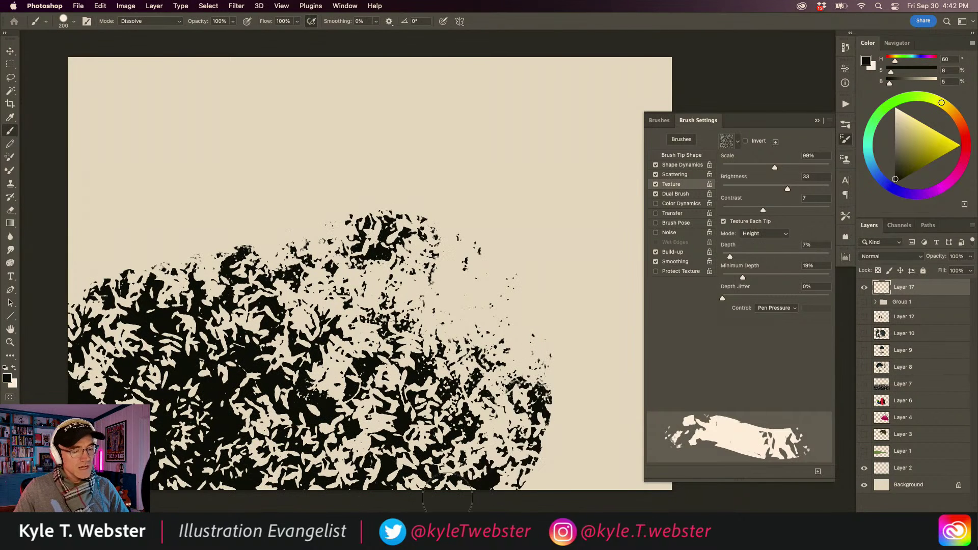
pyautogui.press('BackSpace')
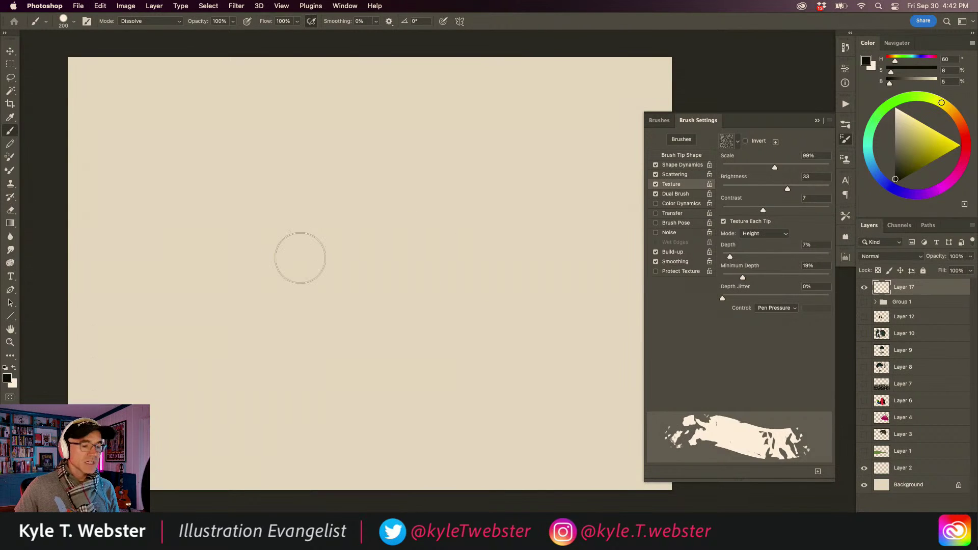
# Draw a large closed polygonal selection with an angular, face-like profile and small stepped notches along its lower-right edge
pyautogui.press('l')
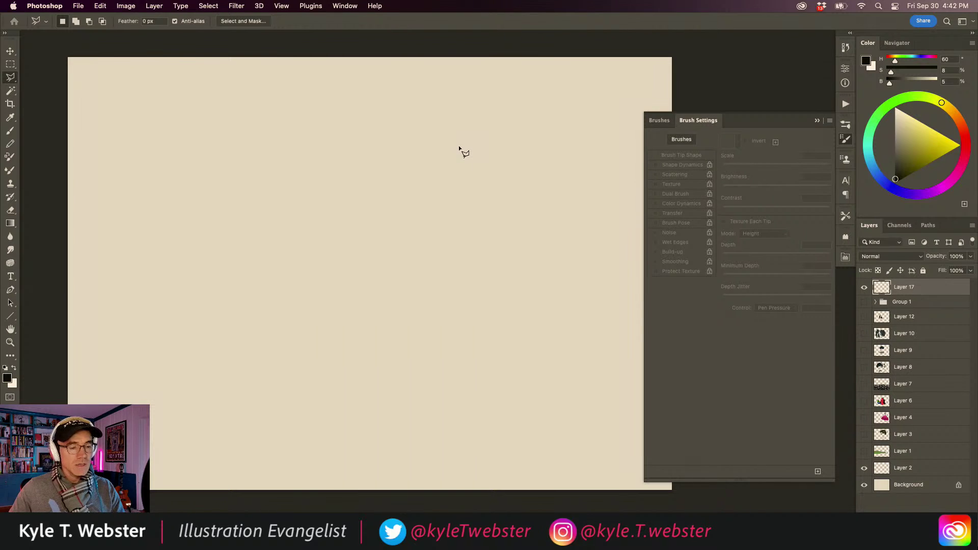
pyautogui.click(436, 145)
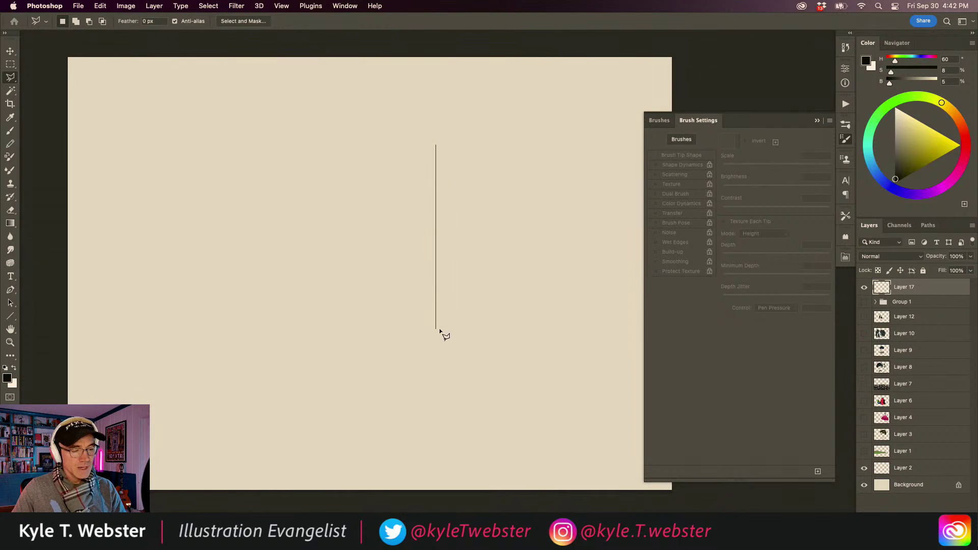
pyautogui.click(391, 283)
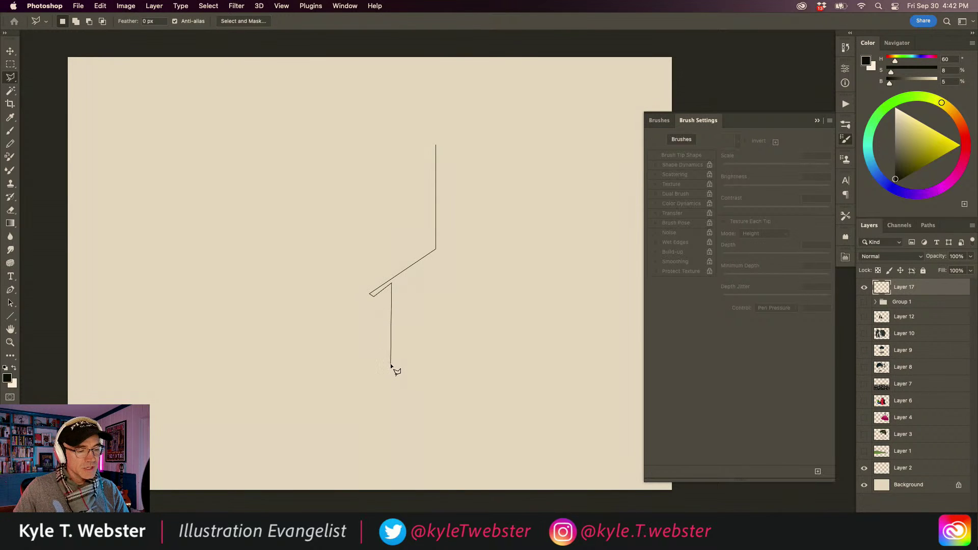
pyautogui.click(390, 363)
pyautogui.click(372, 363)
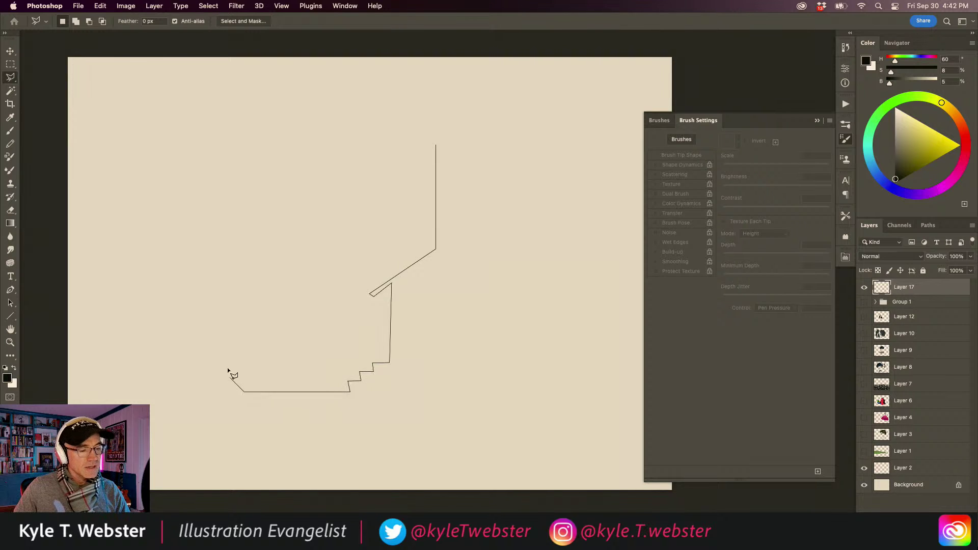
pyautogui.click(157, 330)
pyautogui.click(157, 174)
pyautogui.click(264, 87)
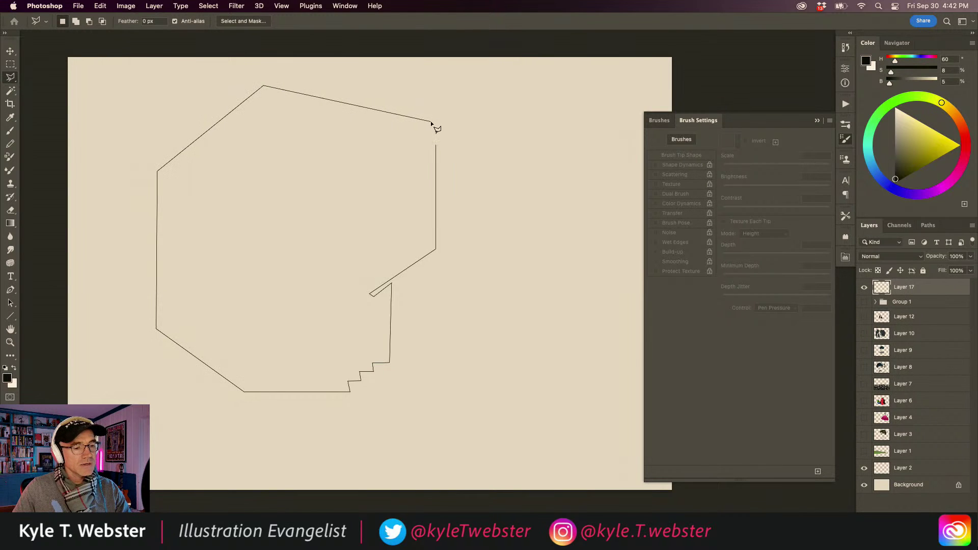
pyautogui.doubleClick(431, 123)
# Try the 200 px La Foglia brush along the selection's right-hand profile and undo the leaf strokes
pyautogui.press('b')
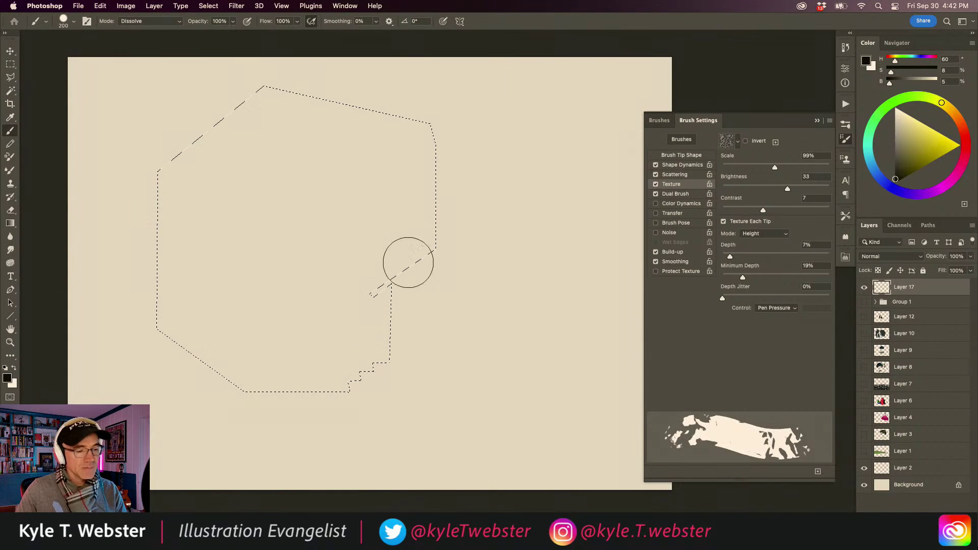
pyautogui.moveTo(408, 262)
pyautogui.mouseDown()
pyautogui.moveTo(384, 270)
pyautogui.moveTo(428, 223)
pyautogui.moveTo(395, 228)
pyautogui.moveTo(384, 248)
pyautogui.moveTo(405, 236)
pyautogui.moveTo(398, 255)
pyautogui.moveTo(360, 289)
pyautogui.moveTo(386, 322)
pyautogui.moveTo(358, 322)
pyautogui.moveTo(330, 305)
pyautogui.moveTo(337, 278)
pyautogui.moveTo(343, 337)
pyautogui.moveTo(371, 349)
pyautogui.moveTo(348, 376)
pyautogui.moveTo(303, 368)
pyautogui.moveTo(278, 385)
pyautogui.moveTo(275, 371)
pyautogui.moveTo(303, 334)
pyautogui.moveTo(285, 343)
pyautogui.moveTo(282, 332)
pyautogui.moveTo(338, 255)
pyautogui.mouseUp()
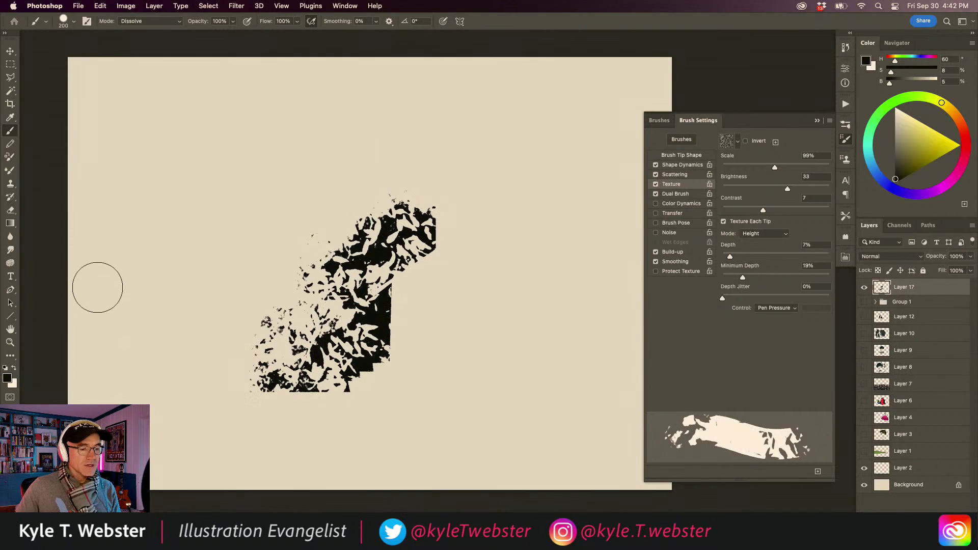
pyautogui.press('super+z')
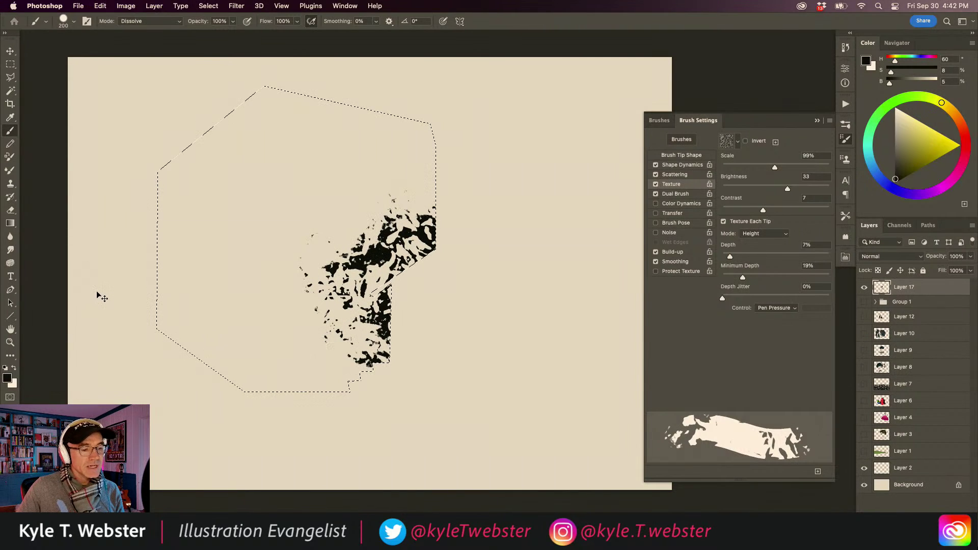
pyautogui.press('super+z')
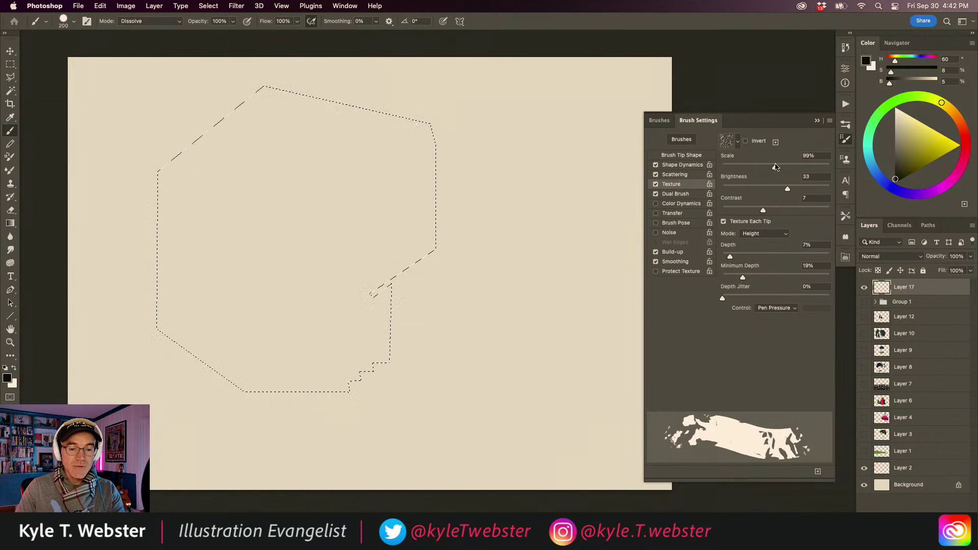
# Set the La Foglia texture scale to 38% and paint finer leaf texture inward from the selection's right and bottom edges
pyautogui.moveTo(774, 169); pyautogui.dragTo(771, 169)
pyautogui.moveTo(758, 168); pyautogui.dragTo(742, 170)
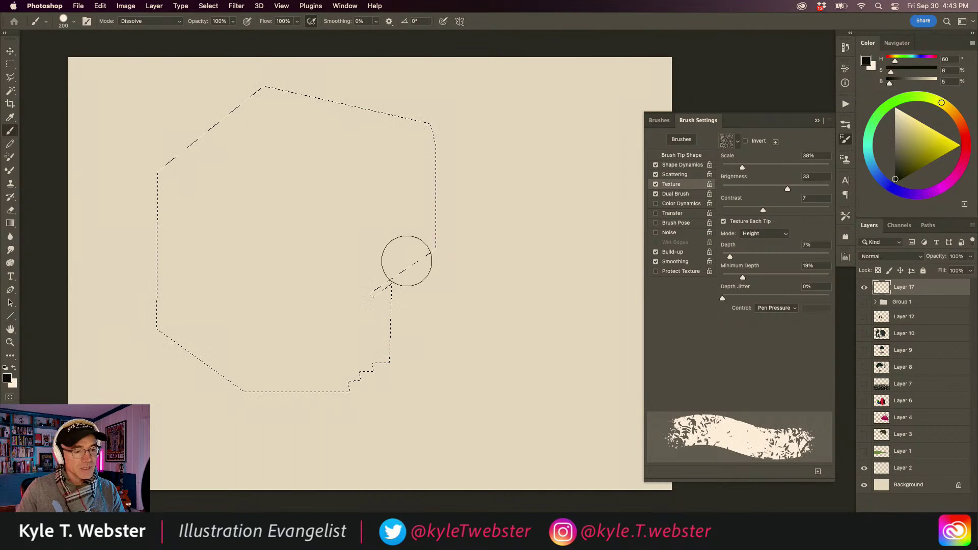
pyautogui.moveTo(408, 260)
pyautogui.mouseDown()
pyautogui.moveTo(425, 238)
pyautogui.moveTo(399, 241)
pyautogui.mouseUp()
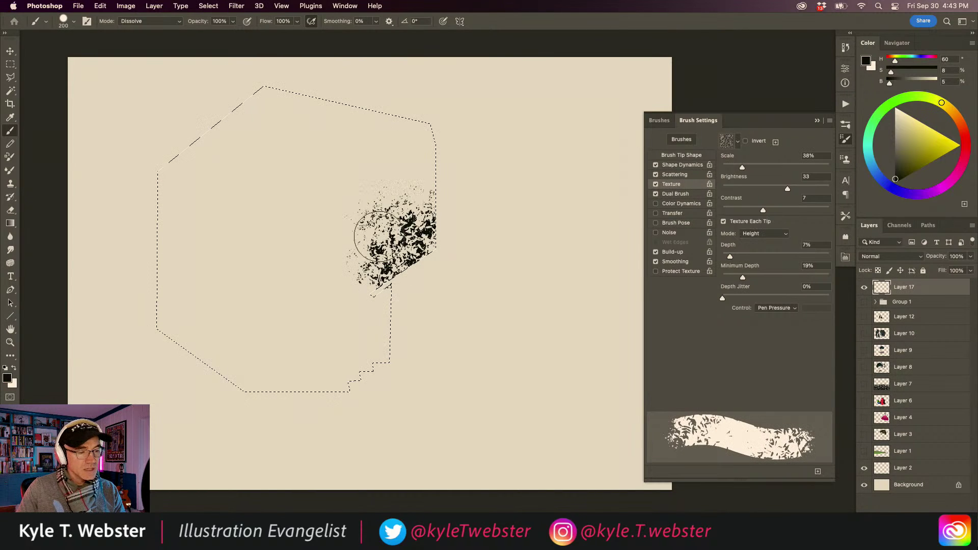
pyautogui.moveTo(389, 295); pyautogui.dragTo(373, 308)
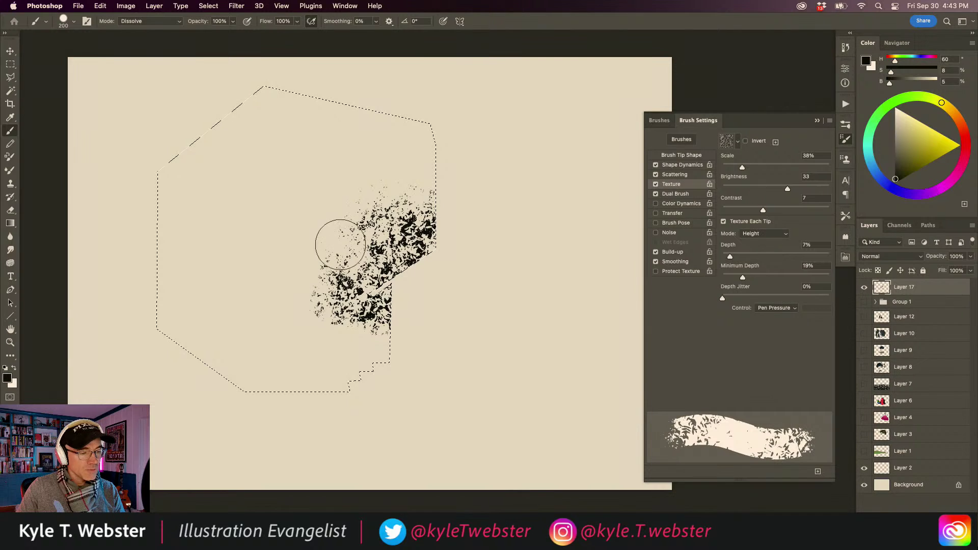
pyautogui.moveTo(372, 264)
pyautogui.mouseDown()
pyautogui.moveTo(349, 262)
pyautogui.moveTo(351, 252)
pyautogui.moveTo(407, 233)
pyautogui.mouseUp()
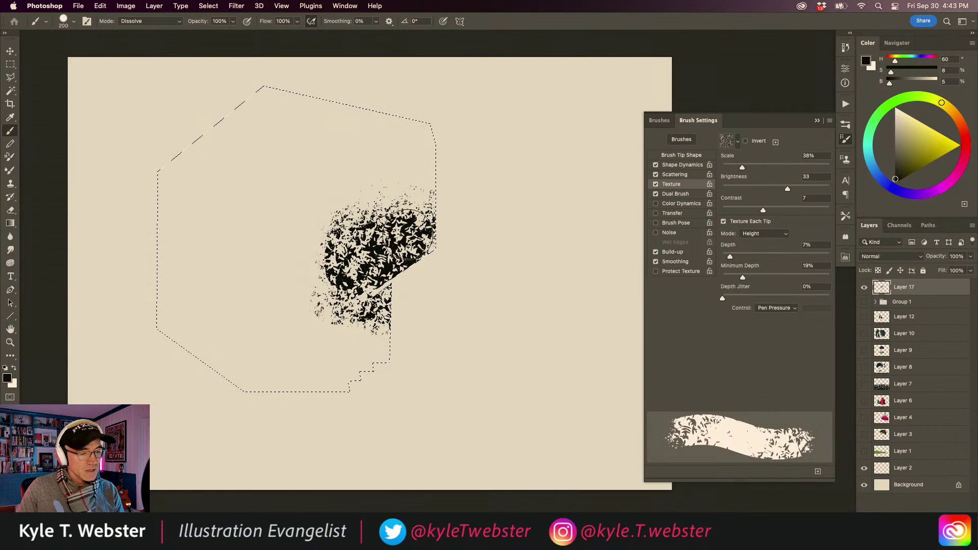
pyautogui.moveTo(341, 260); pyautogui.dragTo(320, 303)
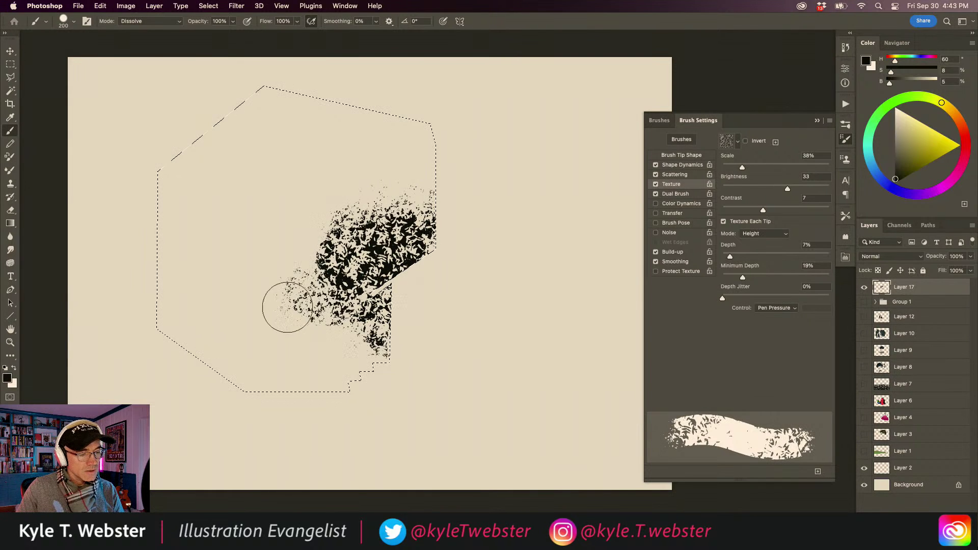
pyautogui.moveTo(304, 355); pyautogui.dragTo(363, 346)
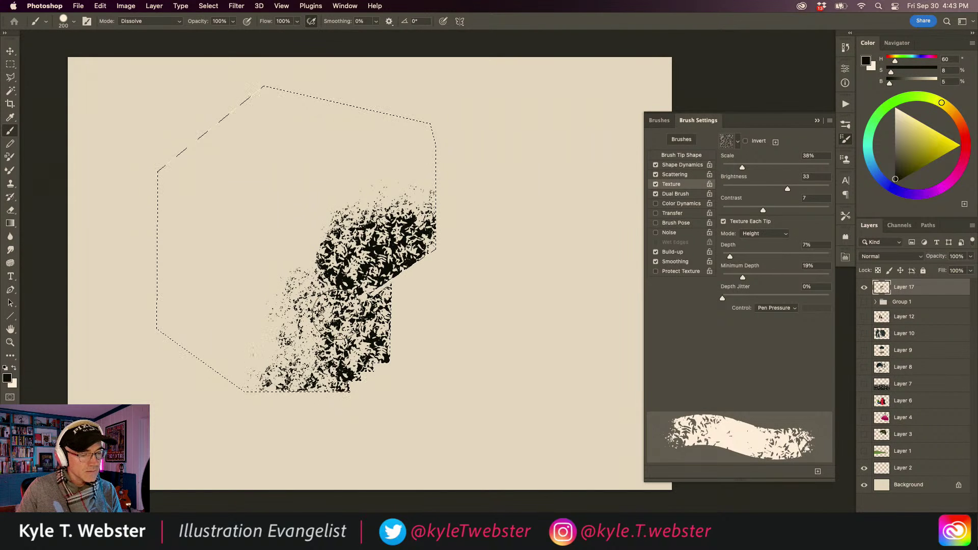
pyautogui.moveTo(337, 316)
pyautogui.mouseDown()
pyautogui.moveTo(339, 274)
pyautogui.moveTo(380, 235)
pyautogui.mouseUp()
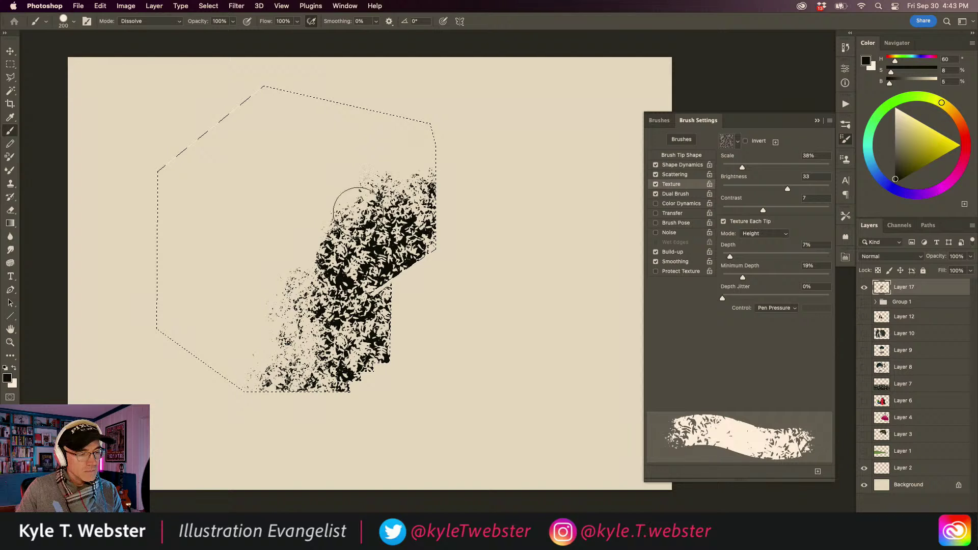
pyautogui.moveTo(298, 260)
pyautogui.mouseDown()
pyautogui.moveTo(297, 297)
pyautogui.moveTo(267, 322)
pyautogui.moveTo(280, 339)
pyautogui.mouseUp()
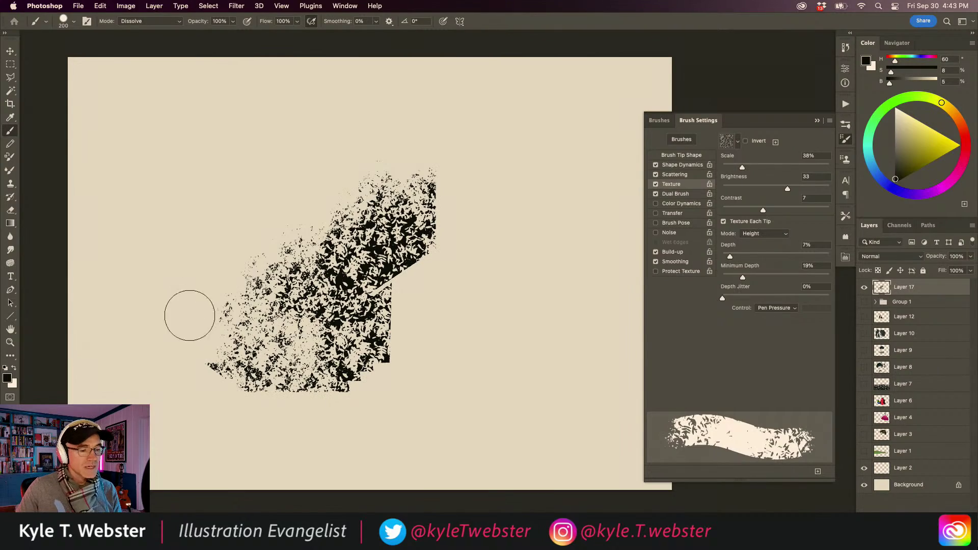
# Inspect the fine leaf texture up close, darken its lower middle area, and clear the painted shape from the layer
pyautogui.scroll(3, 325, 362)
pyautogui.moveTo(293, 377); pyautogui.dragTo(317, 400)
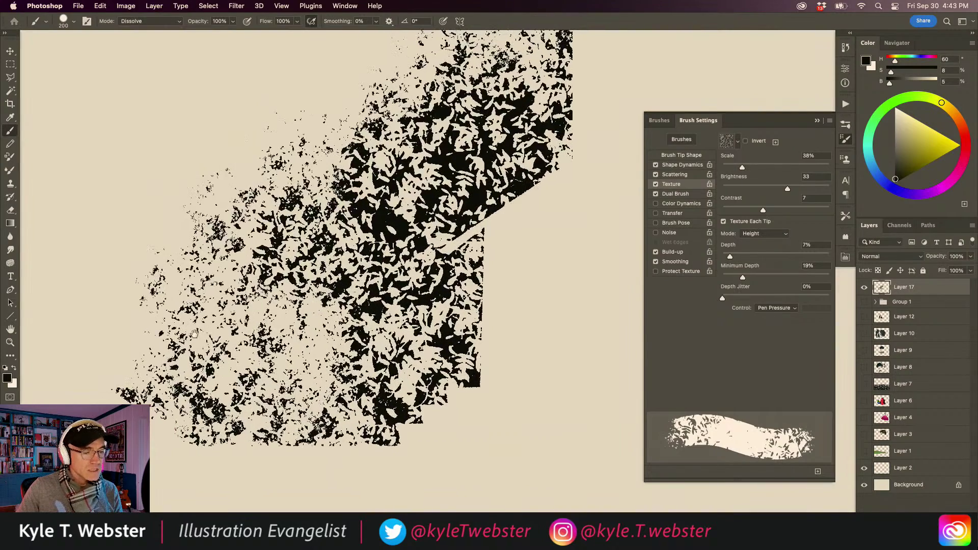
pyautogui.scroll(-2, 305, 391)
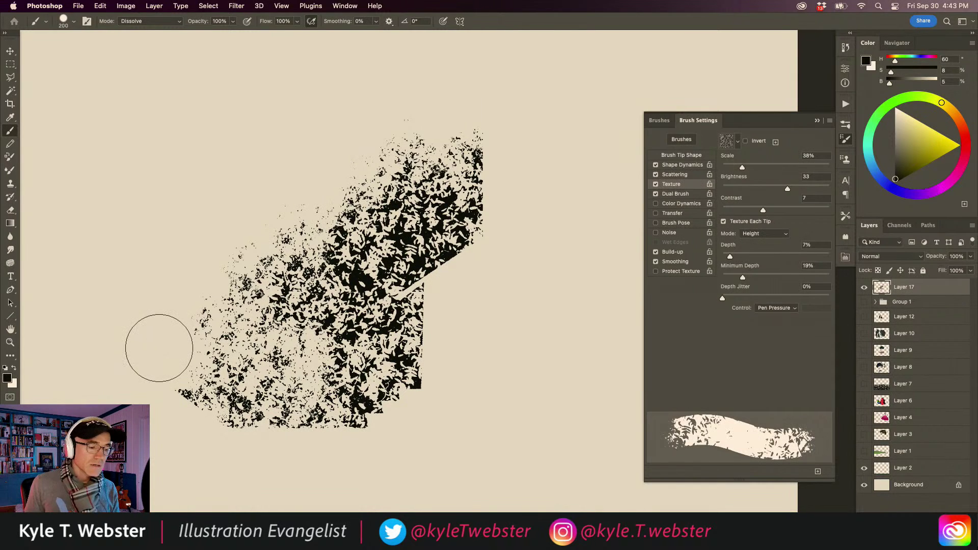
pyautogui.moveTo(317, 374)
pyautogui.mouseDown()
pyautogui.moveTo(306, 366)
pyautogui.moveTo(340, 383)
pyautogui.mouseUp()
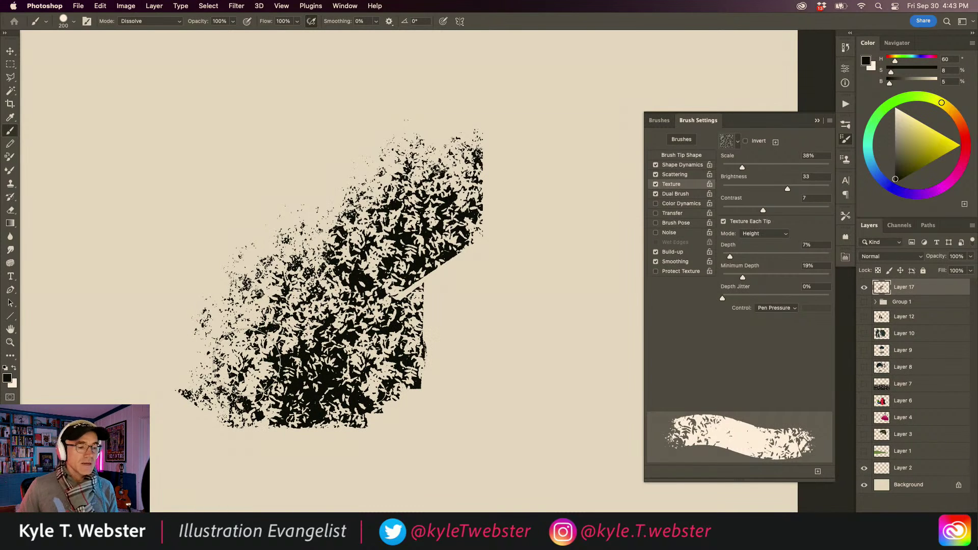
pyautogui.press('BackSpace')
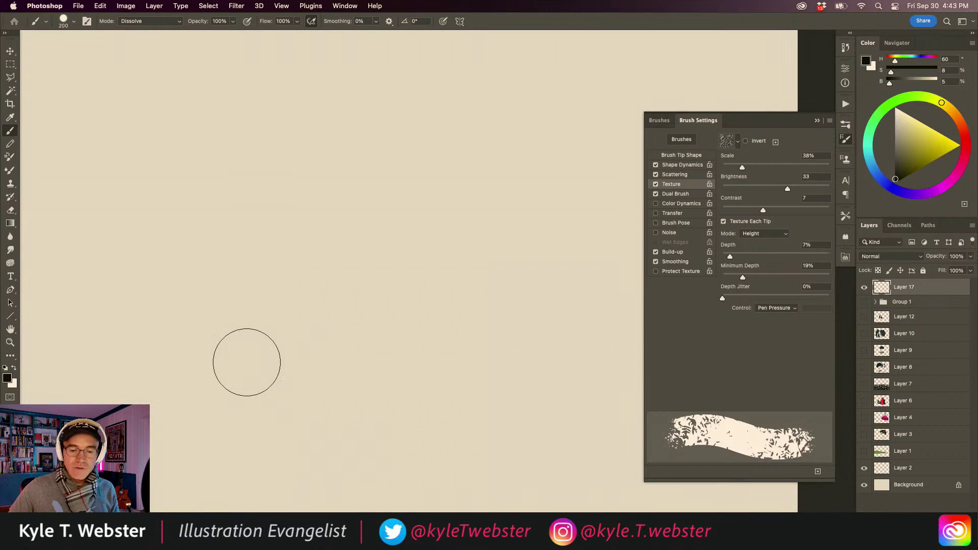
# Choose the Granulate brush at 250 px and test it with a grainy, dark-shaded black patch, removing the patch after close inspection
pyautogui.click(682, 139)
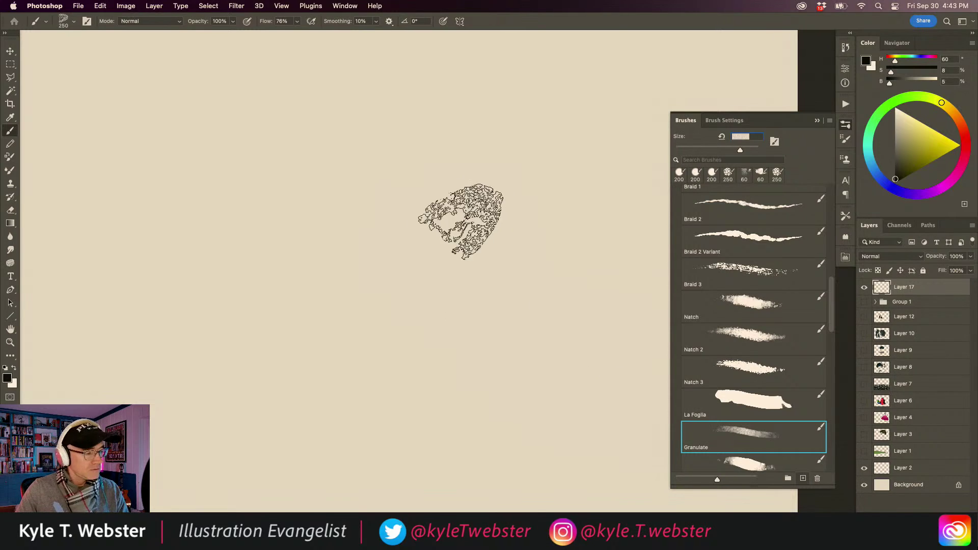
pyautogui.moveTo(455, 211); pyautogui.dragTo(542, 331)
pyautogui.moveTo(368, 165)
pyautogui.mouseDown()
pyautogui.moveTo(492, 310)
pyautogui.moveTo(361, 204)
pyautogui.moveTo(481, 372)
pyautogui.moveTo(324, 198)
pyautogui.moveTo(449, 352)
pyautogui.moveTo(368, 268)
pyautogui.moveTo(355, 271)
pyautogui.moveTo(432, 382)
pyautogui.moveTo(318, 199)
pyautogui.moveTo(507, 378)
pyautogui.moveTo(407, 191)
pyautogui.moveTo(551, 344)
pyautogui.moveTo(445, 184)
pyautogui.moveTo(553, 302)
pyautogui.moveTo(455, 151)
pyautogui.moveTo(592, 345)
pyautogui.moveTo(472, 169)
pyautogui.moveTo(559, 327)
pyautogui.moveTo(430, 169)
pyautogui.moveTo(511, 322)
pyautogui.moveTo(412, 225)
pyautogui.moveTo(448, 323)
pyautogui.moveTo(370, 258)
pyautogui.moveTo(386, 336)
pyautogui.moveTo(323, 268)
pyautogui.moveTo(371, 349)
pyautogui.moveTo(284, 258)
pyautogui.moveTo(380, 398)
pyautogui.mouseUp()
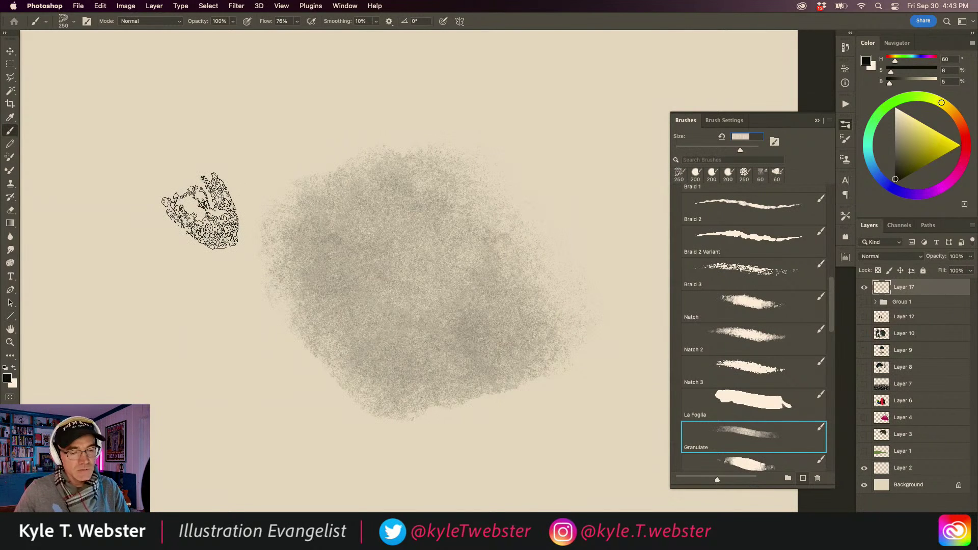
pyautogui.moveTo(507, 305)
pyautogui.mouseDown()
pyautogui.moveTo(513, 312)
pyautogui.moveTo(469, 283)
pyautogui.moveTo(377, 334)
pyautogui.moveTo(487, 347)
pyautogui.moveTo(372, 340)
pyautogui.moveTo(316, 297)
pyautogui.moveTo(404, 221)
pyautogui.moveTo(435, 225)
pyautogui.moveTo(347, 341)
pyautogui.moveTo(427, 362)
pyautogui.moveTo(393, 354)
pyautogui.moveTo(315, 271)
pyautogui.moveTo(298, 275)
pyautogui.moveTo(349, 328)
pyautogui.moveTo(404, 361)
pyautogui.moveTo(408, 386)
pyautogui.moveTo(390, 305)
pyautogui.moveTo(328, 260)
pyautogui.moveTo(405, 305)
pyautogui.moveTo(354, 237)
pyautogui.moveTo(301, 224)
pyautogui.moveTo(326, 234)
pyautogui.moveTo(298, 206)
pyautogui.moveTo(270, 224)
pyautogui.moveTo(285, 212)
pyautogui.moveTo(367, 354)
pyautogui.moveTo(454, 331)
pyautogui.moveTo(366, 255)
pyautogui.moveTo(349, 214)
pyautogui.moveTo(301, 264)
pyautogui.mouseUp()
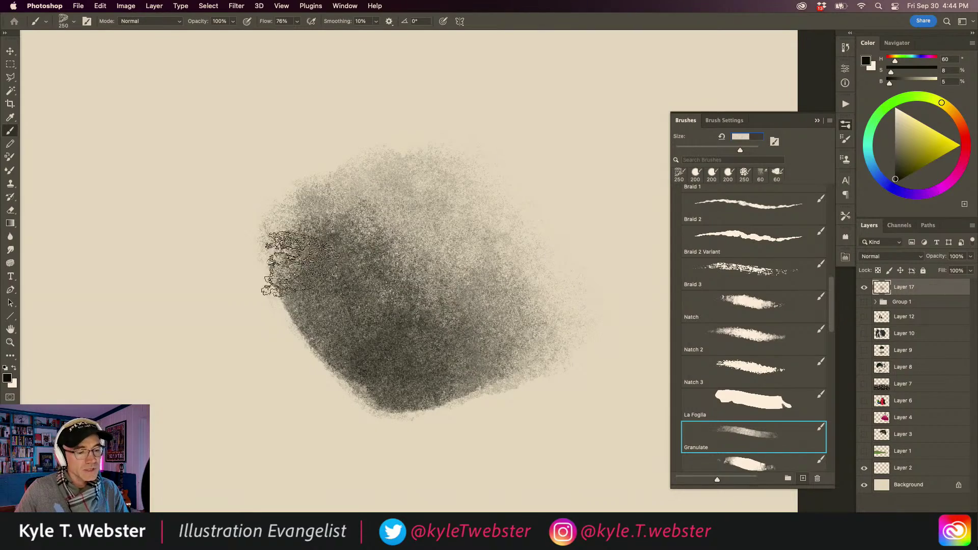
pyautogui.scroll(5, 300, 264)
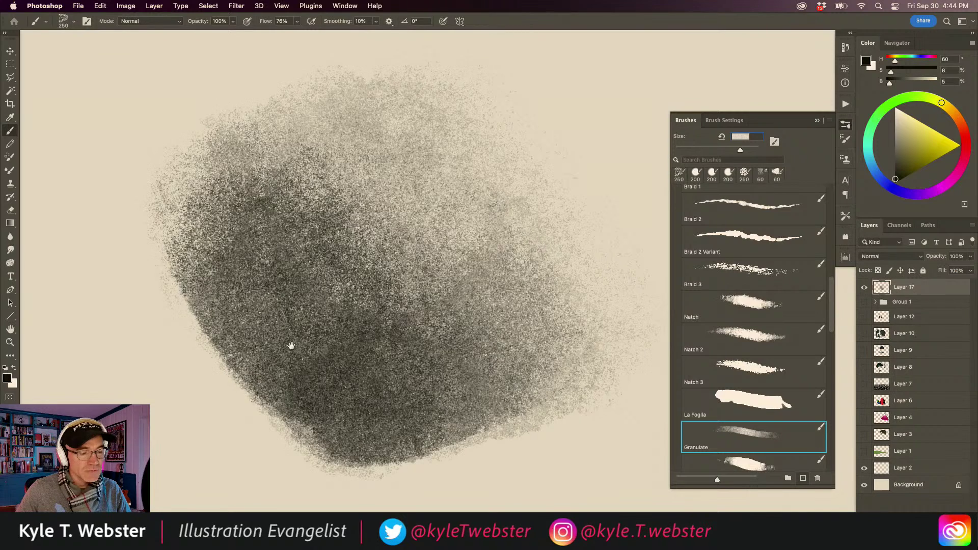
pyautogui.scroll(-5, 291, 346)
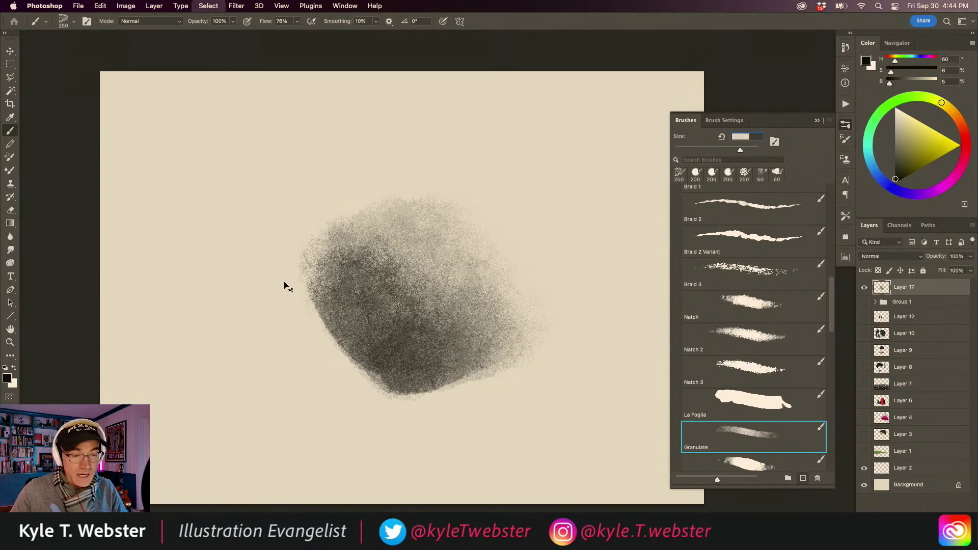
pyautogui.press('super+z')
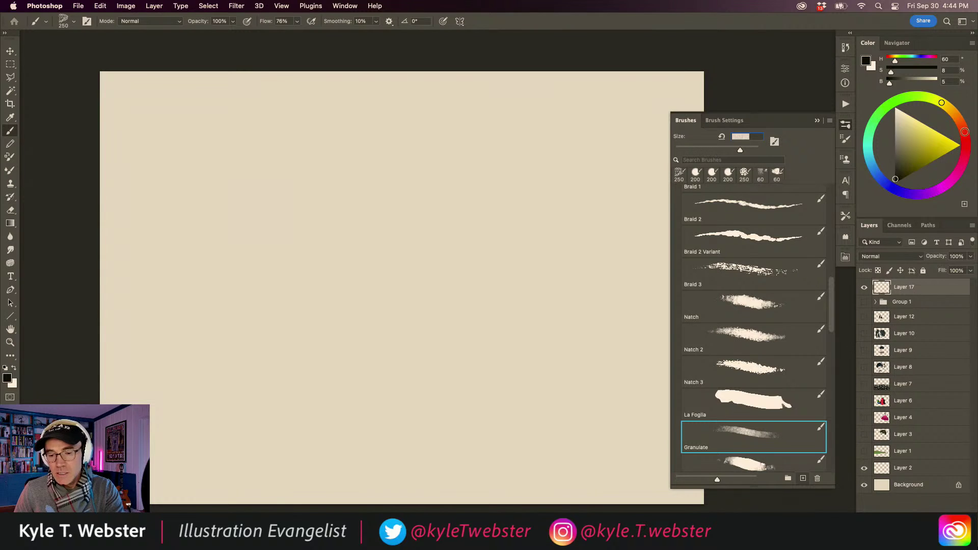
# Draw a four-sided polygonal selection and fill it with orange at hue 26, saturation 65% and brightness 89%
pyautogui.moveTo(965, 132); pyautogui.dragTo(939, 136)
pyautogui.press('l')
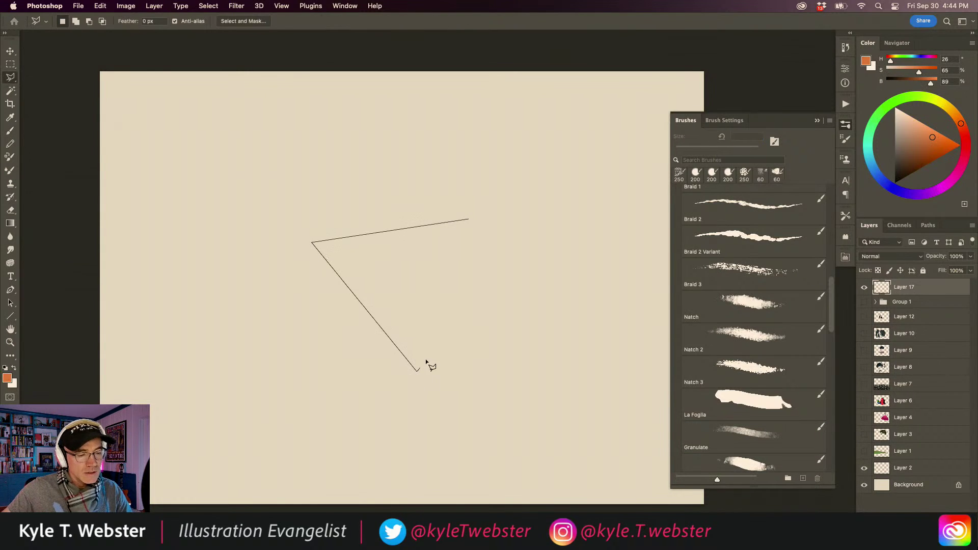
pyautogui.hotkey('alt', 'BackSpace')
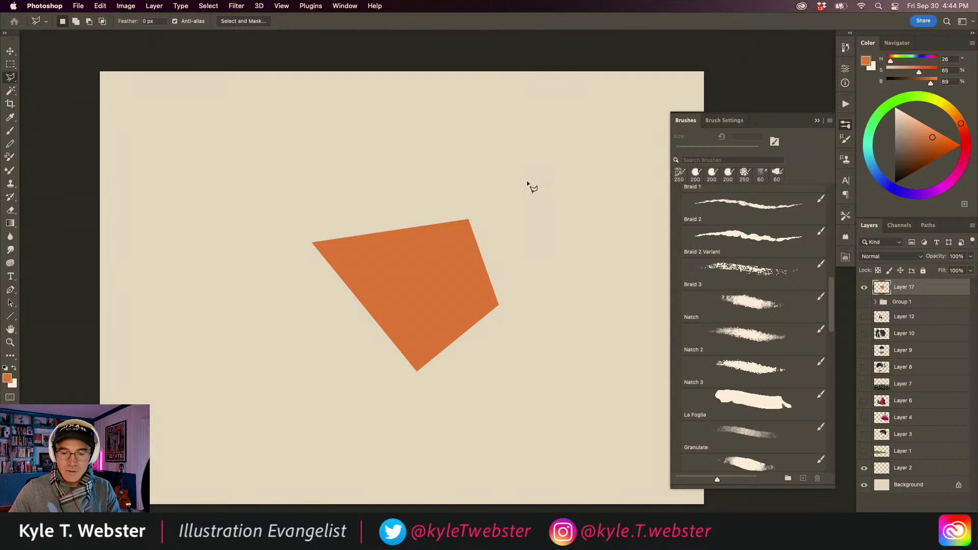
# Lock the orange shape's transparent pixels and texture it with Granulate in dark brown (26, 85, 43) and deep orange (26, 89, 74)
pyautogui.press('b')
pyautogui.scroll(1, 410, 266)
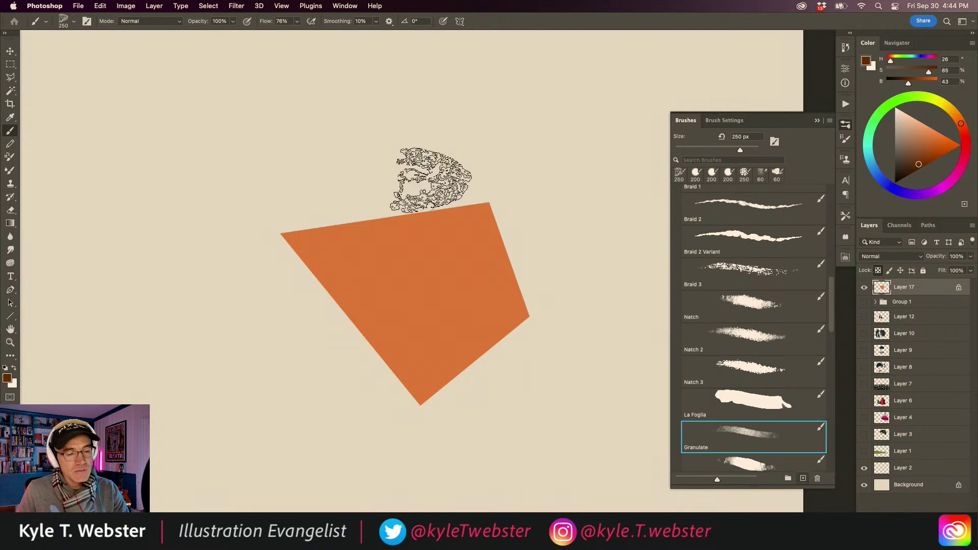
pyautogui.moveTo(400, 237)
pyautogui.mouseDown()
pyautogui.moveTo(293, 241)
pyautogui.moveTo(435, 219)
pyautogui.moveTo(315, 274)
pyautogui.moveTo(523, 214)
pyautogui.moveTo(362, 286)
pyautogui.moveTo(498, 252)
pyautogui.moveTo(349, 335)
pyautogui.moveTo(539, 254)
pyautogui.moveTo(371, 350)
pyautogui.moveTo(483, 306)
pyautogui.moveTo(437, 359)
pyautogui.moveTo(525, 326)
pyautogui.mouseUp()
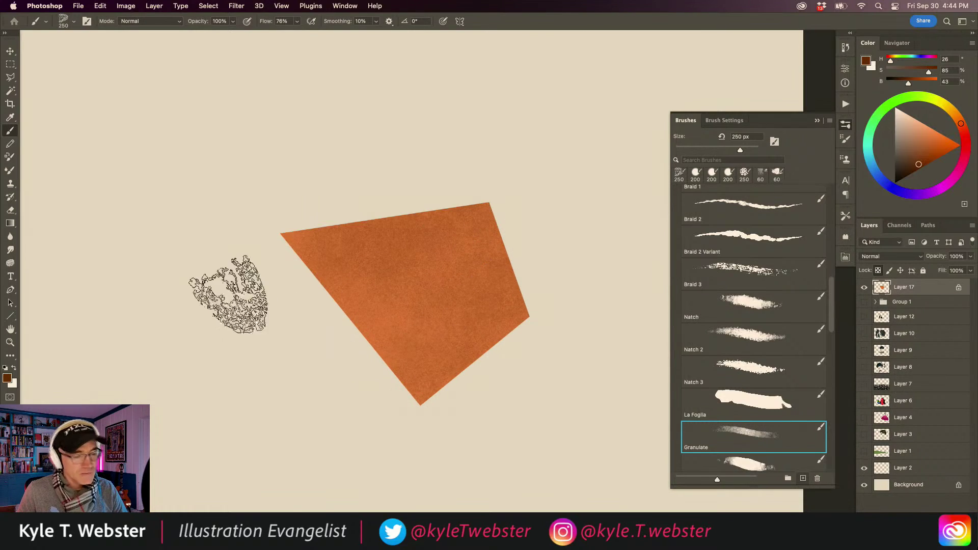
pyautogui.moveTo(466, 209)
pyautogui.mouseDown()
pyautogui.moveTo(429, 234)
pyautogui.moveTo(384, 201)
pyautogui.moveTo(346, 189)
pyautogui.moveTo(321, 198)
pyautogui.moveTo(305, 224)
pyautogui.moveTo(305, 286)
pyautogui.moveTo(454, 234)
pyautogui.moveTo(456, 258)
pyautogui.moveTo(409, 297)
pyautogui.moveTo(489, 254)
pyautogui.moveTo(416, 346)
pyautogui.moveTo(458, 371)
pyautogui.mouseUp()
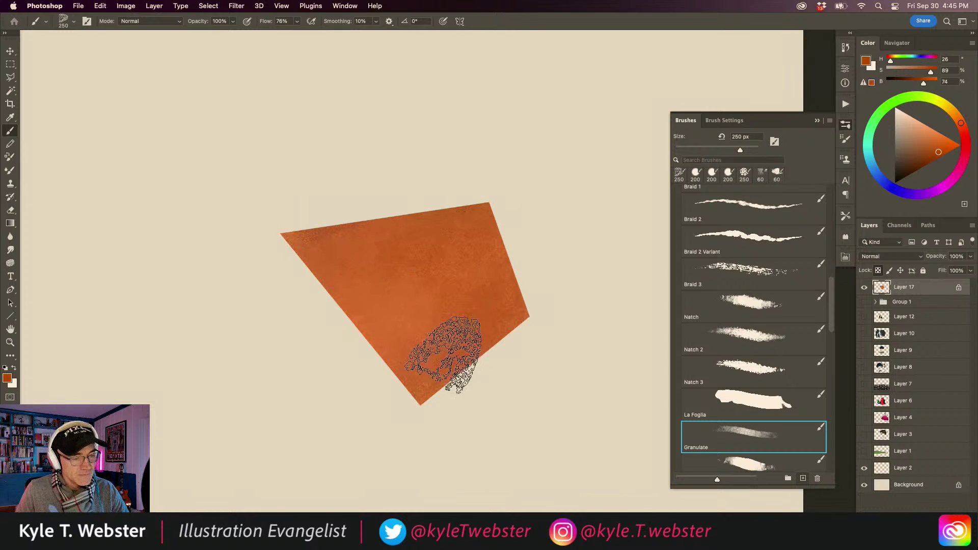
# Show Granulate's Color Dynamics settings and paint a large grainy patch of varied orange on a new layer beside the orange shape
pyautogui.click(713, 121)
pyautogui.click(668, 203)
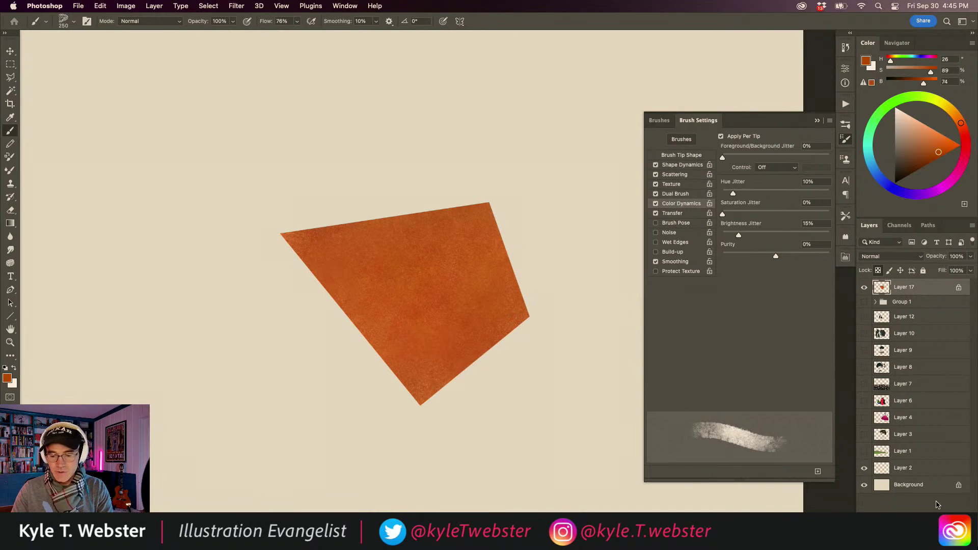
pyautogui.press('super+shift+alt+n')
pyautogui.hscroll(-5, 444, 291)
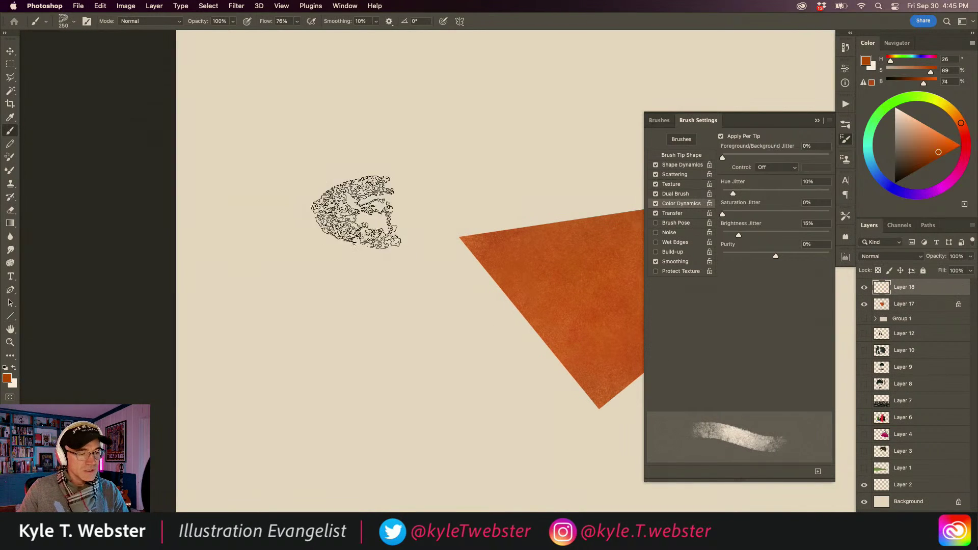
pyautogui.moveTo(362, 224); pyautogui.dragTo(439, 398)
pyautogui.moveTo(392, 324)
pyautogui.mouseDown()
pyautogui.moveTo(393, 399)
pyautogui.moveTo(328, 415)
pyautogui.mouseUp()
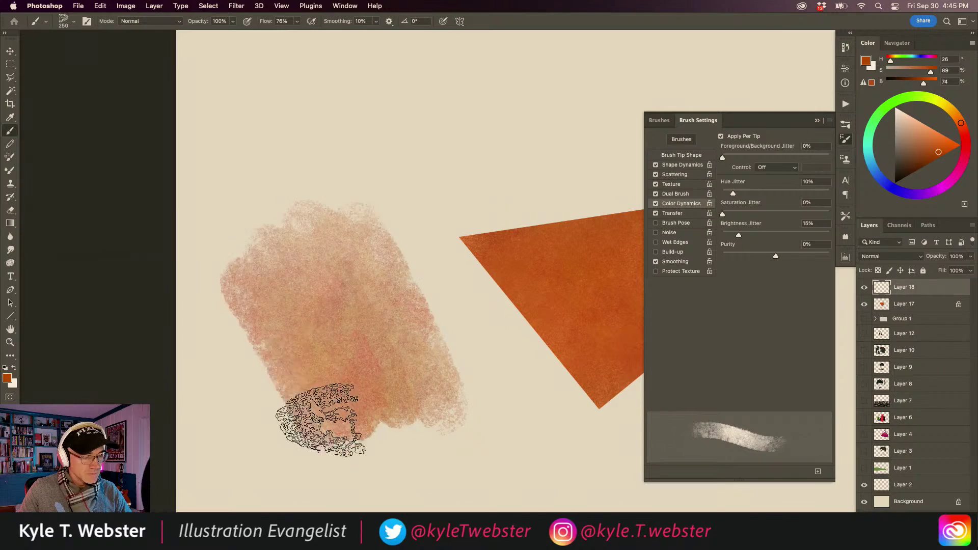
# Build up a second, denser Granulate pass over the grainy orange patch and inspect its colour variation up close
pyautogui.moveTo(346, 324)
pyautogui.mouseDown()
pyautogui.moveTo(349, 219)
pyautogui.moveTo(354, 360)
pyautogui.moveTo(279, 353)
pyautogui.moveTo(379, 327)
pyautogui.moveTo(289, 210)
pyautogui.moveTo(284, 282)
pyautogui.moveTo(354, 306)
pyautogui.moveTo(428, 298)
pyautogui.moveTo(426, 346)
pyautogui.moveTo(282, 390)
pyautogui.mouseUp()
pyautogui.click(281, 390)
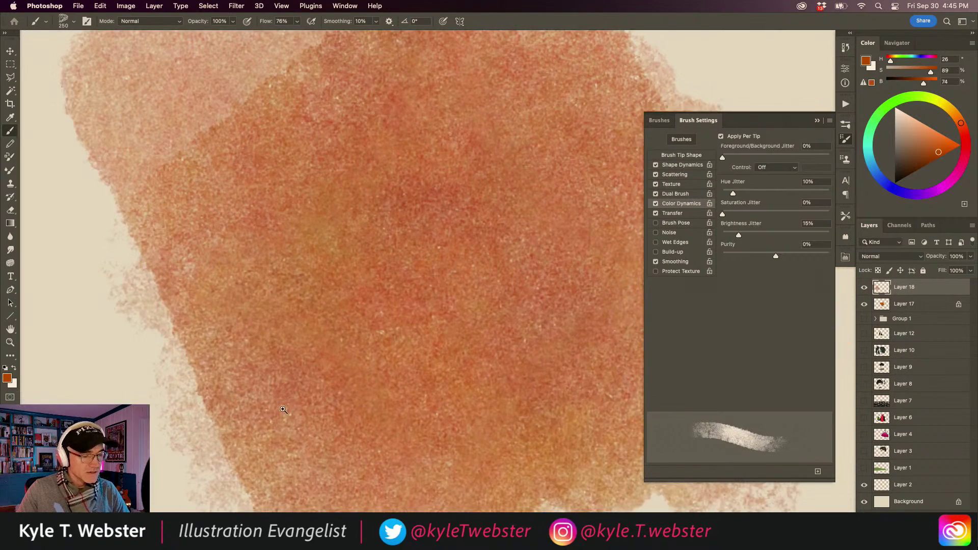
pyautogui.press('super+0')
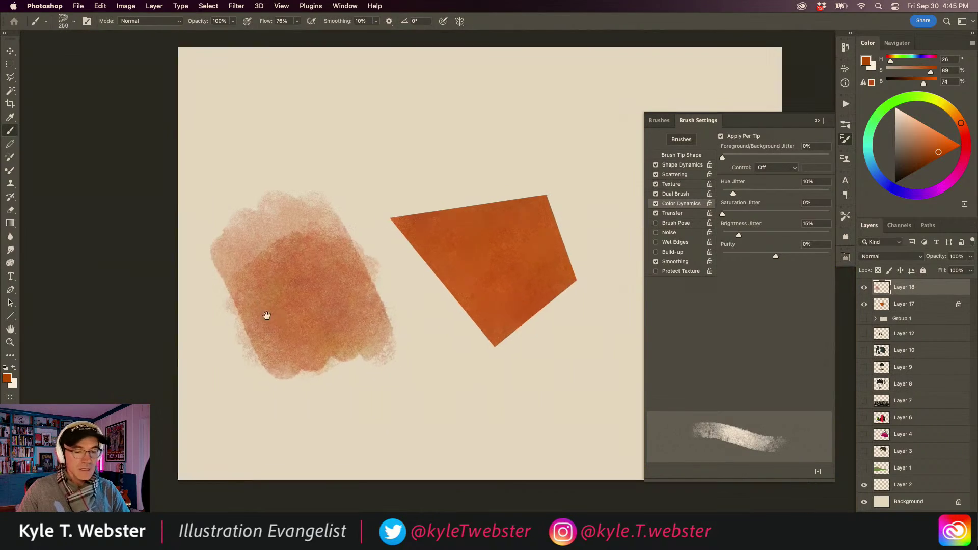
# Clear the grainy orange patch from its layer and hide the layer holding the orange four-sided shape
pyautogui.press('BackSpace')
pyautogui.press('super+d')
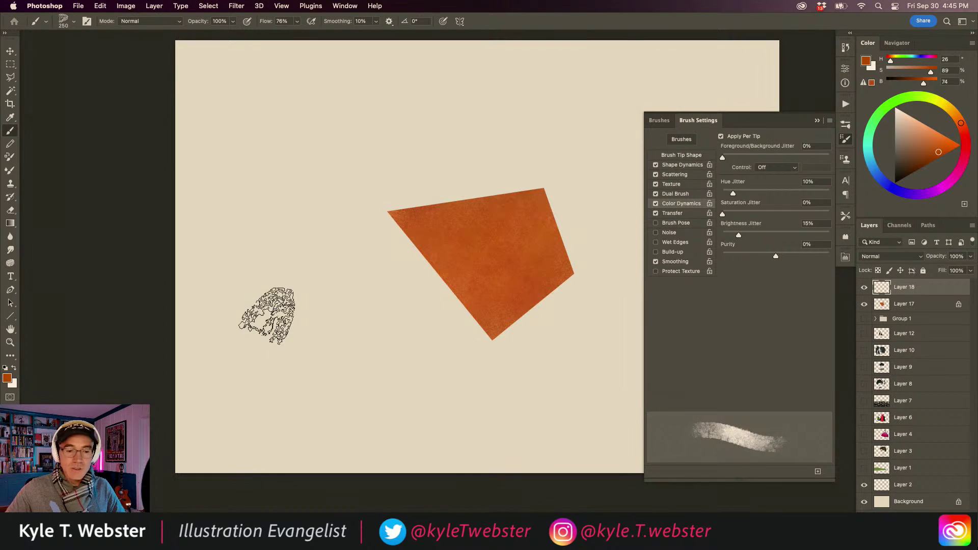
pyautogui.click(864, 302)
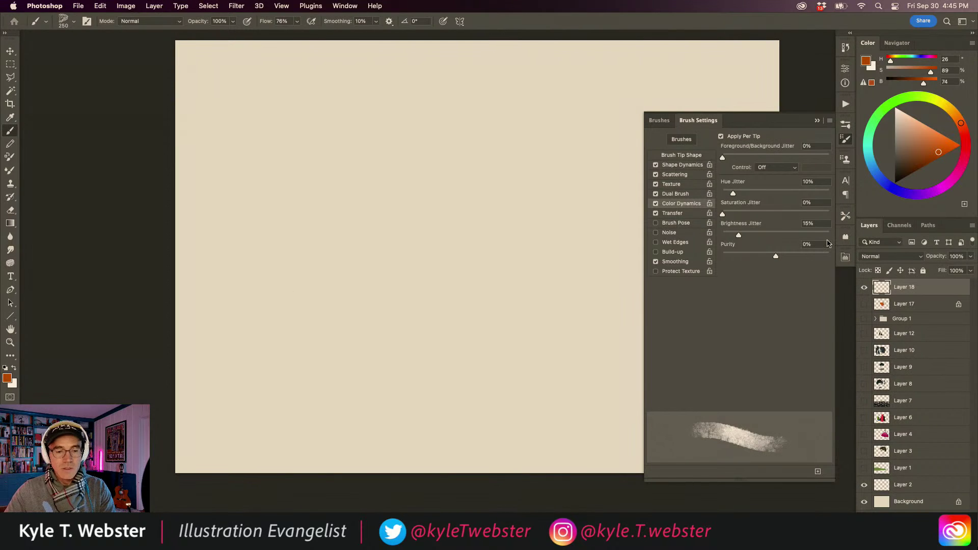
# Choose the Angler brush at 400 px, reset the colours to black, and paint several speckled angular test strokes across the canvas
pyautogui.click(658, 120)
pyautogui.scroll(-5, 775, 349)
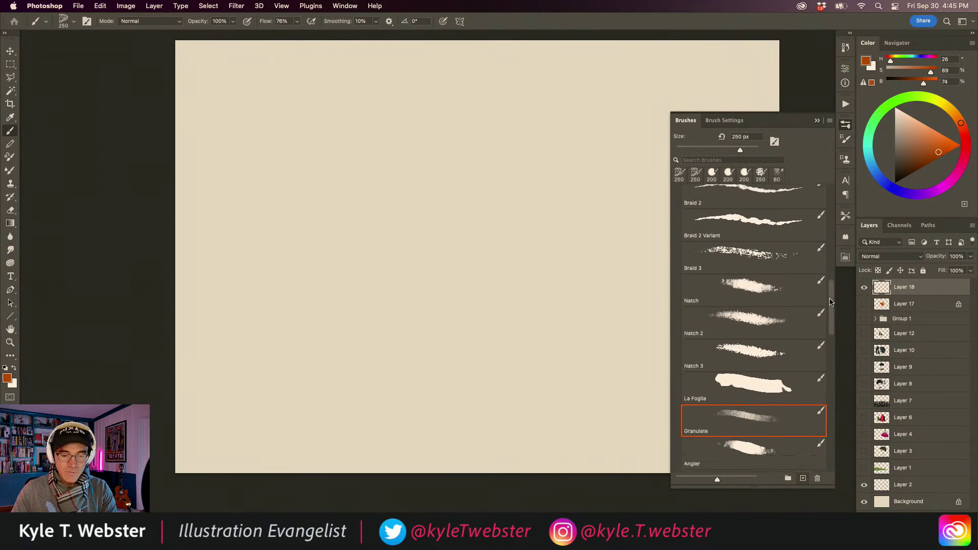
pyautogui.click(754, 308)
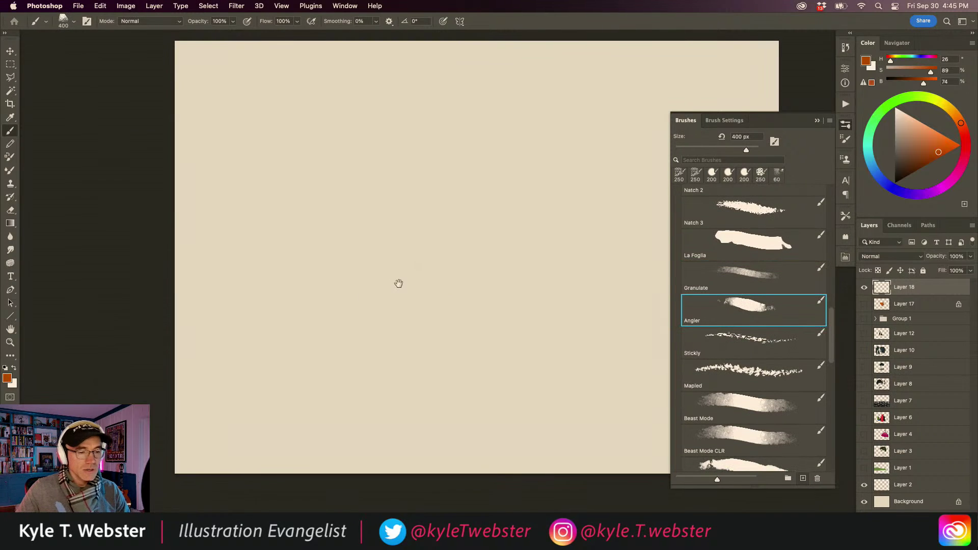
pyautogui.moveTo(400, 282); pyautogui.dragTo(335, 317)
pyautogui.press('d')
pyautogui.moveTo(560, 315)
pyautogui.mouseDown()
pyautogui.moveTo(525, 280)
pyautogui.moveTo(366, 209)
pyautogui.mouseUp()
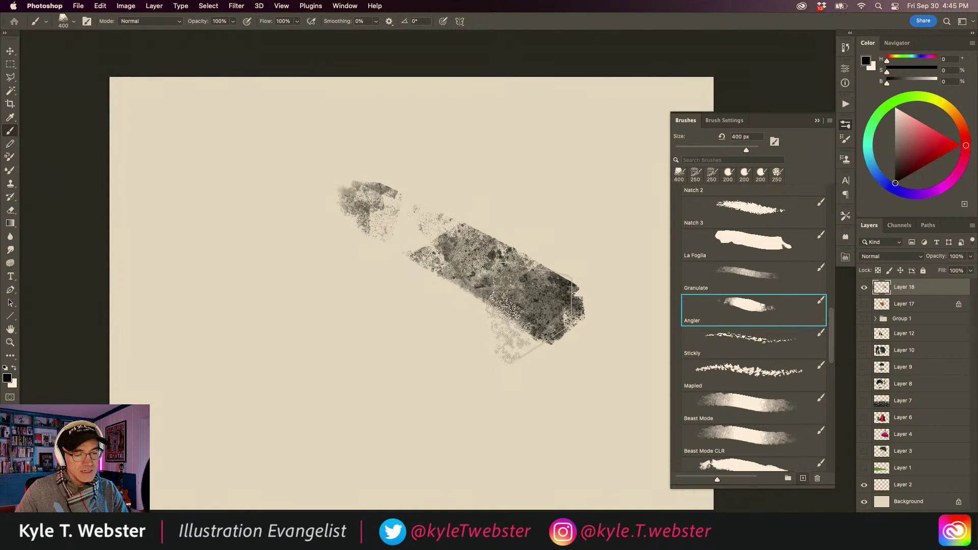
pyautogui.moveTo(433, 298); pyautogui.dragTo(316, 326)
pyautogui.moveTo(369, 398)
pyautogui.mouseDown()
pyautogui.moveTo(347, 286)
pyautogui.moveTo(267, 114)
pyautogui.moveTo(494, 133)
pyautogui.mouseUp()
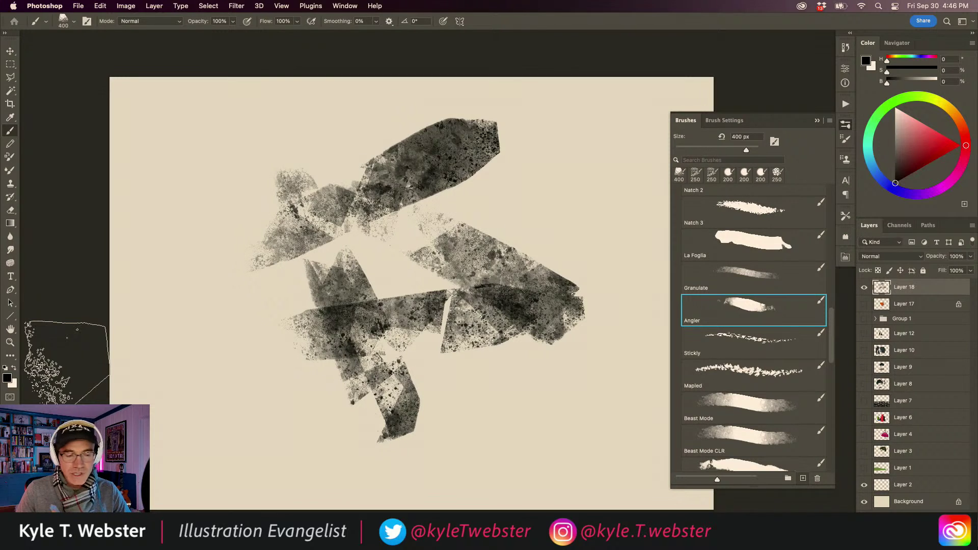
# Layer more overlapping Angler strokes, including a solid black one, and erase textured patches out of the black area with the same brush
pyautogui.moveTo(540, 336)
pyautogui.mouseDown()
pyautogui.moveTo(554, 364)
pyautogui.moveTo(571, 288)
pyautogui.mouseUp()
pyautogui.moveTo(589, 192); pyautogui.dragTo(540, 249)
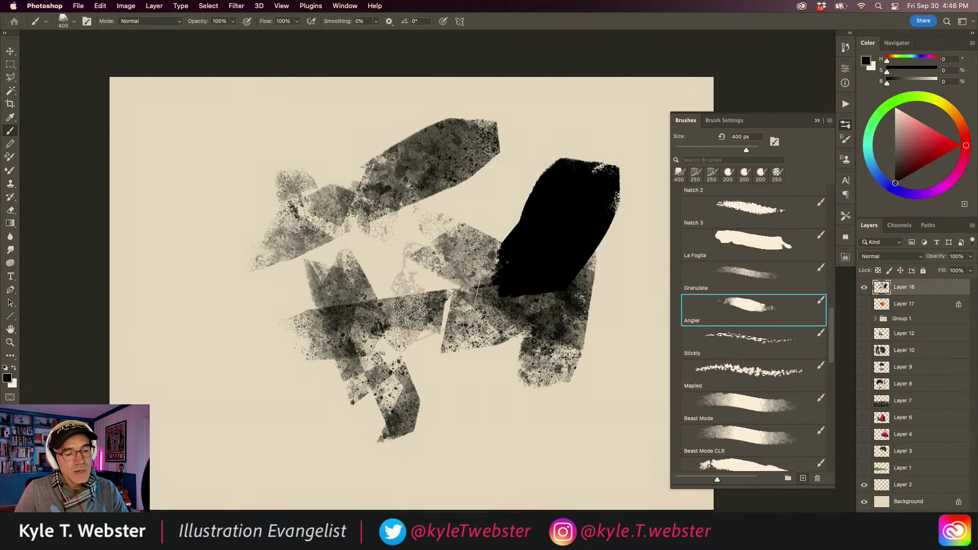
pyautogui.moveTo(585, 437)
pyautogui.mouseDown()
pyautogui.moveTo(431, 287)
pyautogui.moveTo(527, 441)
pyautogui.moveTo(420, 323)
pyautogui.moveTo(379, 297)
pyautogui.moveTo(451, 428)
pyautogui.moveTo(492, 398)
pyautogui.moveTo(487, 339)
pyautogui.moveTo(413, 442)
pyautogui.mouseUp()
pyautogui.moveTo(466, 344)
pyautogui.mouseDown()
pyautogui.moveTo(392, 266)
pyautogui.moveTo(402, 283)
pyautogui.mouseUp()
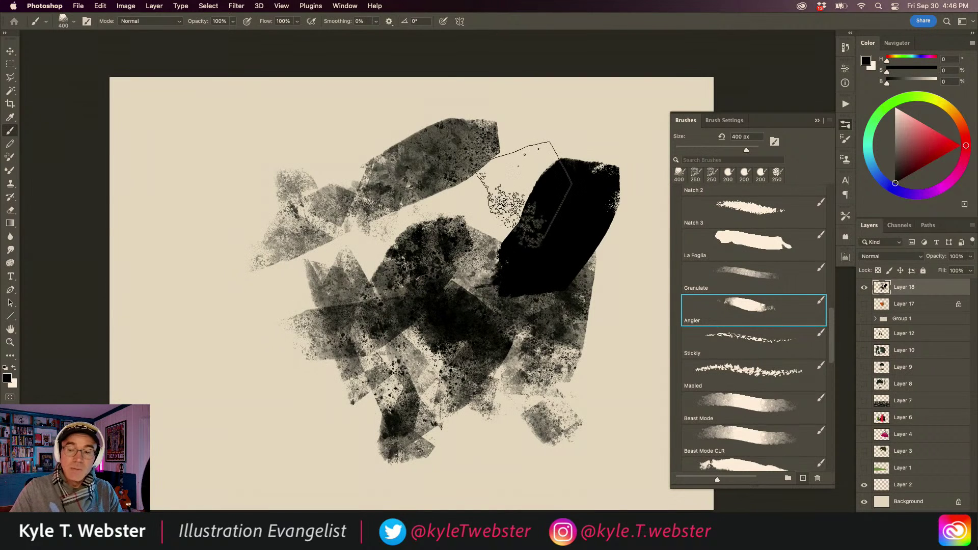
pyautogui.moveTo(553, 156); pyautogui.dragTo(545, 305)
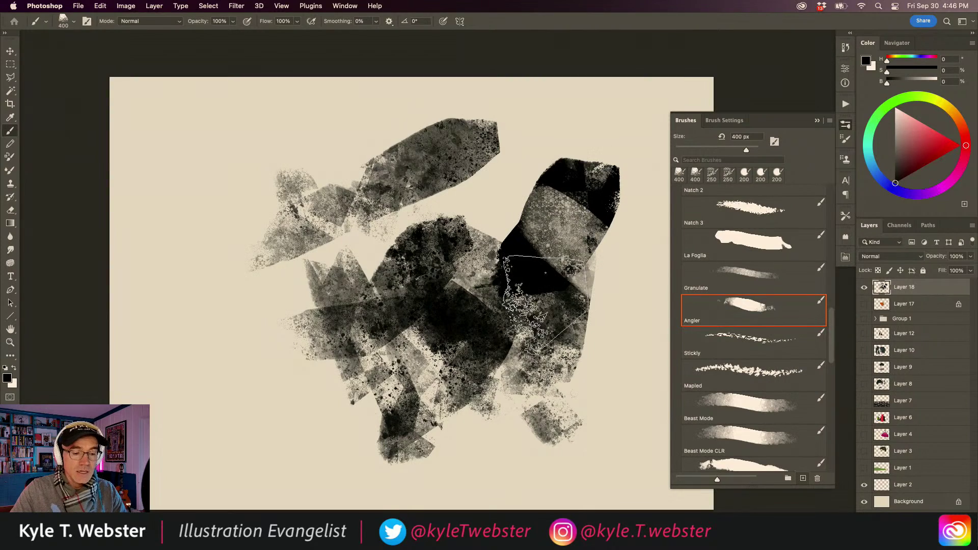
pyautogui.moveTo(540, 229)
pyautogui.mouseDown()
pyautogui.moveTo(533, 133)
pyautogui.moveTo(539, 285)
pyautogui.moveTo(556, 173)
pyautogui.moveTo(560, 183)
pyautogui.moveTo(512, 303)
pyautogui.moveTo(555, 193)
pyautogui.moveTo(611, 284)
pyautogui.moveTo(560, 214)
pyautogui.mouseUp()
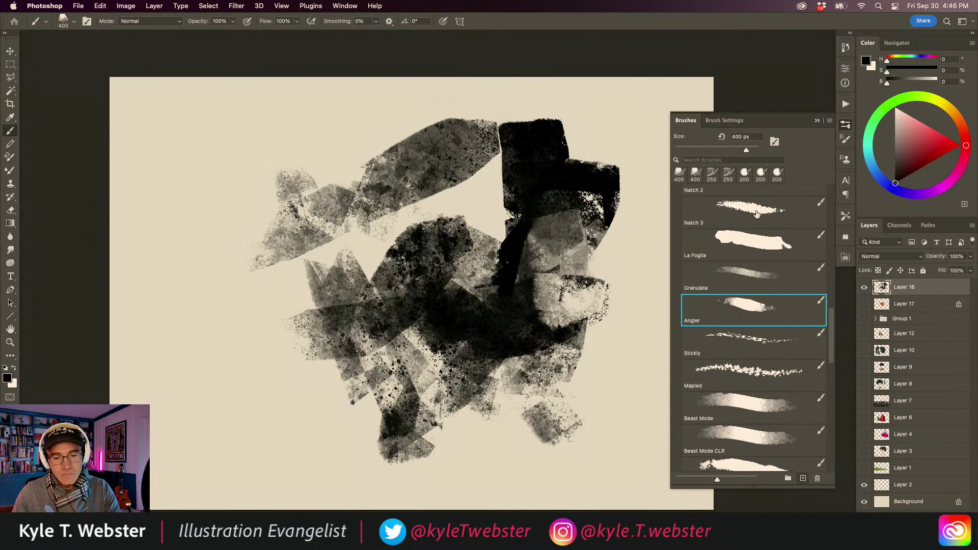
# Choose the Braid 2 brush at 60 px and paint two short wavy black strokes beside the Angler marks
pyautogui.scroll(10, 731, 321)
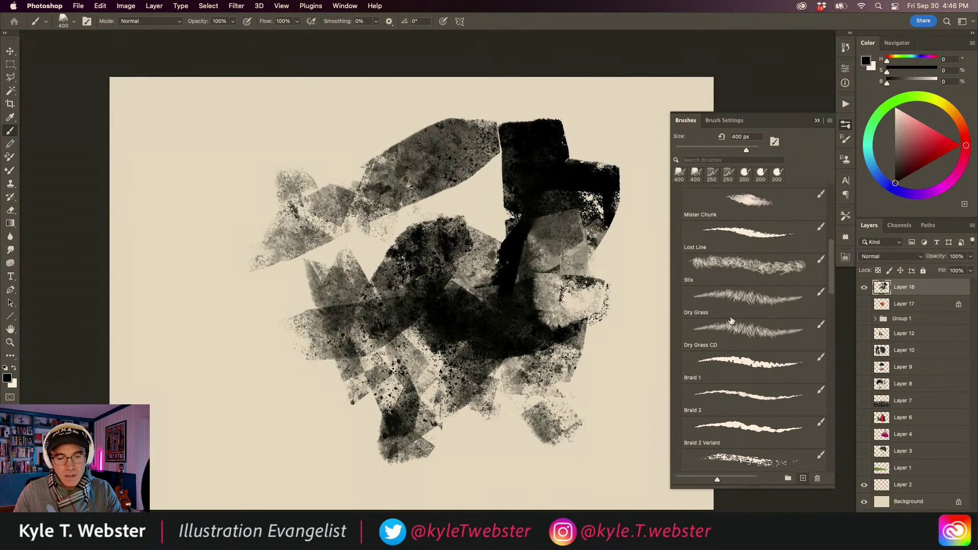
pyautogui.click(726, 360)
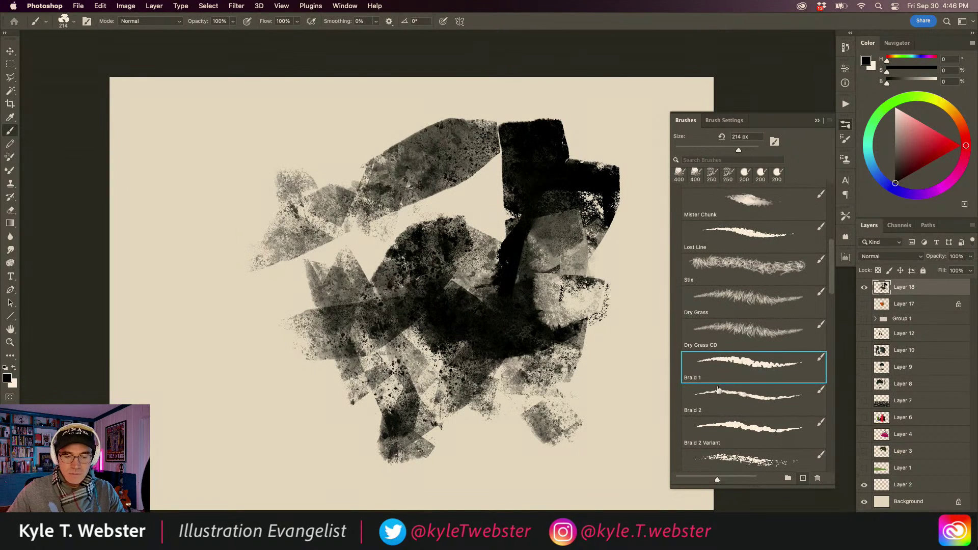
pyautogui.click(717, 390)
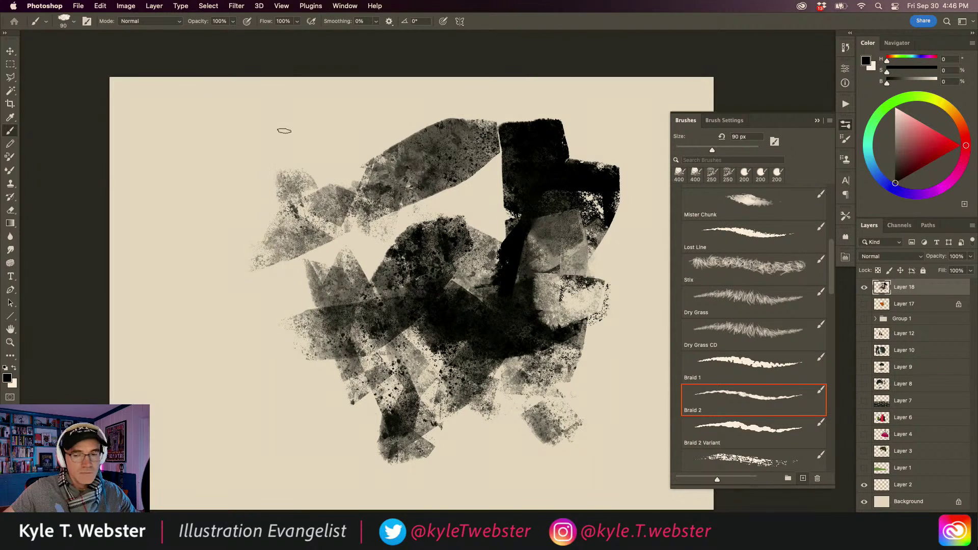
pyautogui.moveTo(308, 125); pyautogui.dragTo(268, 129)
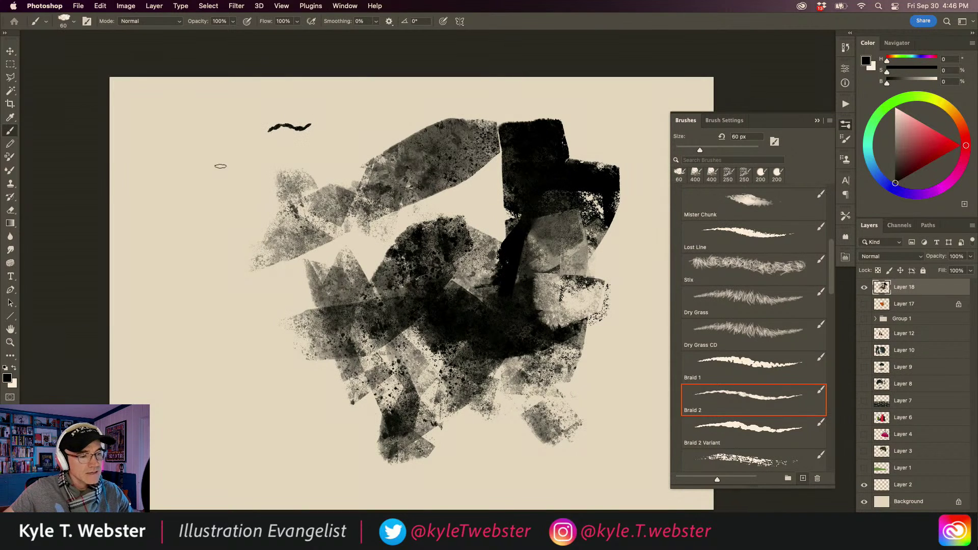
pyautogui.moveTo(264, 352); pyautogui.dragTo(219, 356)
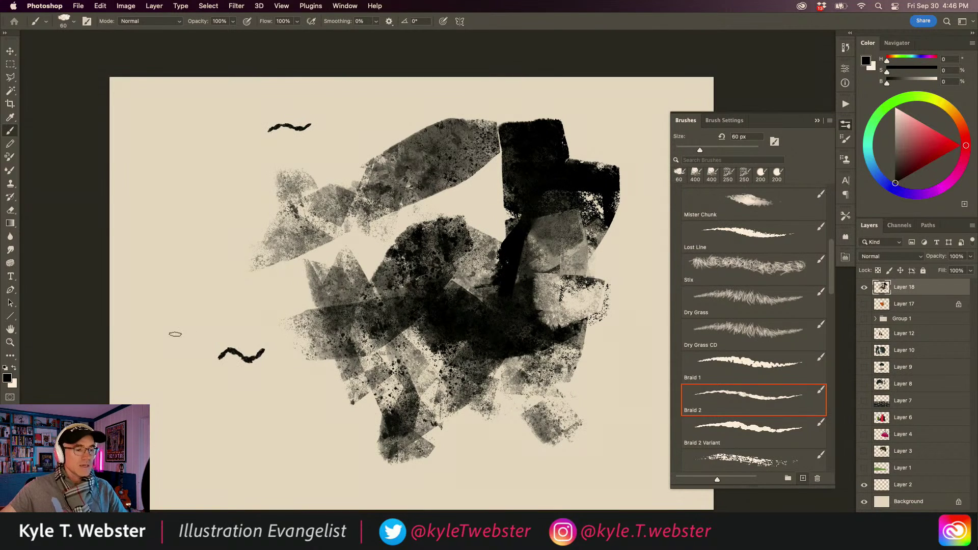
# Clear all test strokes from the layer and point out the brush's Clear blending mode while keeping the mode at Normal
pyautogui.press('super+a')
pyautogui.press('BackSpace')
pyautogui.press('super+d')
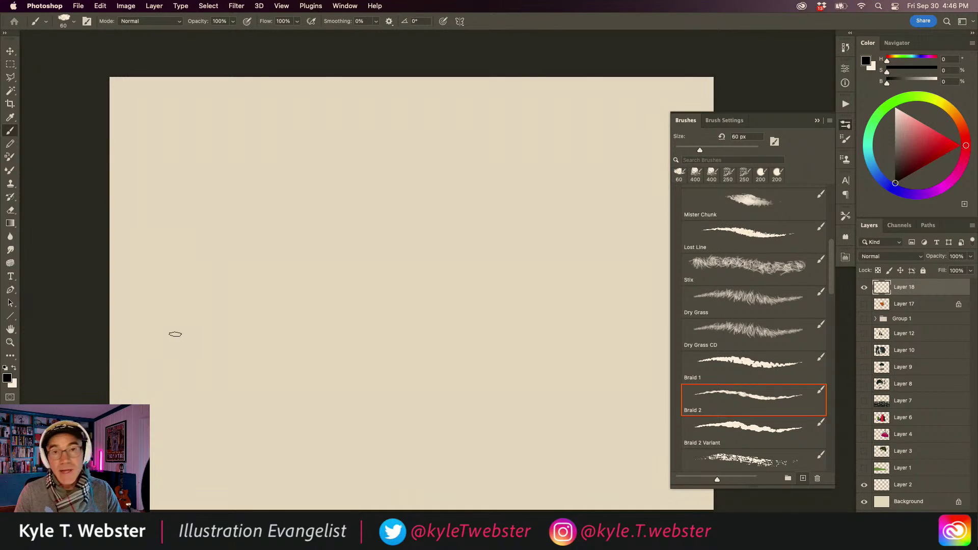
pyautogui.click(174, 22)
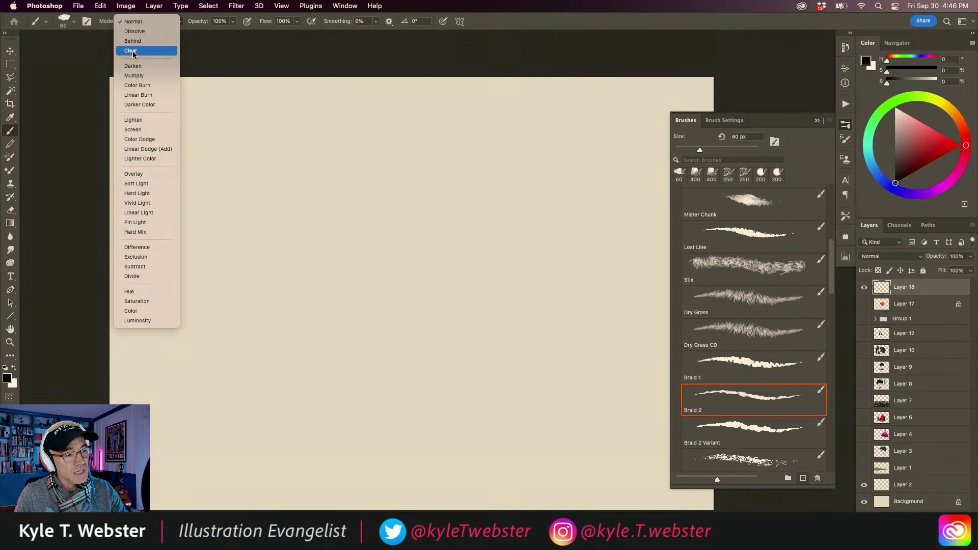
pyautogui.click(134, 21)
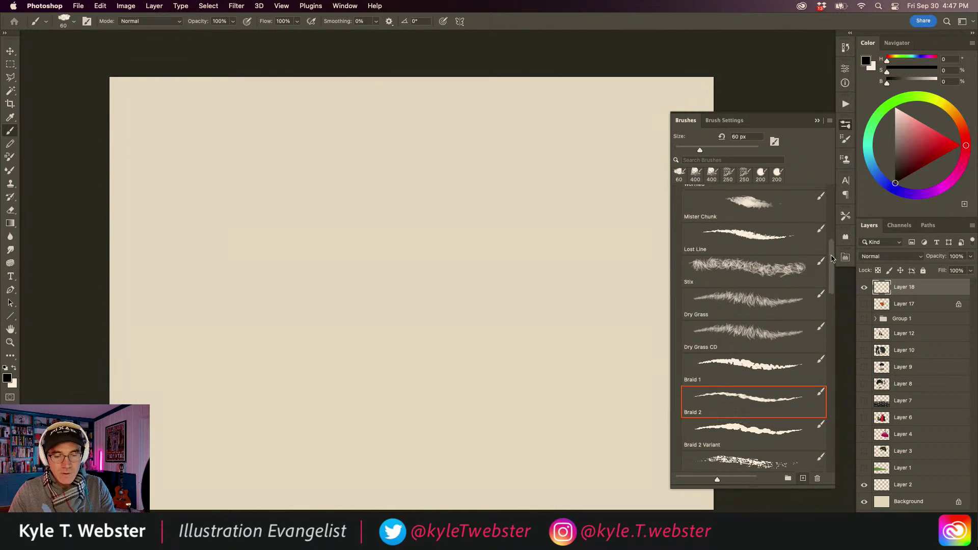
# Test the Stickly brush at 800 px with two vertical bark-like black patches joined by a diagonal band, clearing the layer after the test
pyautogui.scroll(-10, 688, 311)
pyautogui.scroll(-5, 688, 311)
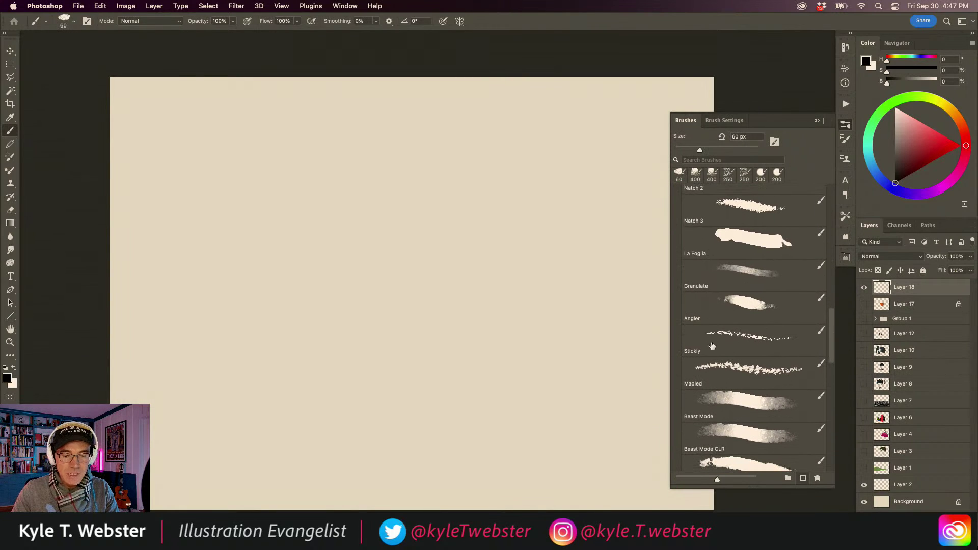
pyautogui.click(727, 332)
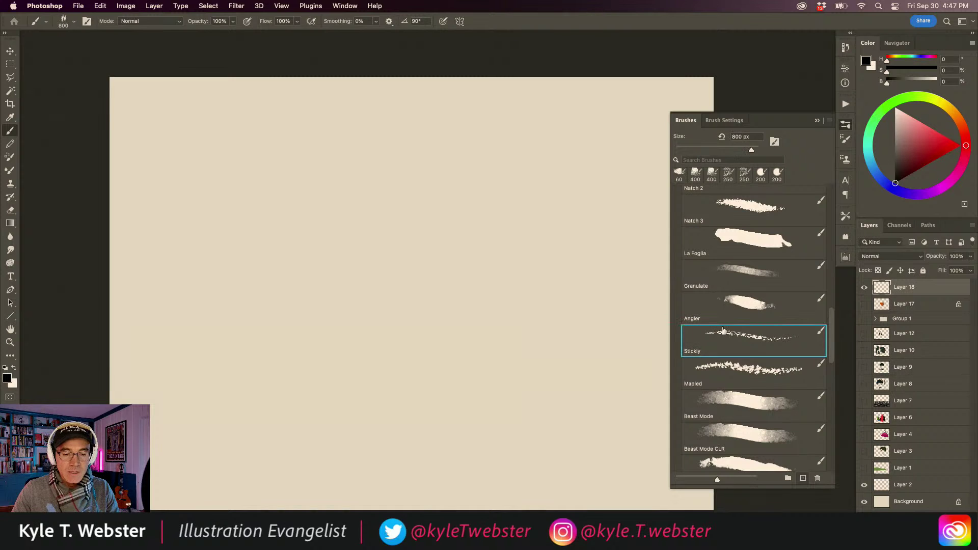
pyautogui.moveTo(503, 174)
pyautogui.mouseDown()
pyautogui.moveTo(508, 348)
pyautogui.moveTo(482, 407)
pyautogui.moveTo(476, 200)
pyautogui.moveTo(459, 233)
pyautogui.moveTo(456, 411)
pyautogui.moveTo(428, 186)
pyautogui.moveTo(433, 434)
pyautogui.mouseUp()
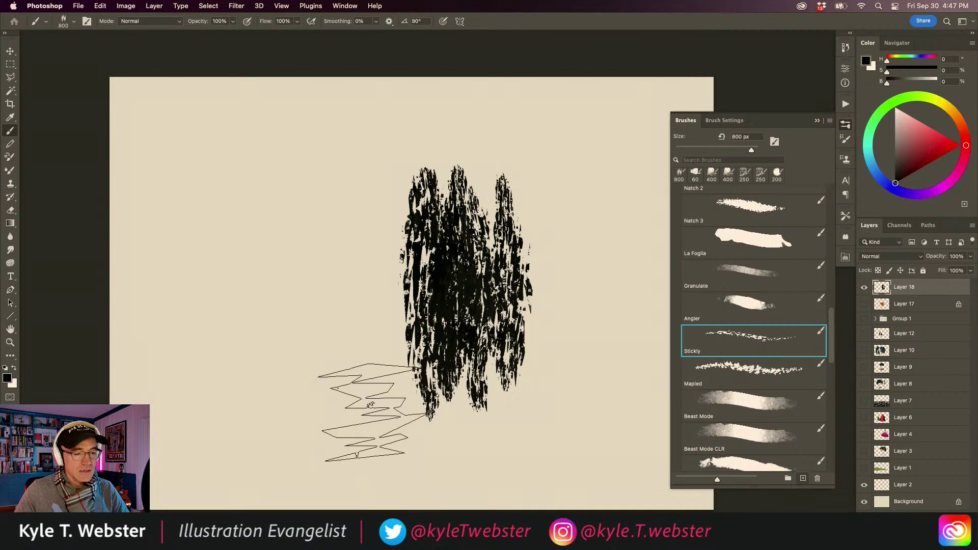
pyautogui.moveTo(433, 346)
pyautogui.mouseDown()
pyautogui.moveTo(535, 360)
pyautogui.moveTo(255, 209)
pyautogui.mouseUp()
pyautogui.moveTo(266, 147)
pyautogui.mouseDown()
pyautogui.moveTo(280, 331)
pyautogui.moveTo(269, 449)
pyautogui.moveTo(268, 303)
pyautogui.moveTo(242, 129)
pyautogui.moveTo(242, 440)
pyautogui.moveTo(230, 181)
pyautogui.moveTo(216, 186)
pyautogui.moveTo(227, 437)
pyautogui.mouseUp()
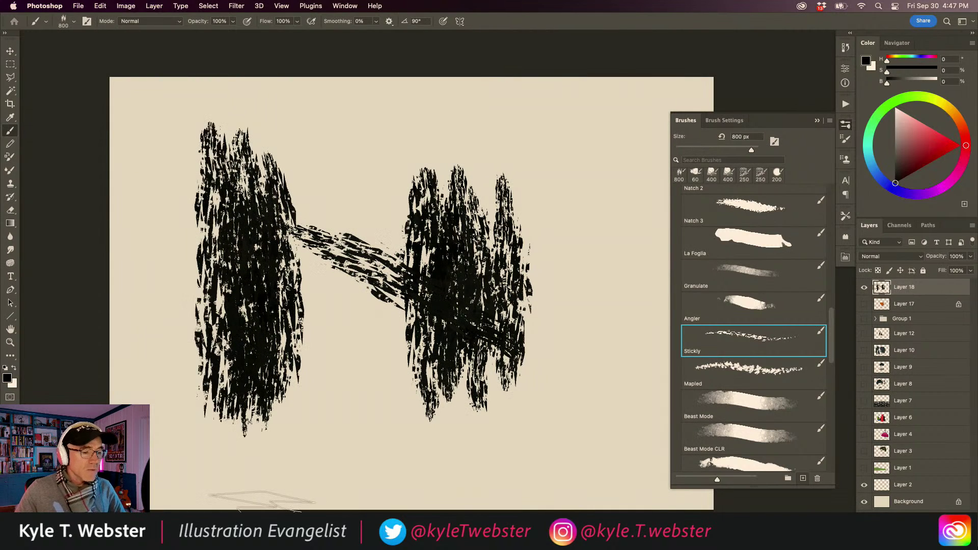
pyautogui.press('super+a')
pyautogui.press('BackSpace')
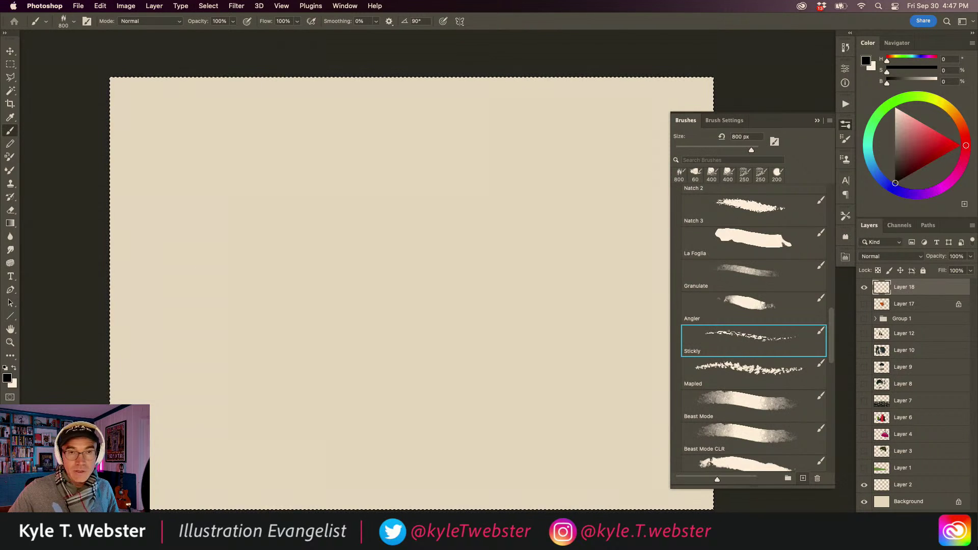
# Outline a twisting bare tree with branches and roots using the freehand Lasso and fill it with neutral grey at 48% brightness
pyautogui.scroll(-3, 356, 336)
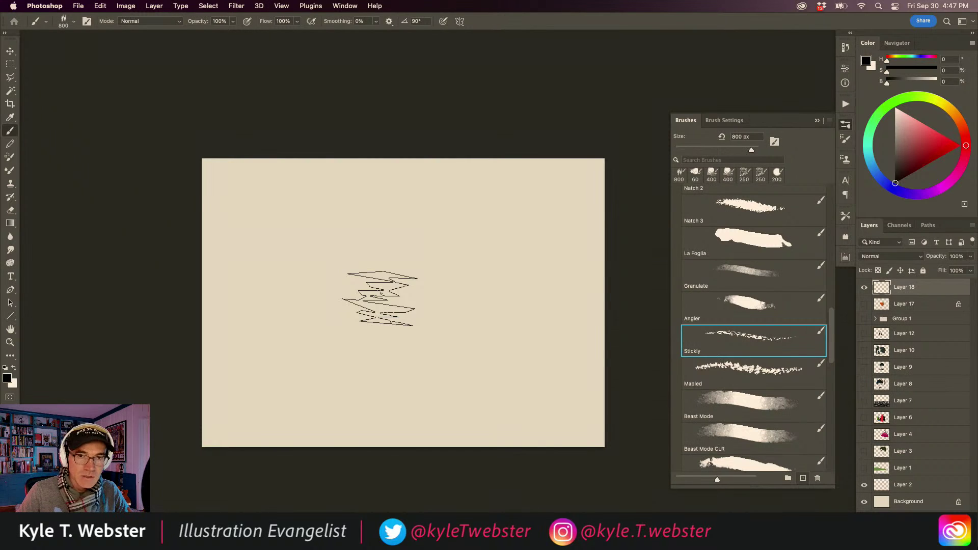
pyautogui.press('l')
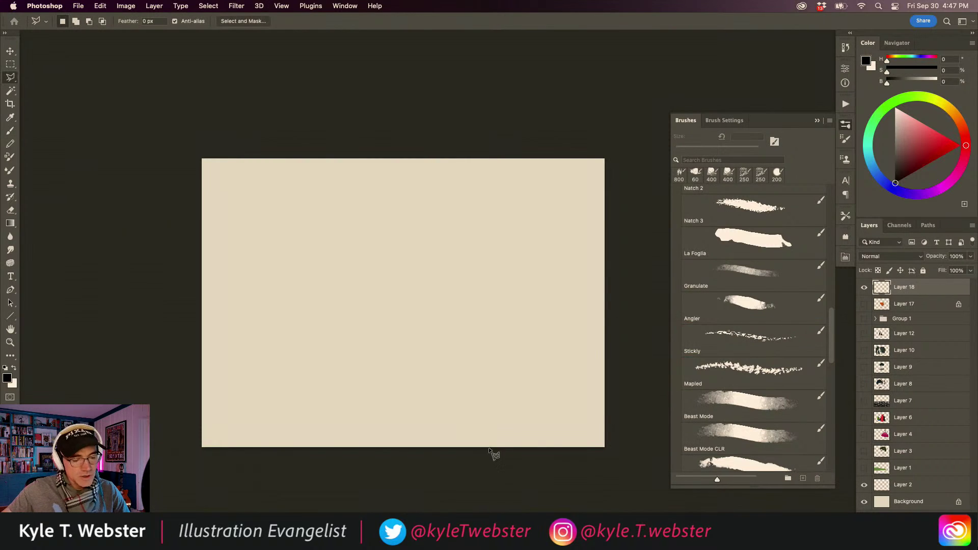
pyautogui.hotkey('shift', 'l')
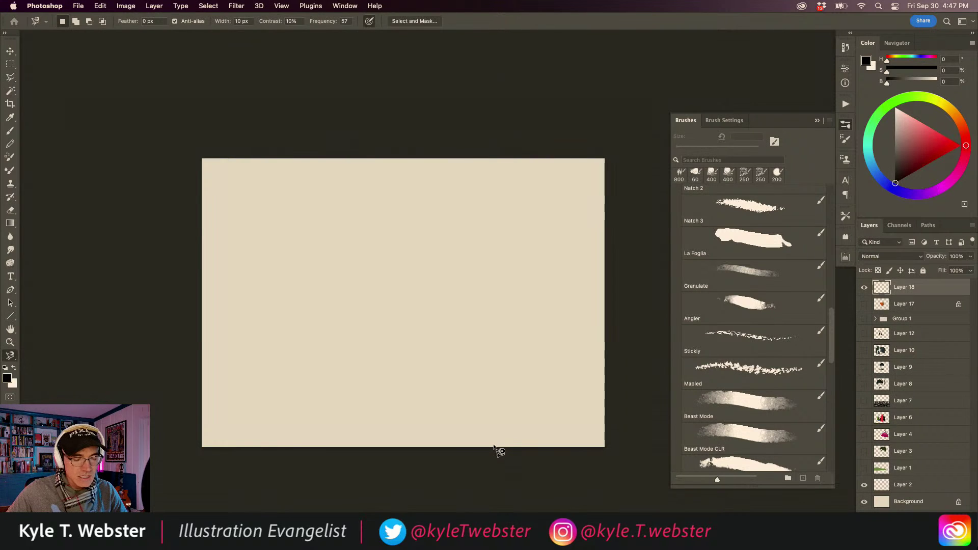
pyautogui.hotkey('shift', 'l')
pyautogui.moveTo(499, 457)
pyautogui.mouseDown()
pyautogui.moveTo(445, 396)
pyautogui.moveTo(388, 377)
pyautogui.moveTo(363, 355)
pyautogui.moveTo(342, 331)
pyautogui.moveTo(335, 299)
pyautogui.moveTo(344, 271)
pyautogui.moveTo(366, 265)
pyautogui.moveTo(421, 291)
pyautogui.moveTo(478, 263)
pyautogui.moveTo(535, 258)
pyautogui.moveTo(506, 252)
pyautogui.moveTo(452, 269)
pyautogui.moveTo(498, 218)
pyautogui.mouseUp()
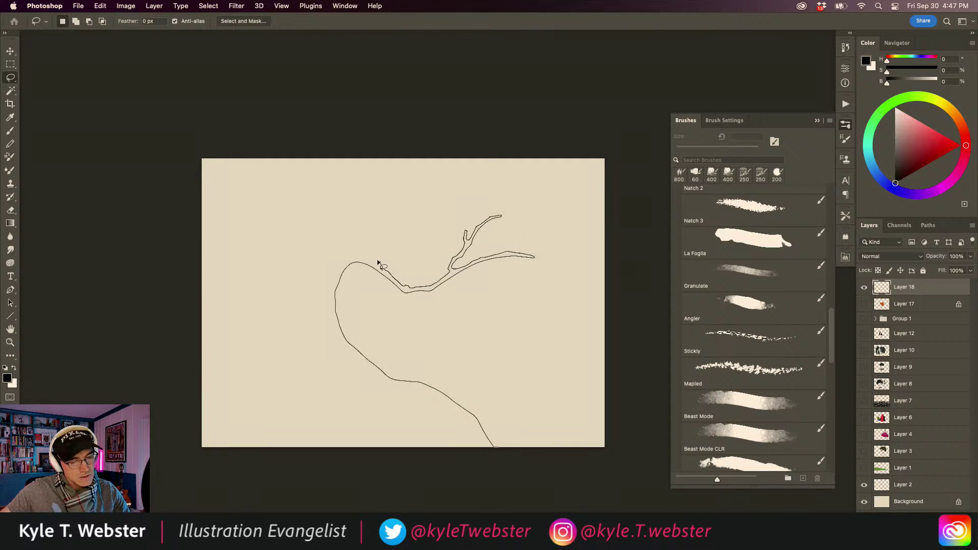
pyautogui.moveTo(377, 262)
pyautogui.mouseDown()
pyautogui.moveTo(345, 253)
pyautogui.moveTo(320, 278)
pyautogui.moveTo(306, 237)
pyautogui.moveTo(315, 226)
pyautogui.moveTo(294, 190)
pyautogui.moveTo(288, 149)
pyautogui.moveTo(240, 150)
pyautogui.moveTo(268, 216)
pyautogui.moveTo(264, 264)
pyautogui.moveTo(253, 256)
pyautogui.moveTo(231, 283)
pyautogui.moveTo(194, 286)
pyautogui.moveTo(196, 294)
pyautogui.moveTo(251, 280)
pyautogui.mouseUp()
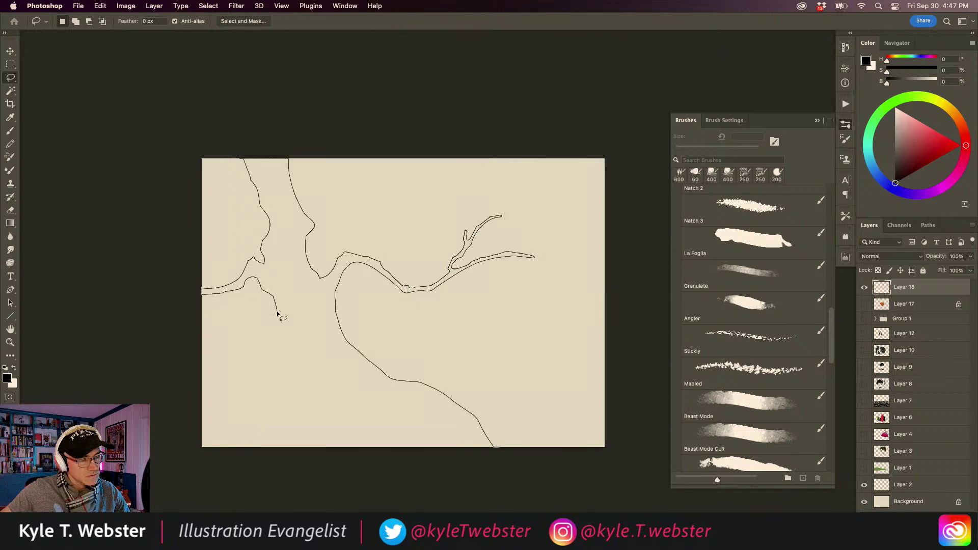
pyautogui.moveTo(277, 314); pyautogui.dragTo(289, 356)
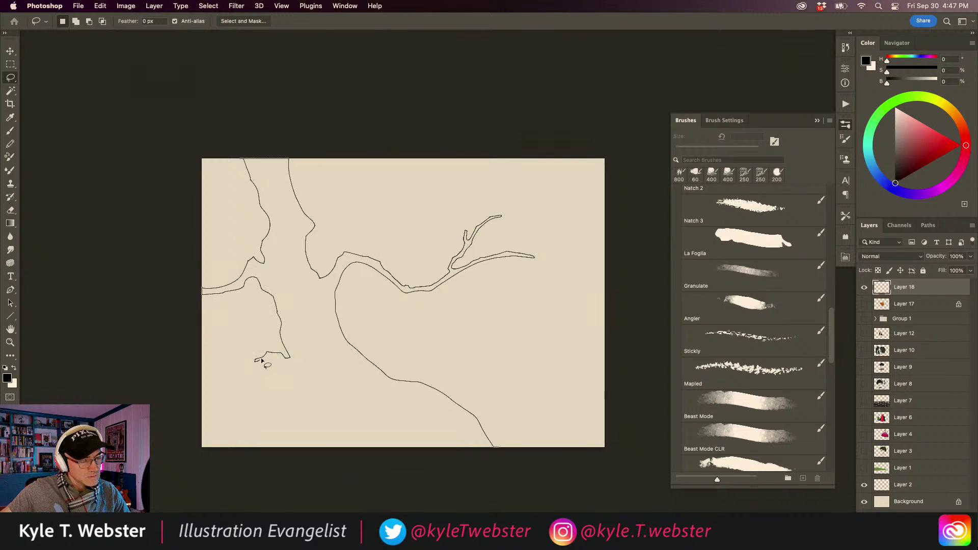
pyautogui.moveTo(306, 383)
pyautogui.mouseDown()
pyautogui.moveTo(334, 404)
pyautogui.moveTo(284, 461)
pyautogui.moveTo(307, 430)
pyautogui.moveTo(338, 422)
pyautogui.moveTo(391, 425)
pyautogui.moveTo(441, 455)
pyautogui.moveTo(387, 408)
pyautogui.moveTo(434, 397)
pyautogui.moveTo(455, 420)
pyautogui.moveTo(459, 454)
pyautogui.moveTo(460, 433)
pyautogui.moveTo(492, 448)
pyautogui.mouseUp()
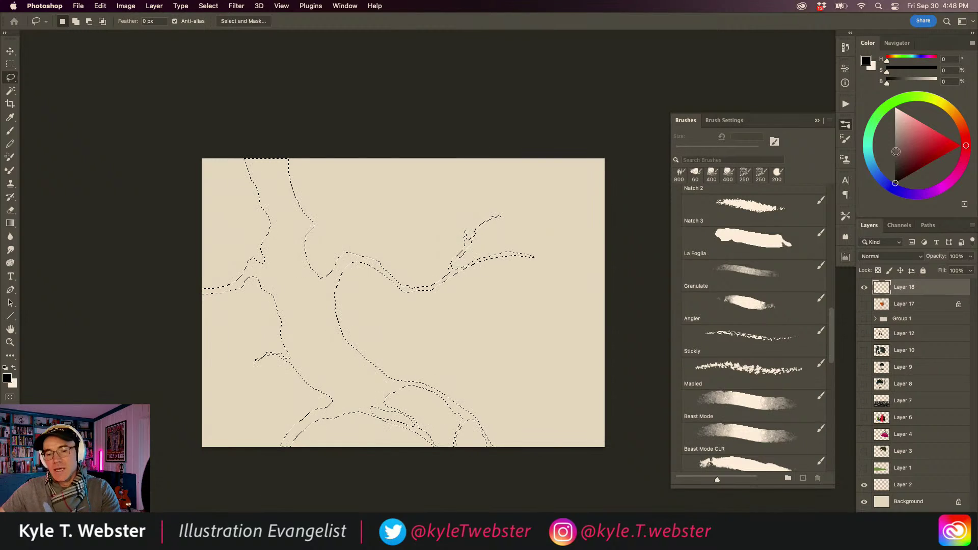
pyautogui.click(896, 146)
pyautogui.hotkey('alt', 'BackSpace')
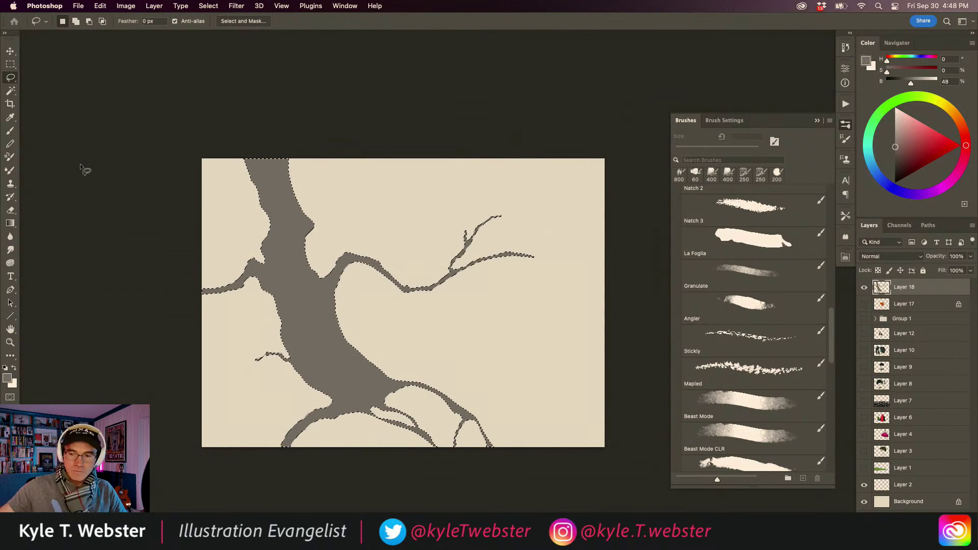
# Texture the selected tree's trunk, branches and roots with Stickly bark strokes in dark brown at hue 0, saturation 12% and brightness 27%
pyautogui.press('b')
pyautogui.click(897, 163)
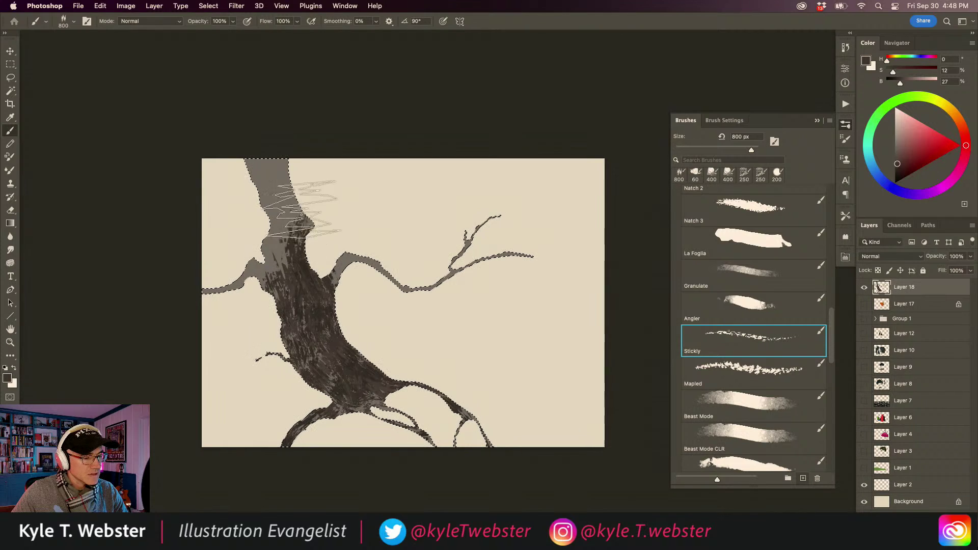
pyautogui.moveTo(301, 209); pyautogui.dragTo(285, 154)
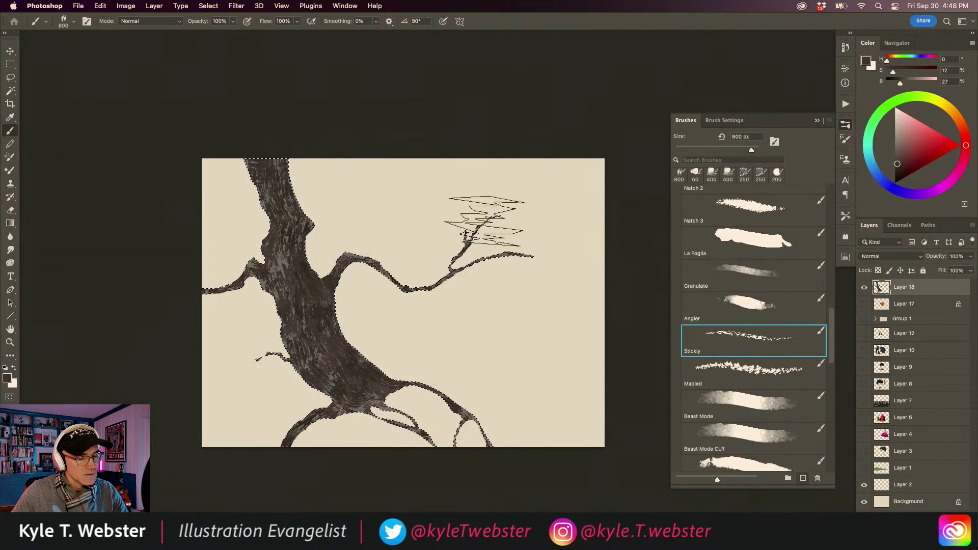
# Lock the tree layer's transparent pixels and darken the bark with near-black Stickly strokes at about 10% brightness
pyautogui.press('super+d')
pyautogui.scroll(5, 265, 341)
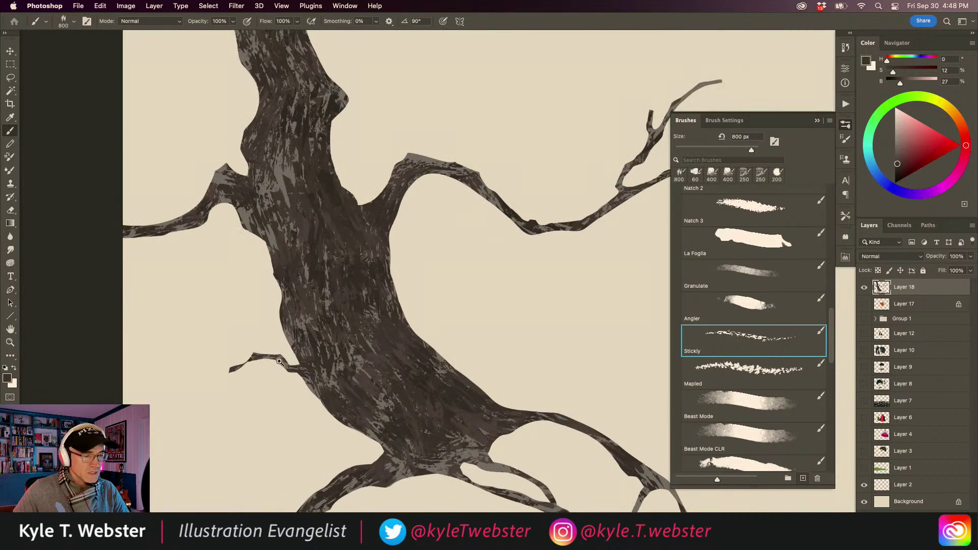
pyautogui.click(896, 176)
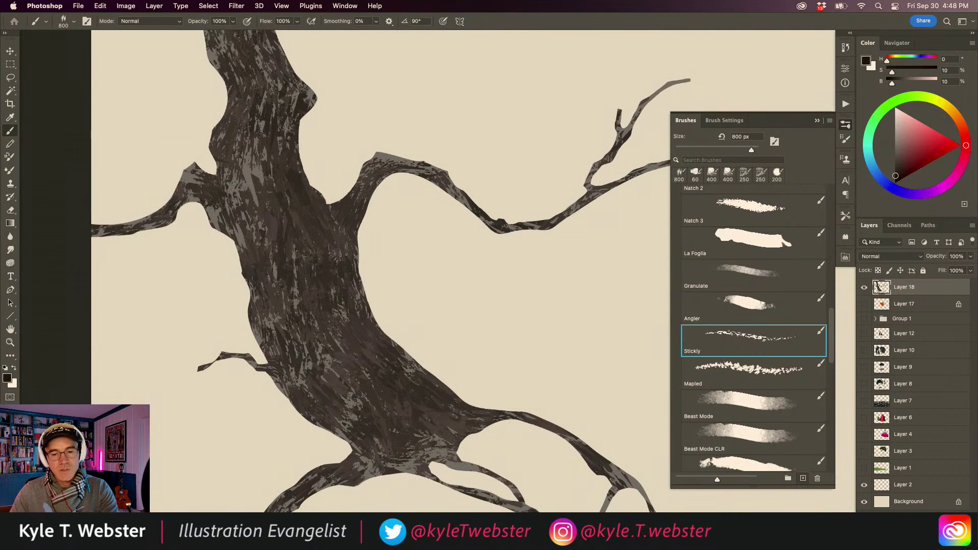
pyautogui.click(878, 271)
pyautogui.moveTo(438, 398)
pyautogui.mouseDown()
pyautogui.moveTo(407, 459)
pyautogui.moveTo(357, 489)
pyautogui.moveTo(285, 479)
pyautogui.moveTo(362, 463)
pyautogui.moveTo(306, 316)
pyautogui.moveTo(420, 443)
pyautogui.moveTo(321, 331)
pyautogui.moveTo(277, 191)
pyautogui.moveTo(257, 310)
pyautogui.moveTo(233, 291)
pyautogui.moveTo(239, 250)
pyautogui.moveTo(218, 176)
pyautogui.moveTo(110, 186)
pyautogui.moveTo(184, 195)
pyautogui.moveTo(270, 173)
pyautogui.moveTo(265, 123)
pyautogui.moveTo(248, 123)
pyautogui.moveTo(284, 153)
pyautogui.moveTo(273, 265)
pyautogui.moveTo(317, 305)
pyautogui.moveTo(397, 262)
pyautogui.moveTo(462, 297)
pyautogui.moveTo(546, 269)
pyautogui.mouseUp()
pyautogui.scroll(5, 248, 123)
pyautogui.moveTo(401, 383); pyautogui.dragTo(364, 254)
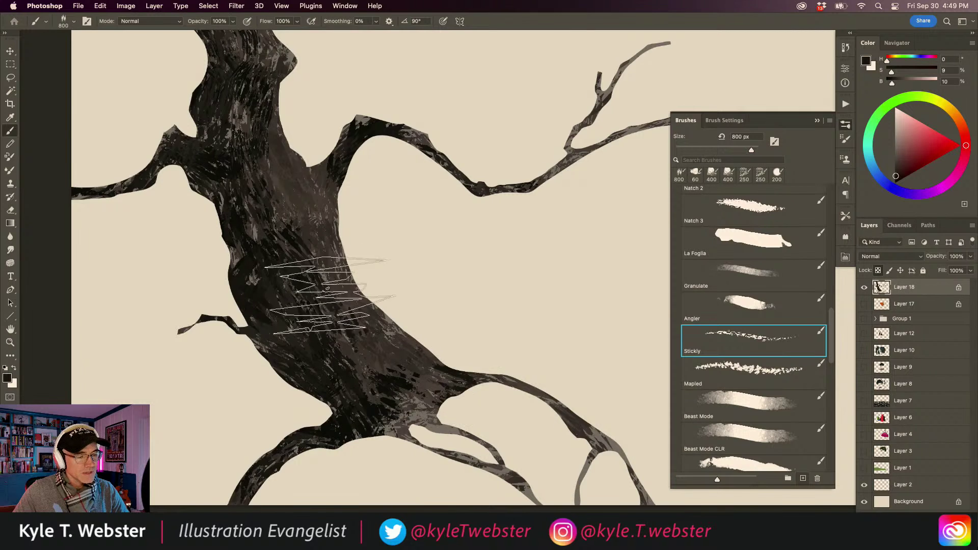
pyautogui.keyDown('alt'); pyautogui.click(255, 361); pyautogui.keyUp('alt')
pyautogui.keyDown('alt'); pyautogui.click(254, 362); pyautogui.keyUp('alt')
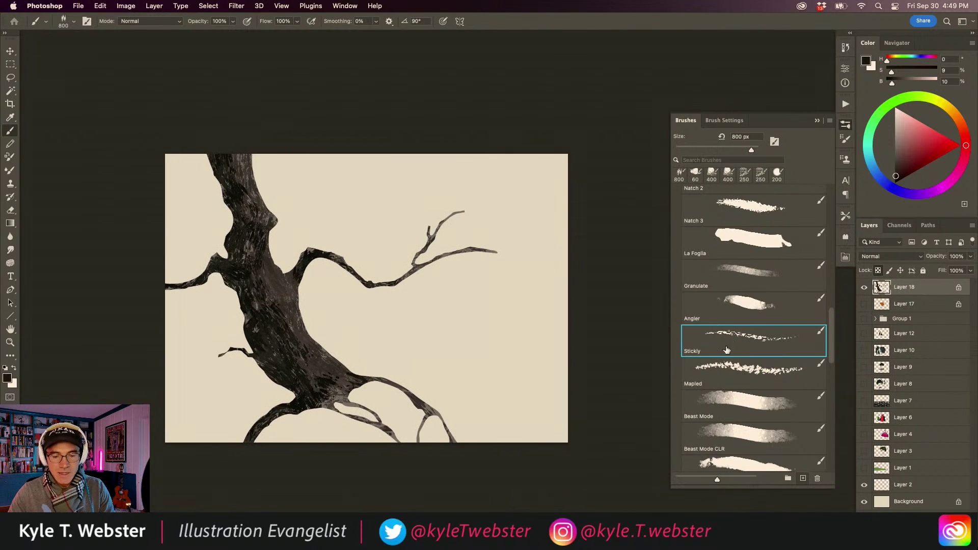
# Hide the tree layer, add a new layer above it and select the Mapled brush
pyautogui.click(864, 287)
pyautogui.press('alt+shift+super+n')
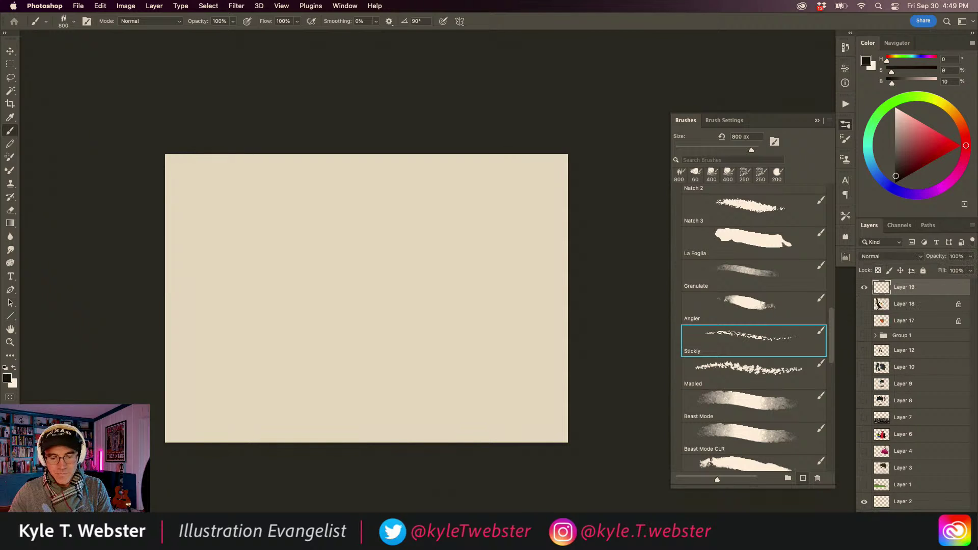
pyautogui.click(725, 361)
# Paint a mass of orange Mapled leaves at 624 px and overlay dark brown ones at hue 21, saturation 99% and brightness 30%
pyautogui.click(963, 131)
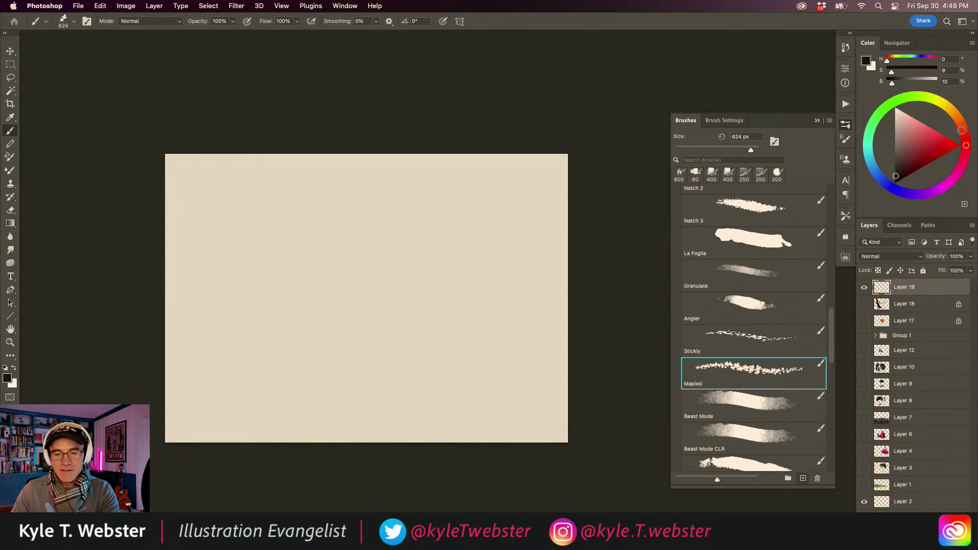
pyautogui.moveTo(964, 133); pyautogui.dragTo(963, 127)
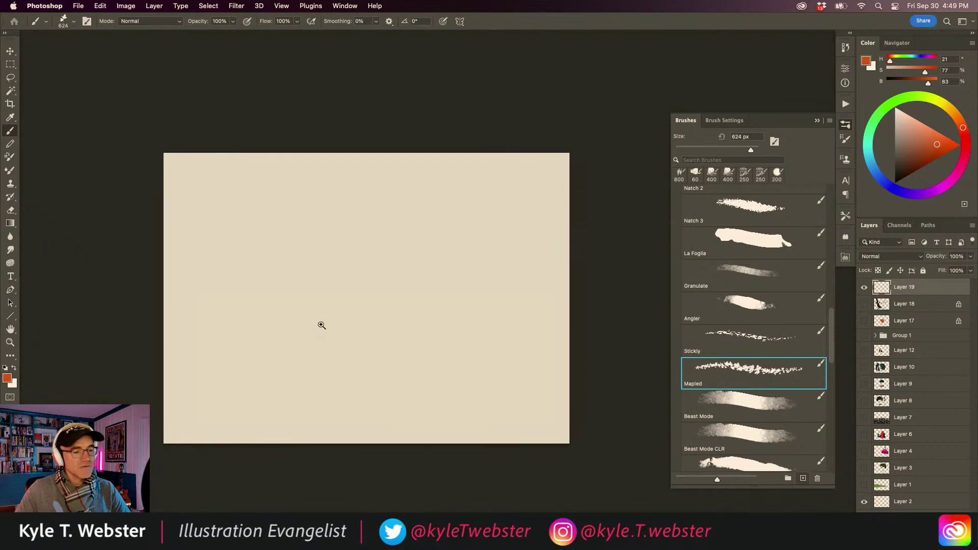
pyautogui.scroll(2, 311, 337)
pyautogui.moveTo(311, 338); pyautogui.dragTo(291, 327)
pyautogui.moveTo(328, 273)
pyautogui.mouseDown()
pyautogui.moveTo(397, 296)
pyautogui.moveTo(314, 216)
pyautogui.moveTo(355, 317)
pyautogui.moveTo(369, 218)
pyautogui.moveTo(441, 199)
pyautogui.moveTo(498, 230)
pyautogui.moveTo(477, 158)
pyautogui.moveTo(538, 168)
pyautogui.moveTo(329, 116)
pyautogui.moveTo(488, 78)
pyautogui.moveTo(477, 120)
pyautogui.moveTo(514, 99)
pyautogui.moveTo(548, 127)
pyautogui.moveTo(562, 216)
pyautogui.moveTo(532, 266)
pyautogui.moveTo(481, 269)
pyautogui.moveTo(521, 402)
pyautogui.moveTo(480, 300)
pyautogui.moveTo(405, 286)
pyautogui.moveTo(416, 341)
pyautogui.moveTo(398, 365)
pyautogui.moveTo(361, 351)
pyautogui.moveTo(358, 409)
pyautogui.moveTo(239, 262)
pyautogui.moveTo(256, 321)
pyautogui.moveTo(266, 443)
pyautogui.moveTo(235, 304)
pyautogui.moveTo(170, 409)
pyautogui.moveTo(154, 285)
pyautogui.moveTo(231, 205)
pyautogui.moveTo(226, 167)
pyautogui.moveTo(246, 145)
pyautogui.moveTo(337, 133)
pyautogui.moveTo(198, 119)
pyautogui.moveTo(293, 89)
pyautogui.moveTo(137, 153)
pyautogui.moveTo(201, 191)
pyautogui.moveTo(147, 133)
pyautogui.moveTo(126, 157)
pyautogui.moveTo(127, 214)
pyautogui.moveTo(85, 242)
pyautogui.moveTo(68, 184)
pyautogui.moveTo(147, 116)
pyautogui.moveTo(103, 103)
pyautogui.moveTo(189, 92)
pyautogui.moveTo(71, 133)
pyautogui.moveTo(92, 79)
pyautogui.moveTo(102, 214)
pyautogui.moveTo(89, 358)
pyautogui.moveTo(125, 224)
pyautogui.mouseUp()
pyautogui.click(914, 172)
pyautogui.moveTo(293, 274); pyautogui.dragTo(199, 305)
pyautogui.moveTo(165, 257)
pyautogui.mouseDown()
pyautogui.moveTo(305, 221)
pyautogui.moveTo(314, 194)
pyautogui.moveTo(184, 162)
pyautogui.moveTo(364, 150)
pyautogui.moveTo(283, 168)
pyautogui.moveTo(364, 219)
pyautogui.moveTo(338, 173)
pyautogui.moveTo(441, 173)
pyautogui.moveTo(364, 147)
pyautogui.moveTo(424, 116)
pyautogui.moveTo(387, 75)
pyautogui.moveTo(243, 110)
pyautogui.moveTo(253, 95)
pyautogui.moveTo(219, 107)
pyautogui.moveTo(190, 81)
pyautogui.moveTo(116, 86)
pyautogui.moveTo(73, 66)
pyautogui.moveTo(173, 185)
pyautogui.moveTo(144, 185)
pyautogui.moveTo(136, 274)
pyautogui.moveTo(95, 274)
pyautogui.moveTo(162, 323)
pyautogui.moveTo(147, 361)
pyautogui.moveTo(75, 346)
pyautogui.moveTo(106, 291)
pyautogui.moveTo(69, 222)
pyautogui.moveTo(92, 173)
pyautogui.moveTo(152, 199)
pyautogui.moveTo(104, 124)
pyautogui.moveTo(142, 87)
pyautogui.moveTo(136, 116)
pyautogui.moveTo(200, 75)
pyautogui.moveTo(217, 148)
pyautogui.moveTo(355, 87)
pyautogui.moveTo(392, 127)
pyautogui.moveTo(445, 93)
pyautogui.moveTo(415, 110)
pyautogui.moveTo(439, 196)
pyautogui.moveTo(508, 168)
pyautogui.moveTo(433, 249)
pyautogui.mouseUp()
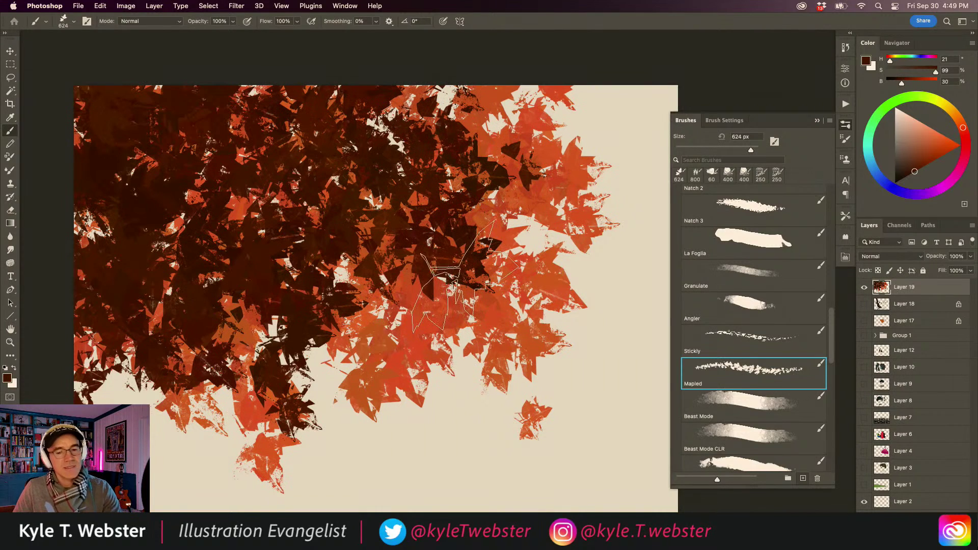
# Add amber leaves at hue 34, saturation 73% and brightness 91% over and beside the dark foliage, and clear the layer after the test
pyautogui.moveTo(266, 166)
pyautogui.mouseDown()
pyautogui.moveTo(261, 240)
pyautogui.moveTo(274, 300)
pyautogui.moveTo(292, 267)
pyautogui.moveTo(422, 234)
pyautogui.moveTo(414, 170)
pyautogui.moveTo(308, 140)
pyautogui.moveTo(361, 89)
pyautogui.mouseUp()
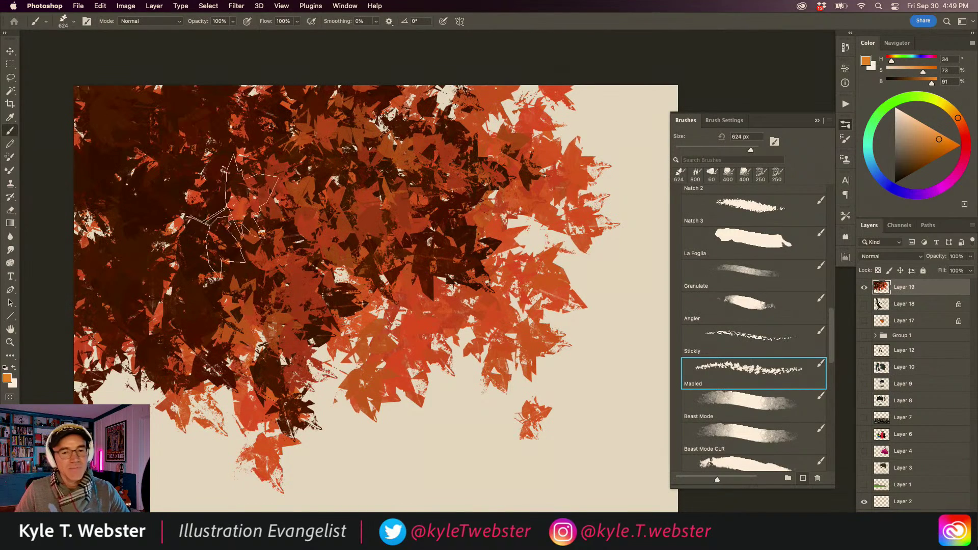
pyautogui.moveTo(232, 216)
pyautogui.mouseDown()
pyautogui.moveTo(178, 259)
pyautogui.moveTo(193, 305)
pyautogui.moveTo(242, 281)
pyautogui.moveTo(313, 311)
pyautogui.moveTo(361, 273)
pyautogui.moveTo(345, 188)
pyautogui.moveTo(375, 158)
pyautogui.moveTo(242, 165)
pyautogui.moveTo(345, 135)
pyautogui.moveTo(407, 88)
pyautogui.moveTo(269, 127)
pyautogui.moveTo(384, 82)
pyautogui.moveTo(349, 138)
pyautogui.moveTo(383, 158)
pyautogui.moveTo(436, 147)
pyautogui.moveTo(507, 182)
pyautogui.moveTo(496, 132)
pyautogui.moveTo(459, 123)
pyautogui.moveTo(507, 79)
pyautogui.moveTo(495, 150)
pyautogui.moveTo(563, 104)
pyautogui.mouseUp()
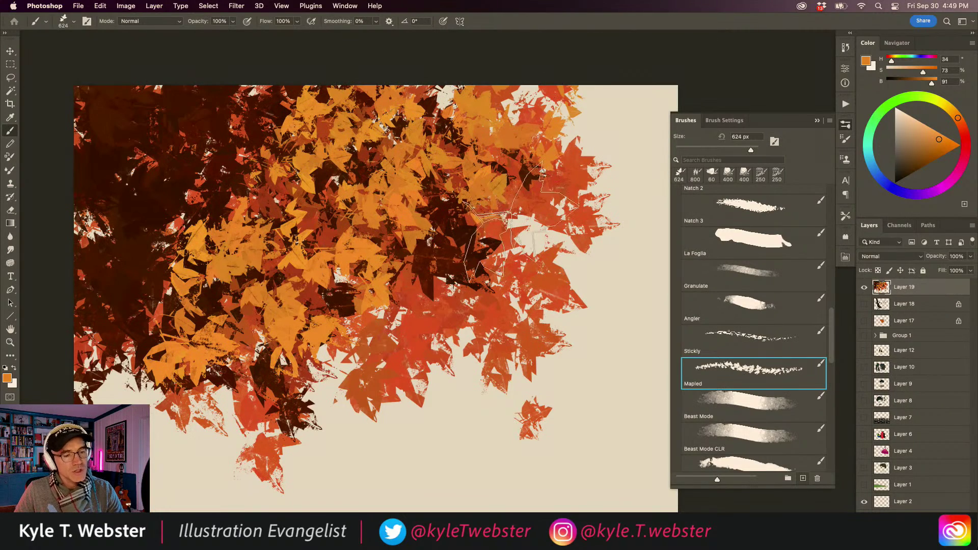
pyautogui.moveTo(585, 404)
pyautogui.mouseDown()
pyautogui.moveTo(627, 229)
pyautogui.moveTo(556, 426)
pyautogui.mouseUp()
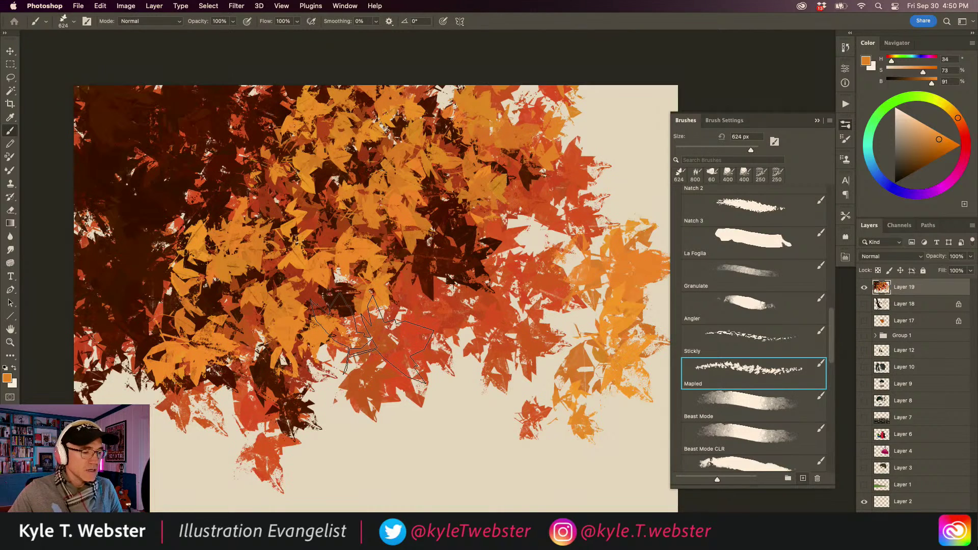
pyautogui.press('Delete')
pyautogui.hotkey('ctrl', 'd')
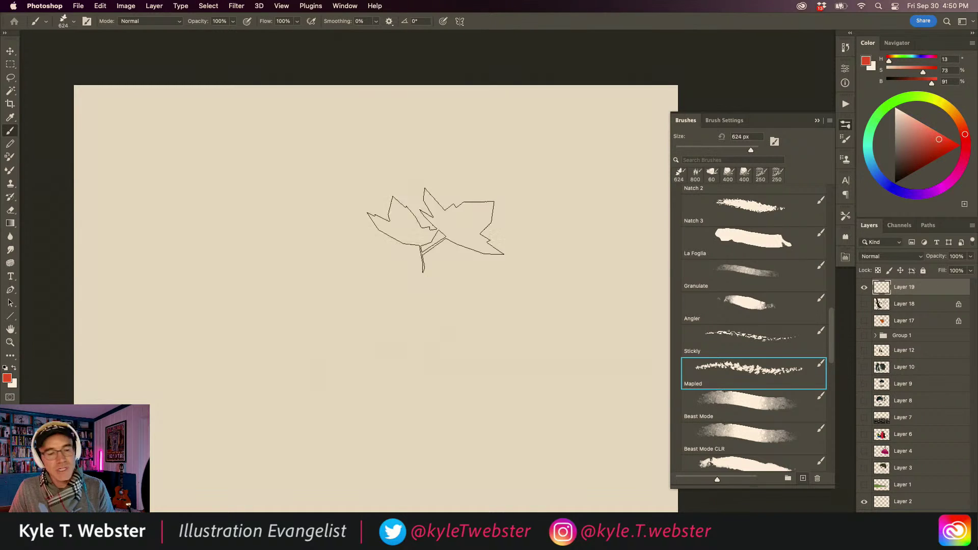
# Paint two clusters of red Mapled leaves at hue 13, saturation 73% and brightness 91%, inspect their texture closely and clear the layer
pyautogui.moveTo(372, 357)
pyautogui.mouseDown()
pyautogui.moveTo(288, 265)
pyautogui.moveTo(291, 331)
pyautogui.moveTo(324, 364)
pyautogui.moveTo(221, 319)
pyautogui.moveTo(311, 306)
pyautogui.moveTo(249, 214)
pyautogui.moveTo(198, 332)
pyautogui.moveTo(232, 303)
pyautogui.mouseUp()
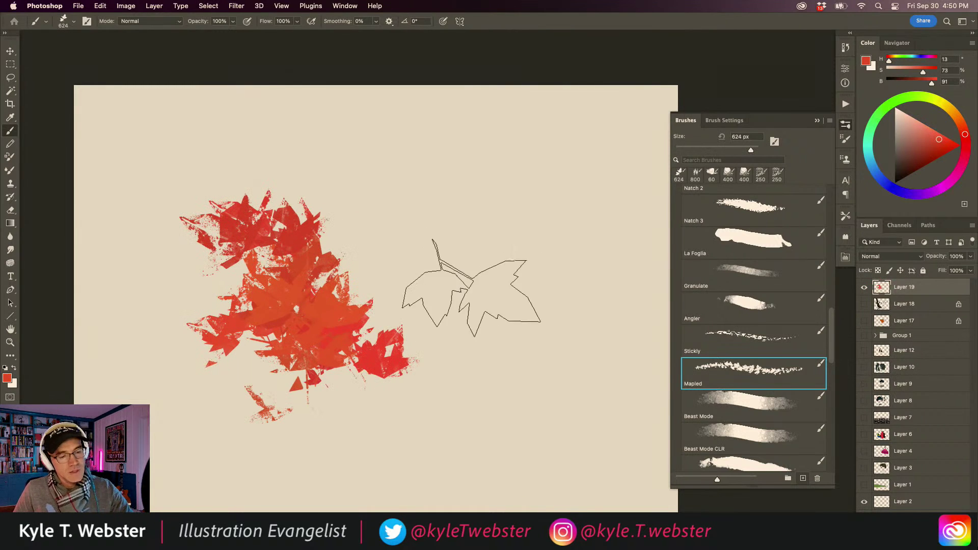
pyautogui.moveTo(469, 229)
pyautogui.mouseDown()
pyautogui.moveTo(535, 316)
pyautogui.moveTo(488, 286)
pyautogui.moveTo(545, 280)
pyautogui.moveTo(560, 211)
pyautogui.moveTo(591, 194)
pyautogui.moveTo(586, 181)
pyautogui.mouseUp()
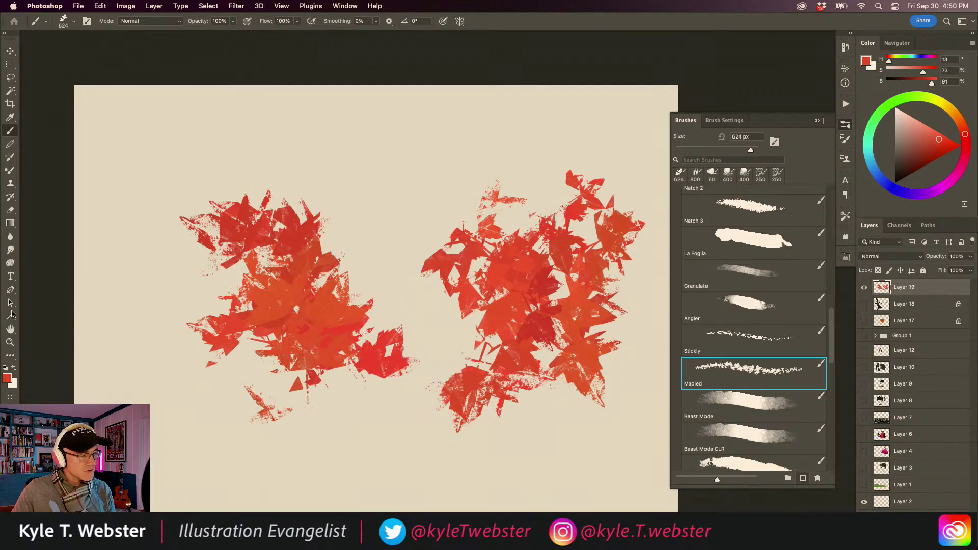
pyautogui.doubleClick(10, 341)
pyautogui.moveTo(500, 387); pyautogui.dragTo(379, 310)
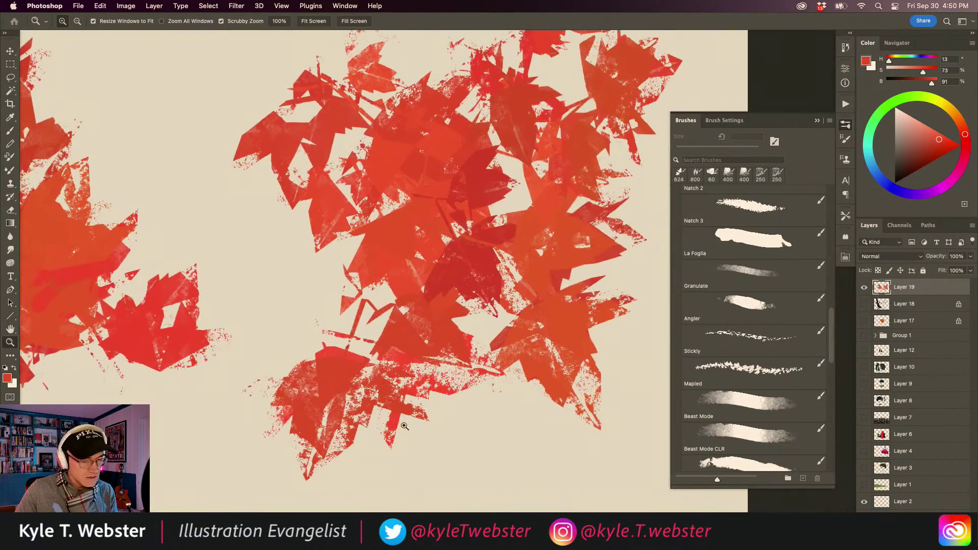
pyautogui.click(383, 443)
pyautogui.keyDown('alt'); pyautogui.click(391, 406); pyautogui.keyUp('alt')
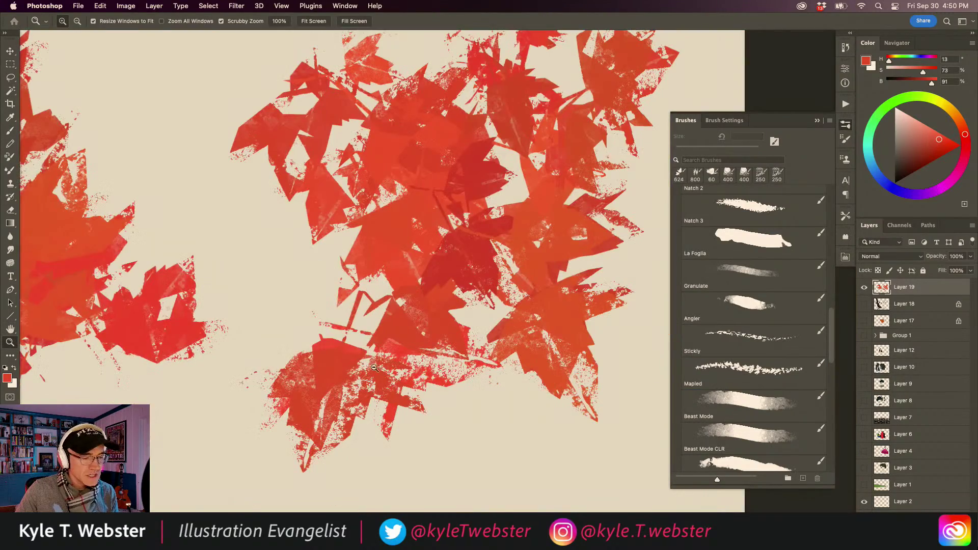
pyautogui.keyDown('alt'); pyautogui.click(361, 323); pyautogui.keyUp('alt')
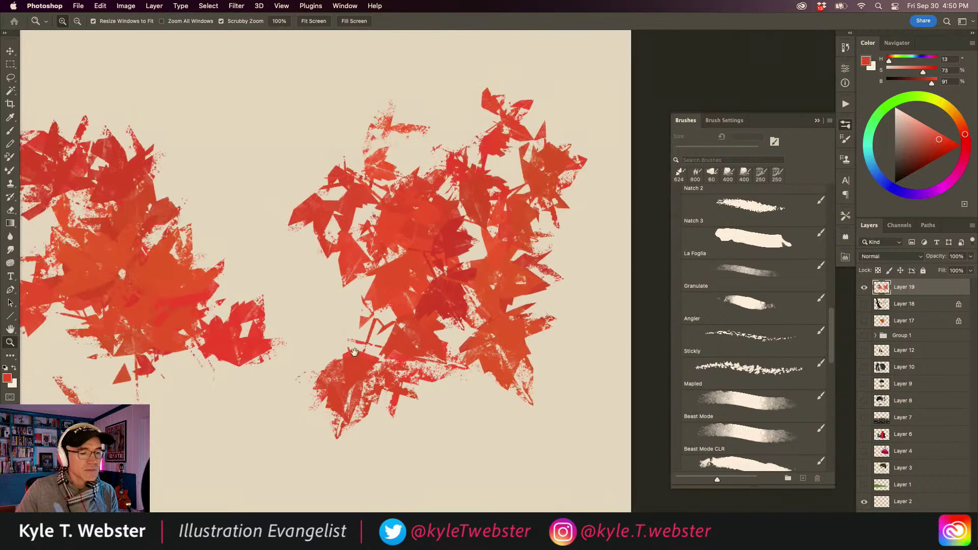
pyautogui.keyDown('alt'); pyautogui.click(347, 341); pyautogui.keyUp('alt')
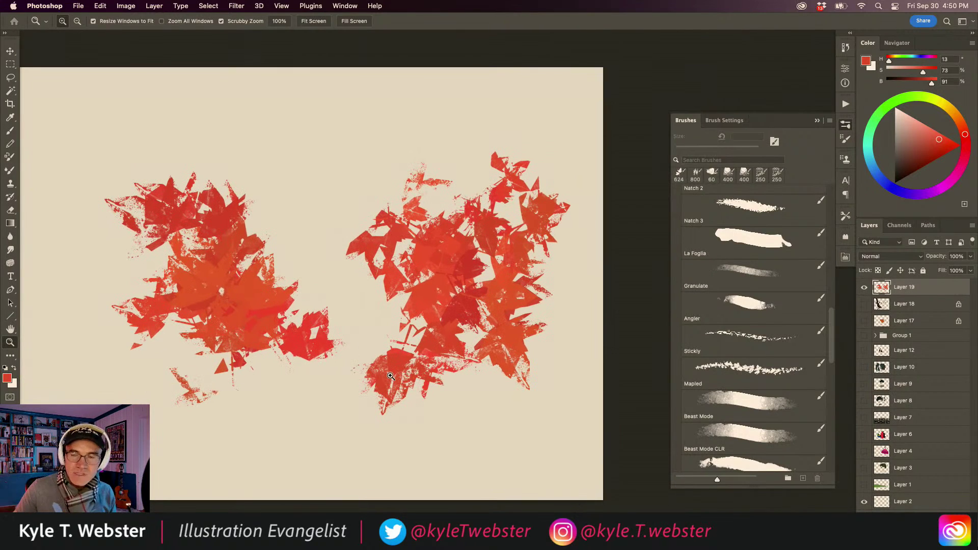
pyautogui.press('Delete')
pyautogui.press('super+d')
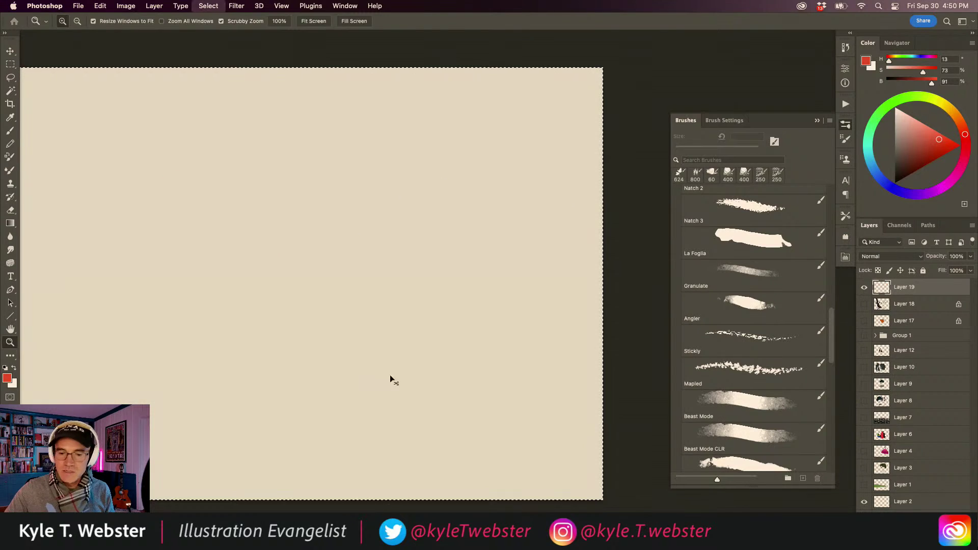
# Enlarge the Mapled brush to 1000 px and cover the whole canvas with overlapping red leaves
pyautogui.press('b')
pyautogui.scroll(-3, 422, 354)
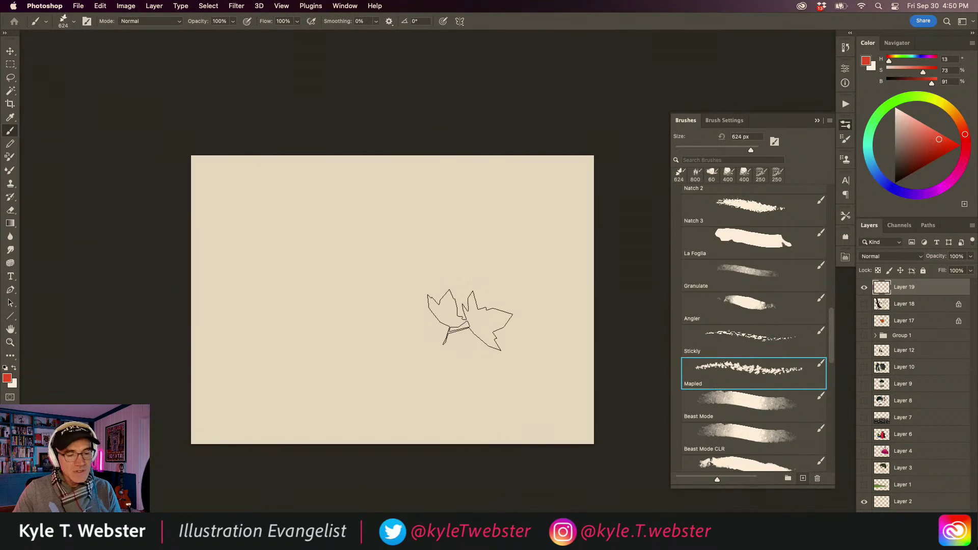
pyautogui.press(']')
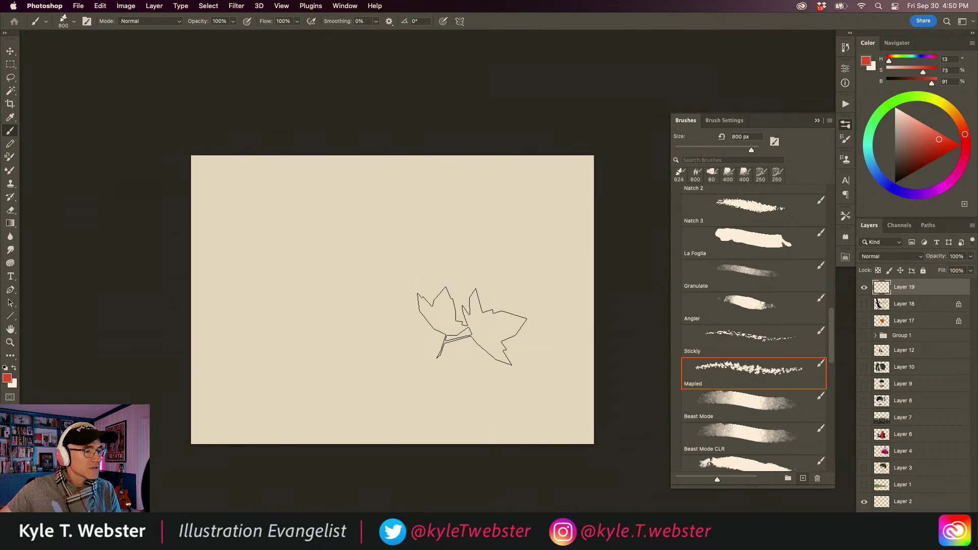
pyautogui.press(']')
pyautogui.moveTo(550, 178)
pyautogui.mouseDown()
pyautogui.moveTo(582, 298)
pyautogui.moveTo(520, 319)
pyautogui.moveTo(493, 251)
pyautogui.moveTo(451, 465)
pyautogui.moveTo(377, 112)
pyautogui.moveTo(454, 263)
pyautogui.moveTo(477, 397)
pyautogui.moveTo(369, 185)
pyautogui.moveTo(325, 139)
pyautogui.moveTo(335, 333)
pyautogui.moveTo(294, 363)
pyautogui.moveTo(217, 154)
pyautogui.moveTo(223, 410)
pyautogui.moveTo(168, 349)
pyautogui.moveTo(198, 225)
pyautogui.moveTo(239, 157)
pyautogui.moveTo(303, 211)
pyautogui.moveTo(380, 250)
pyautogui.moveTo(377, 427)
pyautogui.moveTo(192, 366)
pyautogui.moveTo(321, 437)
pyautogui.moveTo(290, 370)
pyautogui.moveTo(260, 417)
pyautogui.moveTo(435, 348)
pyautogui.moveTo(507, 259)
pyautogui.moveTo(498, 163)
pyautogui.moveTo(535, 147)
pyautogui.moveTo(590, 183)
pyautogui.mouseUp()
pyautogui.moveTo(556, 282)
pyautogui.mouseDown()
pyautogui.moveTo(557, 415)
pyautogui.moveTo(564, 404)
pyautogui.moveTo(524, 328)
pyautogui.moveTo(433, 224)
pyautogui.mouseUp()
pyautogui.moveTo(459, 168)
pyautogui.mouseDown()
pyautogui.moveTo(461, 337)
pyautogui.moveTo(400, 410)
pyautogui.moveTo(293, 413)
pyautogui.moveTo(345, 263)
pyautogui.moveTo(390, 303)
pyautogui.mouseUp()
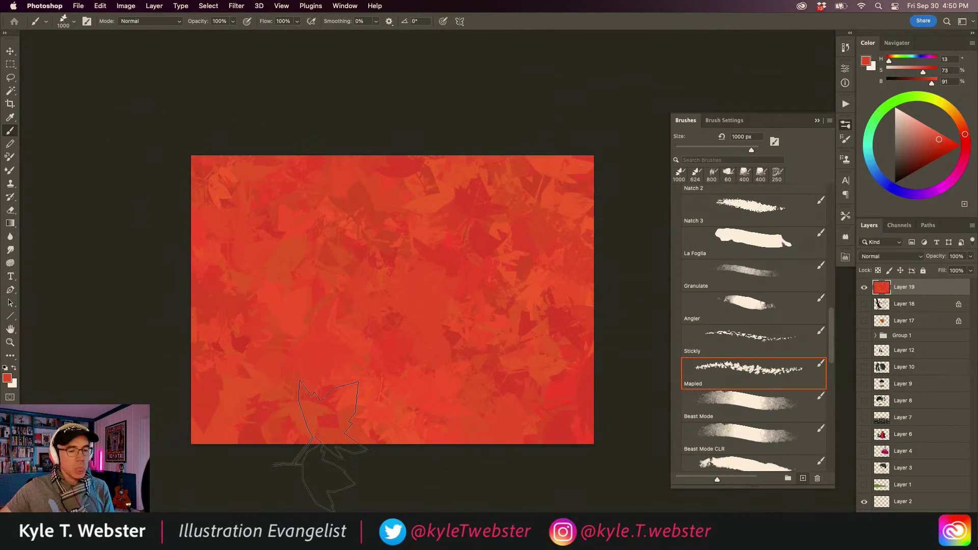
pyautogui.keyDown('alt'); pyautogui.keyDown('super'); pyautogui.click(382, 367); pyautogui.keyUp('super'); pyautogui.keyUp('alt')
pyautogui.keyDown('super'); pyautogui.click(376, 362); pyautogui.keyUp('super')
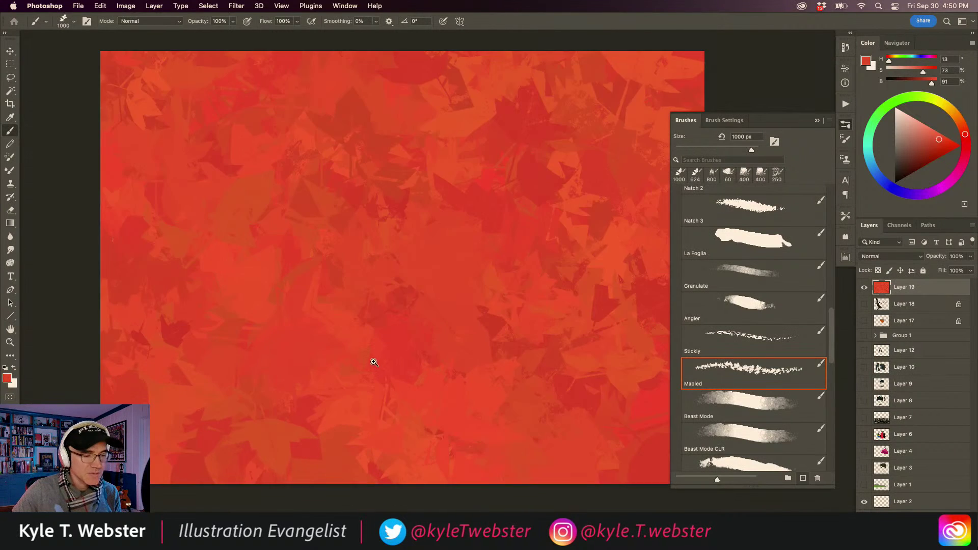
pyautogui.keyDown('alt'); pyautogui.keyDown('super'); pyautogui.click(372, 363); pyautogui.keyUp('super'); pyautogui.keyUp('alt')
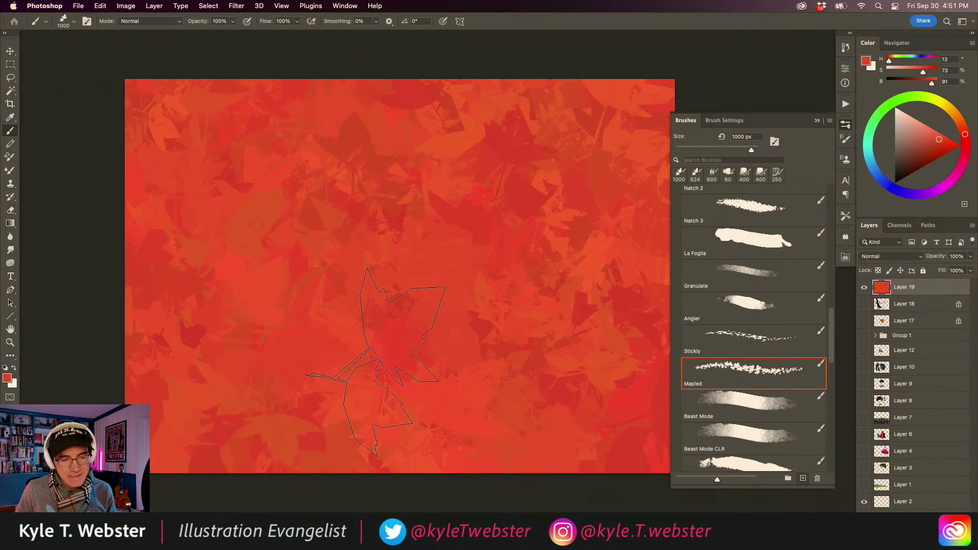
pyautogui.hscroll(2, 406, 249)
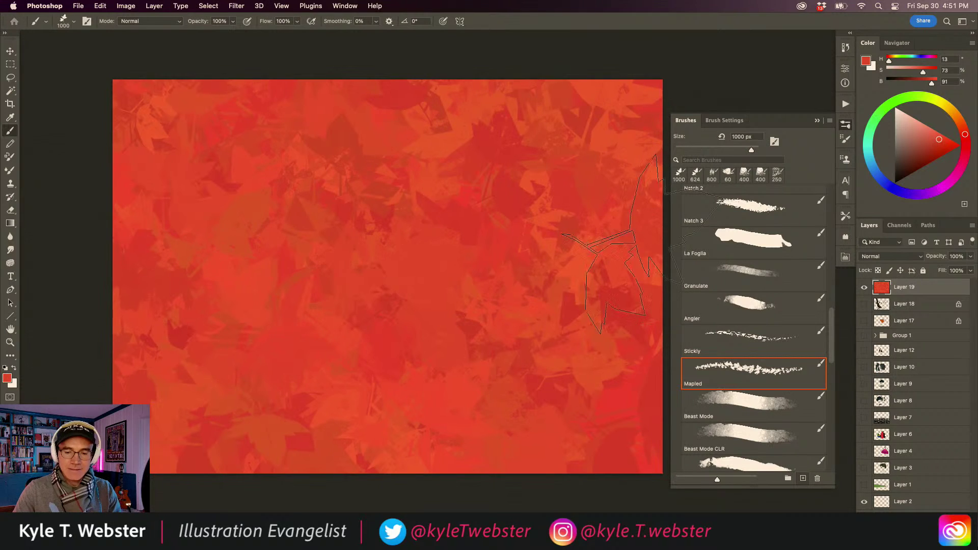
# Hide the red leaf layer, add a new layer and select the Beast Mode brush at 514 px
pyautogui.click(865, 288)
pyautogui.press('super+shift+alt+n')
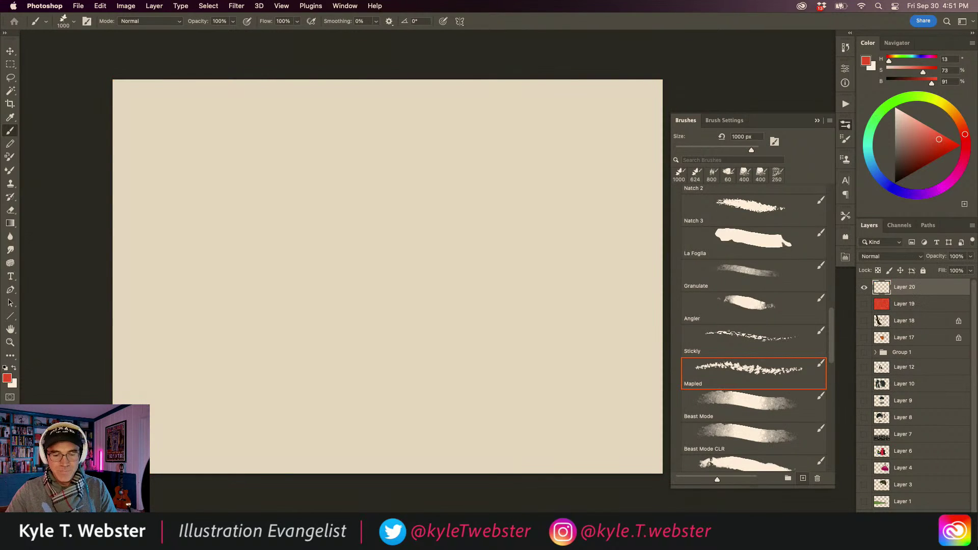
pyautogui.click(728, 406)
pyautogui.scroll(-1, 450, 304)
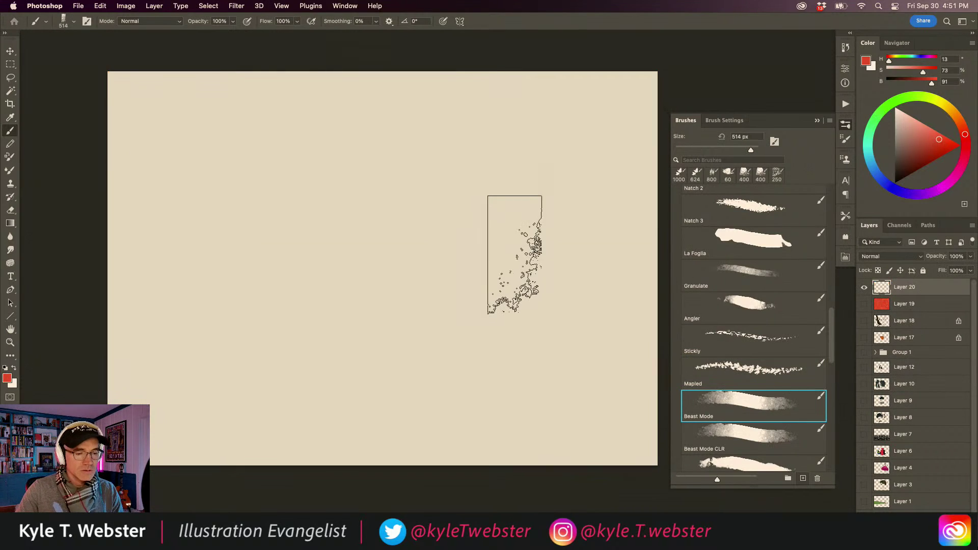
# Test Beast Mode in red with a solid horizontal block and a lighter diagonal stroke, undoing the test strokes
pyautogui.moveTo(514, 255); pyautogui.dragTo(390, 250)
pyautogui.moveTo(443, 377)
pyautogui.mouseDown()
pyautogui.moveTo(357, 244)
pyautogui.moveTo(273, 144)
pyautogui.mouseUp()
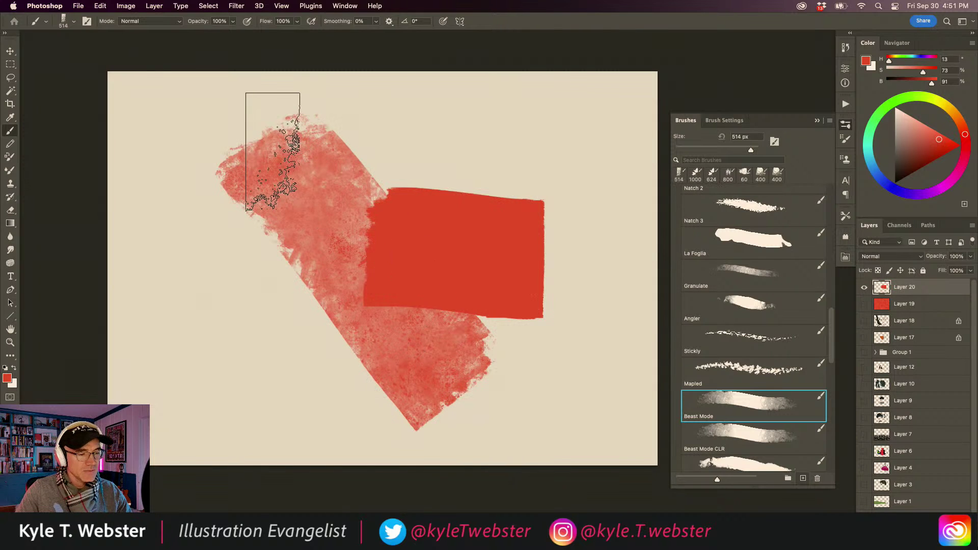
pyautogui.press('super+z')
pyautogui.press('super+z')
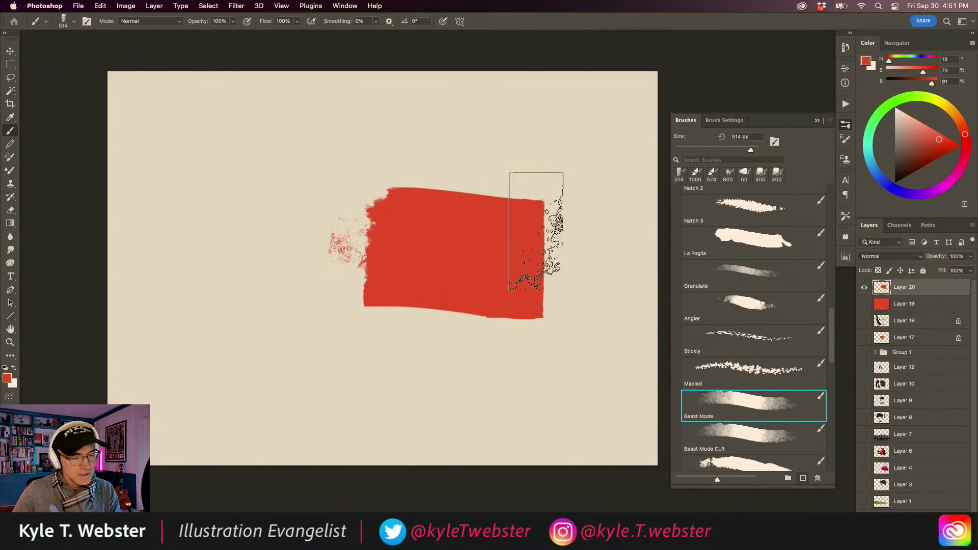
pyautogui.press('super+shift+z')
# Cover nearly the whole canvas with broad, overlapping red Beast Mode strokes in varying directions
pyautogui.moveTo(377, 375)
pyautogui.mouseDown()
pyautogui.moveTo(385, 191)
pyautogui.moveTo(361, 100)
pyautogui.mouseUp()
pyautogui.moveTo(397, 265); pyautogui.dragTo(178, 152)
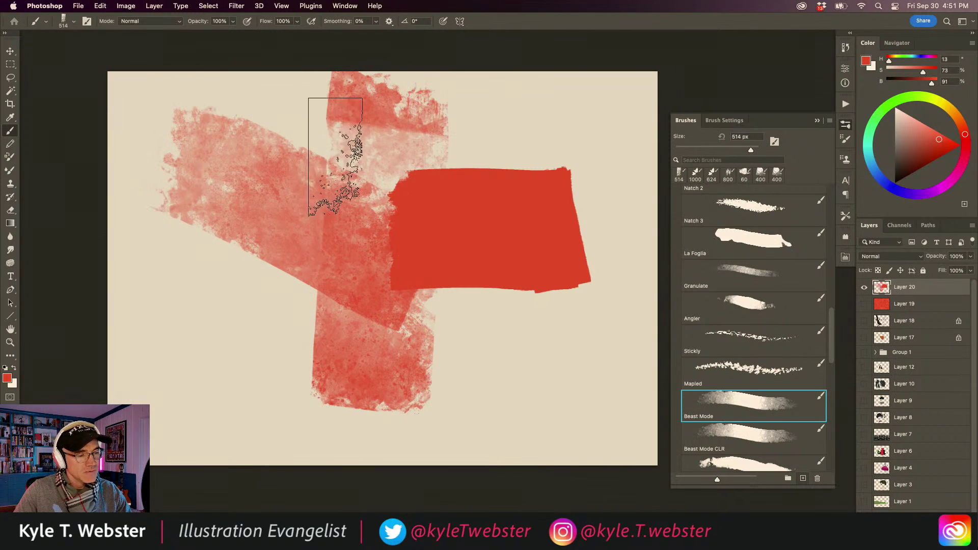
pyautogui.moveTo(335, 157)
pyautogui.mouseDown()
pyautogui.moveTo(185, 266)
pyautogui.moveTo(268, 357)
pyautogui.moveTo(161, 212)
pyautogui.moveTo(245, 109)
pyautogui.moveTo(125, 98)
pyautogui.moveTo(175, 212)
pyautogui.moveTo(163, 433)
pyautogui.moveTo(189, 109)
pyautogui.moveTo(338, 443)
pyautogui.moveTo(538, 189)
pyautogui.moveTo(525, 378)
pyautogui.moveTo(605, 386)
pyautogui.moveTo(530, 214)
pyautogui.moveTo(466, 110)
pyautogui.moveTo(226, 109)
pyautogui.moveTo(550, 446)
pyautogui.moveTo(206, 194)
pyautogui.mouseUp()
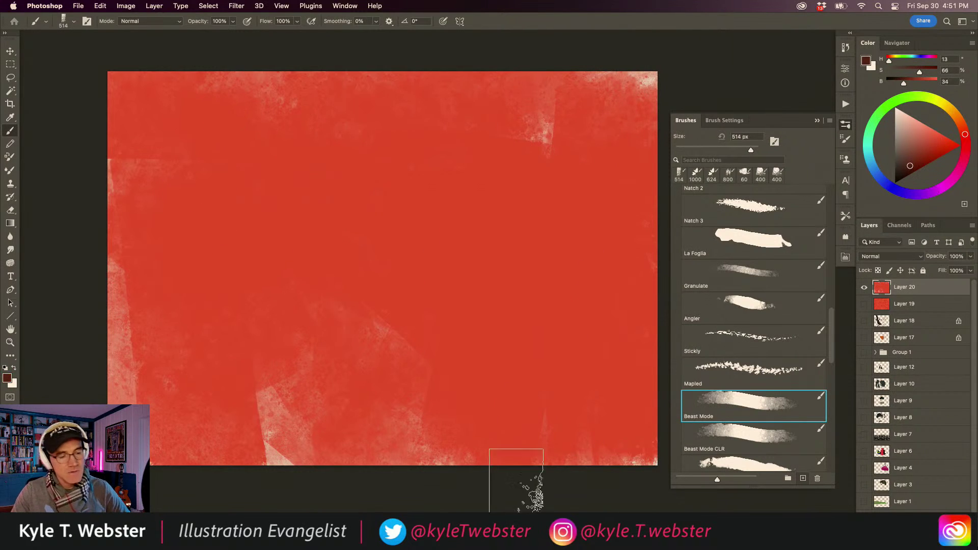
# Block in large dark brown Beast Mode shapes at hue 13, saturation 66% and brightness 34%, and carve into them with the sampled red
pyautogui.moveTo(516, 507)
pyautogui.mouseDown()
pyautogui.moveTo(360, 290)
pyautogui.moveTo(397, 349)
pyautogui.moveTo(356, 476)
pyautogui.moveTo(251, 423)
pyautogui.moveTo(284, 83)
pyautogui.moveTo(136, 105)
pyautogui.moveTo(201, 413)
pyautogui.mouseUp()
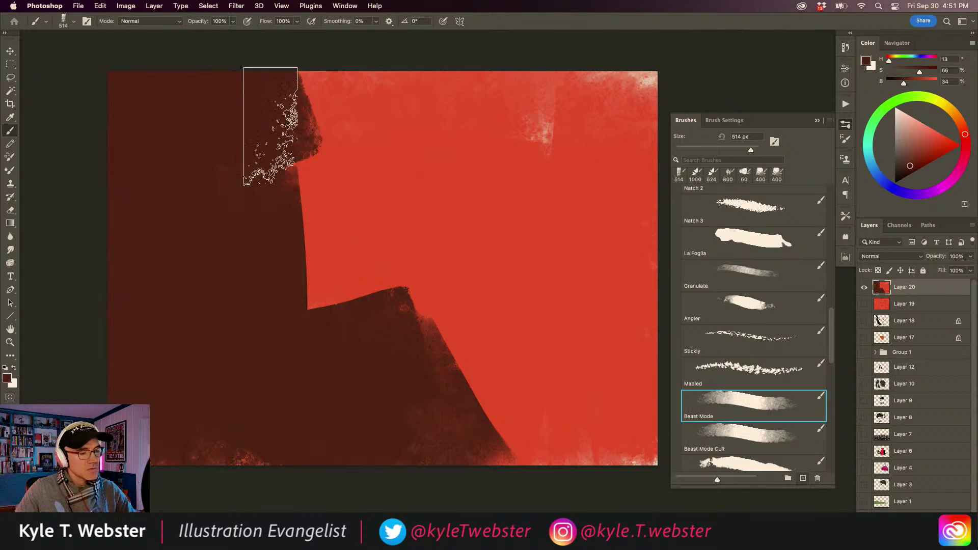
pyautogui.keyDown('alt'); pyautogui.click(306, 127); pyautogui.keyUp('alt')
pyautogui.moveTo(178, 61)
pyautogui.mouseDown()
pyautogui.moveTo(182, 201)
pyautogui.moveTo(198, 217)
pyautogui.moveTo(153, 297)
pyautogui.moveTo(125, 430)
pyautogui.moveTo(146, 77)
pyautogui.moveTo(221, 96)
pyautogui.moveTo(249, 225)
pyautogui.moveTo(226, 132)
pyautogui.moveTo(236, 331)
pyautogui.moveTo(149, 360)
pyautogui.moveTo(274, 403)
pyautogui.moveTo(227, 404)
pyautogui.mouseUp()
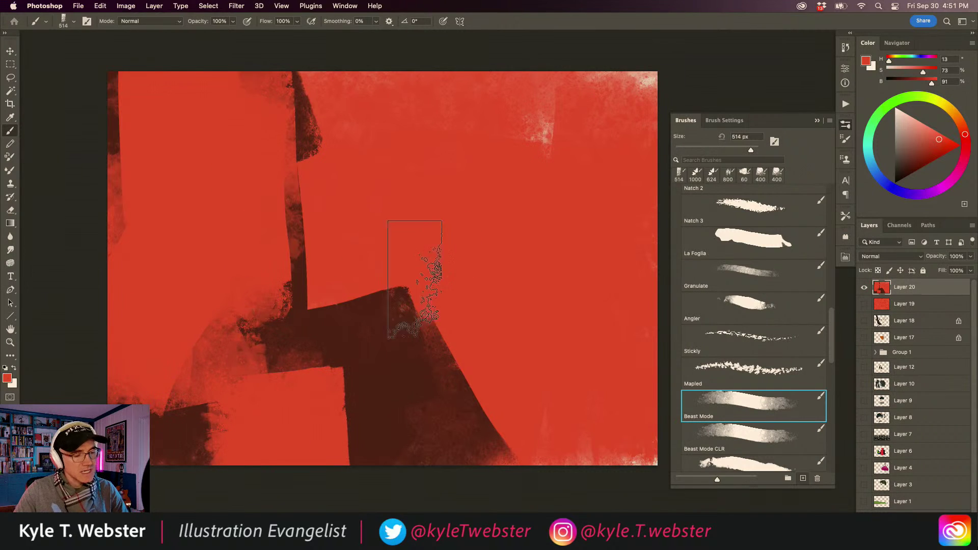
pyautogui.moveTo(414, 280); pyautogui.dragTo(380, 281)
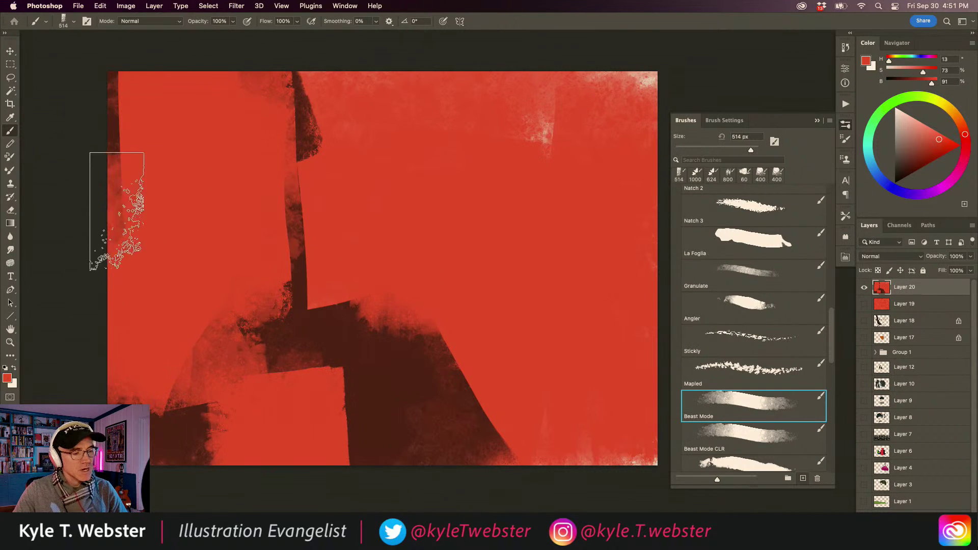
pyautogui.moveTo(356, 316)
pyautogui.mouseDown()
pyautogui.moveTo(378, 349)
pyautogui.moveTo(383, 206)
pyautogui.moveTo(433, 297)
pyautogui.moveTo(334, 244)
pyautogui.moveTo(387, 203)
pyautogui.mouseUp()
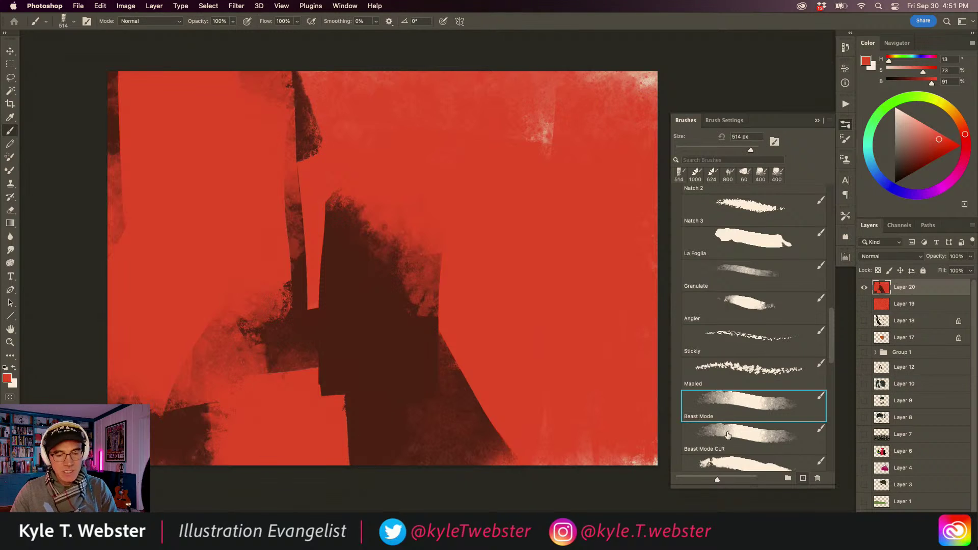
# Select the Beast Mode CLR brush at 514 px and layer broad red strokes with shifting hues across the canvas's right half
pyautogui.hscroll(2, 509, 286)
pyautogui.scroll(-1, 509, 286)
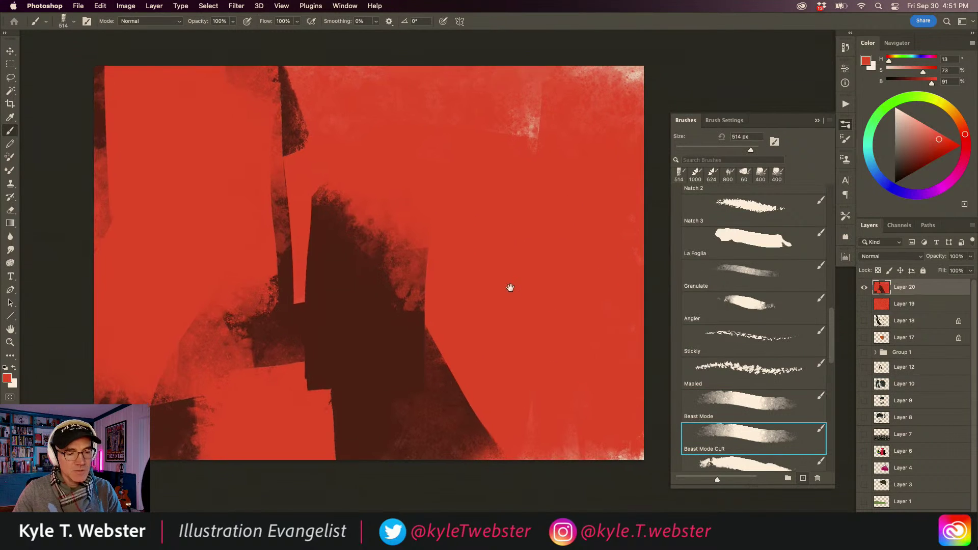
pyautogui.moveTo(570, 280)
pyautogui.mouseDown()
pyautogui.moveTo(630, 251)
pyautogui.moveTo(551, 259)
pyautogui.moveTo(480, 282)
pyautogui.moveTo(565, 350)
pyautogui.moveTo(469, 169)
pyautogui.moveTo(532, 145)
pyautogui.moveTo(504, 356)
pyautogui.moveTo(523, 348)
pyautogui.moveTo(505, 175)
pyautogui.moveTo(564, 201)
pyautogui.moveTo(414, 228)
pyautogui.moveTo(524, 339)
pyautogui.moveTo(444, 190)
pyautogui.moveTo(497, 153)
pyautogui.moveTo(508, 280)
pyautogui.moveTo(549, 372)
pyautogui.moveTo(562, 192)
pyautogui.mouseUp()
pyautogui.moveTo(443, 250); pyautogui.dragTo(485, 138)
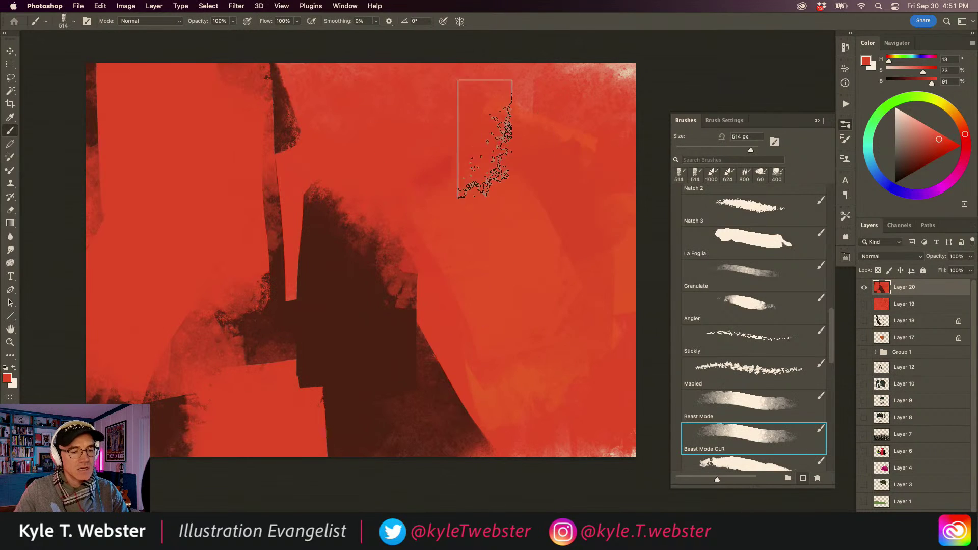
pyautogui.moveTo(547, 213)
pyautogui.mouseDown()
pyautogui.moveTo(510, 287)
pyautogui.moveTo(495, 153)
pyautogui.moveTo(443, 173)
pyautogui.mouseUp()
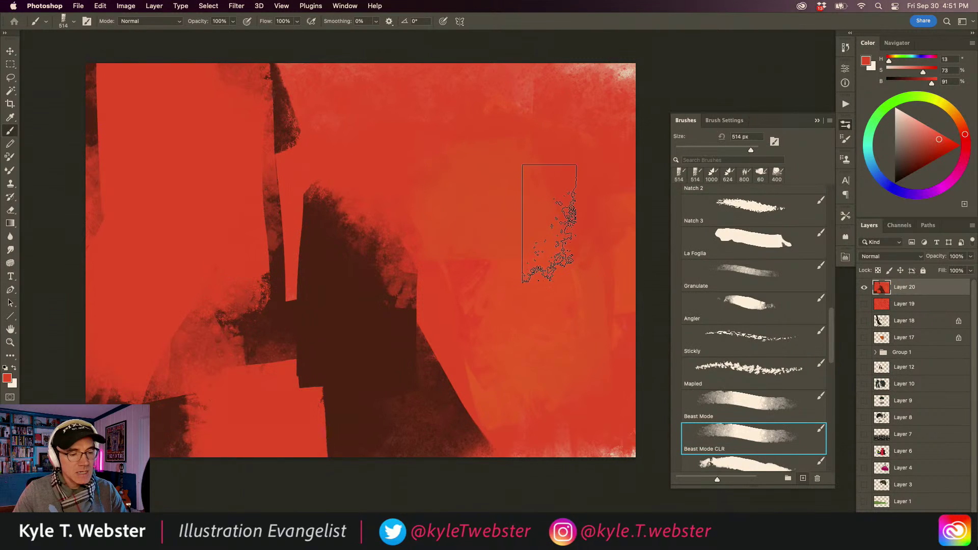
pyautogui.moveTo(518, 303); pyautogui.dragTo(433, 176)
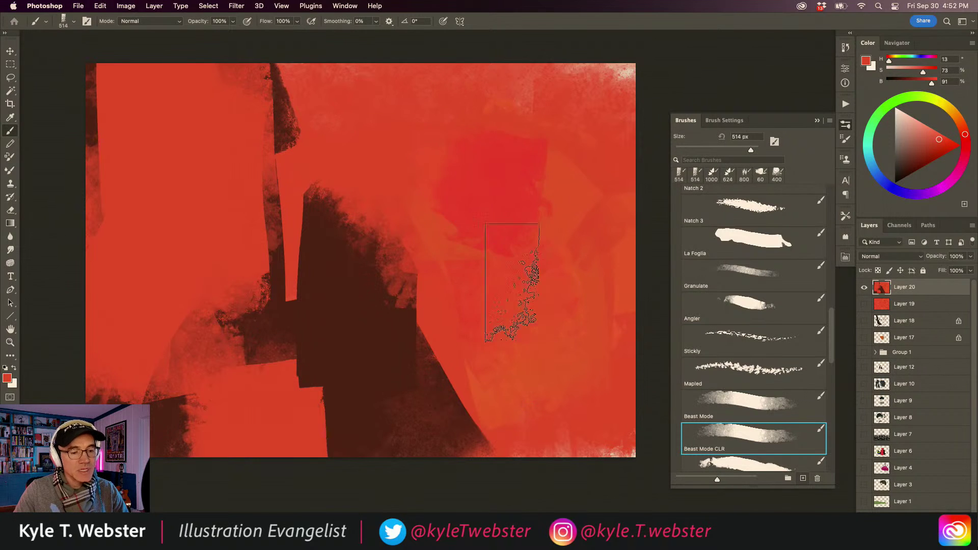
# Select the Dragz brush at 300 px and paint dark red crossing strokes over the right half at hue 13, saturation 74%, brightness 66%
pyautogui.scroll(-5, 823, 326)
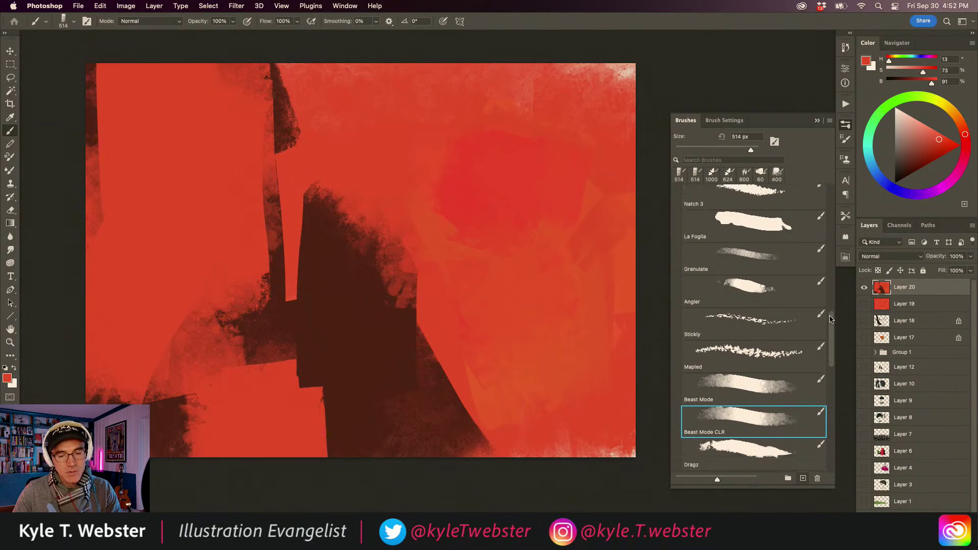
pyautogui.scroll(-1, 825, 342)
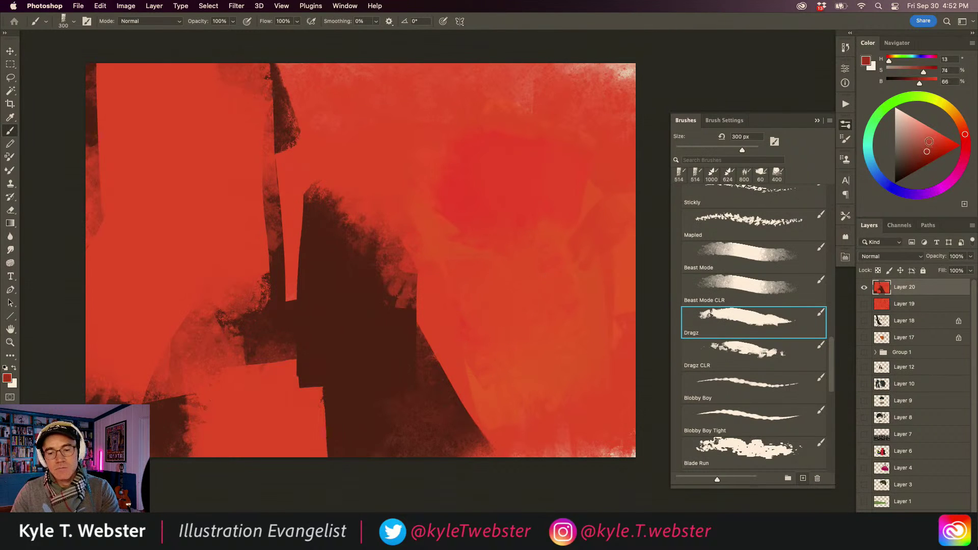
pyautogui.moveTo(555, 237); pyautogui.dragTo(447, 142)
pyautogui.moveTo(535, 134)
pyautogui.mouseDown()
pyautogui.moveTo(507, 219)
pyautogui.moveTo(519, 326)
pyautogui.mouseUp()
pyautogui.moveTo(517, 252)
pyautogui.mouseDown()
pyautogui.moveTo(309, 161)
pyautogui.moveTo(364, 184)
pyautogui.moveTo(377, 139)
pyautogui.moveTo(365, 94)
pyautogui.moveTo(584, 95)
pyautogui.moveTo(571, 66)
pyautogui.moveTo(625, 257)
pyautogui.mouseUp()
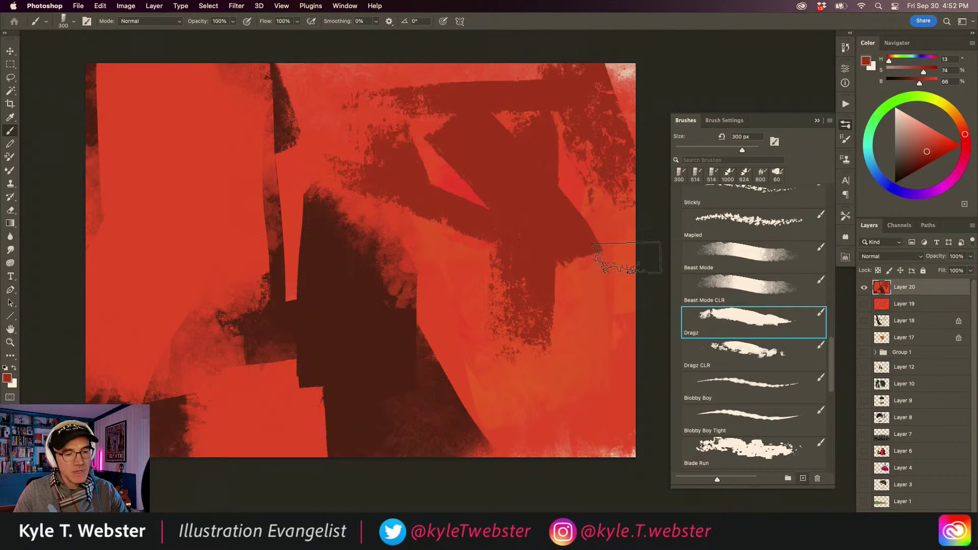
pyautogui.moveTo(597, 350)
pyautogui.mouseDown()
pyautogui.moveTo(619, 328)
pyautogui.moveTo(531, 392)
pyautogui.moveTo(522, 417)
pyautogui.moveTo(581, 405)
pyautogui.moveTo(422, 349)
pyautogui.moveTo(566, 411)
pyautogui.moveTo(594, 230)
pyautogui.moveTo(619, 330)
pyautogui.mouseUp()
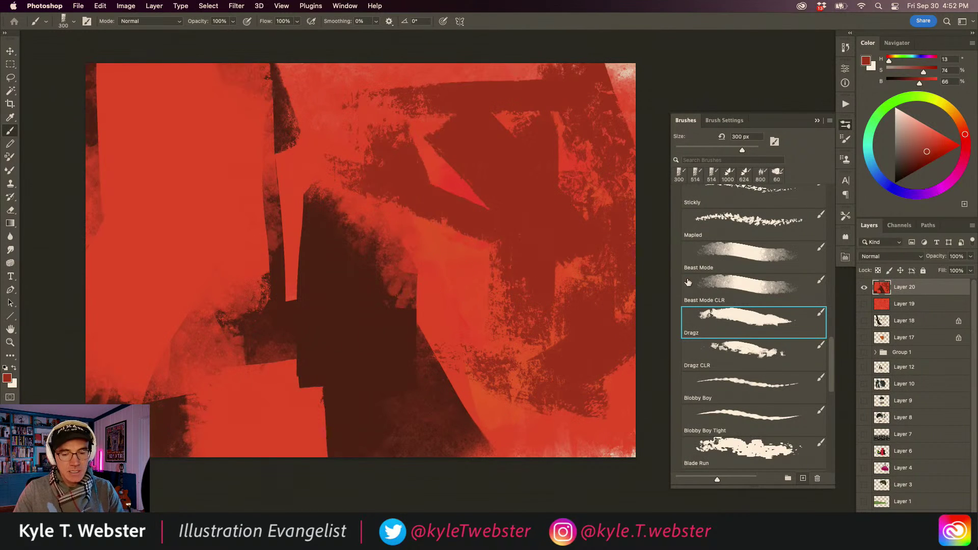
# Use the Dragz CLR brush at 400 px to layer color-varying dark and bright red strokes over the right, center and left areas
pyautogui.moveTo(469, 153)
pyautogui.mouseDown()
pyautogui.moveTo(510, 150)
pyautogui.moveTo(514, 282)
pyautogui.moveTo(533, 279)
pyautogui.moveTo(525, 148)
pyautogui.moveTo(567, 235)
pyautogui.moveTo(510, 144)
pyautogui.moveTo(537, 167)
pyautogui.mouseUp()
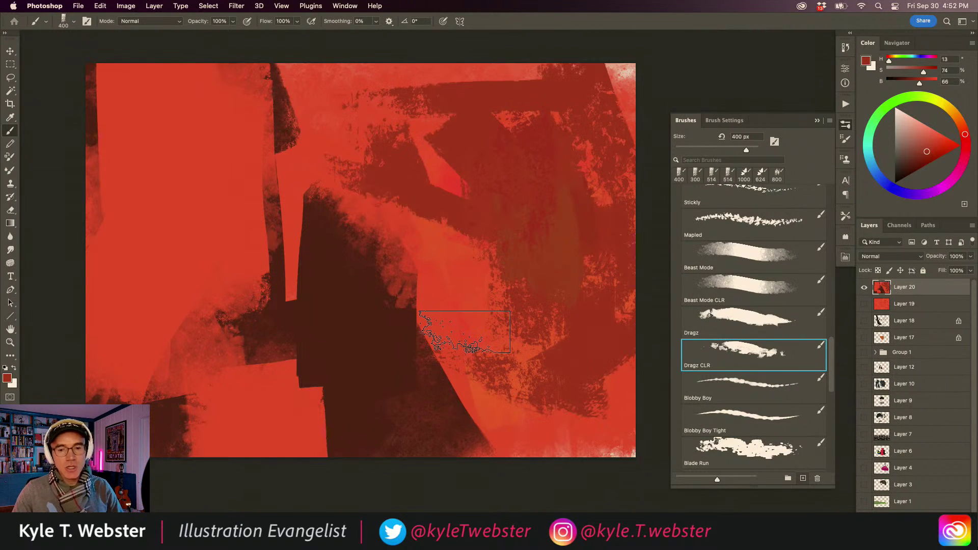
pyautogui.moveTo(560, 309)
pyautogui.mouseDown()
pyautogui.moveTo(473, 283)
pyautogui.moveTo(297, 284)
pyautogui.mouseUp()
pyautogui.moveTo(485, 372)
pyautogui.mouseDown()
pyautogui.moveTo(253, 284)
pyautogui.moveTo(355, 318)
pyautogui.moveTo(345, 183)
pyautogui.moveTo(401, 406)
pyautogui.moveTo(297, 182)
pyautogui.moveTo(341, 212)
pyautogui.moveTo(362, 195)
pyautogui.moveTo(423, 251)
pyautogui.moveTo(394, 170)
pyautogui.moveTo(415, 273)
pyautogui.mouseUp()
pyautogui.hscroll(-5, 338, 267)
pyautogui.moveTo(366, 141); pyautogui.dragTo(227, 244)
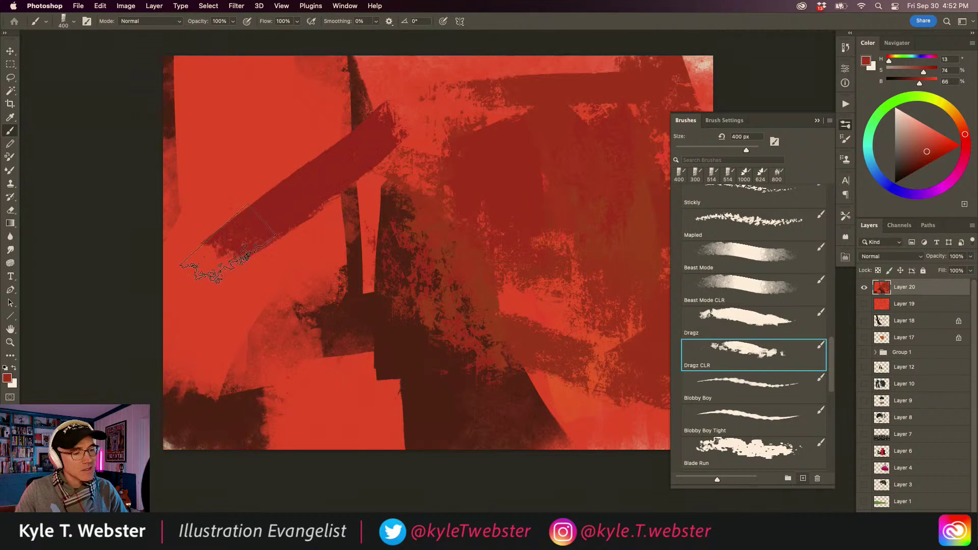
pyautogui.moveTo(305, 277)
pyautogui.mouseDown()
pyautogui.moveTo(234, 214)
pyautogui.moveTo(219, 217)
pyautogui.moveTo(254, 381)
pyautogui.moveTo(239, 308)
pyautogui.moveTo(232, 102)
pyautogui.moveTo(252, 122)
pyautogui.moveTo(255, 109)
pyautogui.moveTo(239, 107)
pyautogui.moveTo(270, 227)
pyautogui.moveTo(305, 145)
pyautogui.moveTo(255, 214)
pyautogui.moveTo(265, 295)
pyautogui.moveTo(324, 320)
pyautogui.moveTo(210, 310)
pyautogui.moveTo(211, 290)
pyautogui.moveTo(270, 245)
pyautogui.moveTo(200, 242)
pyautogui.moveTo(187, 201)
pyautogui.moveTo(279, 187)
pyautogui.mouseUp()
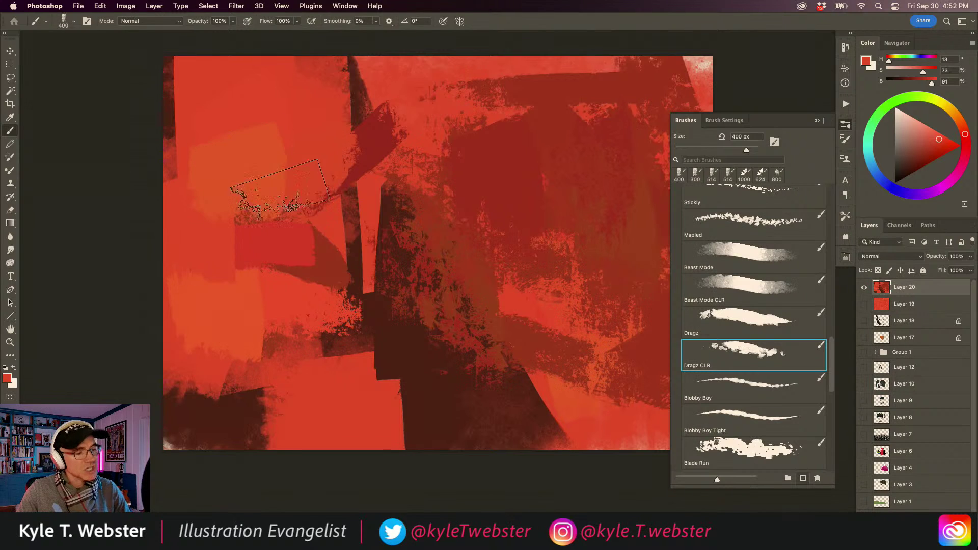
# Sample dark tones from the painting and block in overlapping brown and maroon Dragz CLR strokes across the left half
pyautogui.keyDown('alt'); pyautogui.click(357, 255); pyautogui.keyUp('alt')
pyautogui.moveTo(305, 132)
pyautogui.mouseDown()
pyautogui.moveTo(255, 178)
pyautogui.moveTo(244, 239)
pyautogui.mouseUp()
pyautogui.moveTo(290, 362); pyautogui.dragTo(193, 290)
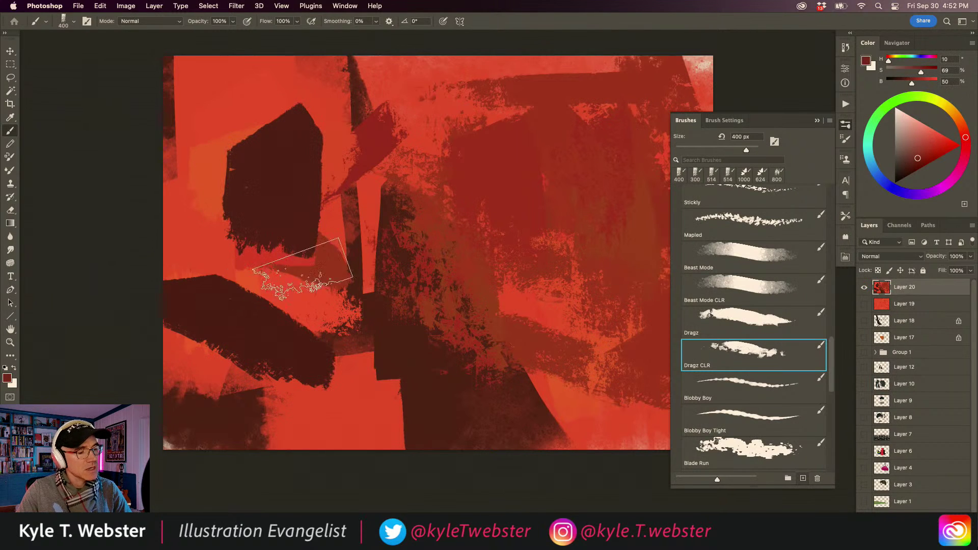
pyautogui.moveTo(303, 270)
pyautogui.mouseDown()
pyautogui.moveTo(217, 217)
pyautogui.moveTo(238, 214)
pyautogui.moveTo(217, 160)
pyautogui.mouseUp()
pyautogui.keyDown('alt'); pyautogui.click(280, 152); pyautogui.keyUp('alt')
pyautogui.moveTo(280, 145)
pyautogui.mouseDown()
pyautogui.moveTo(361, 270)
pyautogui.moveTo(298, 109)
pyautogui.mouseUp()
# Clear all the red and brown paint from Layer 20
pyautogui.scroll(-3, 336, 339)
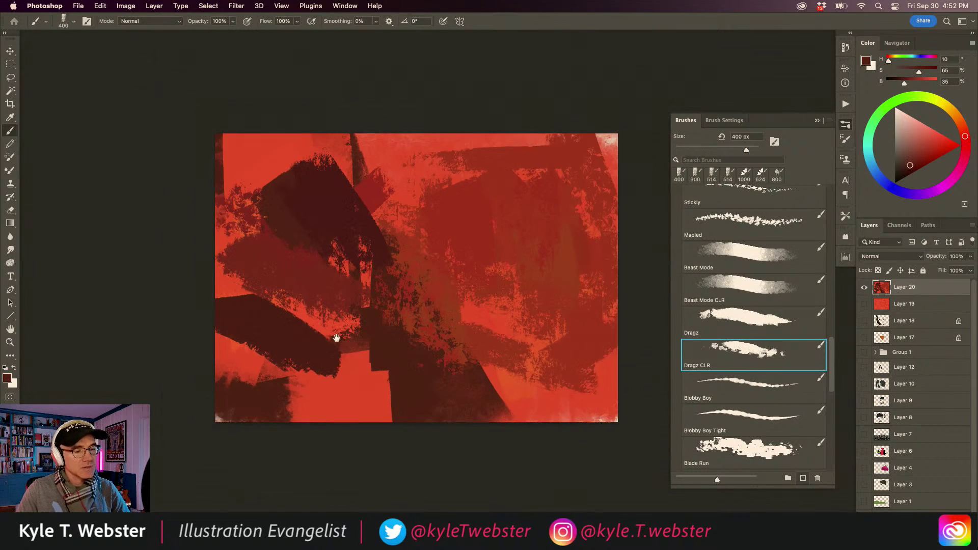
pyautogui.moveTo(336, 338); pyautogui.dragTo(283, 326)
pyautogui.press('Delete')
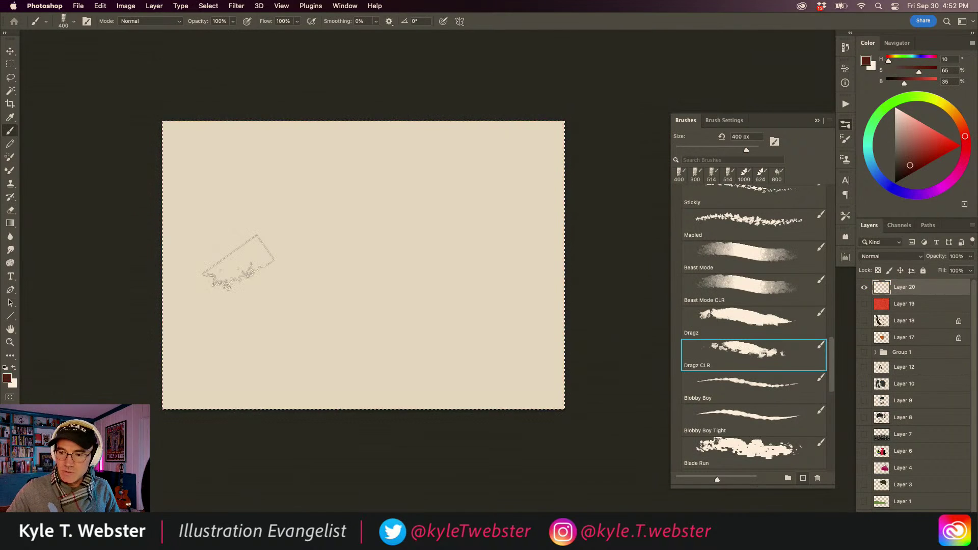
# Select the Blobby Boy brush at 90 px with default black and draw a cartoon boy's head with ears, hair and facial features
pyautogui.click(731, 380)
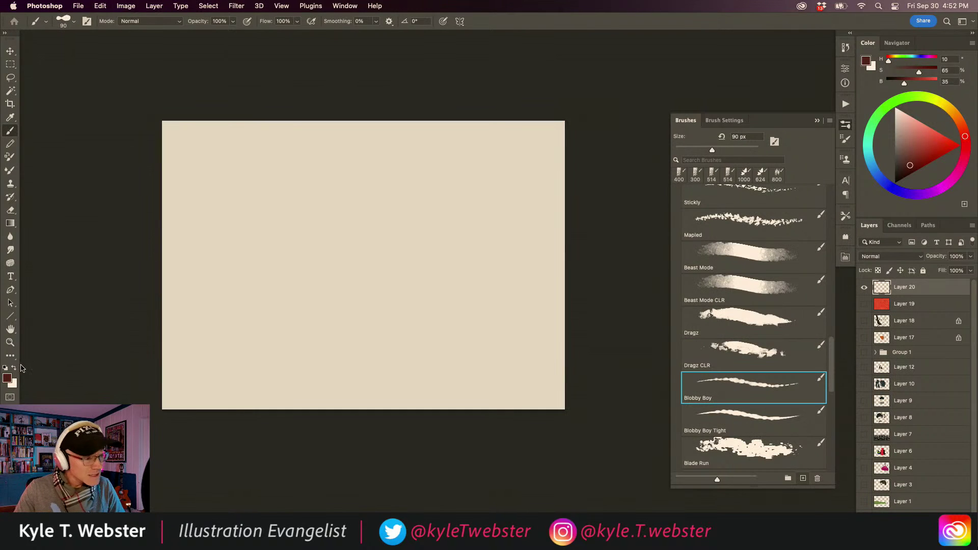
pyautogui.click(5, 367)
pyautogui.keyDown('super'); pyautogui.click(287, 326); pyautogui.keyUp('super')
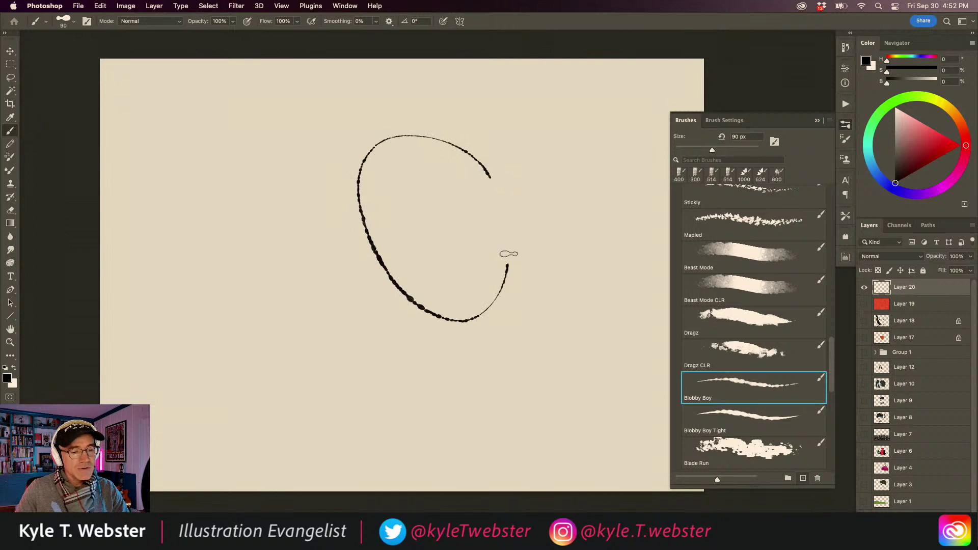
pyautogui.scroll(2, 387, 192)
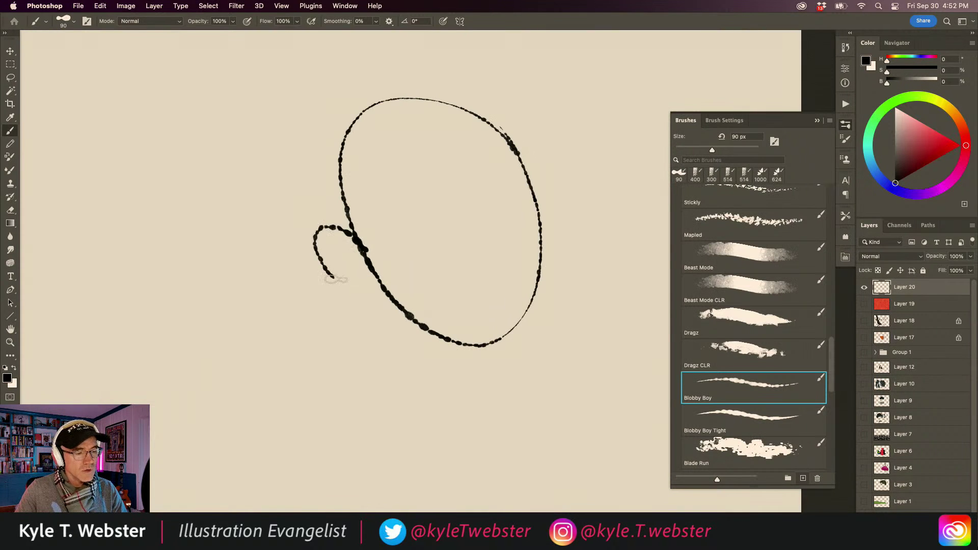
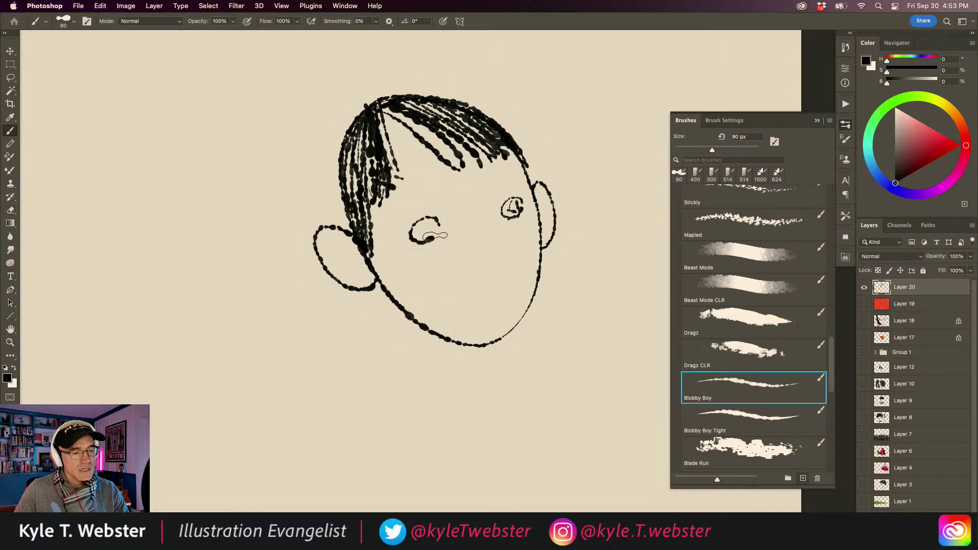
# Draw long curved and crossing Blobby Boy strokes of varying thickness in the empty area beside and below the face
pyautogui.press('super+minus')
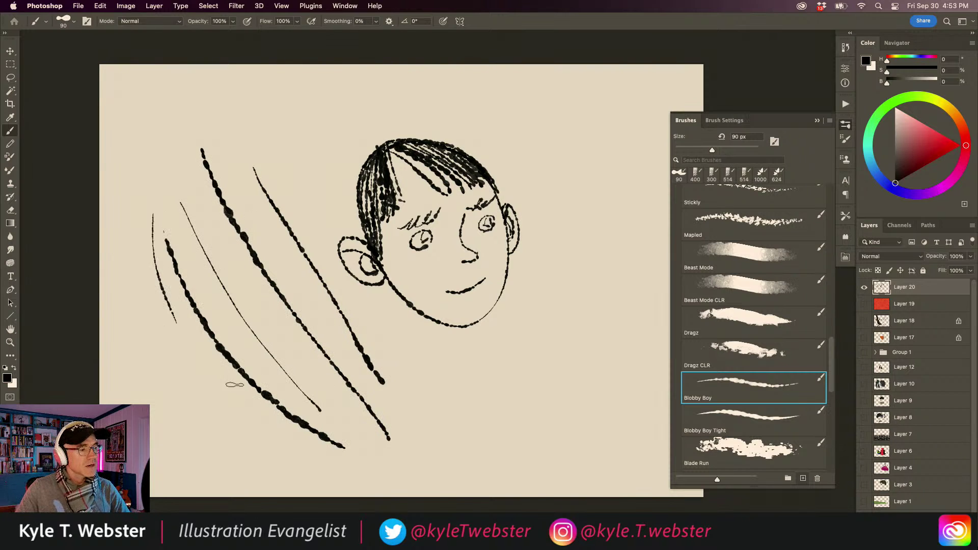
pyautogui.click(12, 342)
pyautogui.moveTo(492, 292); pyautogui.dragTo(551, 293)
pyautogui.moveTo(128, 377); pyautogui.dragTo(256, 320)
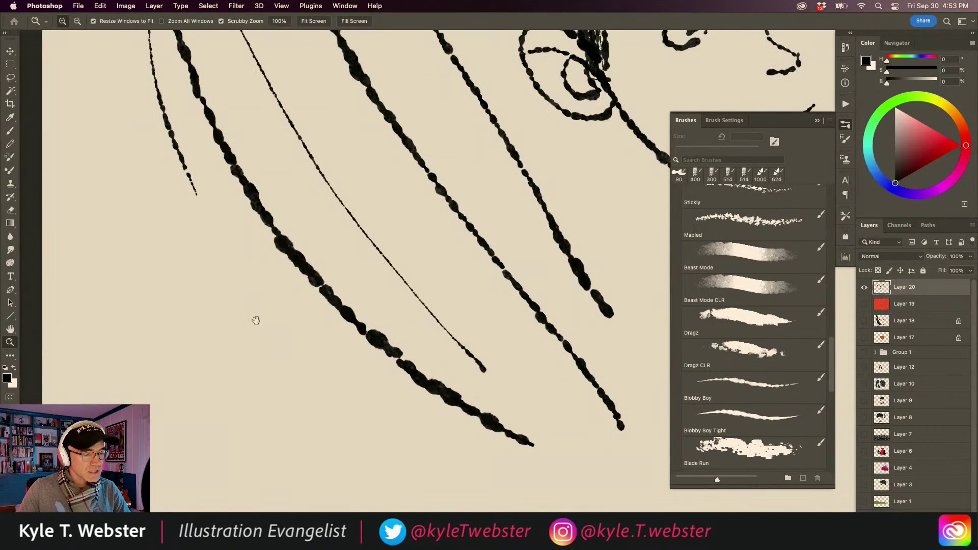
pyautogui.press('b')
pyautogui.moveTo(478, 487)
pyautogui.mouseDown()
pyautogui.moveTo(356, 410)
pyautogui.moveTo(130, 217)
pyautogui.mouseUp()
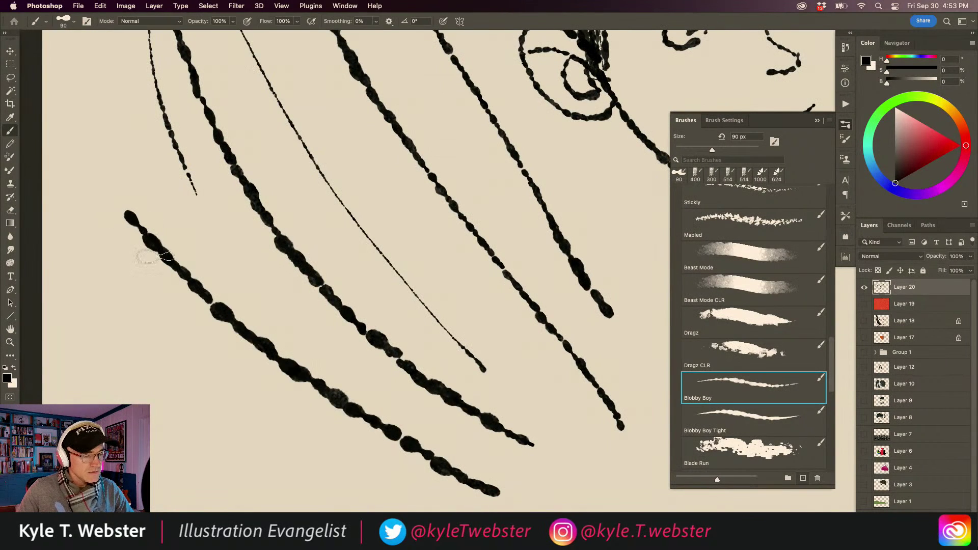
pyautogui.moveTo(391, 489); pyautogui.dragTo(168, 330)
pyautogui.moveTo(357, 507)
pyautogui.mouseDown()
pyautogui.moveTo(234, 303)
pyautogui.moveTo(193, 188)
pyautogui.mouseUp()
pyautogui.moveTo(376, 275); pyautogui.dragTo(129, 359)
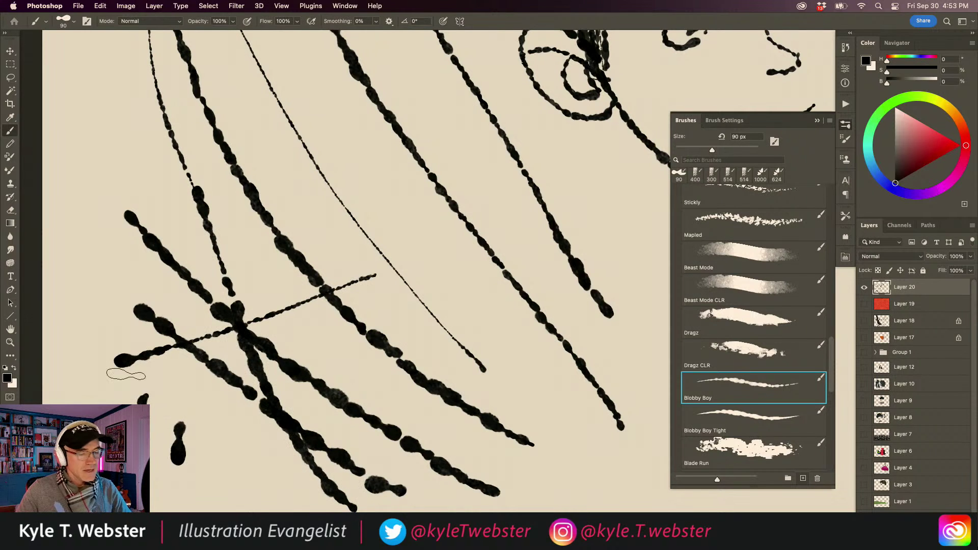
# Test the Blobby Boy Tight brush at 90 px with a thick diagonal line, looping curves and a patch of hatching
pyautogui.press('space')
pyautogui.moveTo(558, 308); pyautogui.dragTo(333, 226)
pyautogui.moveTo(597, 92); pyautogui.dragTo(274, 359)
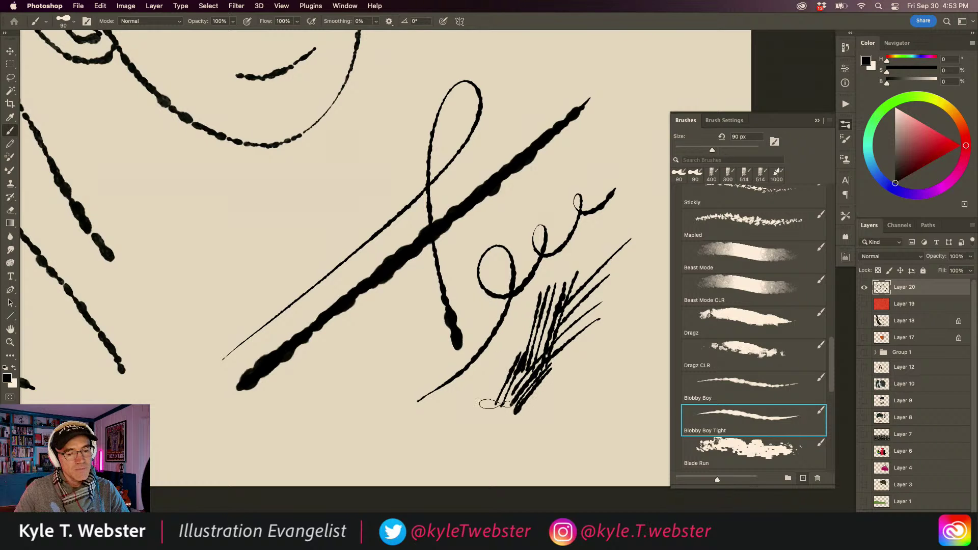
# Clear the black drawing from Layer 20 and select the Blade Run brush at 718 px
pyautogui.moveTo(418, 375); pyautogui.dragTo(351, 361)
pyautogui.press('Delete')
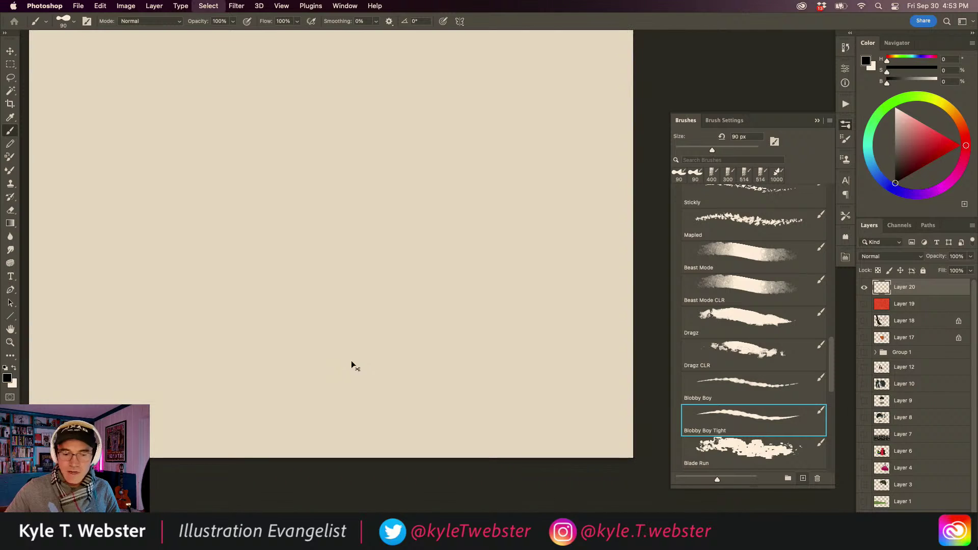
pyautogui.click(717, 446)
pyautogui.press('super+minus')
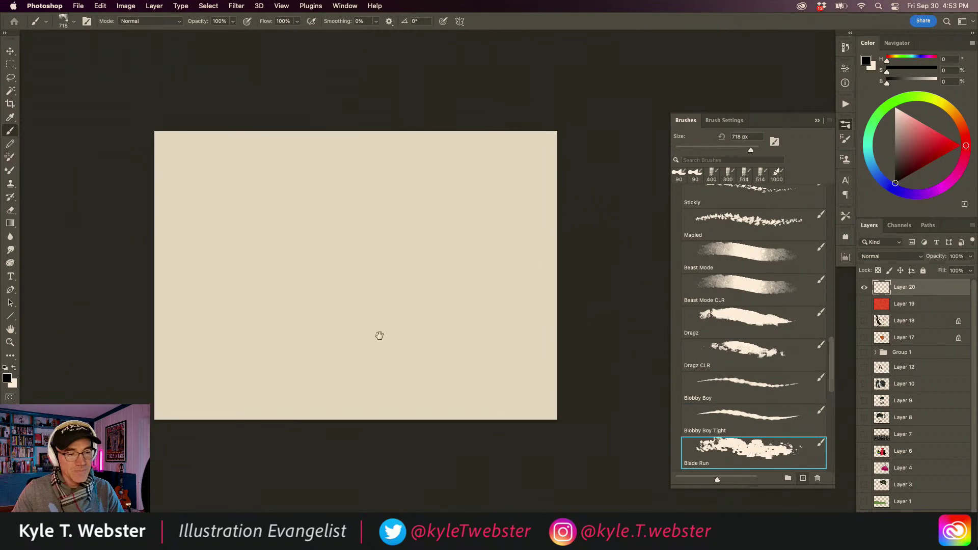
pyautogui.moveTo(380, 334); pyautogui.dragTo(410, 335)
# Cover the canvas with blue Blade Run strokes at hue 208, saturation 92%, brightness 78%, and overlay darker ones at saturation 86%, brightness 63%
pyautogui.click(923, 141)
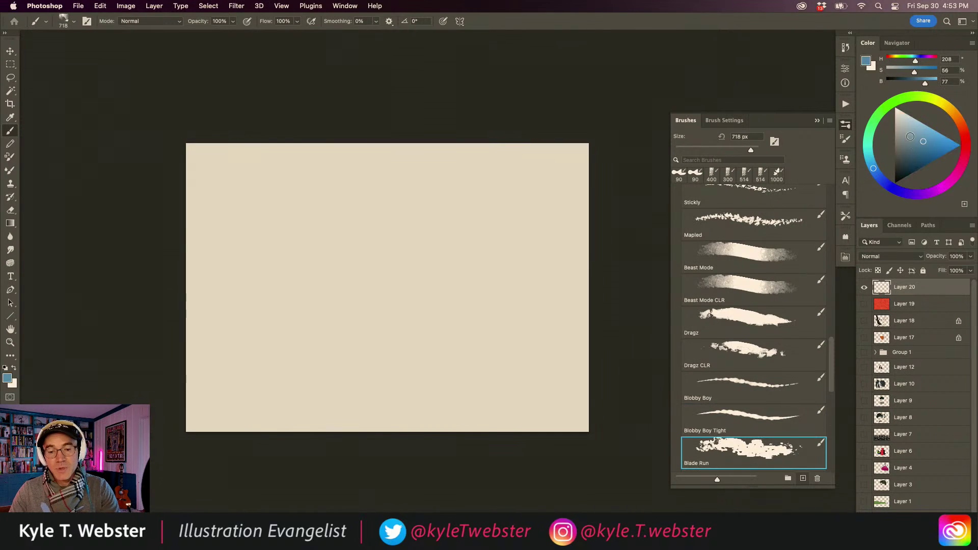
pyautogui.press('super+plus')
pyautogui.click(942, 151)
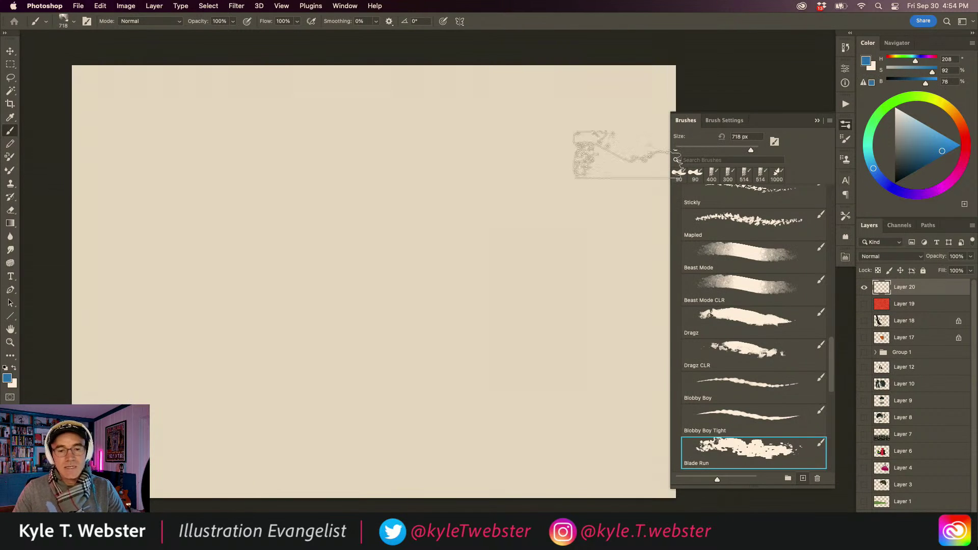
pyautogui.moveTo(553, 339)
pyautogui.mouseDown()
pyautogui.moveTo(428, 232)
pyautogui.moveTo(338, 170)
pyautogui.moveTo(283, 228)
pyautogui.mouseUp()
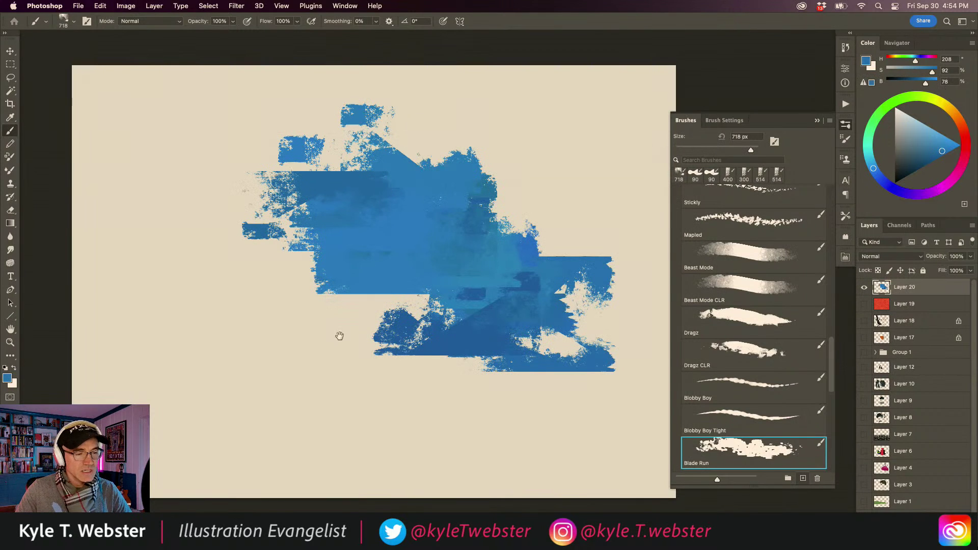
pyautogui.keyDown('alt'); pyautogui.keyDown('super'); pyautogui.click(340, 337); pyautogui.keyUp('super'); pyautogui.keyUp('alt')
pyautogui.moveTo(577, 240)
pyautogui.mouseDown()
pyautogui.moveTo(438, 237)
pyautogui.moveTo(484, 195)
pyautogui.moveTo(542, 193)
pyautogui.moveTo(439, 165)
pyautogui.moveTo(406, 197)
pyautogui.moveTo(391, 382)
pyautogui.moveTo(352, 235)
pyautogui.moveTo(302, 180)
pyautogui.moveTo(224, 244)
pyautogui.moveTo(165, 156)
pyautogui.moveTo(284, 244)
pyautogui.moveTo(288, 392)
pyautogui.moveTo(225, 265)
pyautogui.moveTo(175, 344)
pyautogui.moveTo(197, 366)
pyautogui.moveTo(243, 352)
pyautogui.moveTo(317, 350)
pyautogui.moveTo(204, 347)
pyautogui.moveTo(196, 422)
pyautogui.moveTo(266, 425)
pyautogui.moveTo(329, 362)
pyautogui.moveTo(355, 312)
pyautogui.moveTo(402, 373)
pyautogui.moveTo(485, 358)
pyautogui.moveTo(394, 415)
pyautogui.moveTo(567, 434)
pyautogui.moveTo(394, 439)
pyautogui.moveTo(495, 326)
pyautogui.moveTo(554, 308)
pyautogui.moveTo(466, 286)
pyautogui.moveTo(551, 360)
pyautogui.moveTo(394, 268)
pyautogui.moveTo(524, 262)
pyautogui.moveTo(501, 150)
pyautogui.moveTo(425, 229)
pyautogui.moveTo(584, 207)
pyautogui.moveTo(342, 215)
pyautogui.moveTo(396, 275)
pyautogui.moveTo(272, 274)
pyautogui.moveTo(234, 332)
pyautogui.moveTo(217, 390)
pyautogui.moveTo(139, 393)
pyautogui.moveTo(179, 354)
pyautogui.moveTo(310, 291)
pyautogui.moveTo(351, 219)
pyautogui.moveTo(502, 403)
pyautogui.moveTo(333, 239)
pyautogui.moveTo(418, 254)
pyautogui.moveTo(445, 168)
pyautogui.moveTo(285, 135)
pyautogui.mouseUp()
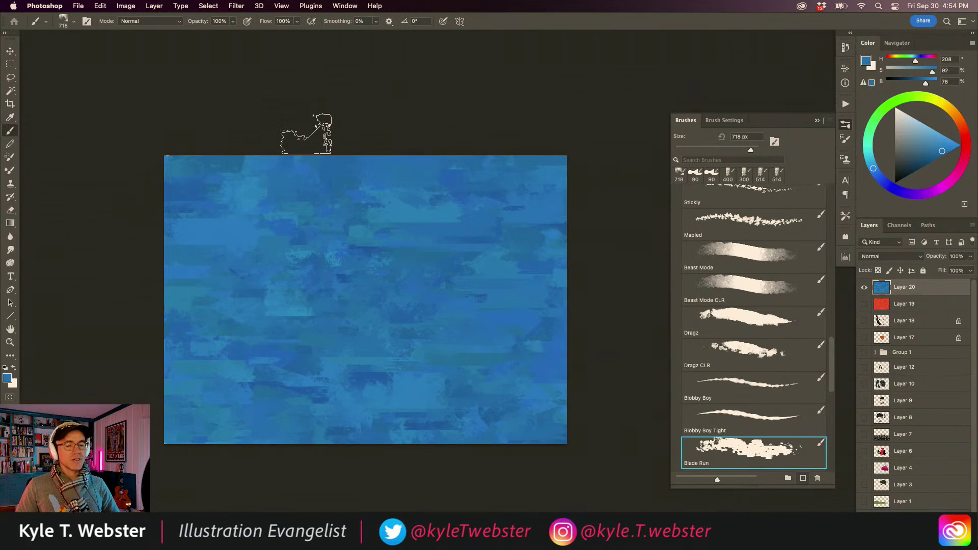
pyautogui.moveTo(442, 193)
pyautogui.mouseDown()
pyautogui.moveTo(445, 269)
pyautogui.moveTo(483, 341)
pyautogui.moveTo(544, 302)
pyautogui.moveTo(497, 213)
pyautogui.moveTo(555, 184)
pyautogui.moveTo(449, 158)
pyautogui.moveTo(529, 162)
pyautogui.moveTo(311, 152)
pyautogui.moveTo(320, 283)
pyautogui.moveTo(254, 335)
pyautogui.moveTo(252, 281)
pyautogui.moveTo(331, 195)
pyautogui.moveTo(218, 191)
pyautogui.moveTo(239, 163)
pyautogui.moveTo(163, 179)
pyautogui.moveTo(177, 272)
pyautogui.moveTo(107, 295)
pyautogui.mouseUp()
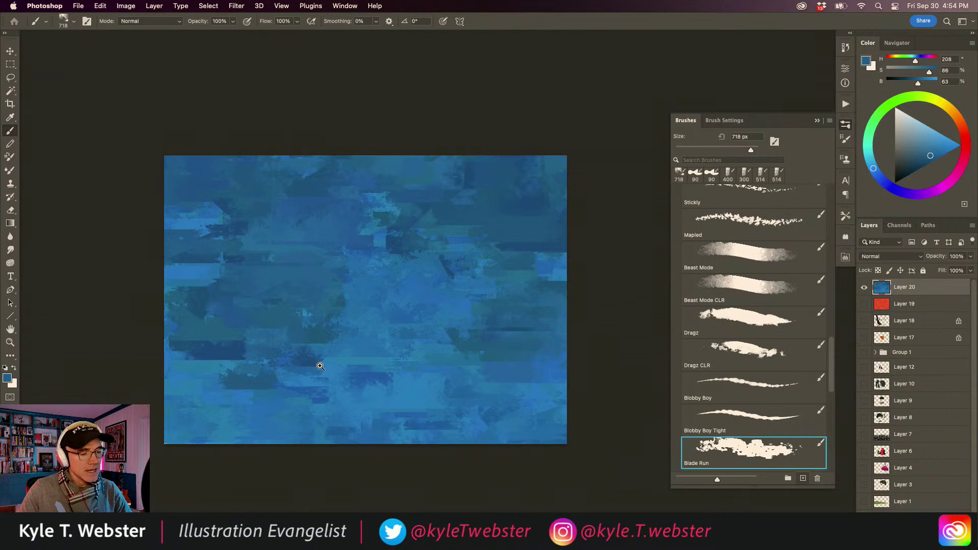
pyautogui.scroll(2, 321, 365)
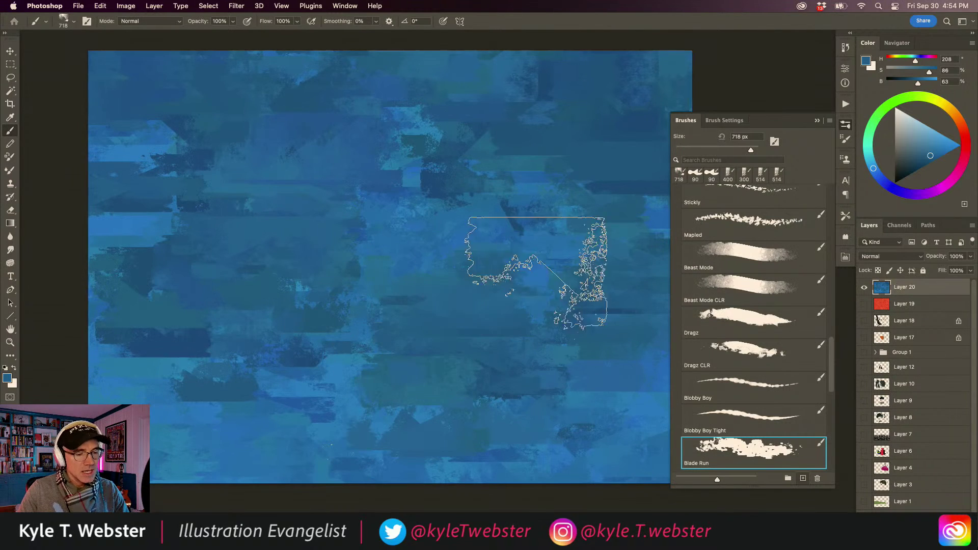
# Paint large navy Blade Run areas at hue 208, saturation 100%, brightness 22%, and work sampled light and dark blues between them
pyautogui.press('super+minus')
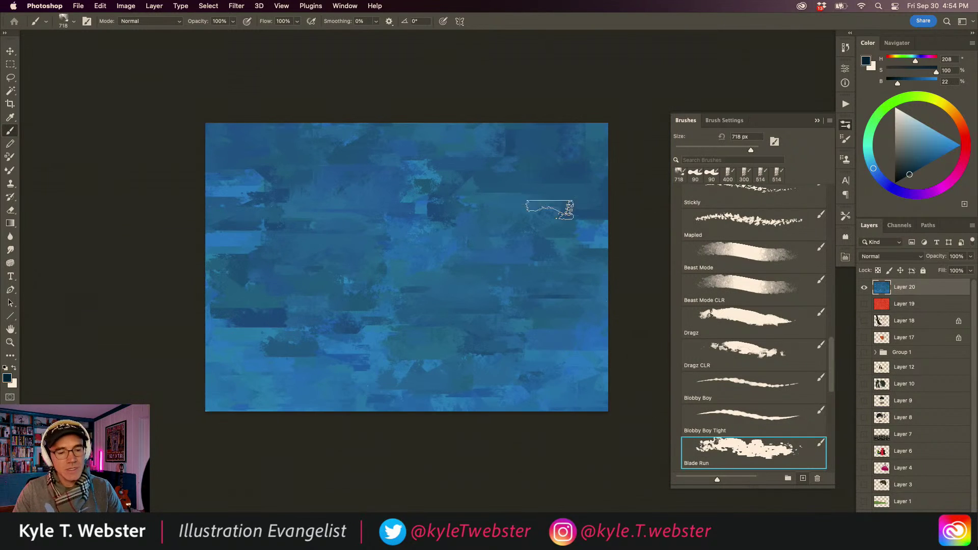
pyautogui.moveTo(622, 227)
pyautogui.mouseDown()
pyautogui.moveTo(534, 221)
pyautogui.moveTo(537, 171)
pyautogui.moveTo(565, 142)
pyautogui.moveTo(584, 144)
pyautogui.moveTo(574, 129)
pyautogui.moveTo(596, 158)
pyautogui.mouseUp()
pyautogui.moveTo(598, 362)
pyautogui.mouseDown()
pyautogui.moveTo(564, 357)
pyautogui.moveTo(607, 328)
pyautogui.moveTo(609, 349)
pyautogui.moveTo(454, 370)
pyautogui.moveTo(446, 384)
pyautogui.moveTo(461, 406)
pyautogui.moveTo(522, 397)
pyautogui.moveTo(534, 382)
pyautogui.moveTo(577, 385)
pyautogui.moveTo(489, 305)
pyautogui.moveTo(570, 359)
pyautogui.moveTo(538, 390)
pyautogui.moveTo(387, 405)
pyautogui.moveTo(447, 373)
pyautogui.moveTo(402, 372)
pyautogui.moveTo(469, 367)
pyautogui.moveTo(468, 299)
pyautogui.moveTo(490, 288)
pyautogui.moveTo(582, 308)
pyautogui.moveTo(560, 114)
pyautogui.moveTo(500, 413)
pyautogui.moveTo(524, 414)
pyautogui.moveTo(573, 292)
pyautogui.moveTo(591, 298)
pyautogui.moveTo(549, 358)
pyautogui.moveTo(547, 399)
pyautogui.moveTo(486, 320)
pyautogui.moveTo(502, 258)
pyautogui.moveTo(268, 245)
pyautogui.moveTo(337, 184)
pyautogui.moveTo(336, 131)
pyautogui.moveTo(374, 147)
pyautogui.moveTo(274, 127)
pyautogui.moveTo(426, 135)
pyautogui.moveTo(463, 165)
pyautogui.moveTo(491, 213)
pyautogui.moveTo(572, 222)
pyautogui.moveTo(597, 240)
pyautogui.moveTo(462, 242)
pyautogui.moveTo(350, 216)
pyautogui.moveTo(541, 162)
pyautogui.moveTo(498, 192)
pyautogui.moveTo(428, 208)
pyautogui.moveTo(497, 145)
pyautogui.mouseUp()
pyautogui.keyDown('alt'); pyautogui.click(418, 168); pyautogui.keyUp('alt')
pyautogui.keyDown('alt'); pyautogui.click(532, 167); pyautogui.keyUp('alt')
pyautogui.keyDown('alt'); pyautogui.click(557, 131); pyautogui.keyUp('alt')
pyautogui.moveTo(556, 131); pyautogui.dragTo(323, 204)
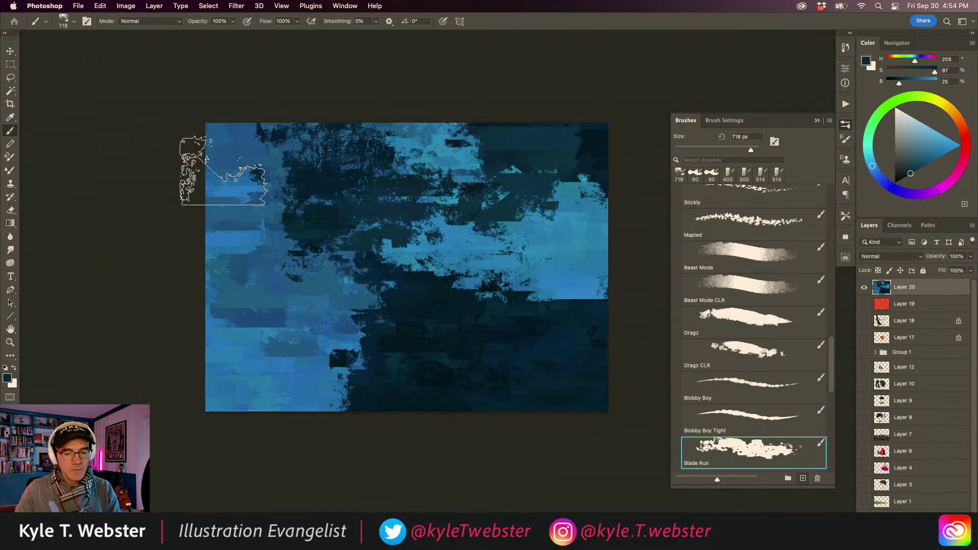
# Select the Cubircle brush at 790 px and clear the blue painting from Layer 20
pyautogui.moveTo(830, 328); pyautogui.dragTo(825, 350)
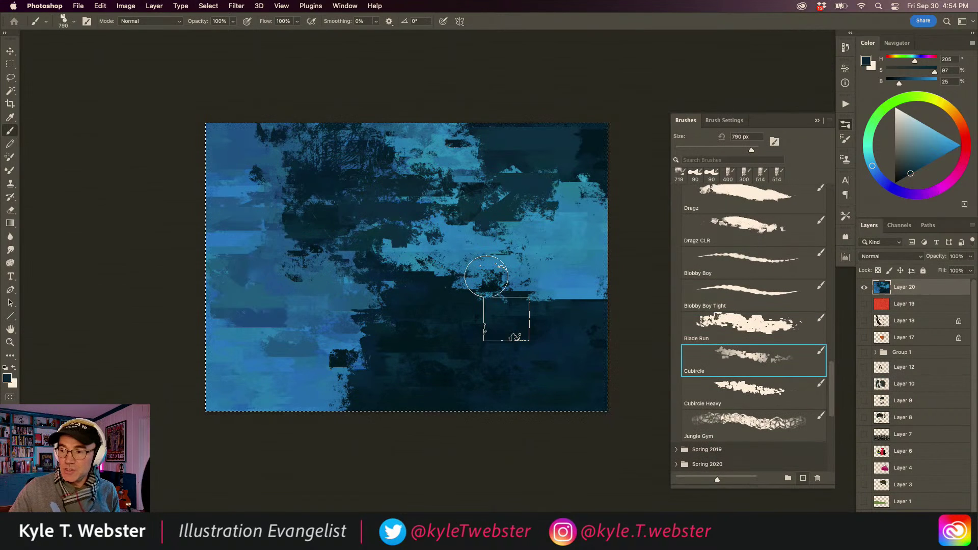
pyautogui.press('Delete')
pyautogui.press('super+d')
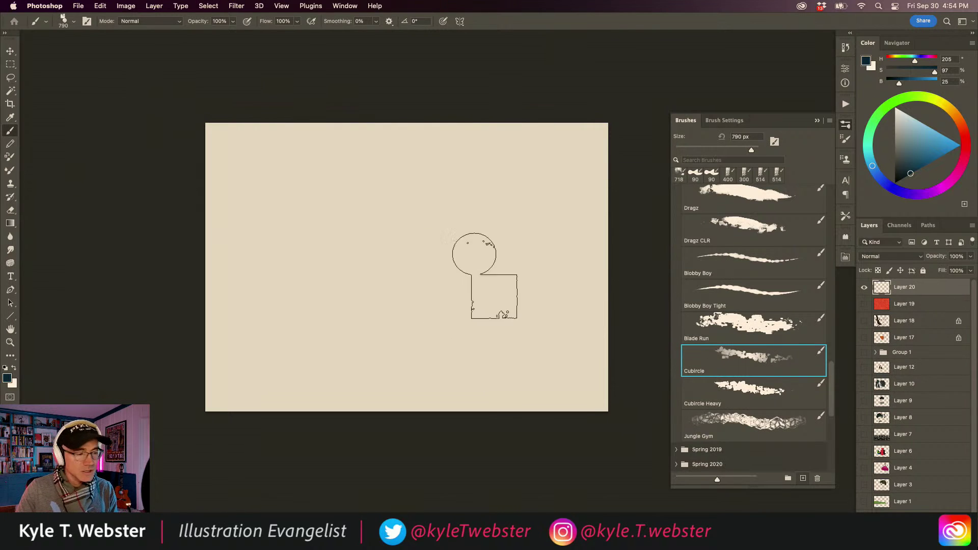
# Cover most of the canvas with muted brown Cubircle strokes at hue 13, saturation 22%, brightness 44%
pyautogui.scroll(3, 437, 321)
pyautogui.moveTo(437, 321); pyautogui.dragTo(393, 360)
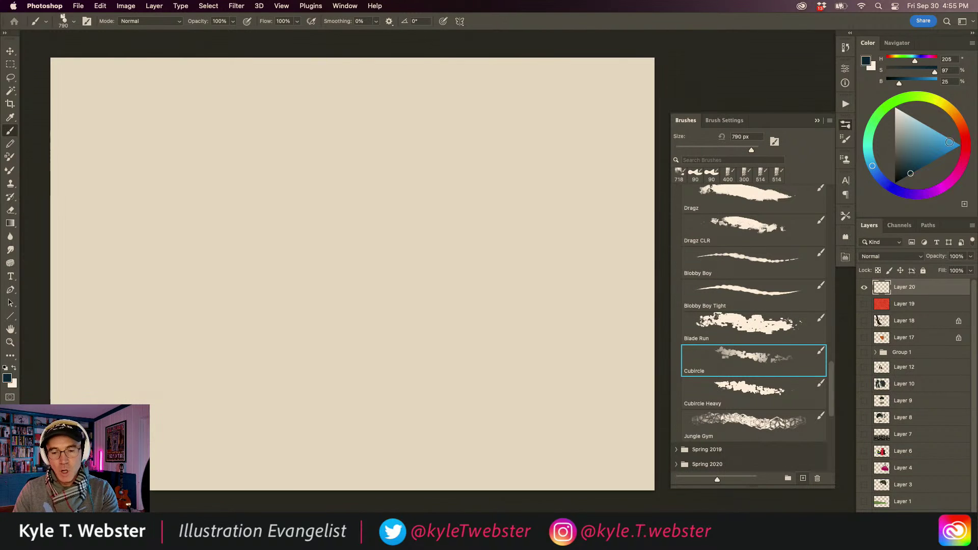
pyautogui.click(965, 134)
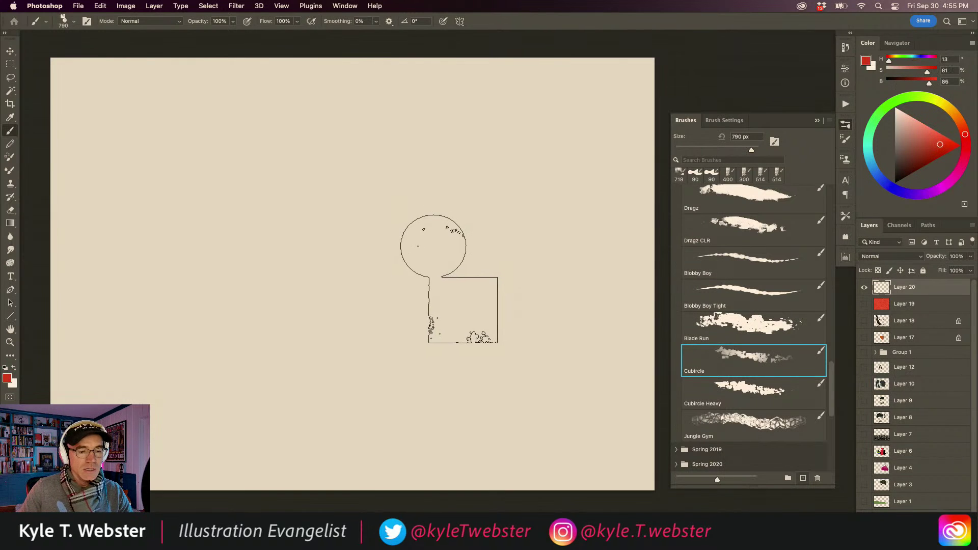
pyautogui.moveTo(459, 295)
pyautogui.mouseDown()
pyautogui.moveTo(461, 147)
pyautogui.moveTo(385, 278)
pyautogui.moveTo(328, 327)
pyautogui.moveTo(326, 184)
pyautogui.moveTo(273, 316)
pyautogui.moveTo(326, 102)
pyautogui.moveTo(448, 61)
pyautogui.moveTo(458, 326)
pyautogui.moveTo(518, 293)
pyautogui.moveTo(509, 204)
pyautogui.moveTo(524, 92)
pyautogui.moveTo(611, 48)
pyautogui.moveTo(608, 182)
pyautogui.moveTo(627, 331)
pyautogui.moveTo(550, 366)
pyautogui.moveTo(441, 247)
pyautogui.moveTo(484, 364)
pyautogui.moveTo(525, 102)
pyautogui.moveTo(576, 183)
pyautogui.moveTo(260, 203)
pyautogui.moveTo(393, 273)
pyautogui.moveTo(404, 92)
pyautogui.moveTo(317, 113)
pyautogui.moveTo(266, 67)
pyautogui.moveTo(255, 224)
pyautogui.moveTo(204, 255)
pyautogui.moveTo(168, 204)
pyautogui.moveTo(278, 369)
pyautogui.moveTo(356, 153)
pyautogui.moveTo(397, 79)
pyautogui.mouseUp()
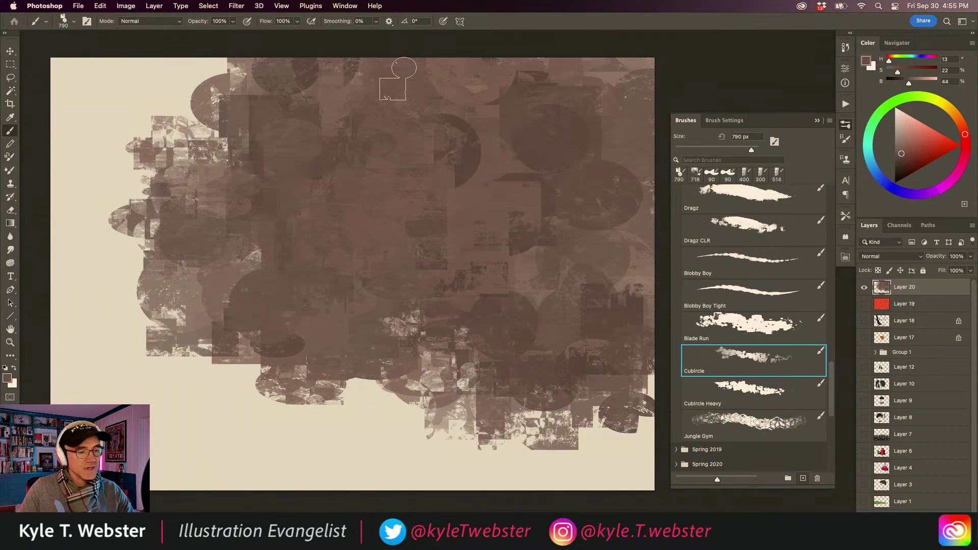
# Layer darker brown Cubircle strokes at hue 13, saturation 17%, brightness 23% over the middle of the painting and inspect the texture up close
pyautogui.moveTo(445, 180)
pyautogui.mouseDown()
pyautogui.moveTo(436, 122)
pyautogui.moveTo(427, 307)
pyautogui.moveTo(382, 312)
pyautogui.moveTo(379, 156)
pyautogui.moveTo(359, 125)
pyautogui.mouseUp()
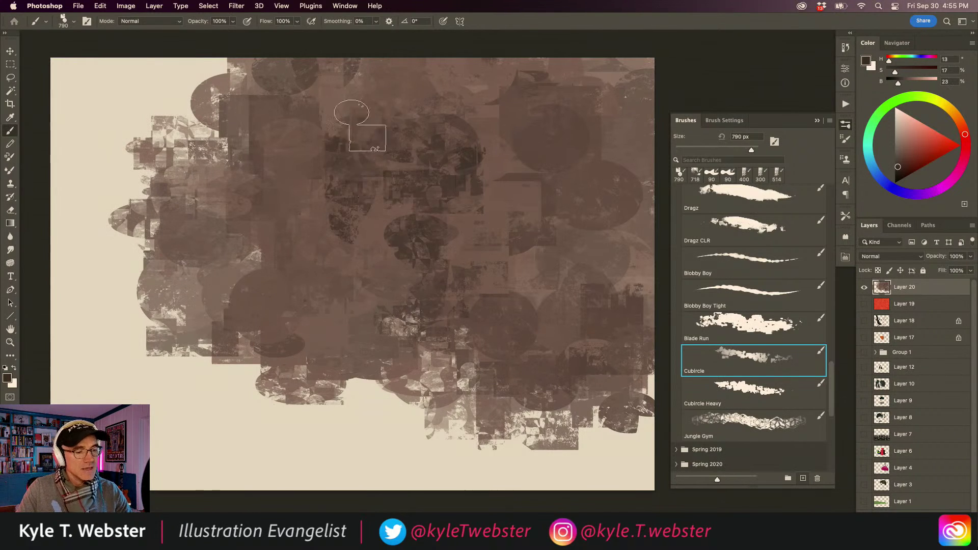
pyautogui.keyDown('super'); pyautogui.click(404, 237); pyautogui.keyUp('super')
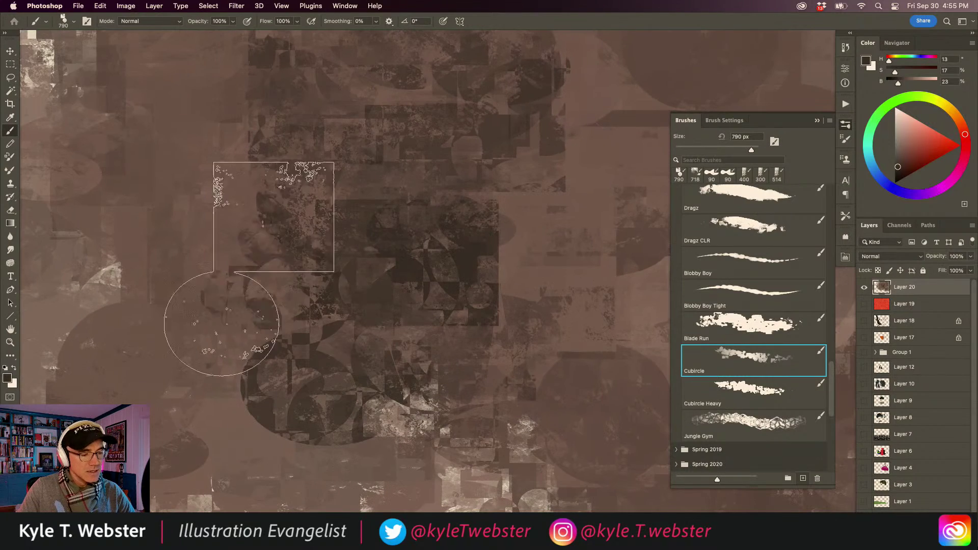
pyautogui.keyDown('alt'); pyautogui.click(267, 275); pyautogui.keyUp('alt')
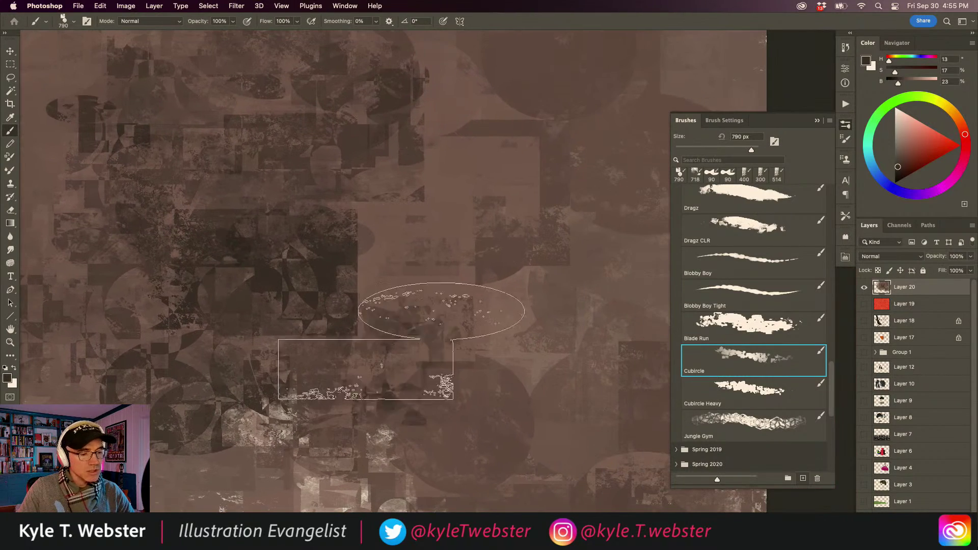
pyautogui.keyDown('super'); pyautogui.click(358, 319); pyautogui.keyUp('super')
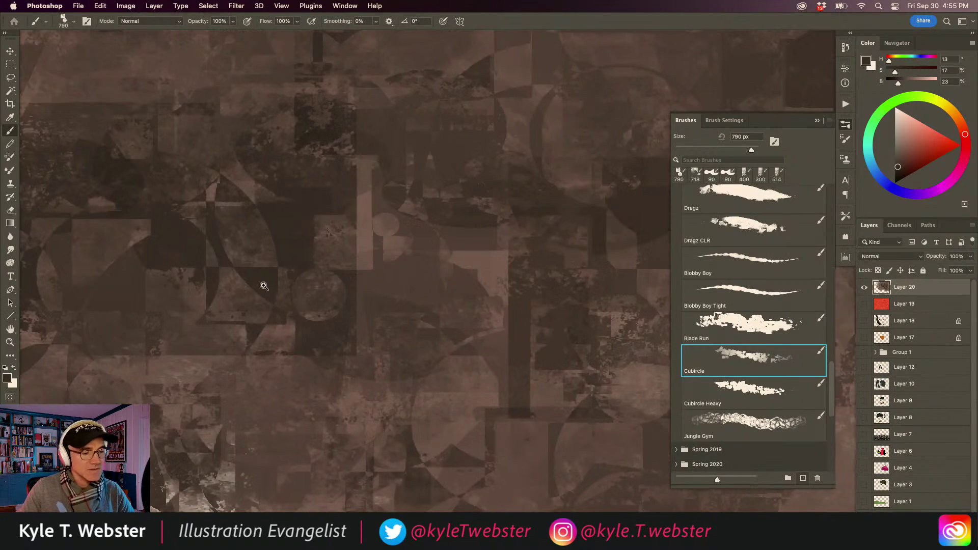
pyautogui.keyDown('alt'); pyautogui.click(270, 308); pyautogui.keyUp('alt')
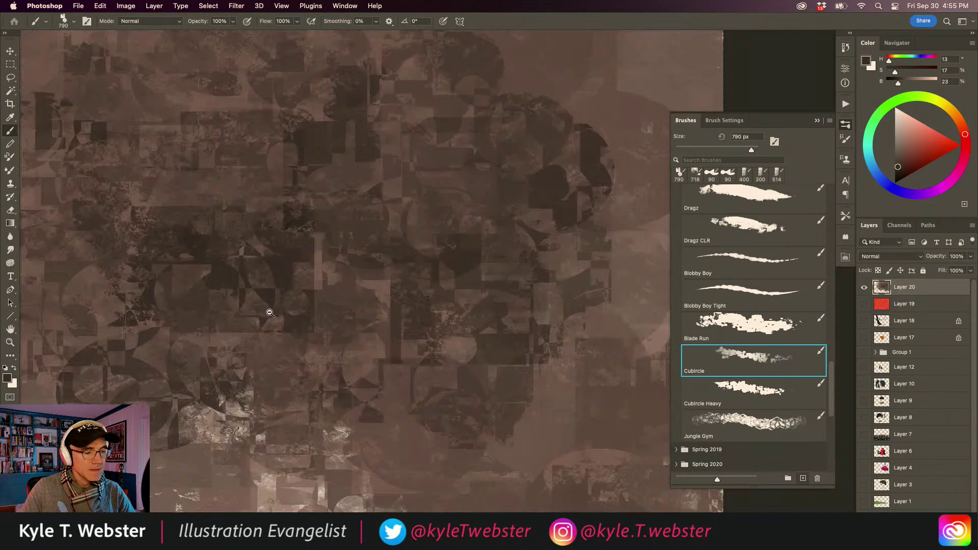
pyautogui.keyDown('alt'); pyautogui.click(270, 313); pyautogui.keyUp('alt')
pyautogui.keyDown('alt'); pyautogui.click(260, 306); pyautogui.keyUp('alt')
# Extend the dark brown Cubircle strokes down the left side of the painting and into its upper-left corner
pyautogui.moveTo(220, 328); pyautogui.dragTo(362, 264)
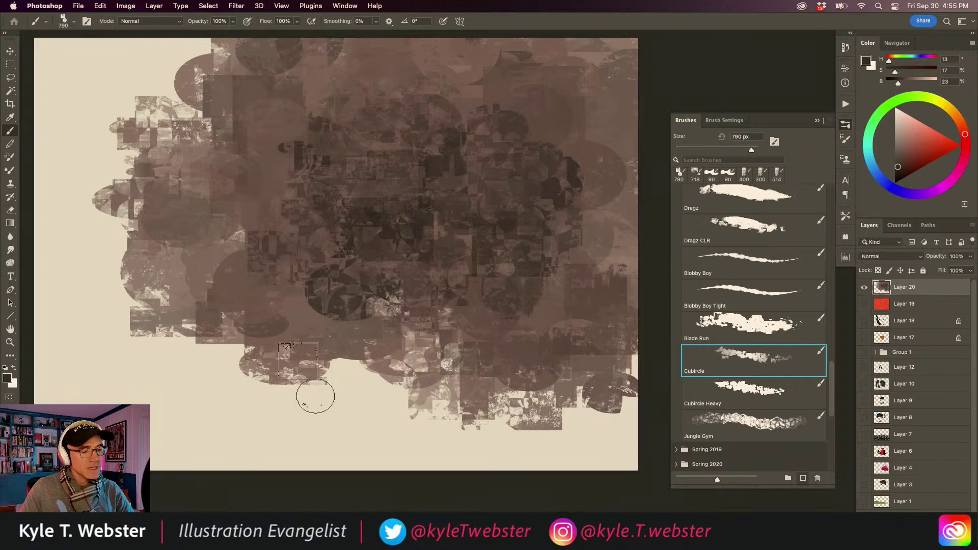
pyautogui.moveTo(289, 347)
pyautogui.mouseDown()
pyautogui.moveTo(258, 153)
pyautogui.moveTo(244, 411)
pyautogui.moveTo(181, 264)
pyautogui.mouseUp()
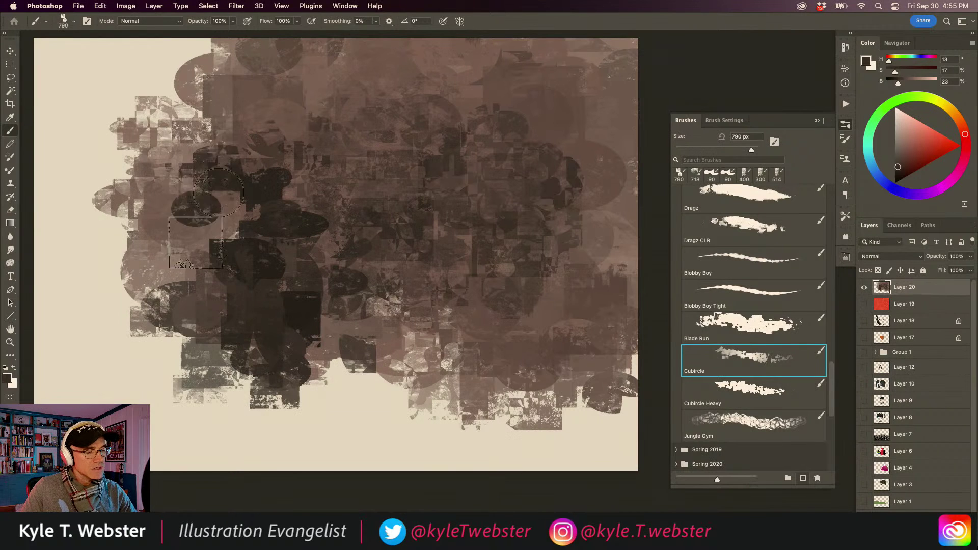
pyautogui.moveTo(206, 218)
pyautogui.mouseDown()
pyautogui.moveTo(160, 136)
pyautogui.moveTo(190, 240)
pyautogui.moveTo(253, 295)
pyautogui.moveTo(239, 91)
pyautogui.moveTo(216, 163)
pyautogui.moveTo(159, 105)
pyautogui.mouseUp()
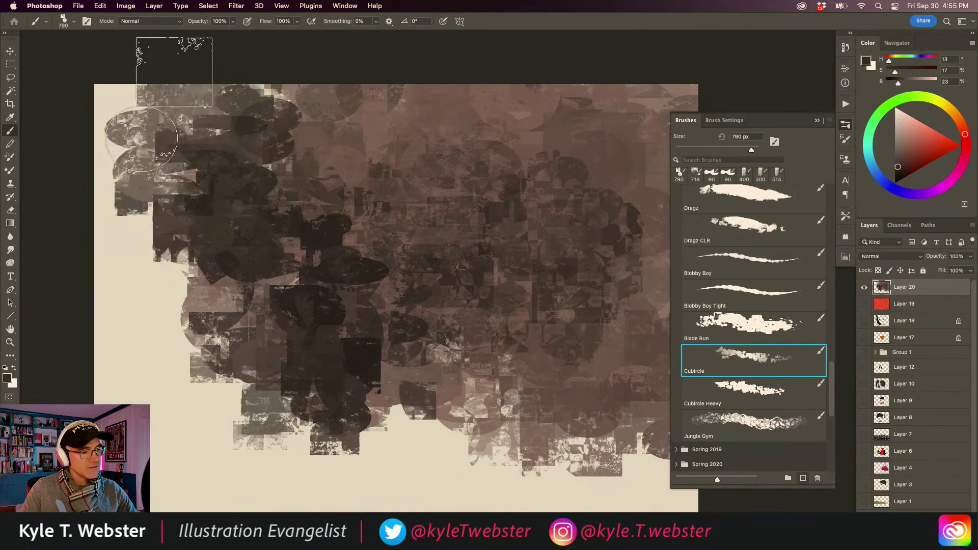
pyautogui.moveTo(141, 138); pyautogui.dragTo(183, 371)
# Select the Cubircle Heavy brush at 700 px and paint dark brown shapes across the upper middle and right of the painting
pyautogui.moveTo(357, 354); pyautogui.dragTo(286, 294)
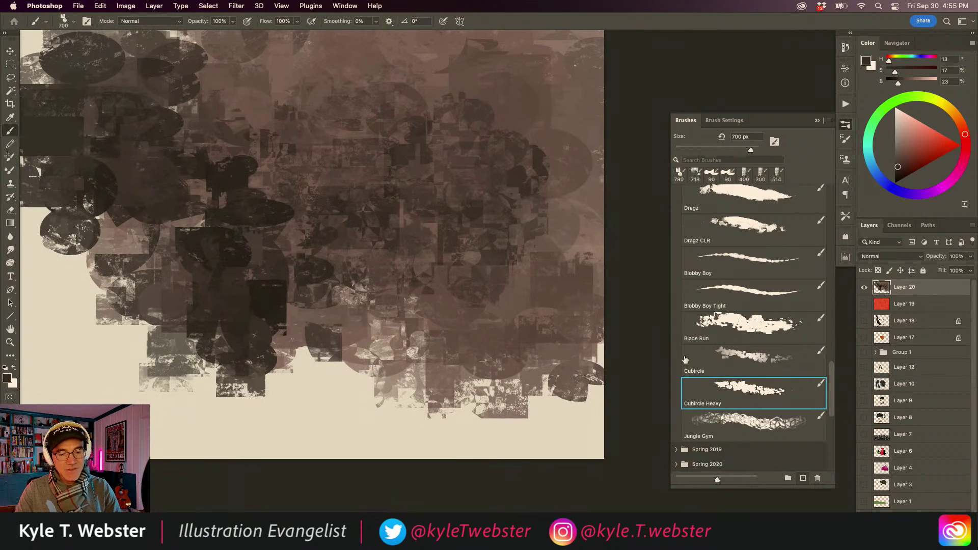
pyautogui.moveTo(355, 273); pyautogui.dragTo(358, 325)
pyautogui.moveTo(433, 76)
pyautogui.mouseDown()
pyautogui.moveTo(419, 323)
pyautogui.moveTo(478, 377)
pyautogui.moveTo(485, 256)
pyautogui.moveTo(472, 83)
pyautogui.moveTo(550, 106)
pyautogui.moveTo(562, 342)
pyautogui.moveTo(565, 114)
pyautogui.moveTo(506, 186)
pyautogui.moveTo(413, 134)
pyautogui.moveTo(426, 215)
pyautogui.moveTo(318, 239)
pyautogui.moveTo(370, 306)
pyautogui.moveTo(247, 268)
pyautogui.moveTo(294, 201)
pyautogui.moveTo(305, 67)
pyautogui.moveTo(361, 234)
pyautogui.mouseUp()
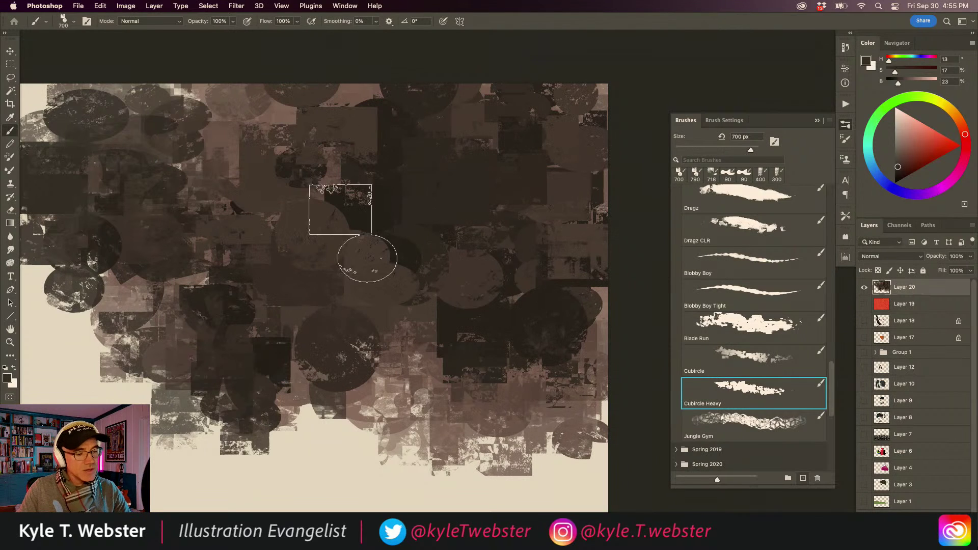
# Sample a light greyish brown at hue 18, saturation 12%, brightness 64% and paint Cubircle Heavy patches over the dark upper-right area
pyautogui.keyDown('alt'); pyautogui.click(383, 390); pyautogui.keyUp('alt')
pyautogui.moveTo(417, 326)
pyautogui.mouseDown()
pyautogui.moveTo(489, 254)
pyautogui.moveTo(557, 218)
pyautogui.moveTo(557, 76)
pyautogui.moveTo(402, 218)
pyautogui.moveTo(339, 377)
pyautogui.moveTo(390, 94)
pyautogui.moveTo(346, 285)
pyautogui.moveTo(306, 141)
pyautogui.moveTo(265, 68)
pyautogui.moveTo(239, 265)
pyautogui.mouseUp()
pyautogui.press('super+minus')
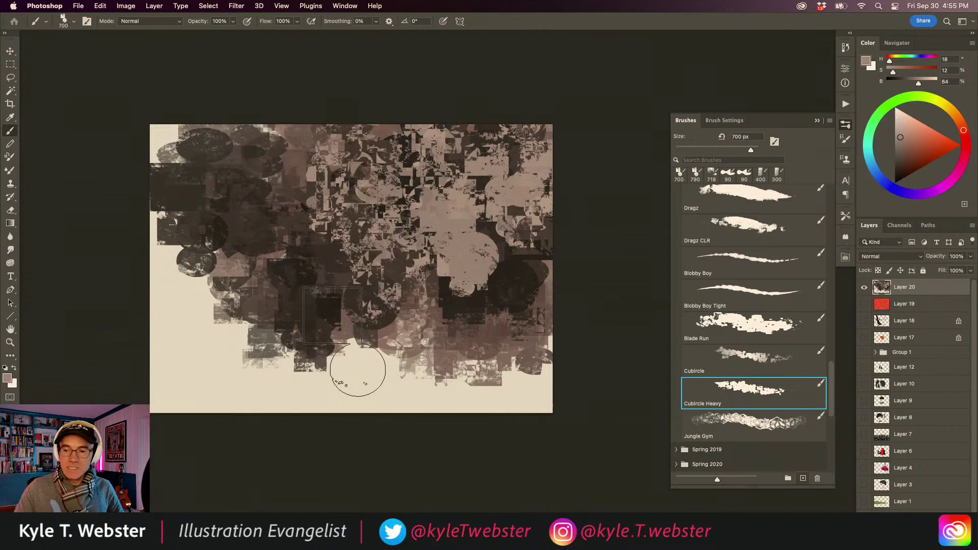
# Clear the brown painting from Layer 20 and select the Jungle Gym brush at 600 px
pyautogui.press('Delete')
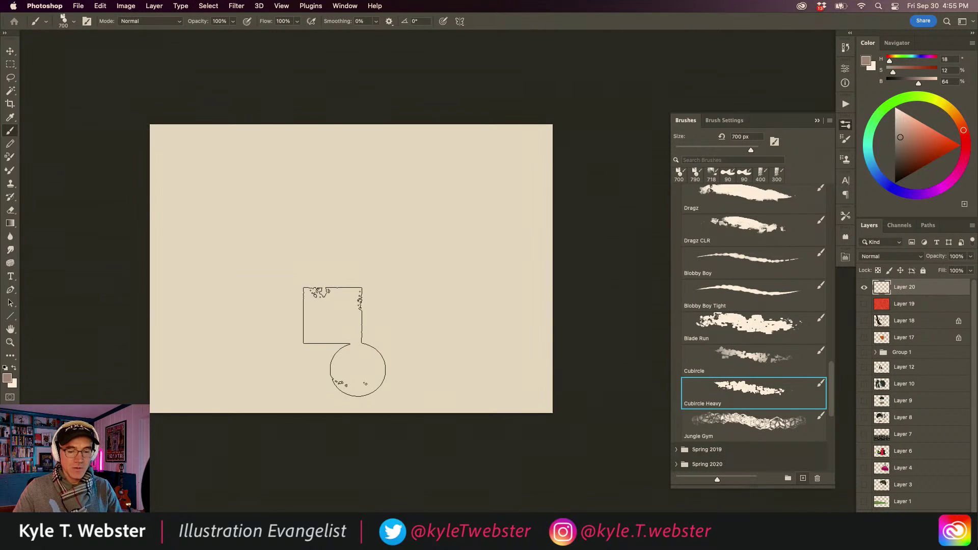
pyautogui.click(718, 415)
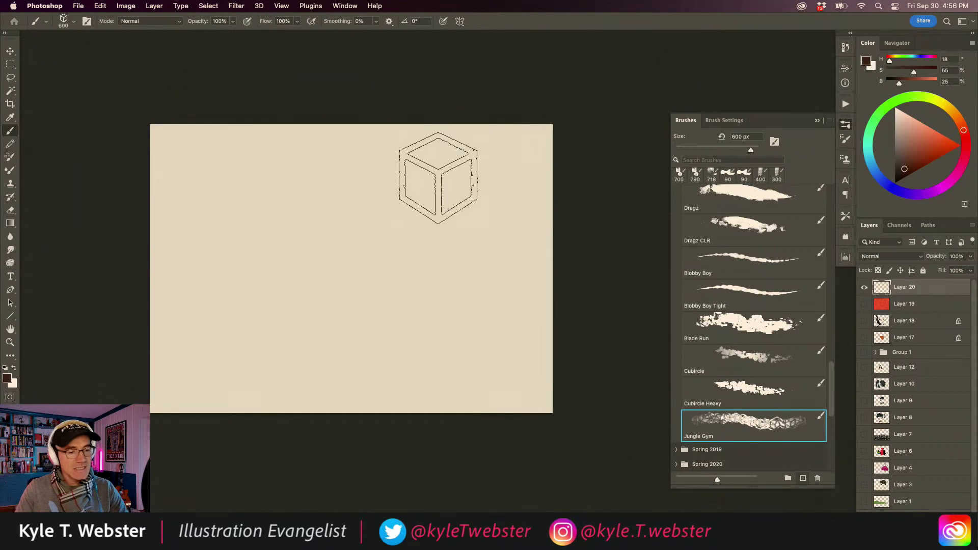
# Cover the canvas out to its right edge with dark brown Jungle Gym strokes at hue 18, saturation 55%, brightness 25%
pyautogui.moveTo(436, 185)
pyautogui.mouseDown()
pyautogui.moveTo(434, 365)
pyautogui.moveTo(396, 393)
pyautogui.moveTo(372, 127)
pyautogui.moveTo(353, 217)
pyautogui.moveTo(346, 390)
pyautogui.moveTo(301, 411)
pyautogui.moveTo(301, 228)
pyautogui.moveTo(261, 110)
pyautogui.moveTo(250, 436)
pyautogui.moveTo(184, 101)
pyautogui.moveTo(175, 436)
pyautogui.mouseUp()
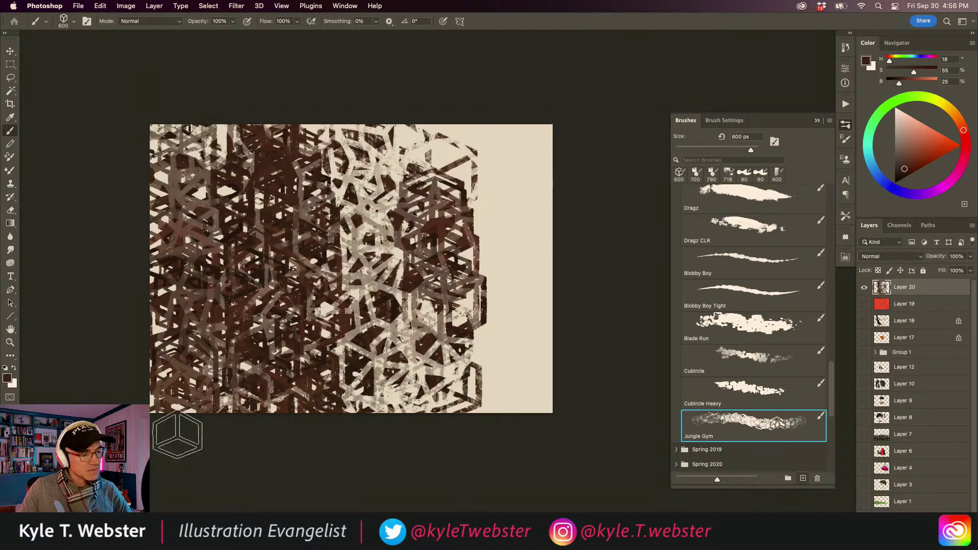
pyautogui.click(9, 342)
pyautogui.moveTo(413, 265)
pyautogui.mouseDown()
pyautogui.moveTo(489, 265)
pyautogui.moveTo(310, 383)
pyautogui.mouseUp()
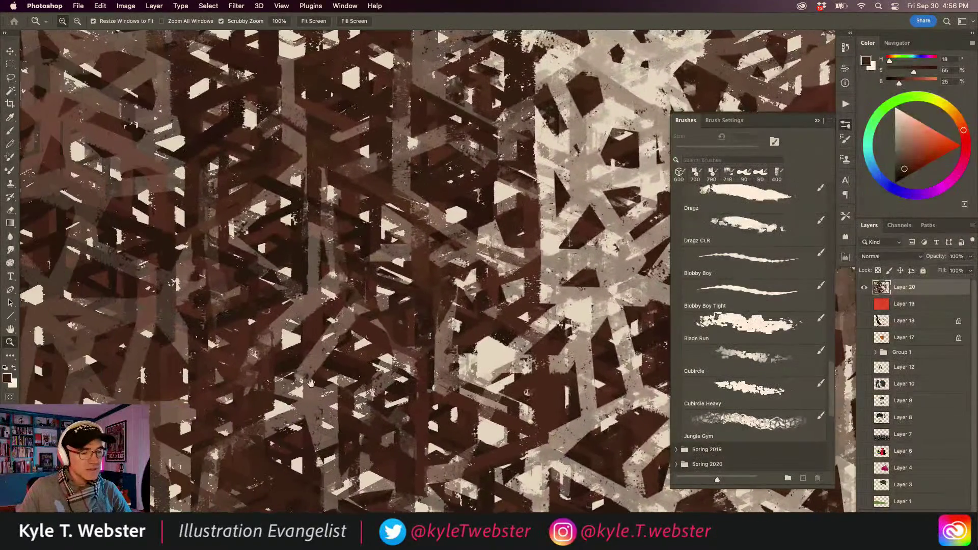
pyautogui.press('super+minus')
pyautogui.press('super+minus')
pyautogui.press('super+minus')
pyautogui.press('super+minus')
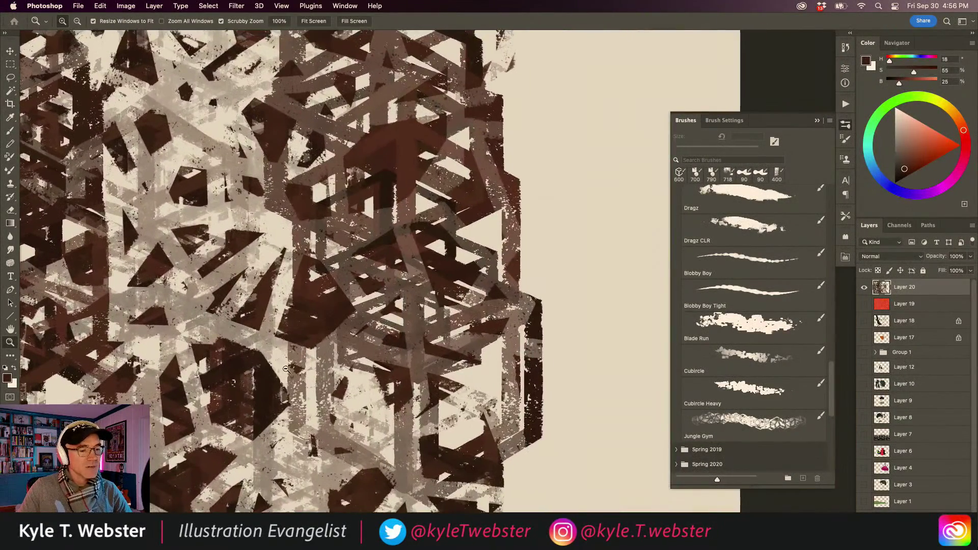
pyautogui.press('b')
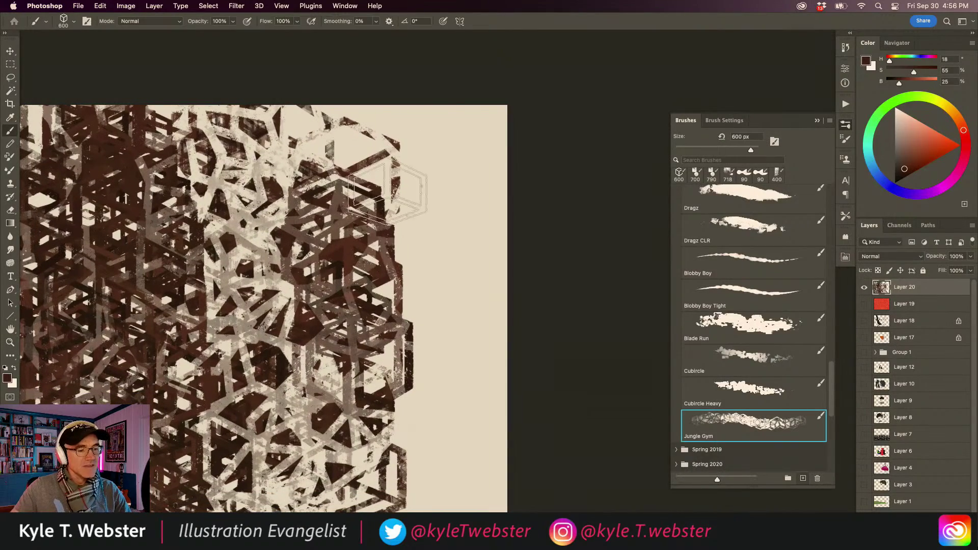
pyautogui.moveTo(415, 107)
pyautogui.mouseDown()
pyautogui.moveTo(416, 485)
pyautogui.moveTo(495, 438)
pyautogui.moveTo(506, 180)
pyautogui.moveTo(441, 70)
pyautogui.moveTo(392, 187)
pyautogui.moveTo(299, 109)
pyautogui.mouseUp()
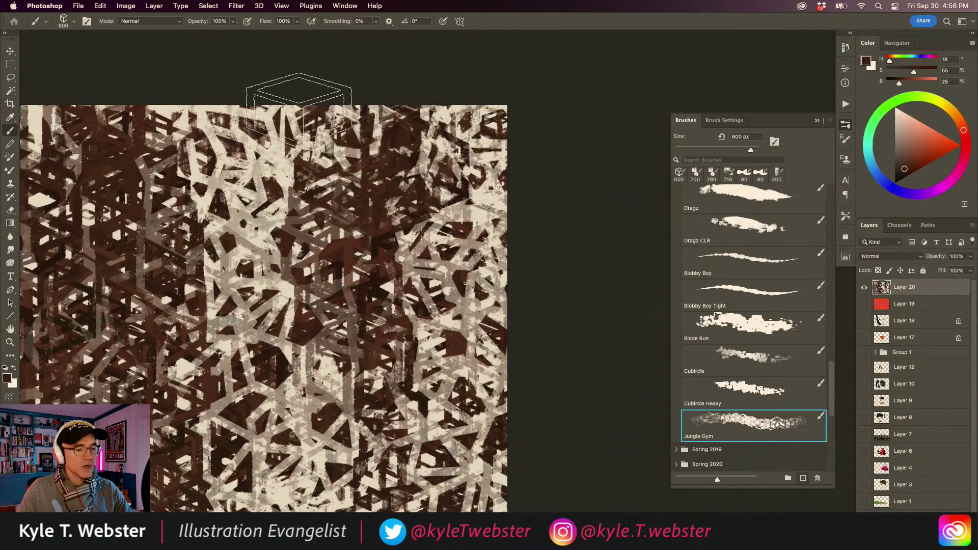
pyautogui.moveTo(219, 351); pyautogui.dragTo(343, 327)
# Overlay salmon Jungle Gym strokes at hue 18, saturation 43%, brightness 90% across the dark brown pattern
pyautogui.press('super+minus')
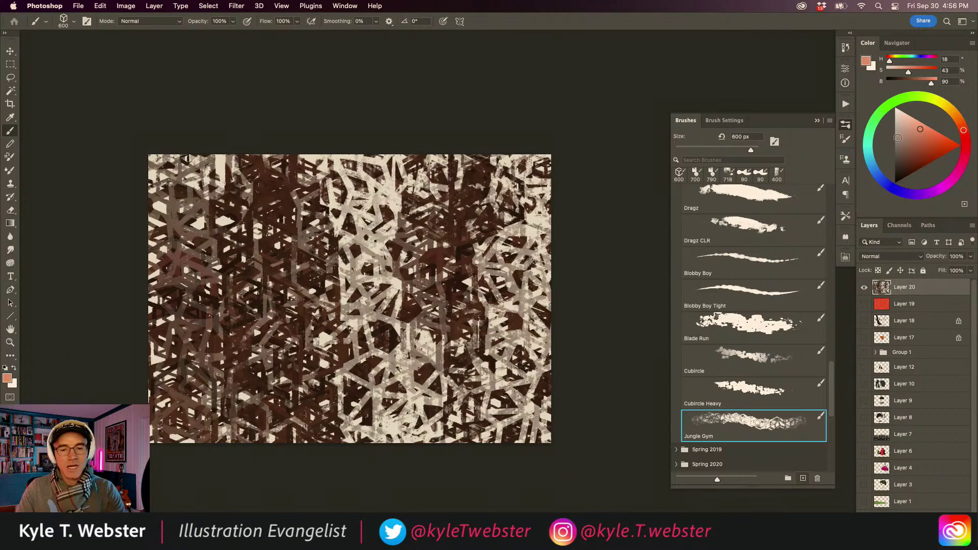
pyautogui.moveTo(472, 249)
pyautogui.mouseDown()
pyautogui.moveTo(379, 185)
pyautogui.moveTo(344, 450)
pyautogui.moveTo(319, 253)
pyautogui.moveTo(278, 242)
pyautogui.moveTo(262, 450)
pyautogui.moveTo(212, 195)
pyautogui.moveTo(168, 265)
pyautogui.moveTo(242, 468)
pyautogui.moveTo(434, 235)
pyautogui.moveTo(502, 432)
pyautogui.moveTo(524, 148)
pyautogui.mouseUp()
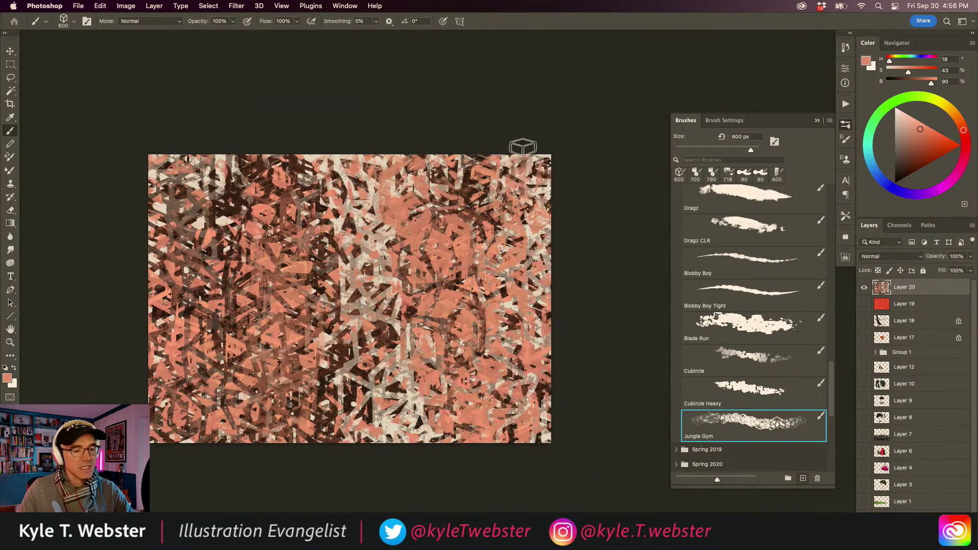
pyautogui.keyDown('super'); pyautogui.click(312, 359); pyautogui.keyUp('super')
pyautogui.keyDown('super'); pyautogui.click(313, 358); pyautogui.keyUp('super')
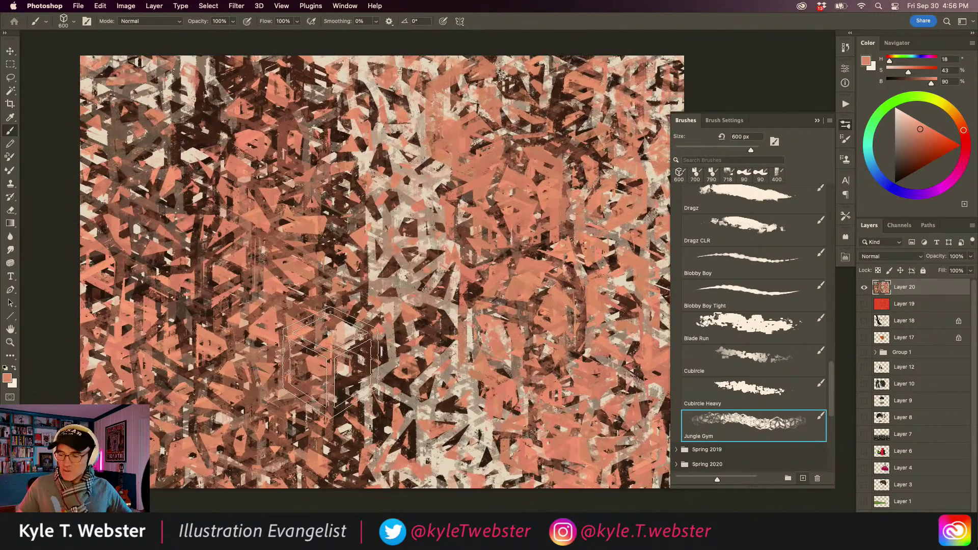